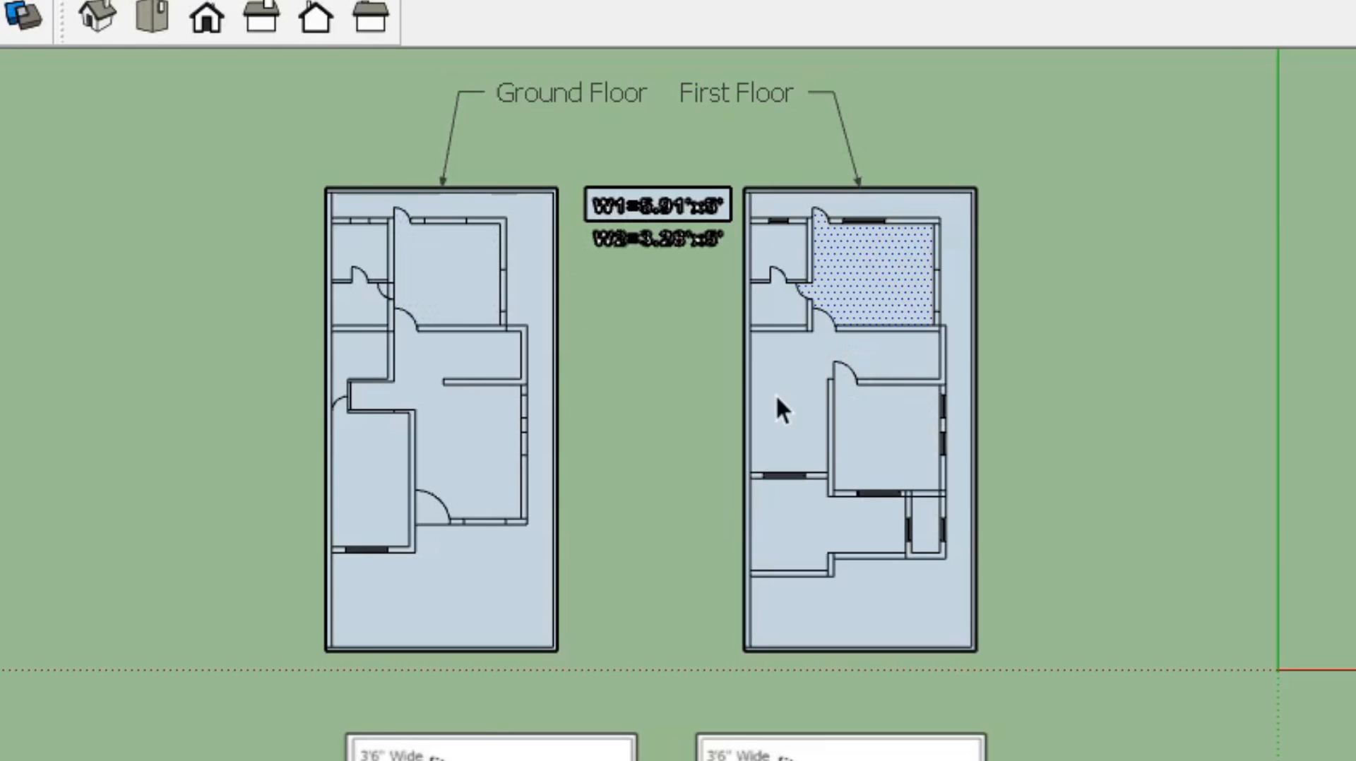
Delete the reference floor plan images below the two drawn plans
scroll(777, 400, "down", 1)
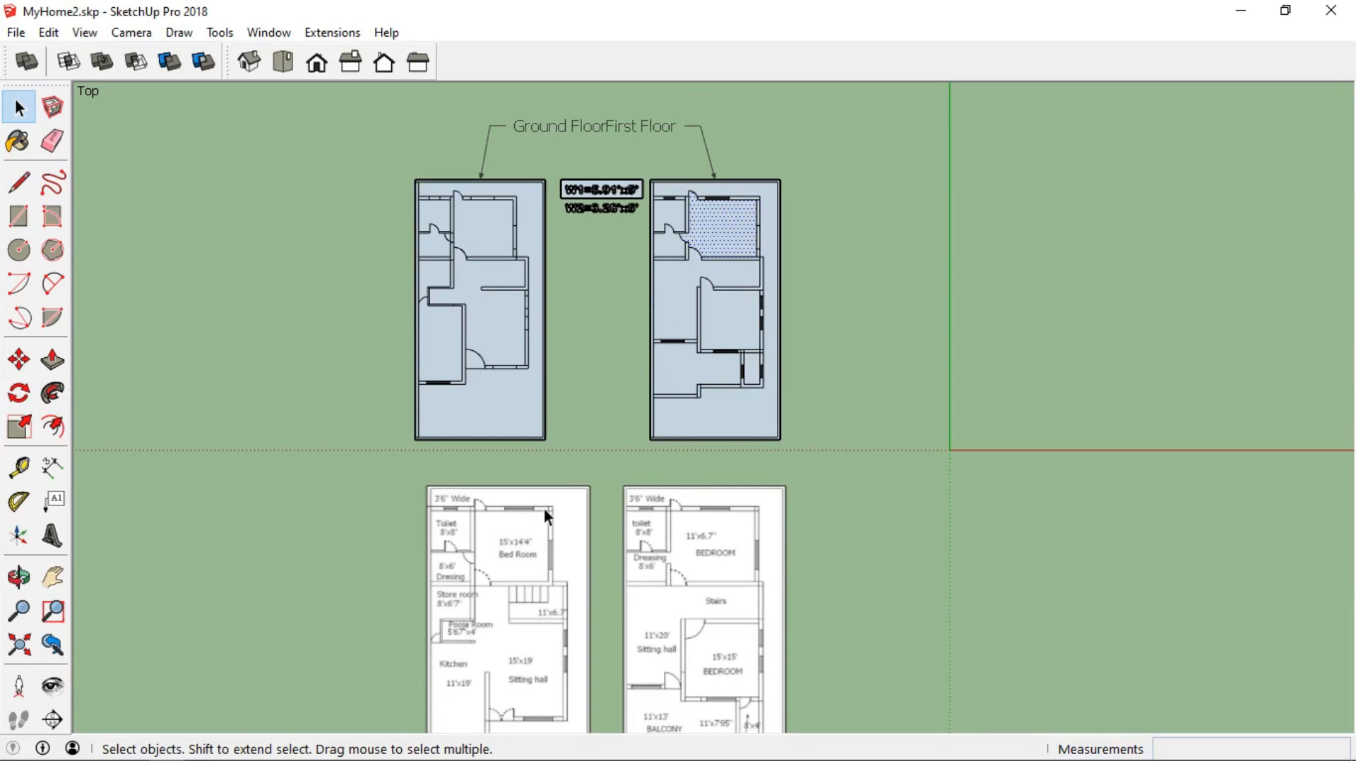
left_click(539, 543)
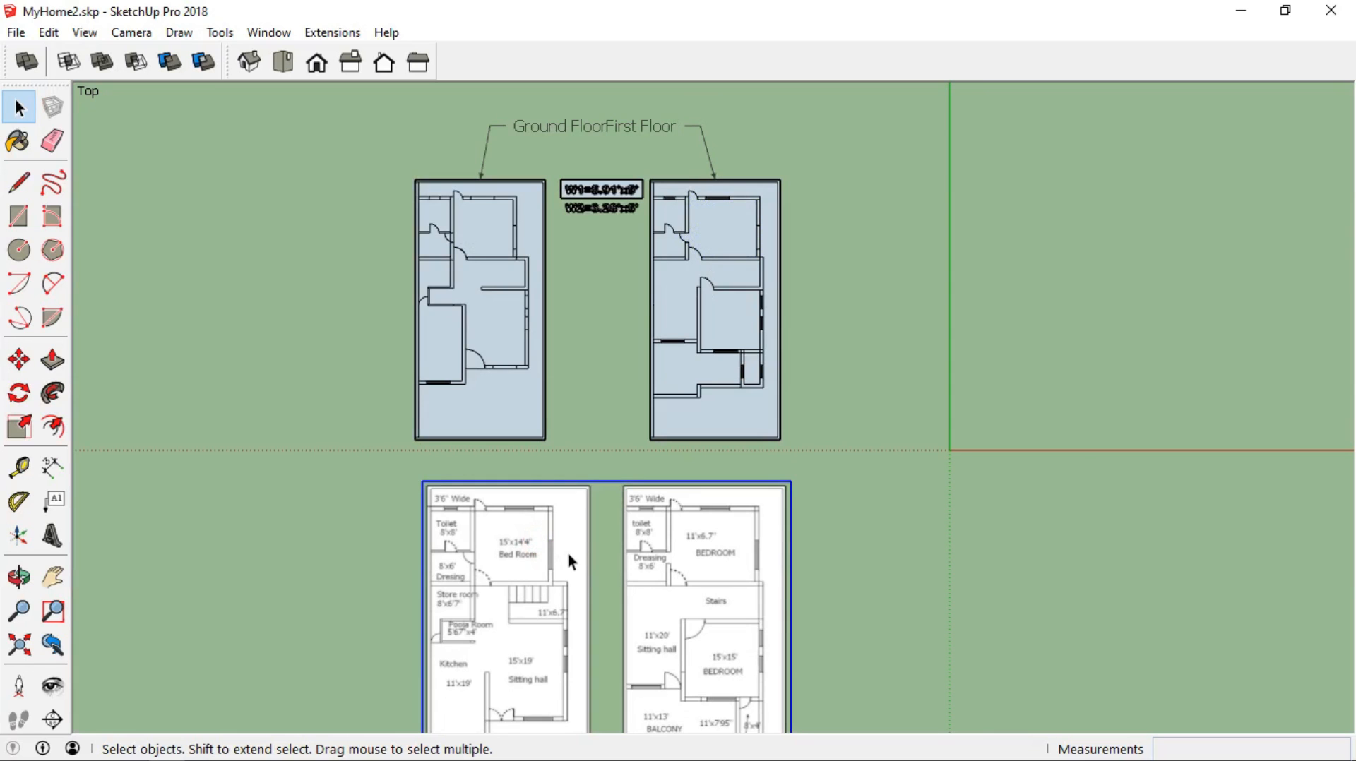
key("Delete")
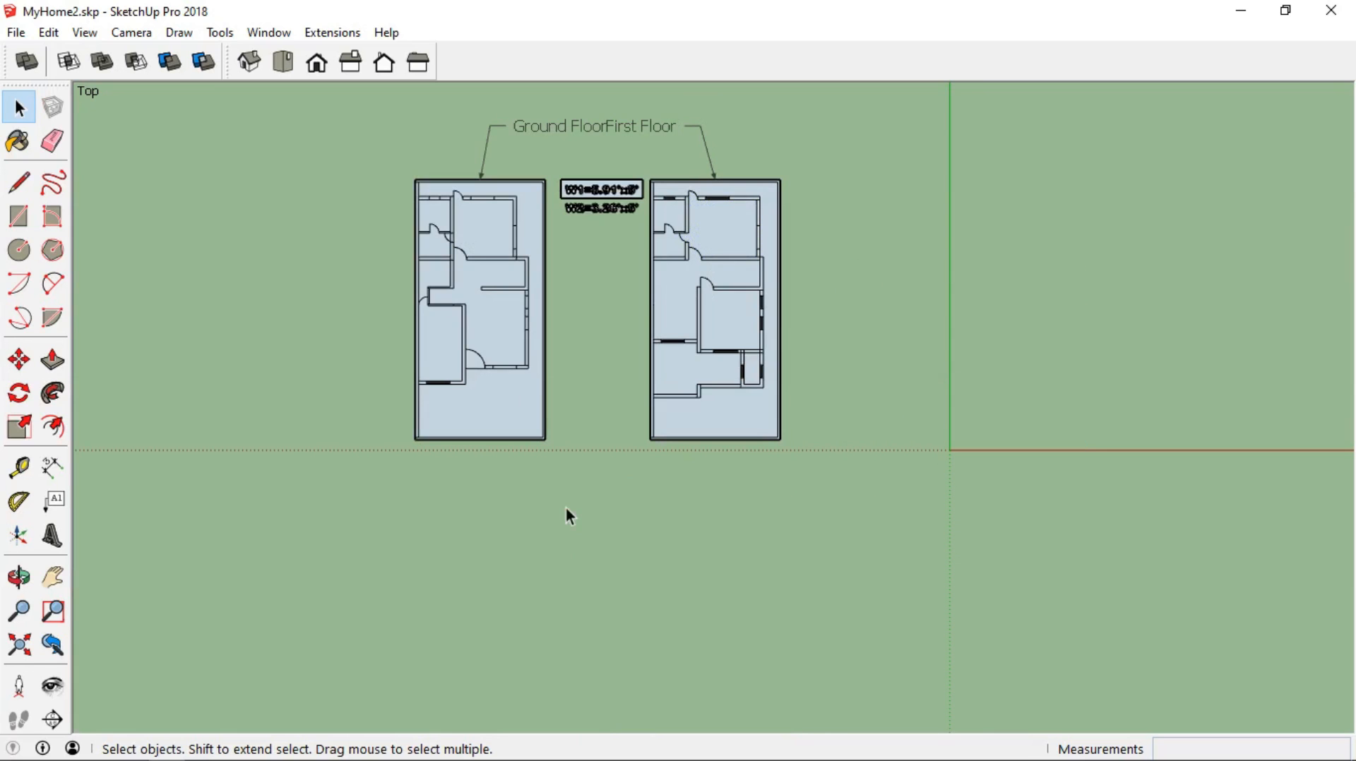
Tilt the view into 3D and switch the camera from parallel projection to Perspective
middle_click_drag(329, 344, 402, 93)
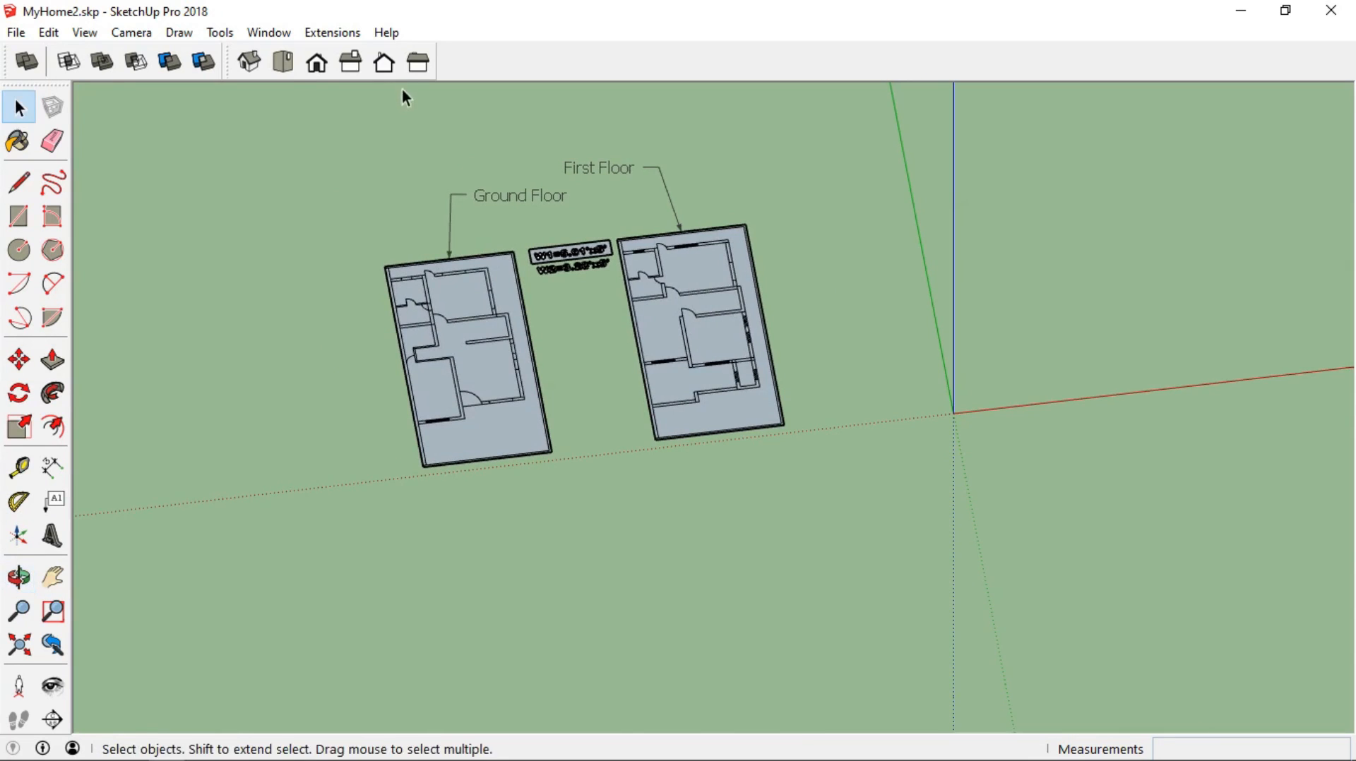
left_click(131, 33)
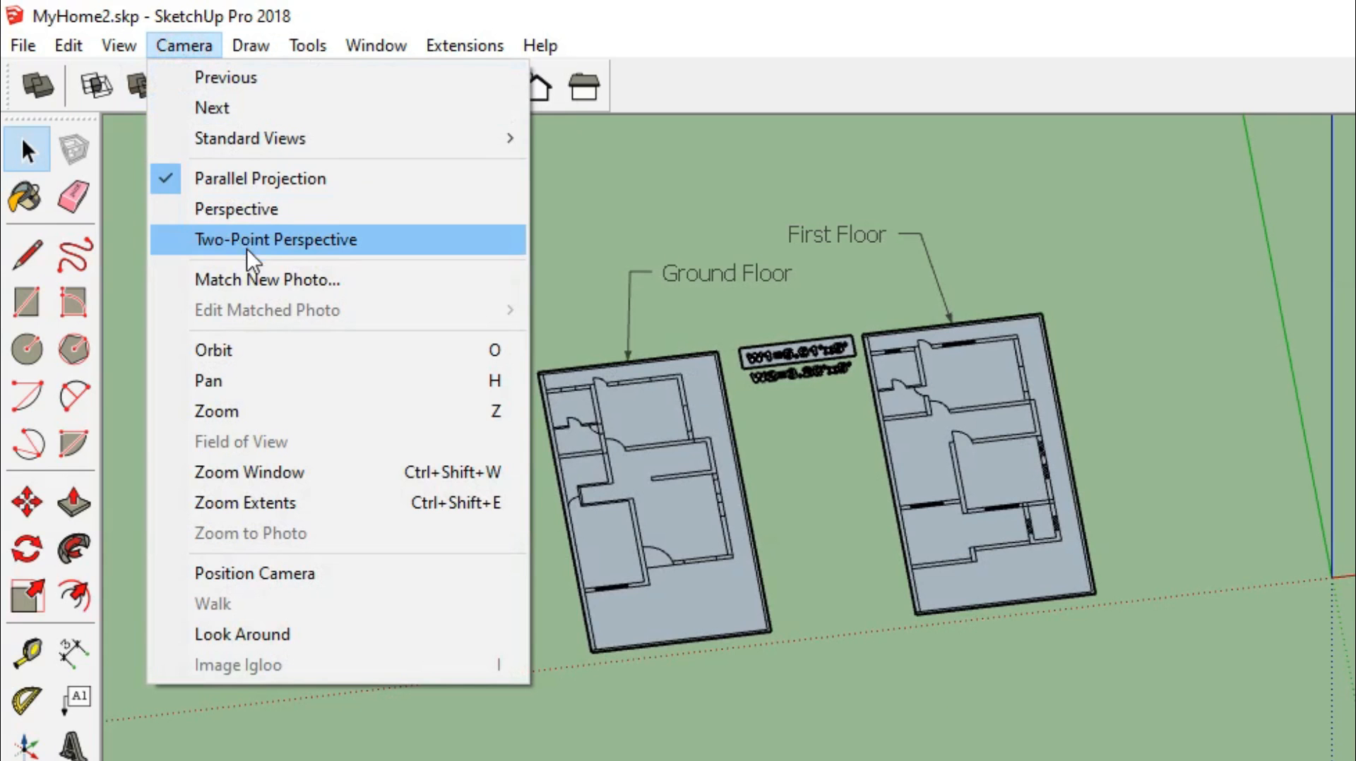
left_click(237, 210)
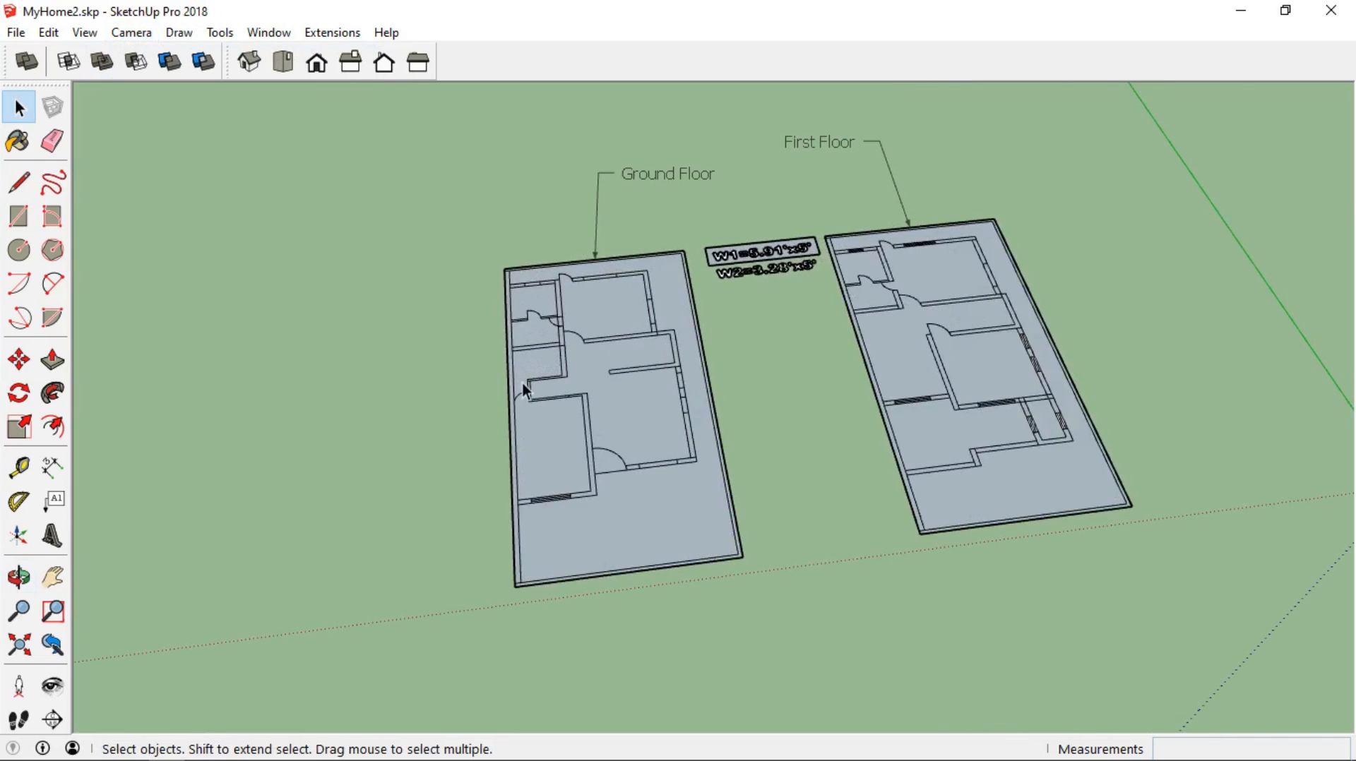
On the ground floor plan, erase the inner lines of the kitchen's front window and the front door's swing arc
middle_click_drag(723, 530, 899, 494)
middle_click_drag(650, 356, 565, 534)
scroll(558, 519, "up", 6)
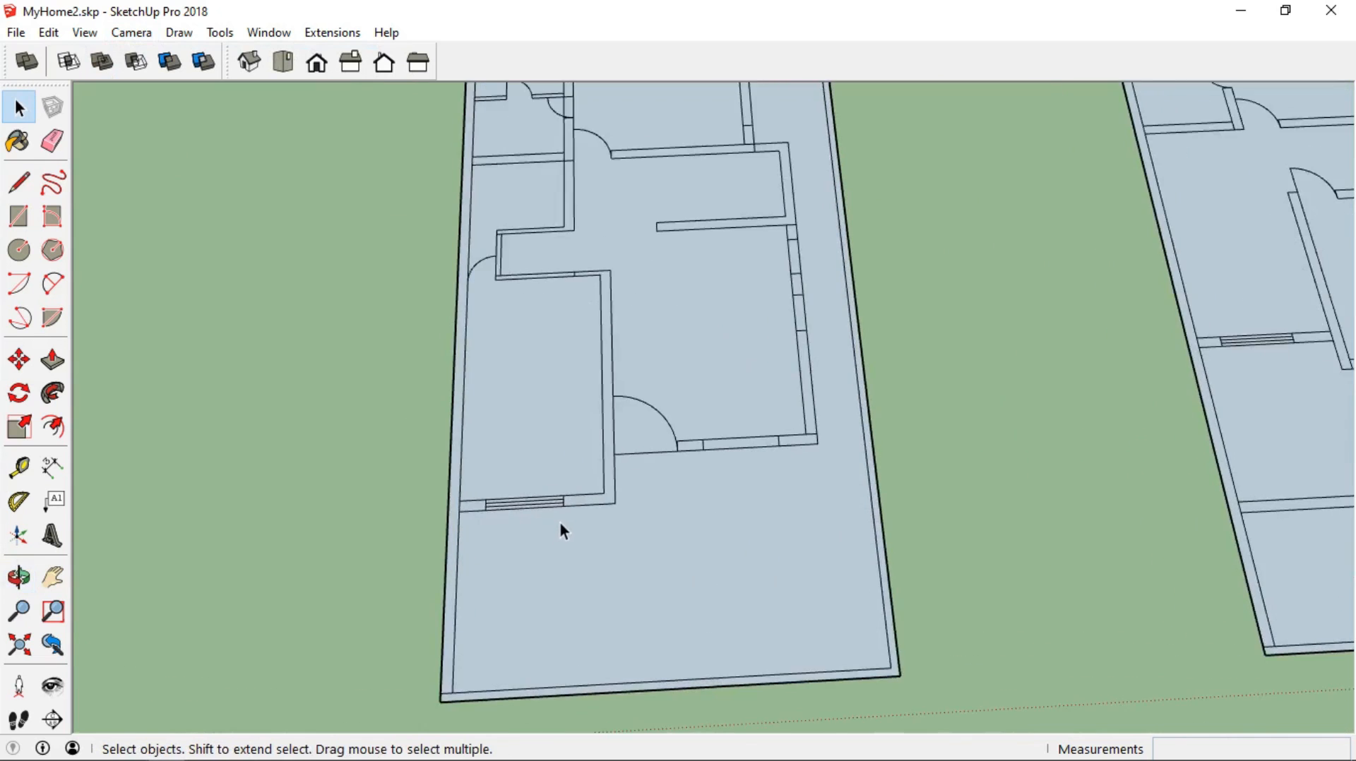
scroll(541, 506, "up", 1)
left_click(52, 140)
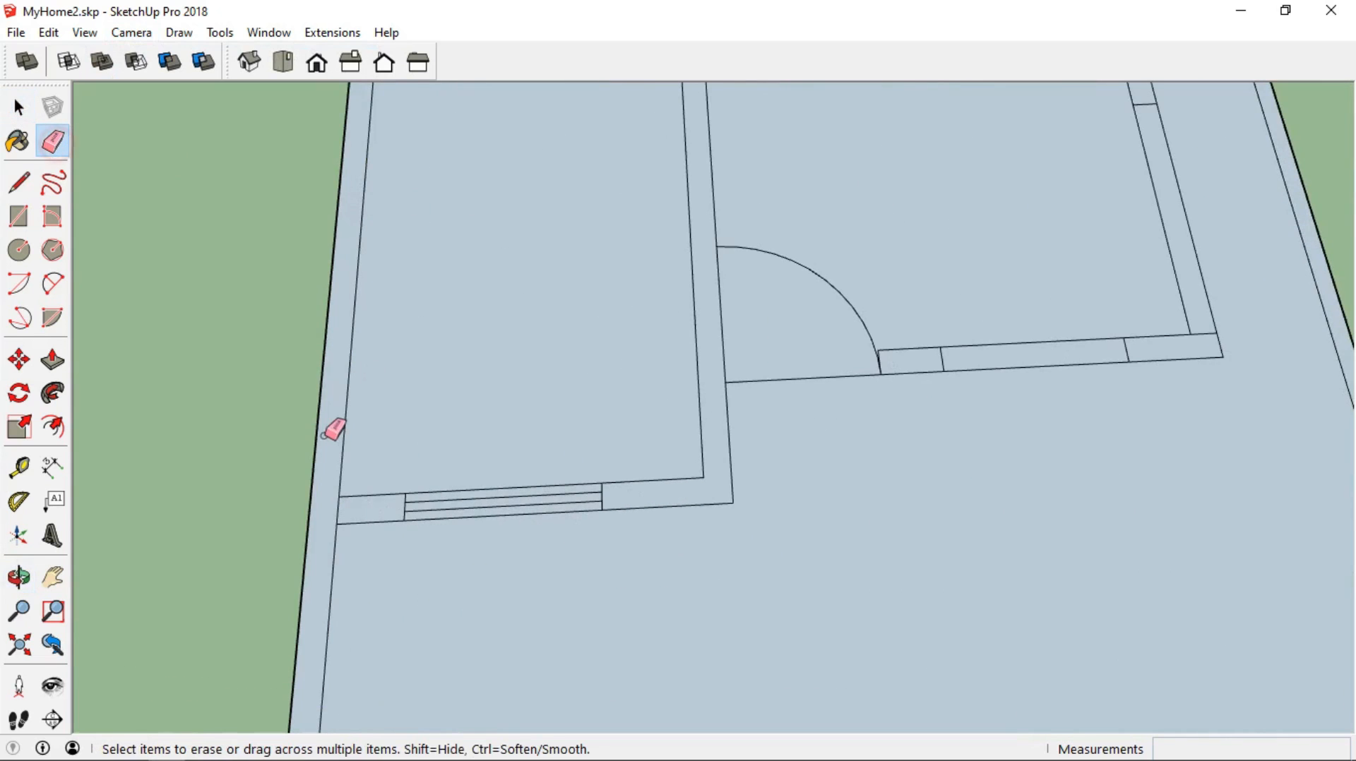
scroll(498, 463, "up", 2)
left_click_drag(489, 473, 490, 482)
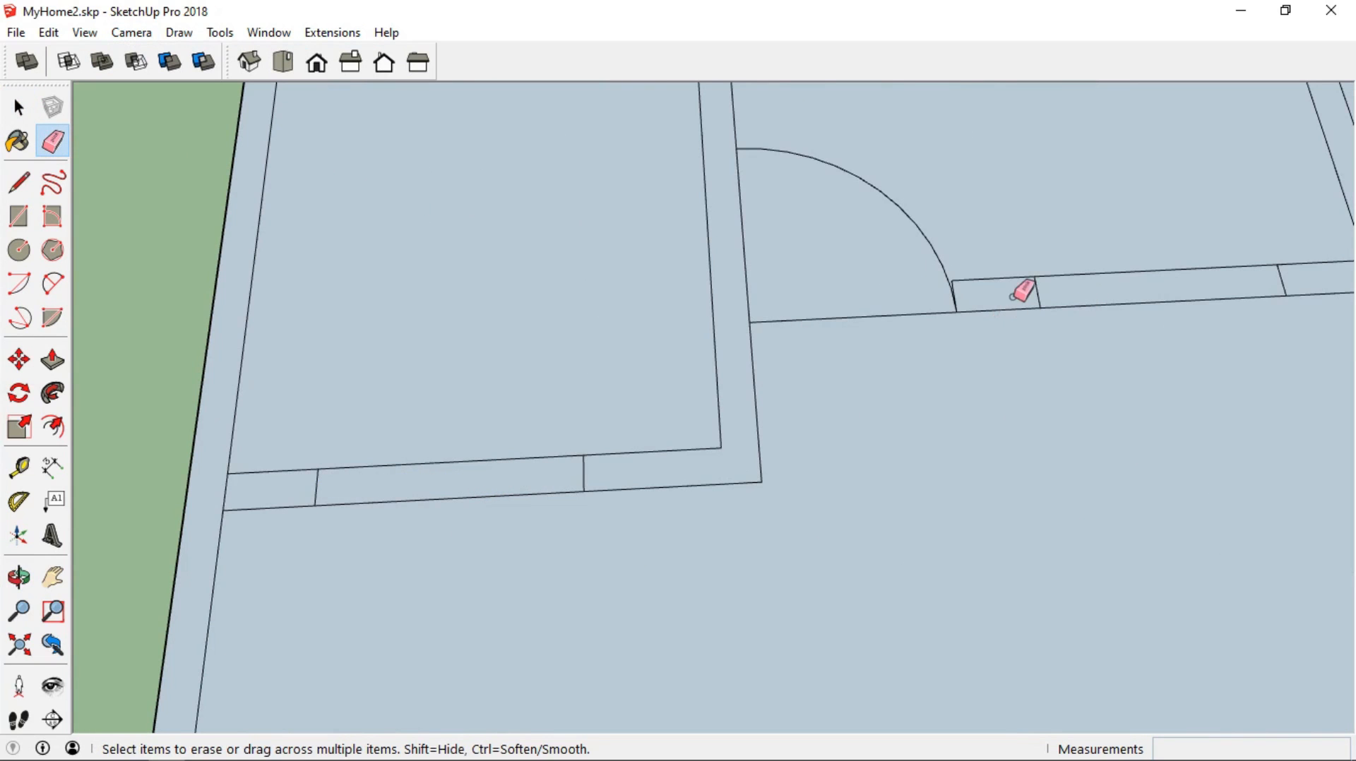
left_click_drag(900, 221, 900, 220)
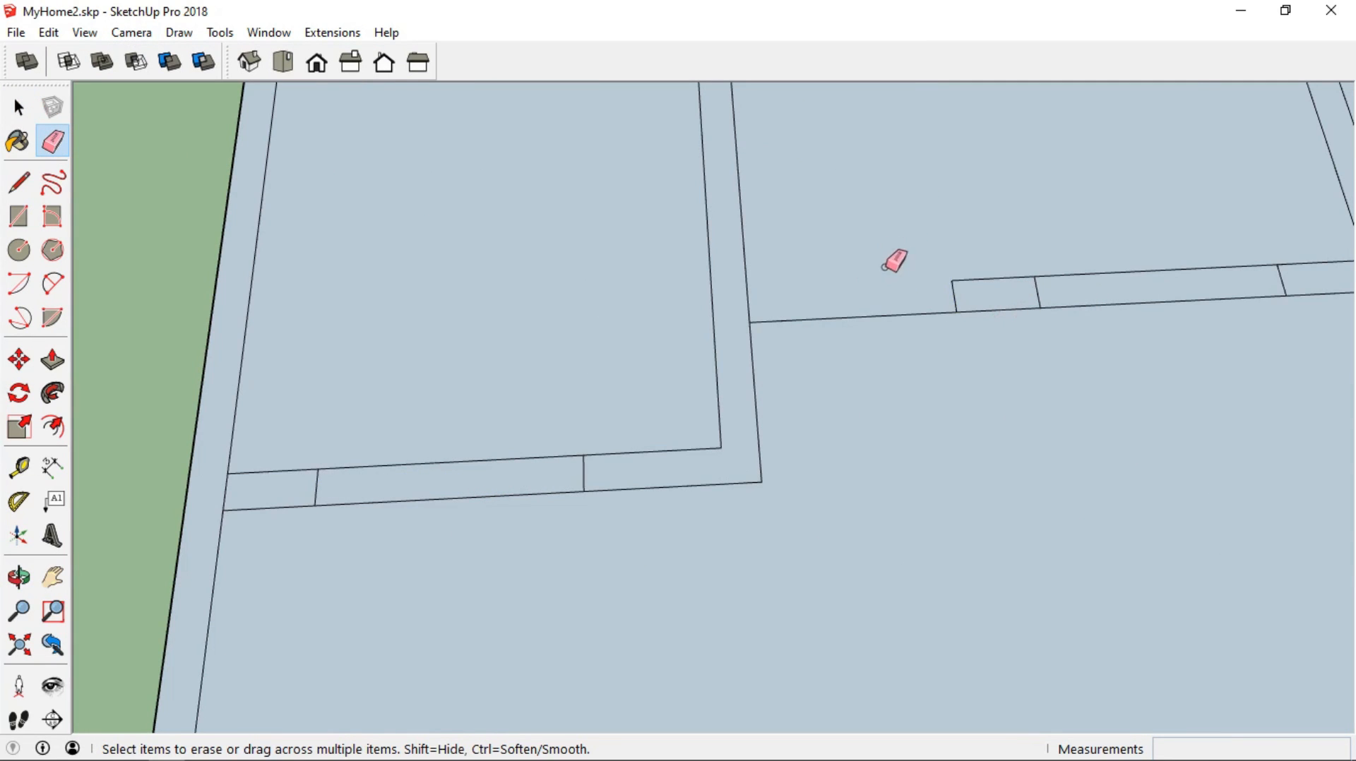
Erase the remaining door swing arcs throughout the ground floor plan
scroll(902, 275, "down", 3)
mouse_move(1007, 176)
middle_mouse_down()
mouse_move(787, 459)
mouse_move(960, 609)
middle_mouse_up()
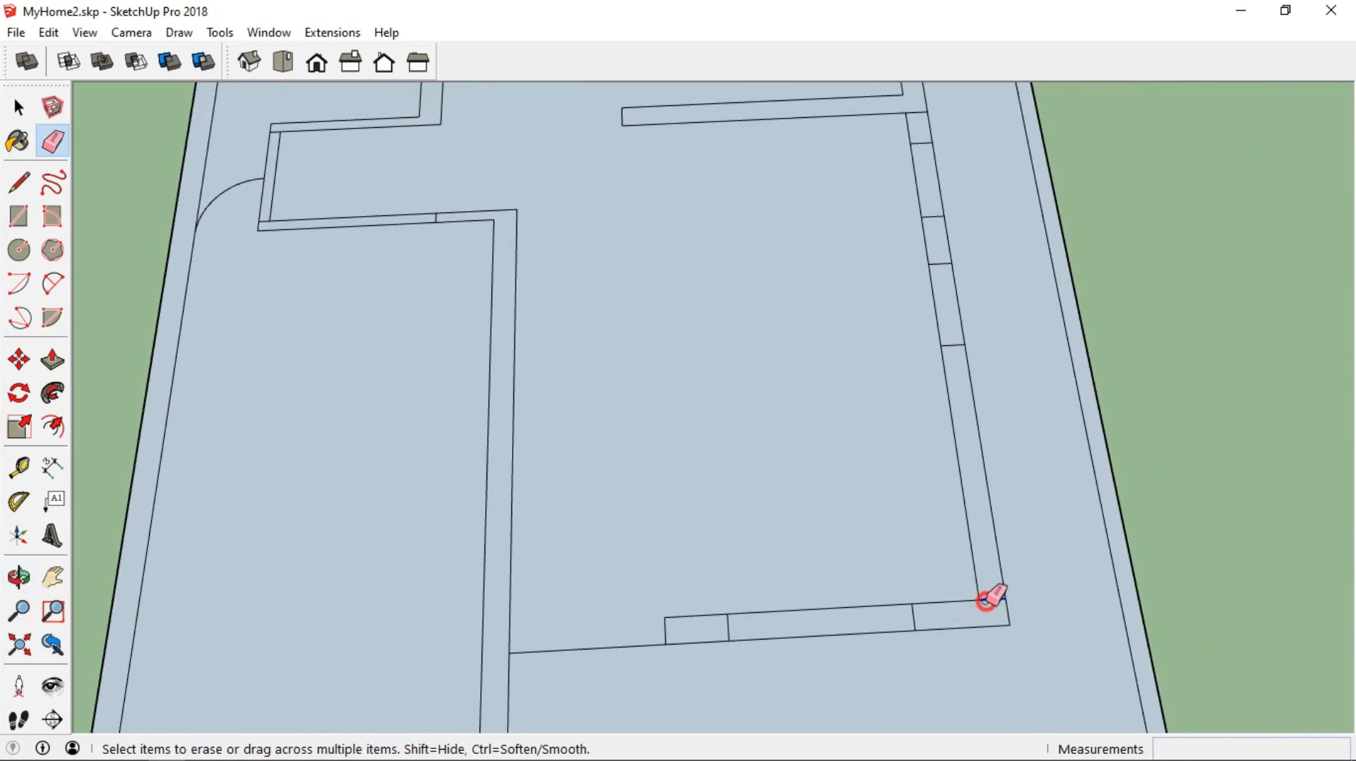
mouse_move(898, 207)
middle_mouse_down()
mouse_move(780, 487)
mouse_move(774, 353)
middle_mouse_up()
scroll(449, 222, "up", 4)
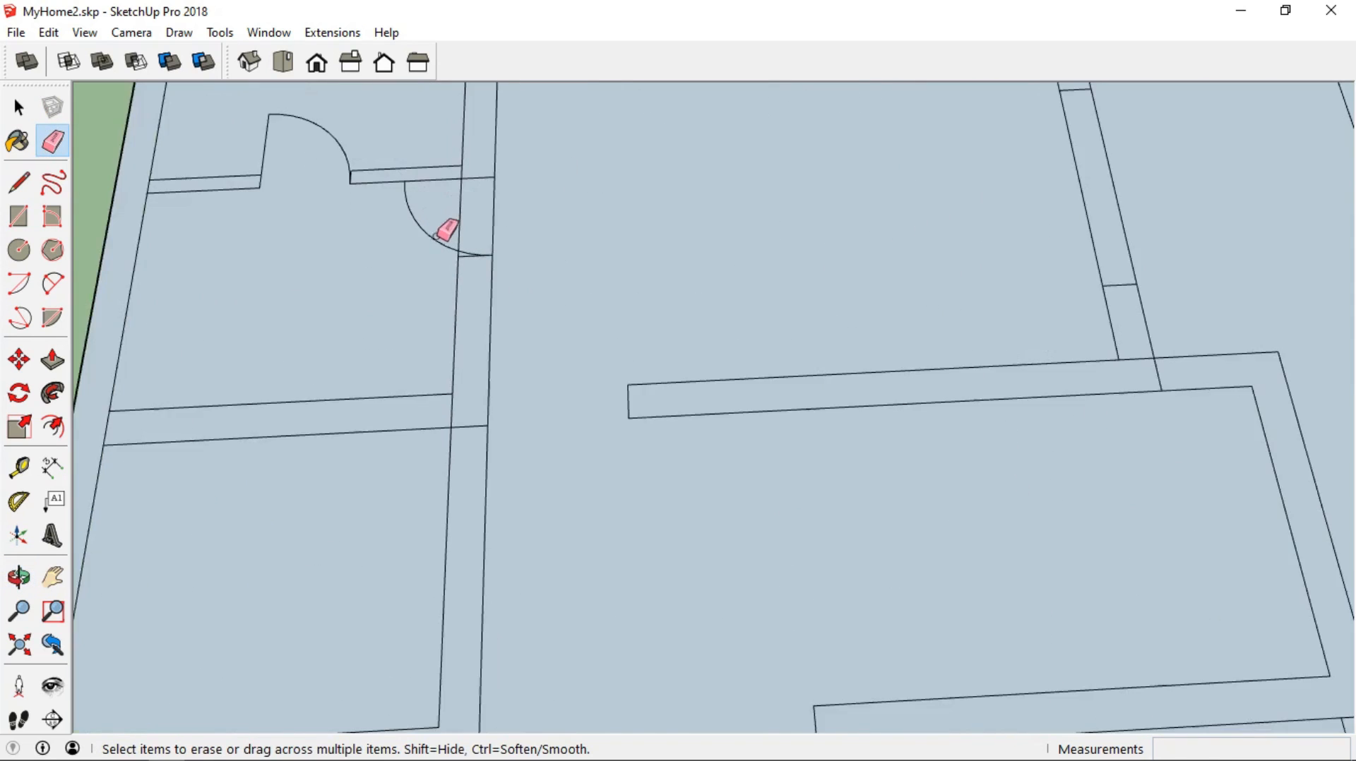
scroll(466, 251, "down", 6)
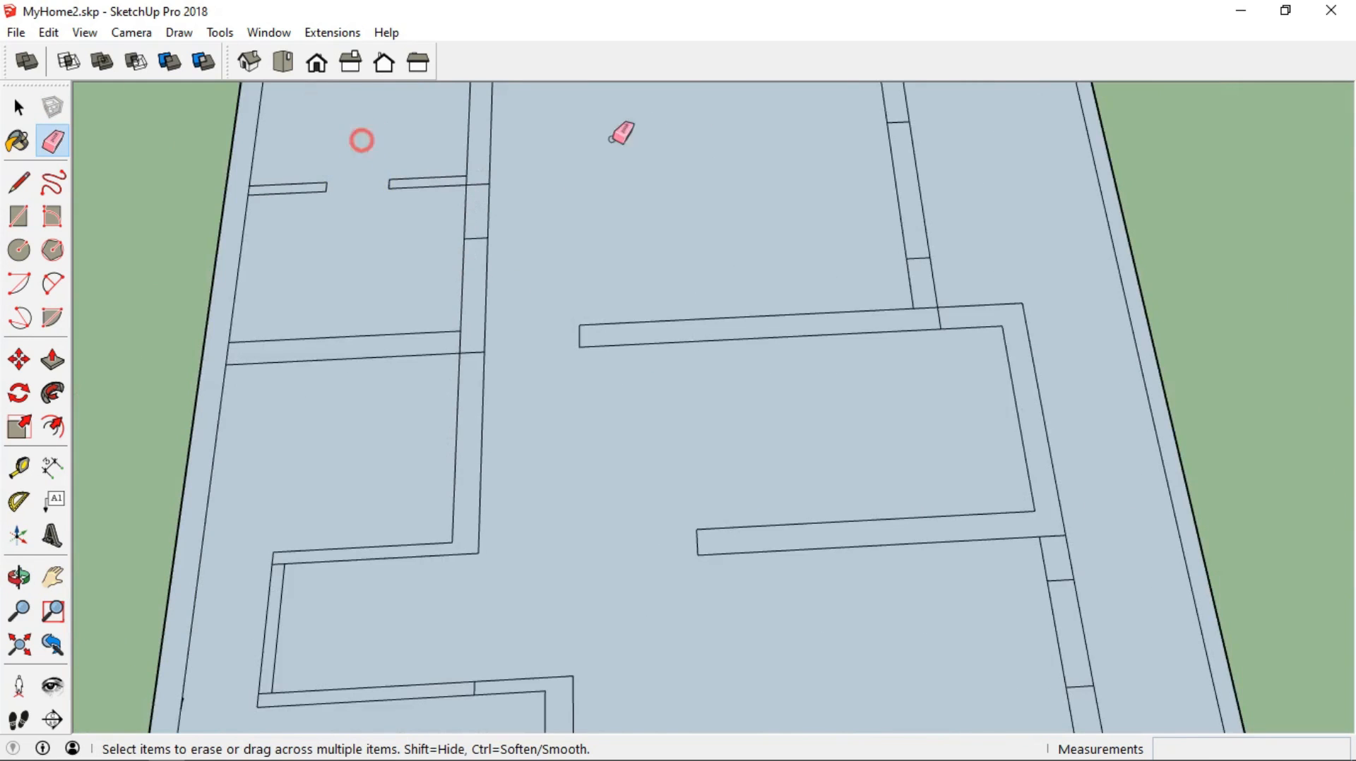
scroll(824, 400, "down", 2)
scroll(783, 315, "down", 2)
Draw a rectangle across the bedroom's rear door opening, matching the wall thickness
mouse_move(823, 400)
middle_mouse_down()
mouse_move(784, 315)
mouse_move(748, 387)
mouse_move(762, 385)
middle_mouse_up()
left_click(18, 216)
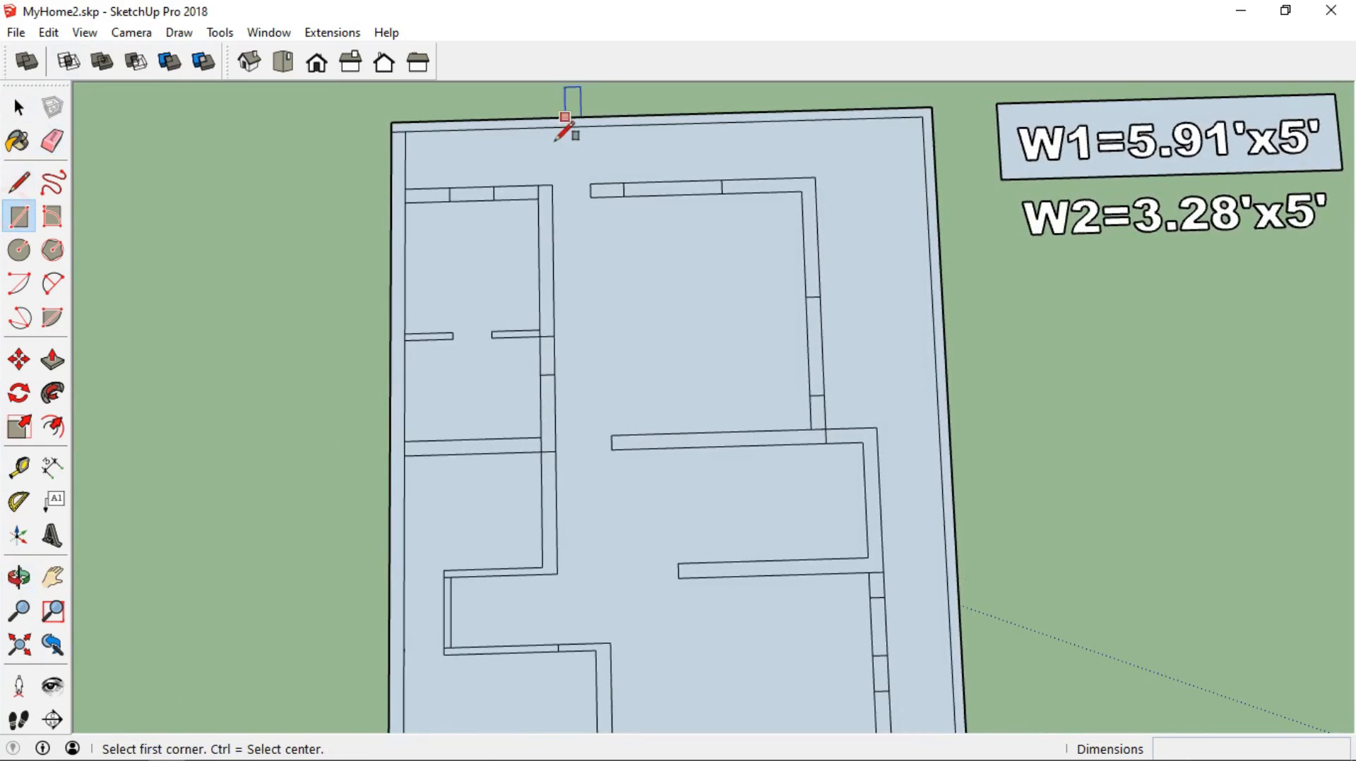
scroll(565, 163, "up", 3)
left_click(569, 183)
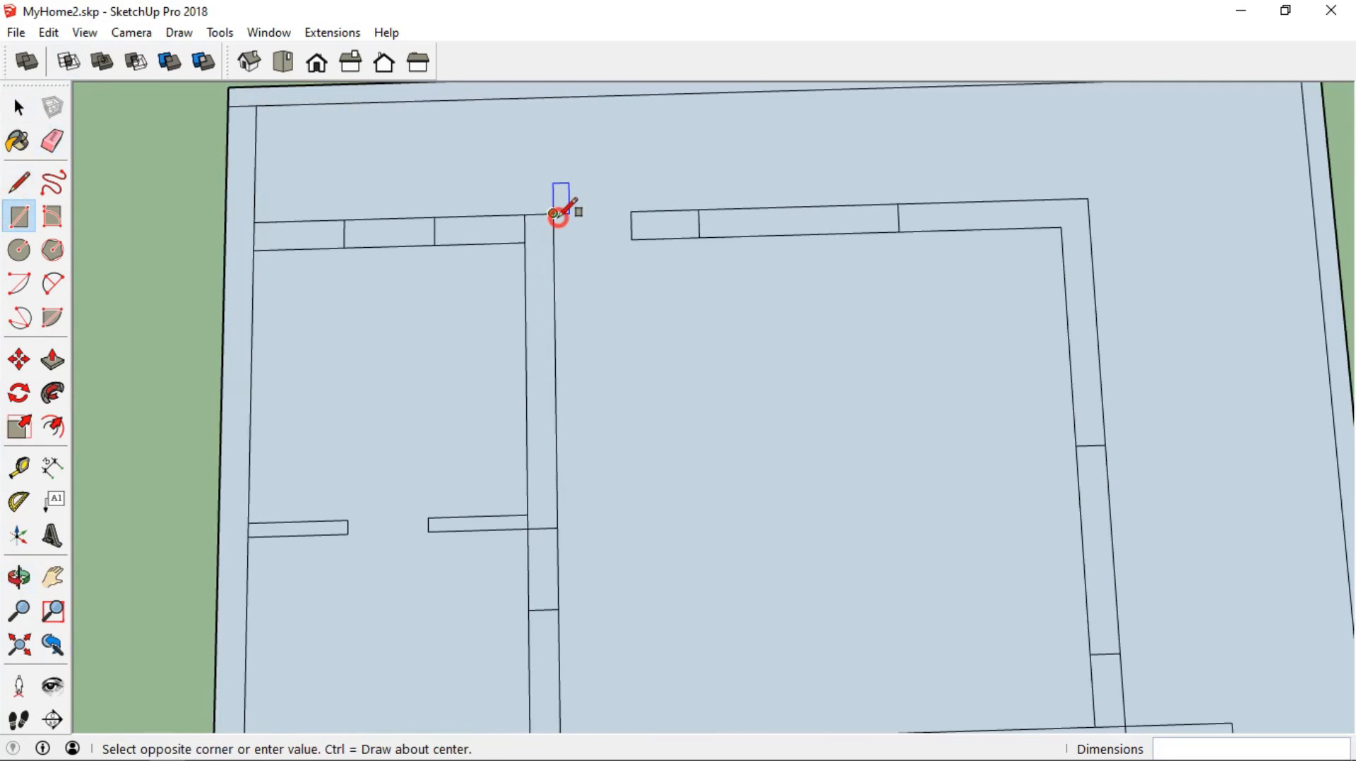
left_click(628, 237)
Draw a rectangle across the sitting hall's front door opening to complete the wall strip
scroll(690, 353, "down", 2)
left_click_drag(764, 526, 645, 127, "shift")
left_click_drag(726, 412, 696, 216, "shift")
scroll(699, 220, "down", 2)
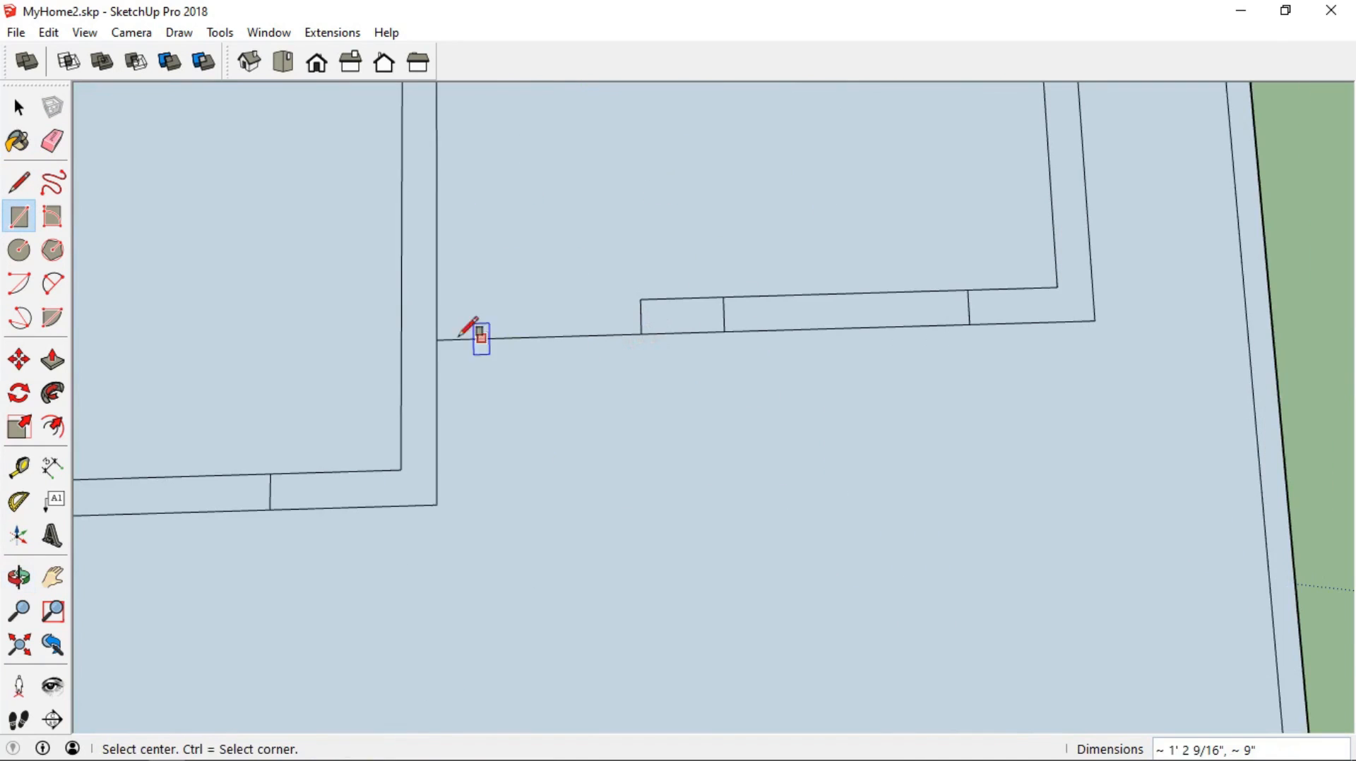
left_click(437, 340)
key("ctrl")
left_click(640, 300)
Try to place a measured guide line parallel to the kitchen's front wall
scroll(616, 284, "down", 2)
middle_click_drag(593, 220, 551, 490, "shift")
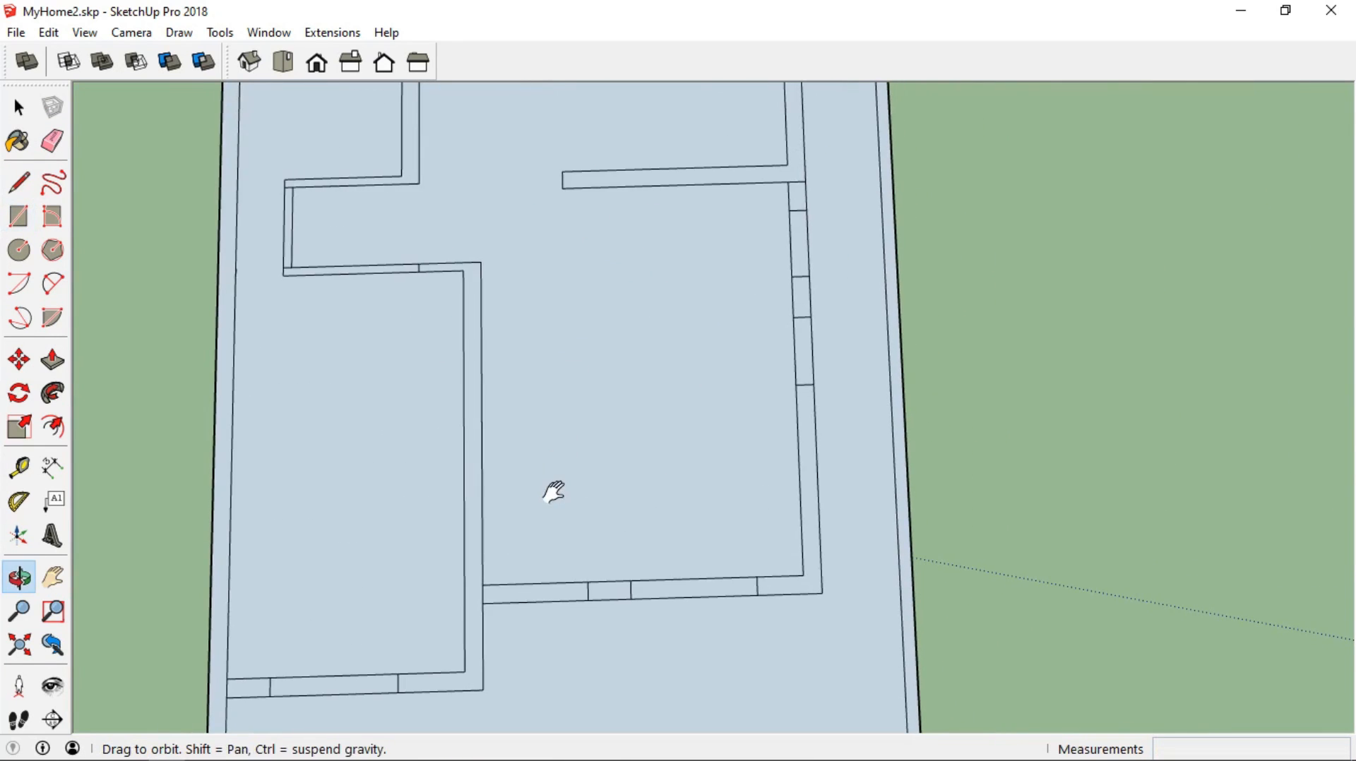
left_click(25, 480)
left_click(429, 670)
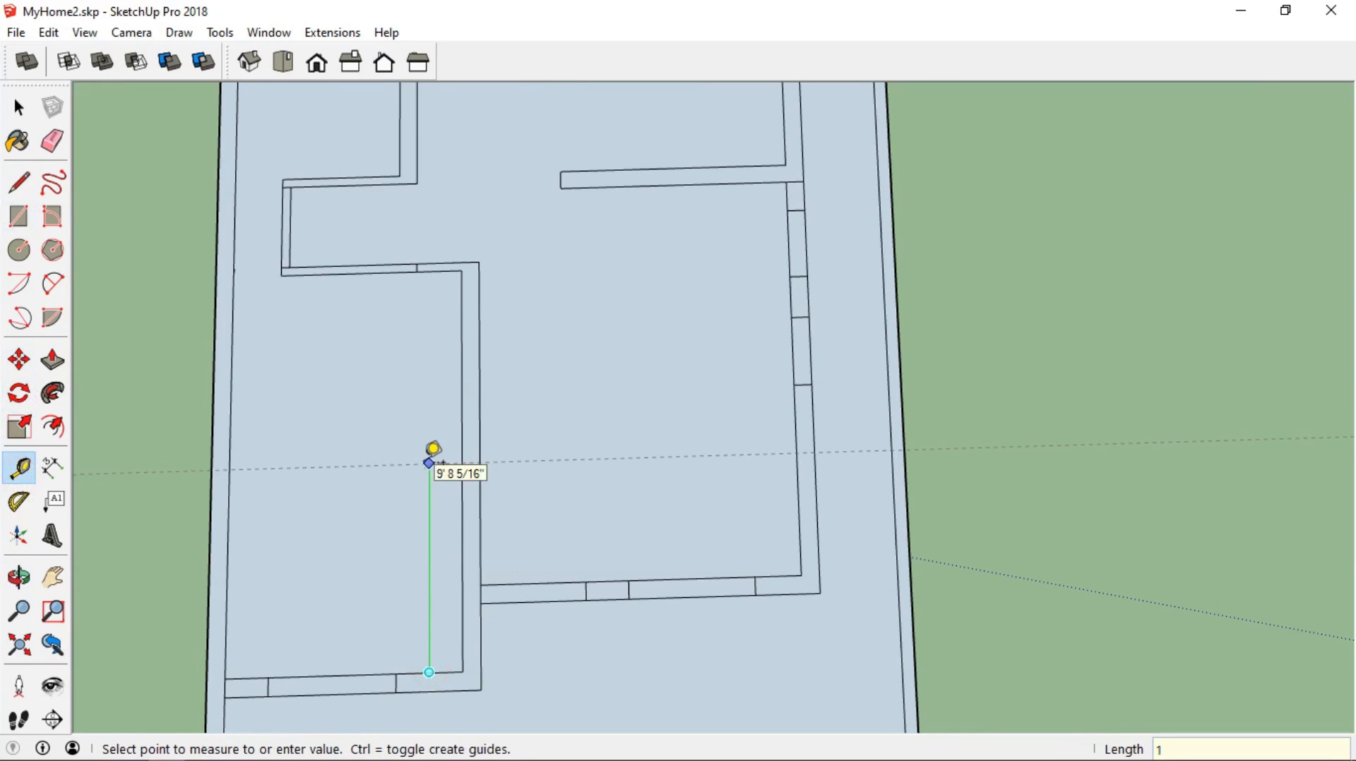
key("Return")
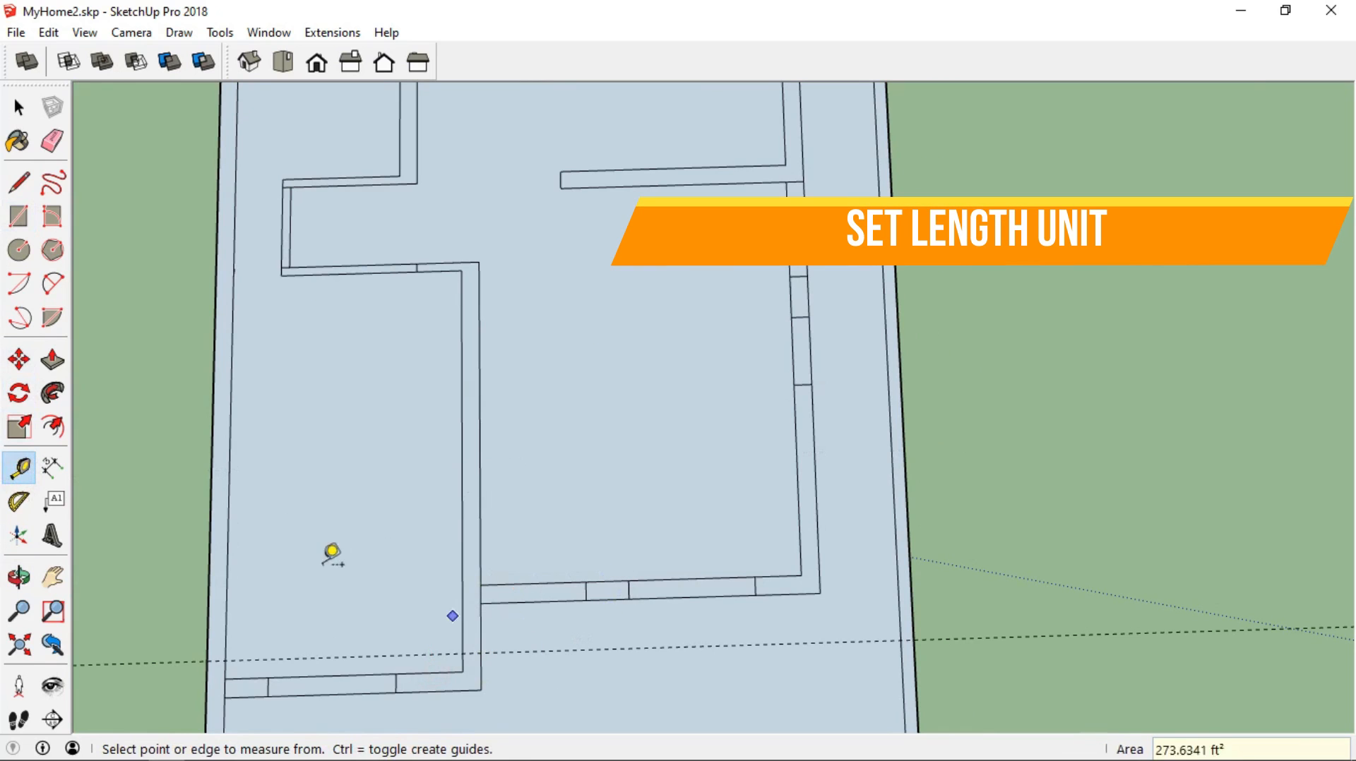
key("space")
Set the model's length units to Decimal format in Feet with 0.00' precision
left_click(283, 33)
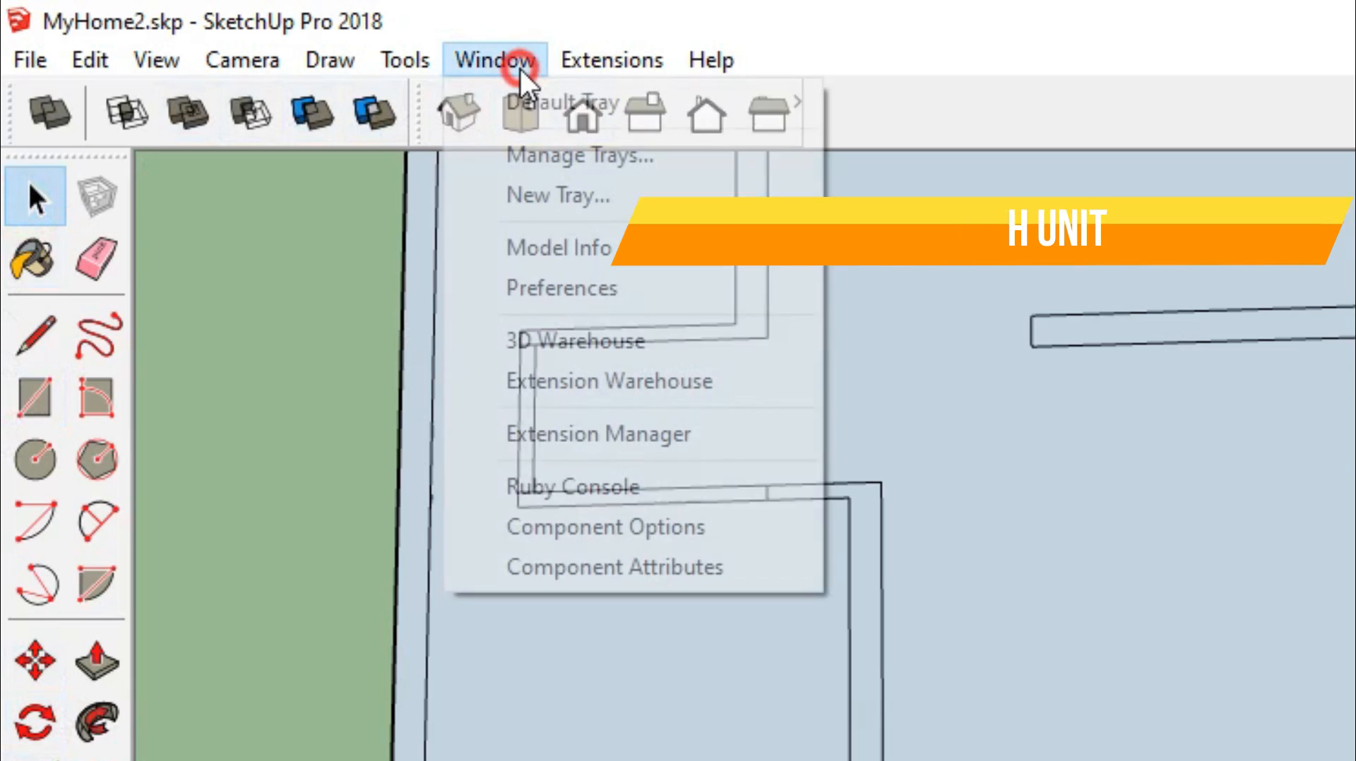
left_click(586, 246)
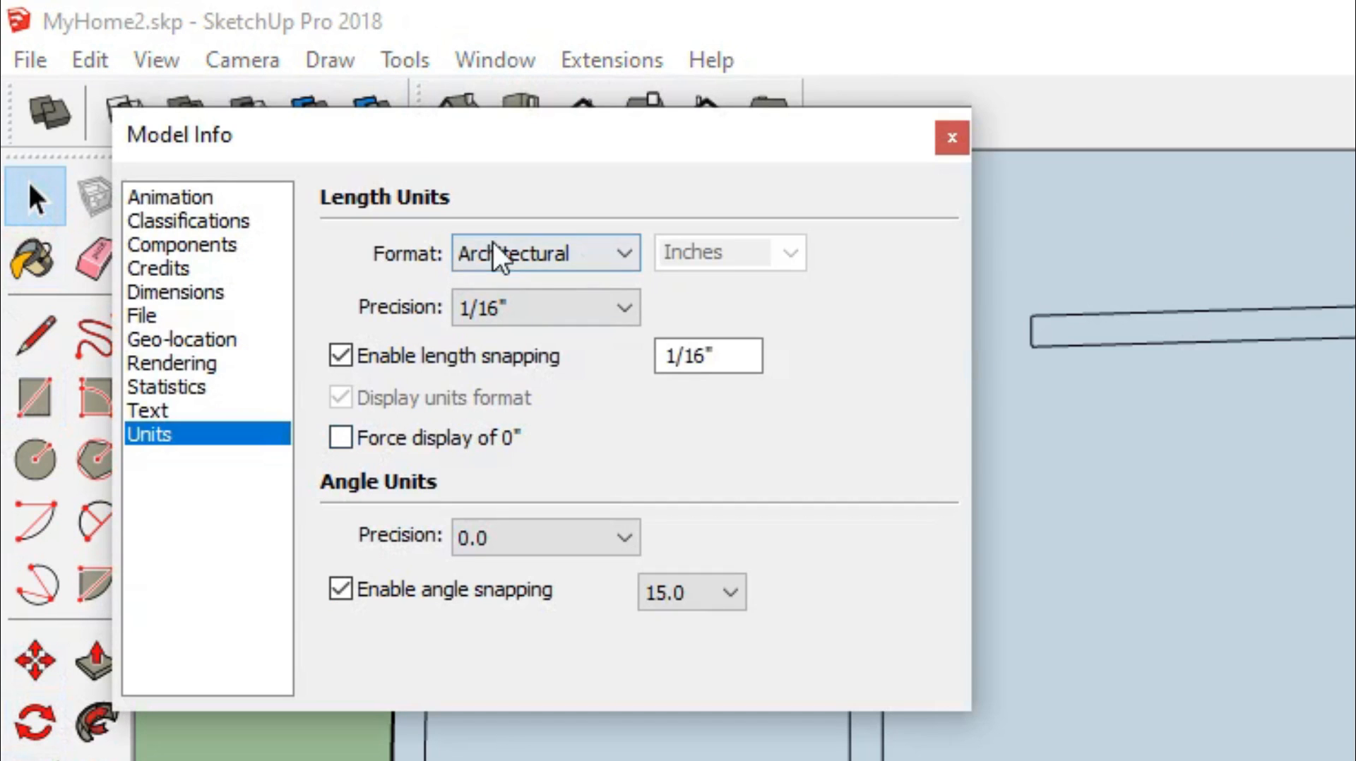
left_click(544, 256)
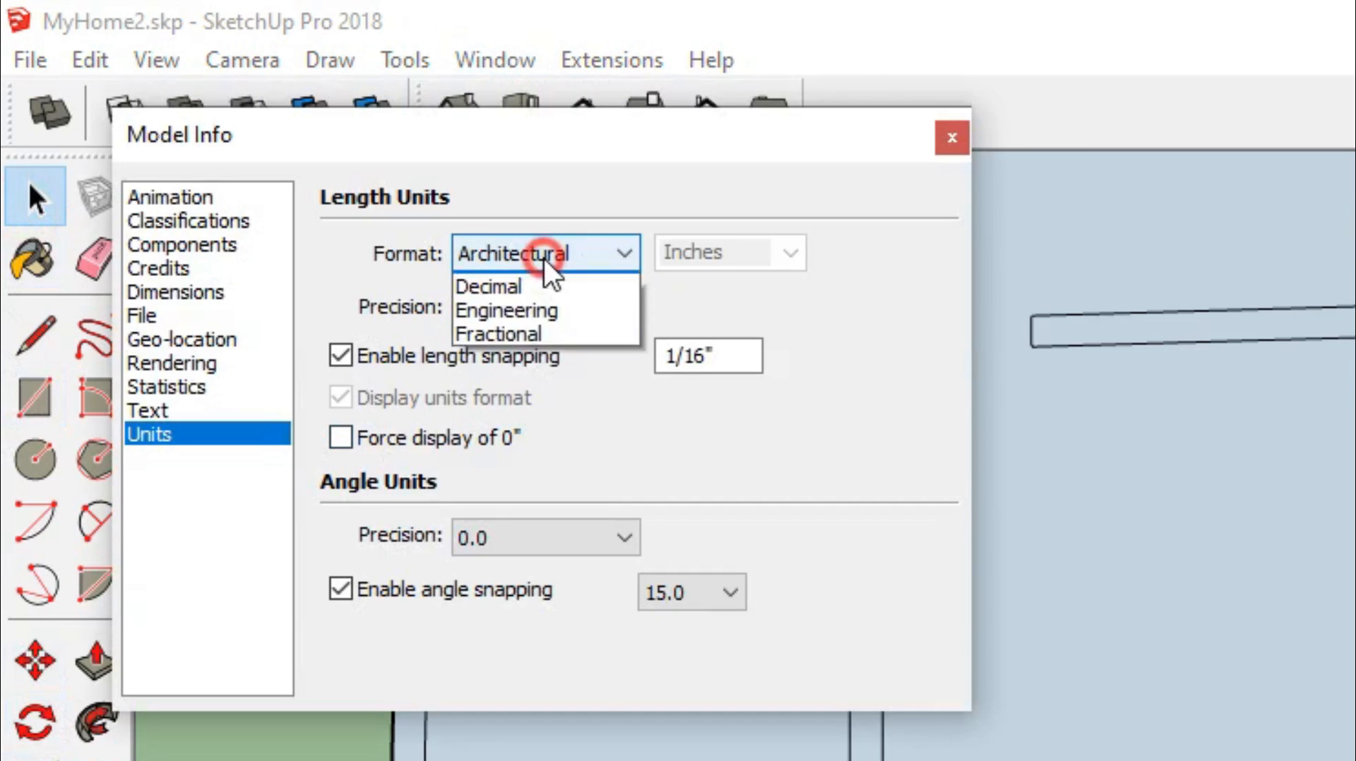
left_click(548, 308)
left_click(791, 248)
left_click(757, 308)
left_click(622, 307)
left_click(565, 388)
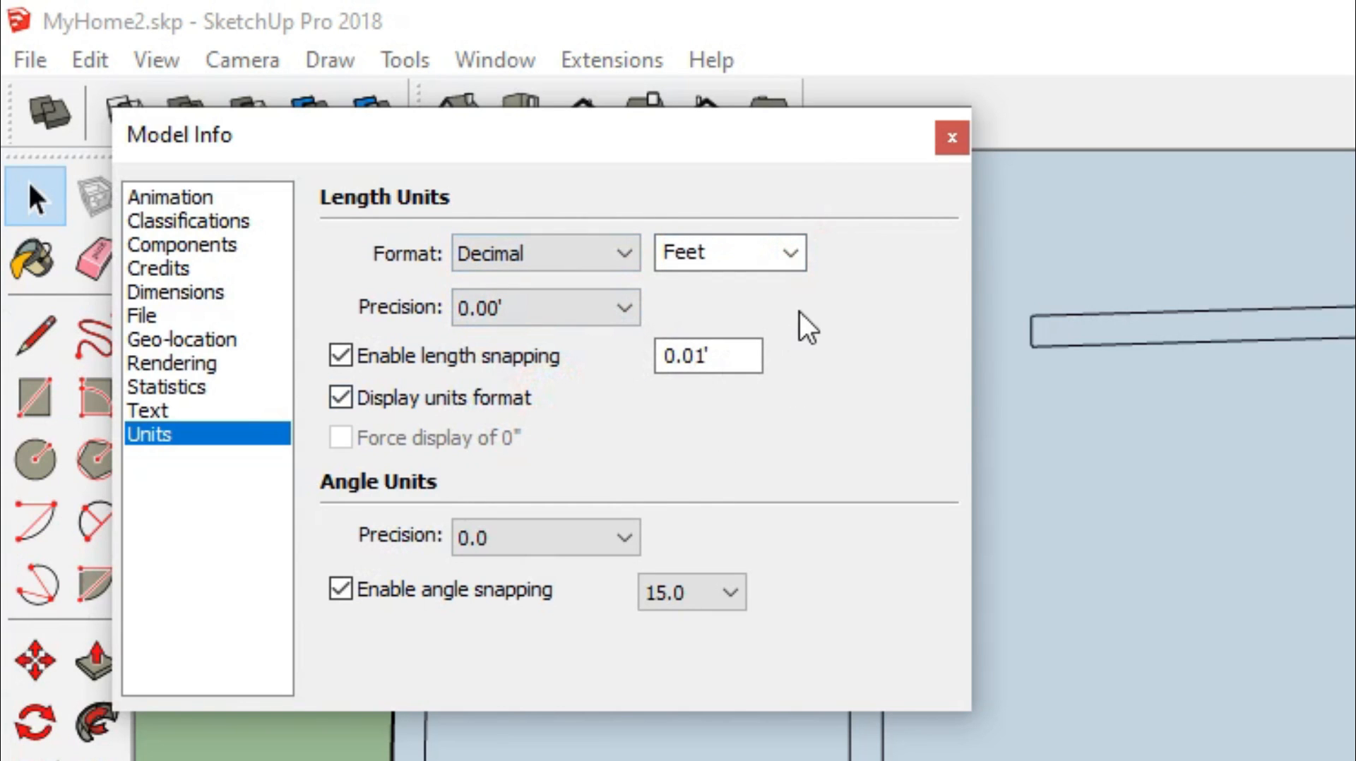
left_click(951, 146)
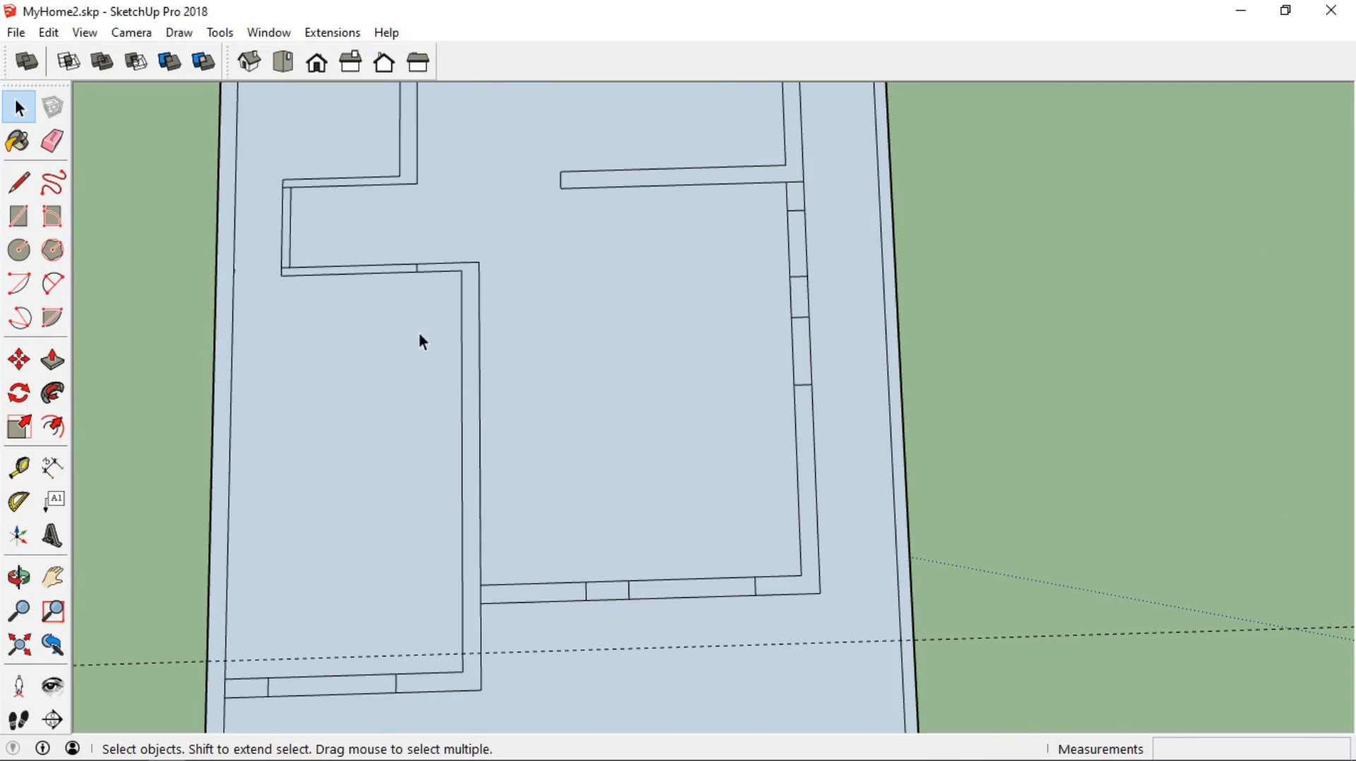
Delete the guide line near the kitchen's front wall
scroll(769, 606, "down", 1)
left_click(573, 595)
key("Delete")
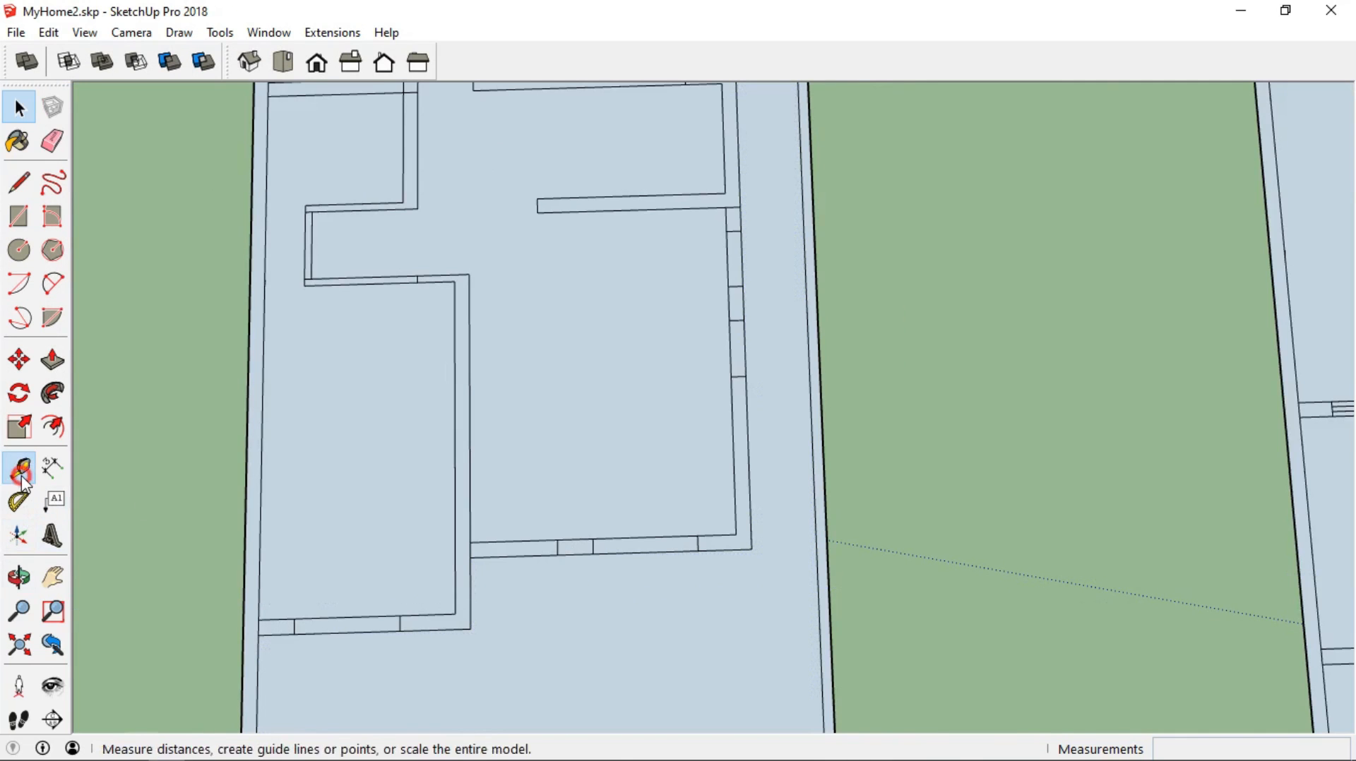
Place a guide line 10' inward from the inner edge of the kitchen's front wall
left_click(20, 468)
left_click(415, 616)
type("10")
key("Return")
Draw a line across the wall between kitchen and sitting hall at the guide, and erase the wall section beyond it
left_click(4, 187)
left_click(455, 437)
left_click(469, 436)
left_click(52, 142)
mouse_move(439, 271)
left_mouse_down()
mouse_move(469, 315)
mouse_move(451, 321)
left_mouse_up()
Erase the leftover edges dividing the ground floor walls at their corners and junctions
scroll(317, 262, "up", 4)
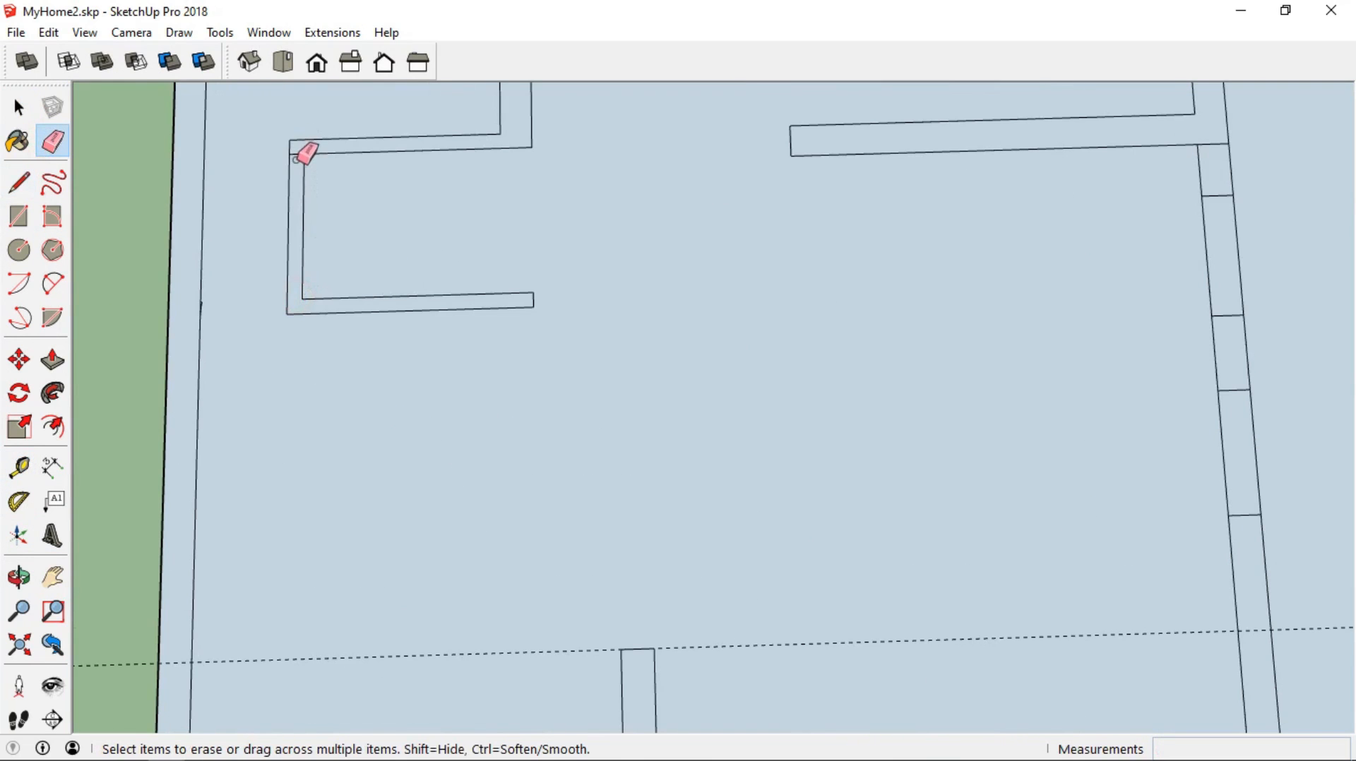
scroll(521, 120, "down", 4)
scroll(484, 363, "up", 3)
scroll(483, 169, "up", 2)
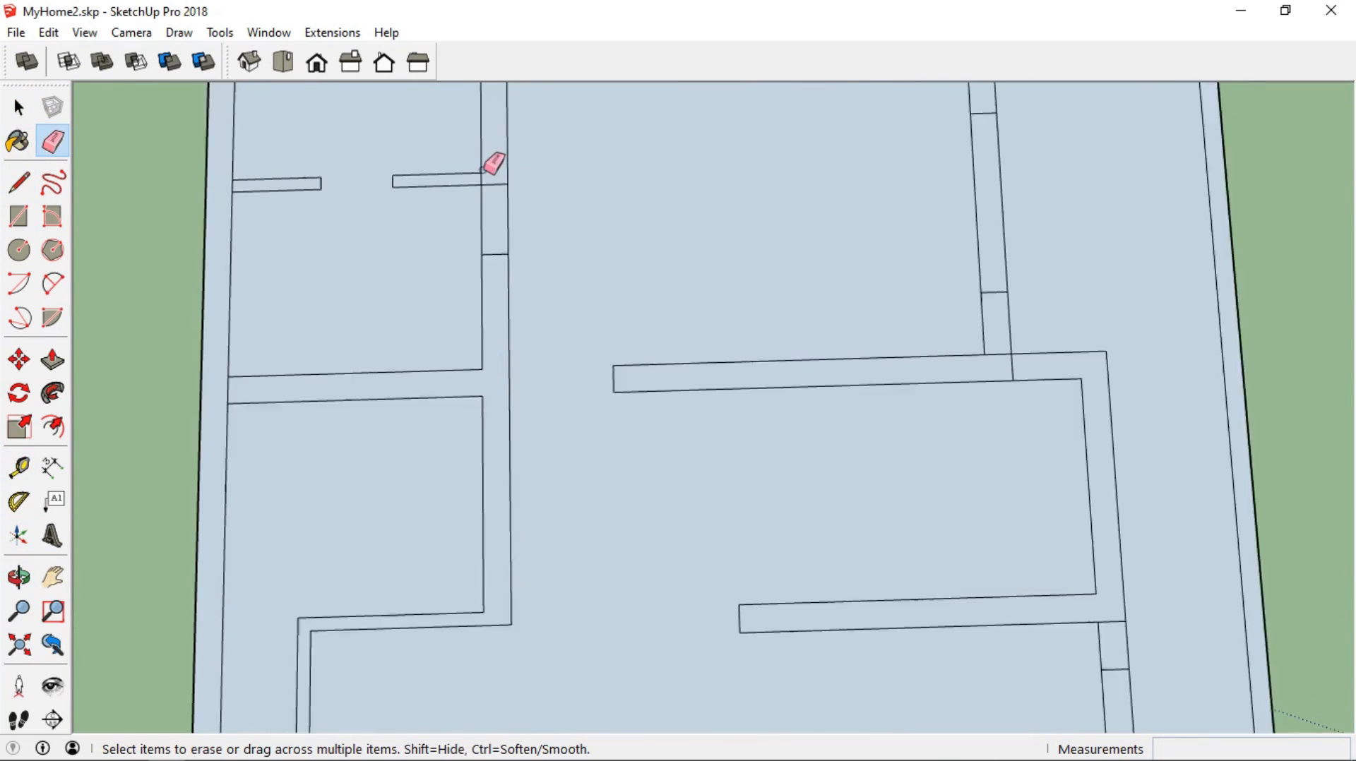
scroll(494, 168, "down", 3)
scroll(497, 253, "up", 3)
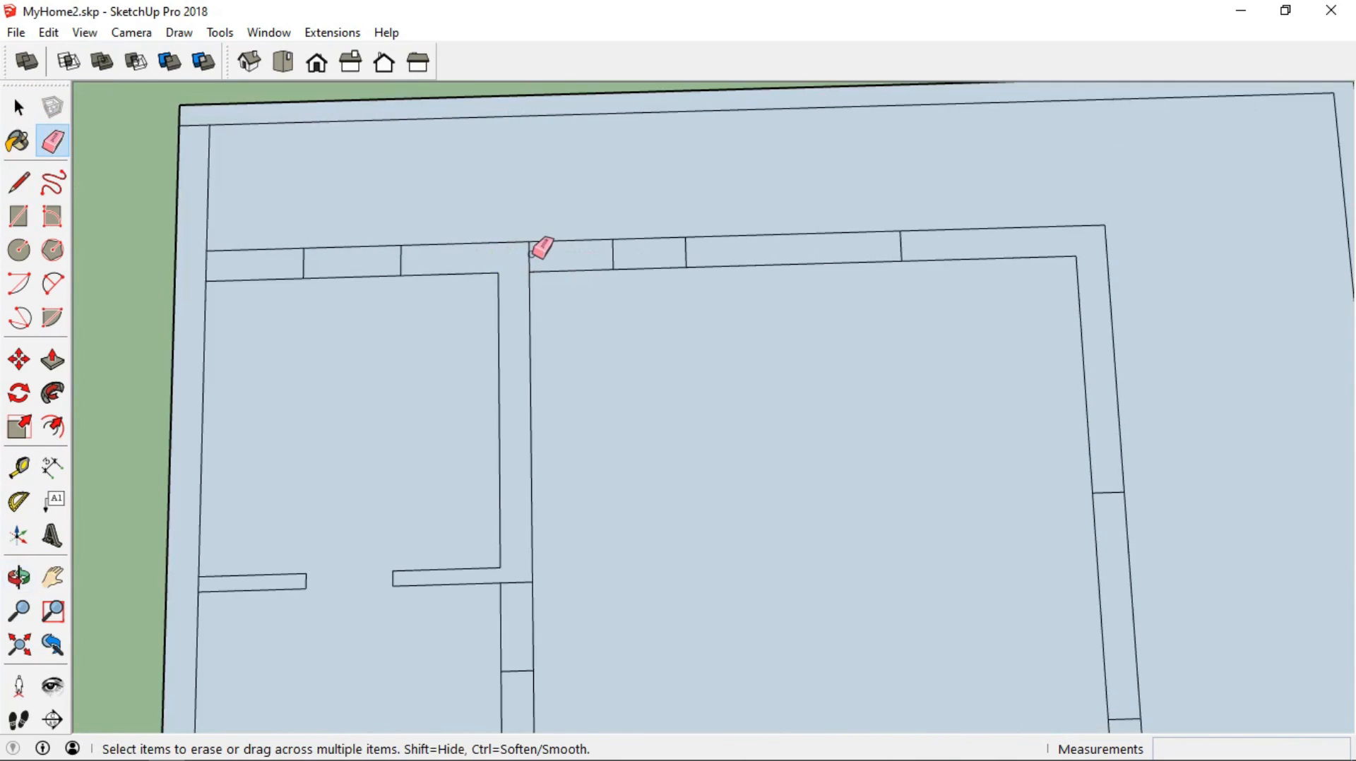
Place the 3D text "Wall Height=9' Feet" beside the rear of the ground floor plan, 3.00' high in bold Arial Black
scroll(847, 393, "down", 3)
mouse_move(848, 393)
middle_mouse_down()
mouse_move(696, 302)
mouse_move(657, 379)
mouse_move(656, 314)
middle_mouse_up()
scroll(680, 318, "down", 2)
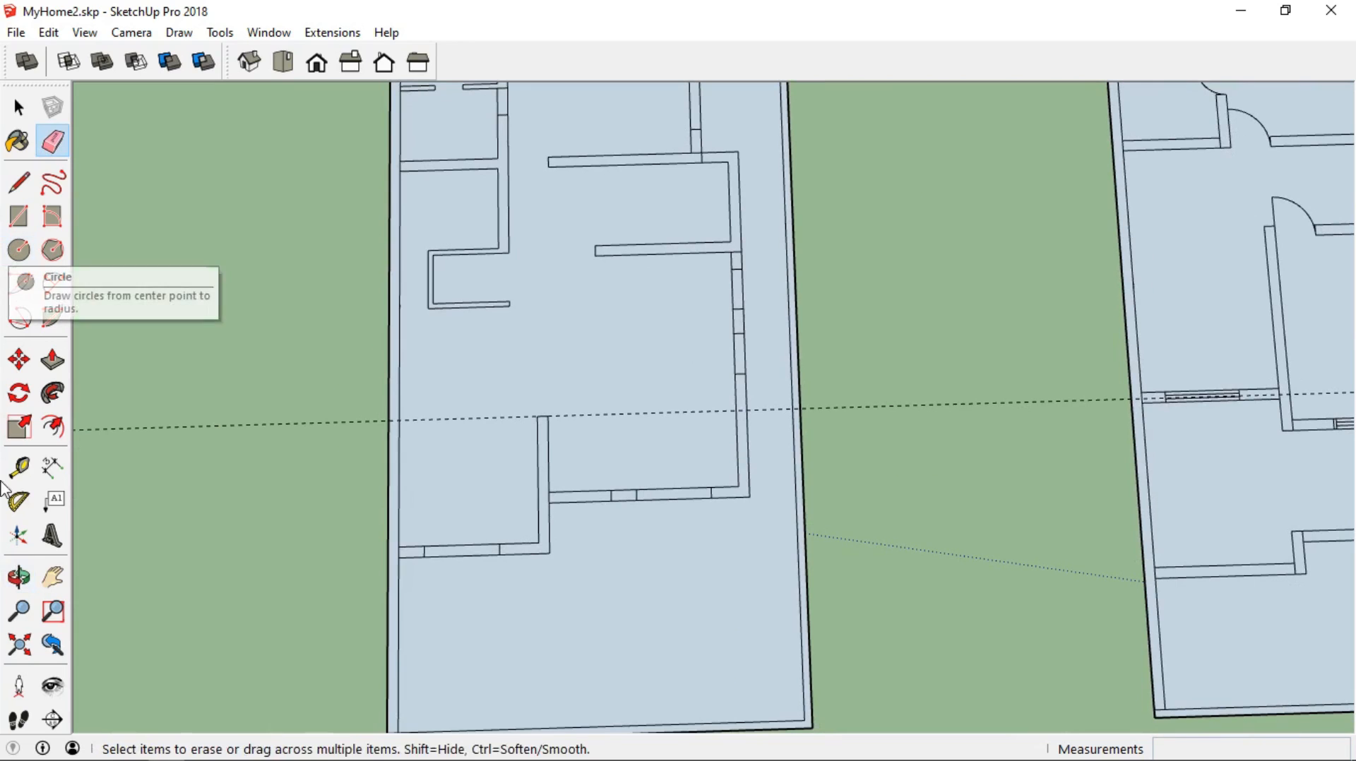
left_click(51, 541)
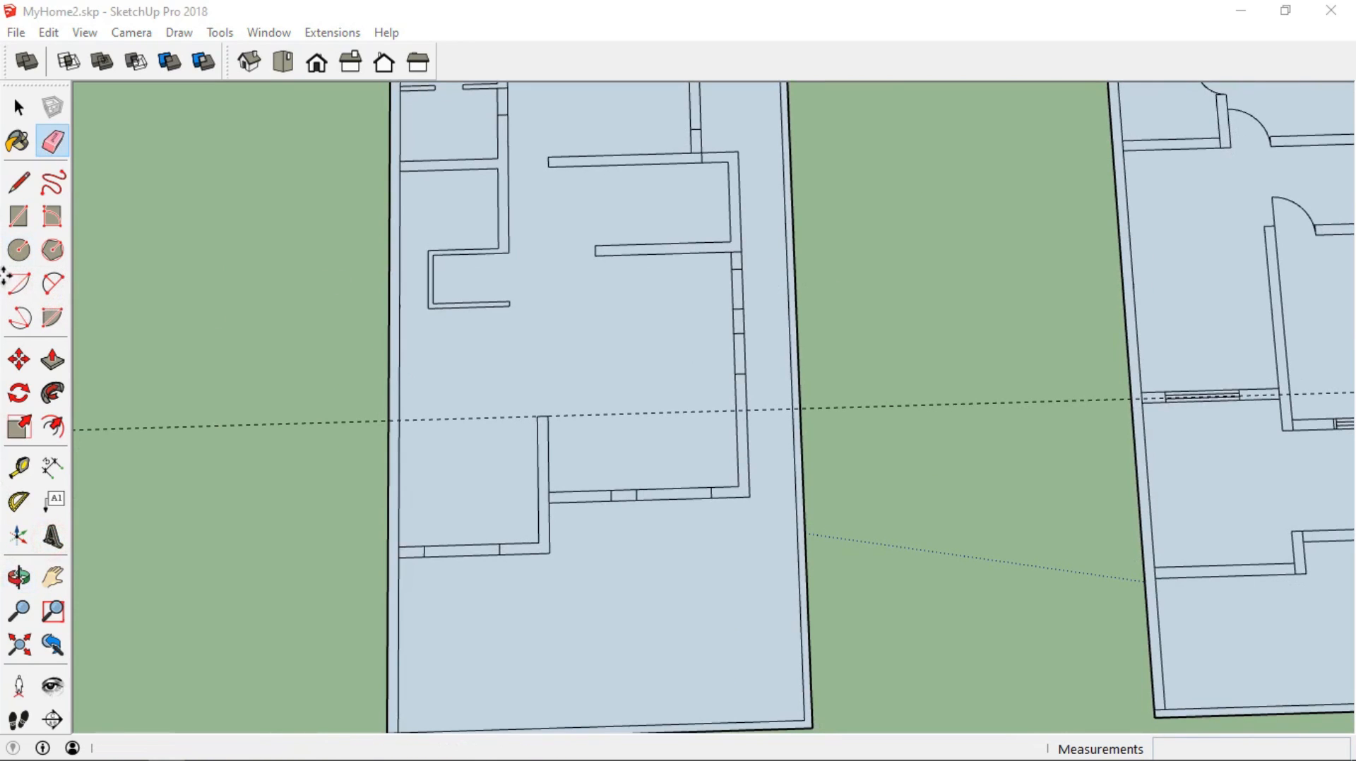
type("Wall Height=9' Feet")
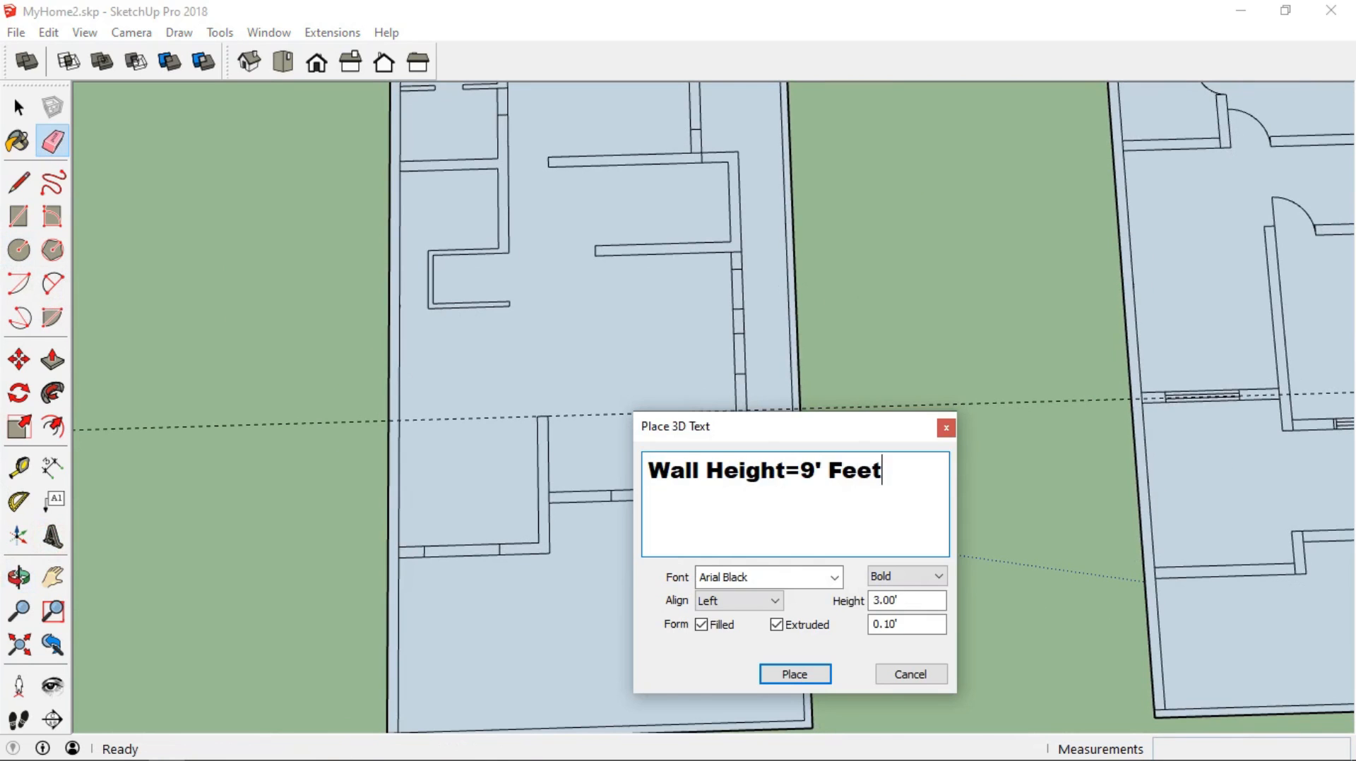
scroll(728, 424, "down", 3)
middle_click_drag(722, 339, 702, 506, "shift")
left_click(253, 308)
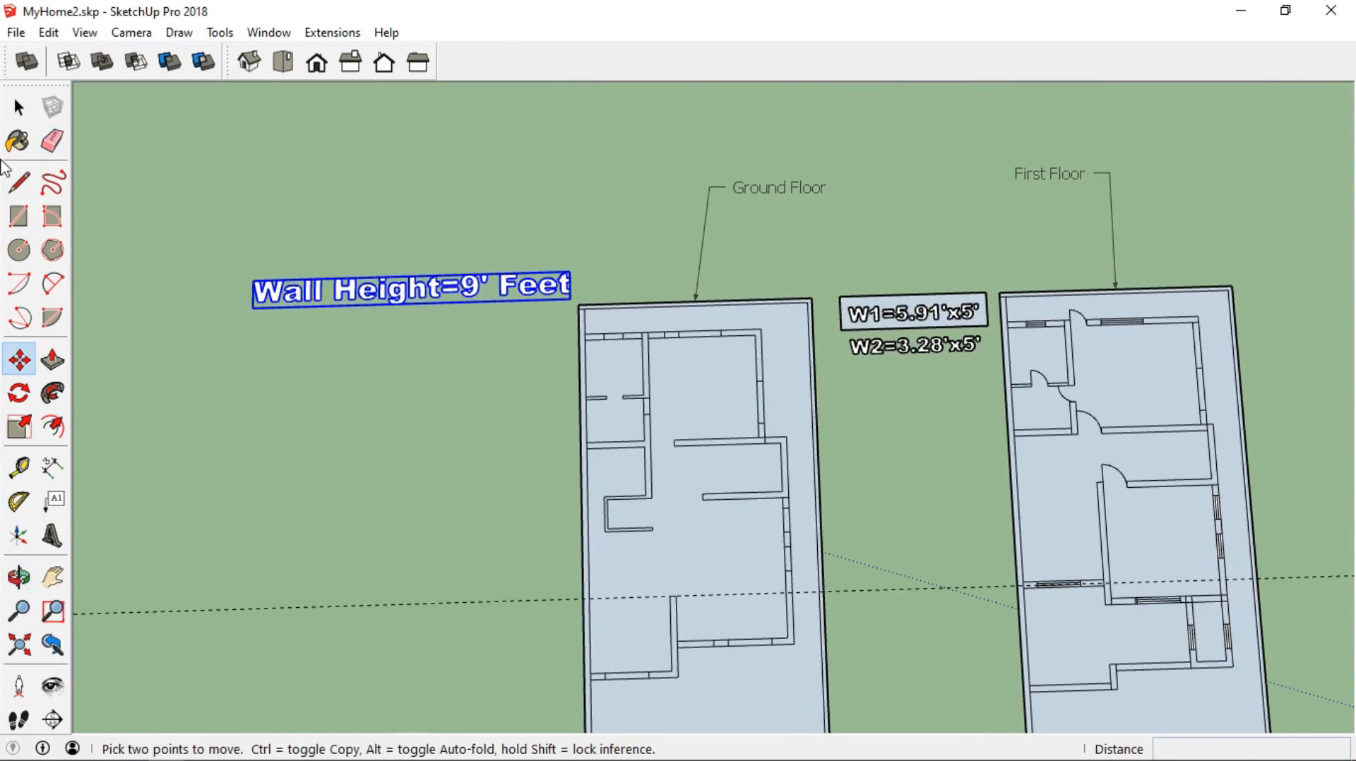
Push/Pull the short wall segment beside the kitchen's front window up 9'
left_click(44, 358)
scroll(644, 578, "up", 3)
middle_click_drag(644, 578, 746, 494)
middle_click_drag(745, 636, 735, 380, "shift")
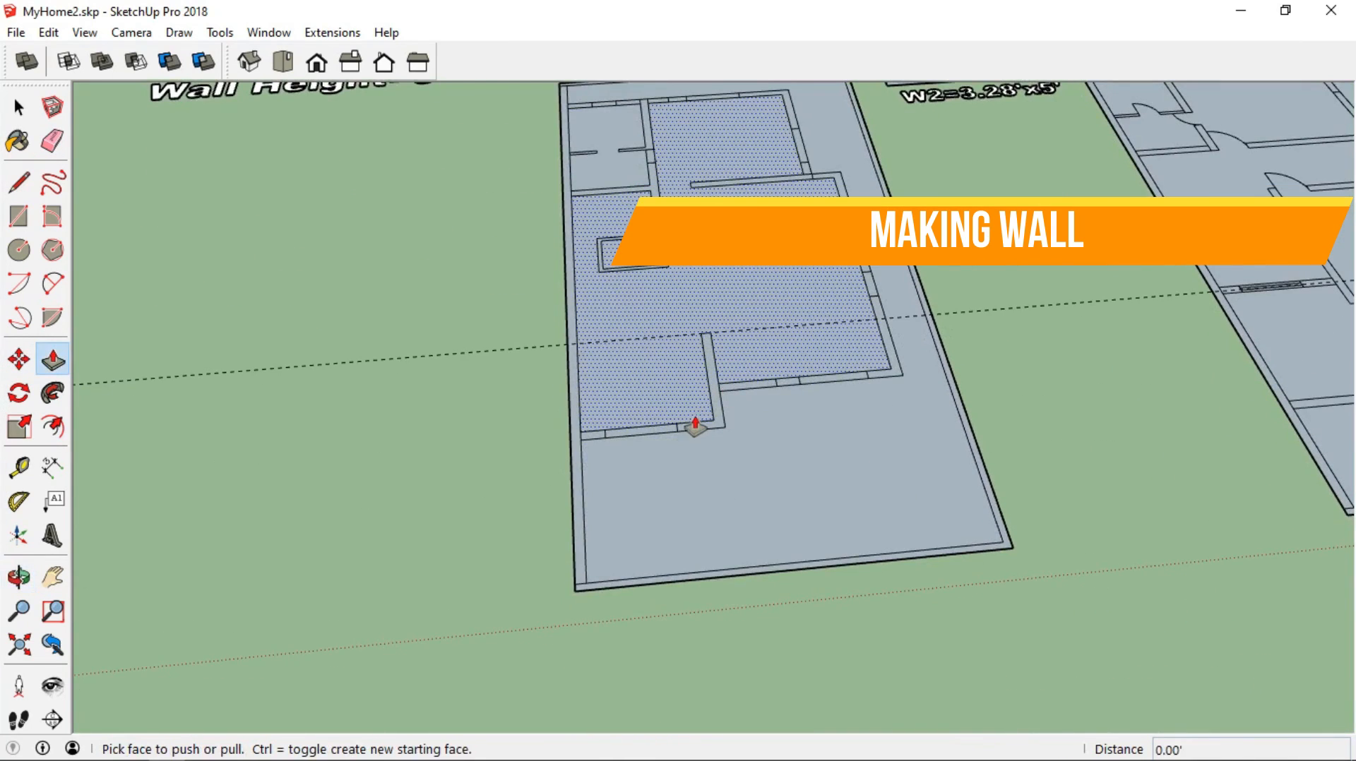
scroll(695, 426, "down", 1)
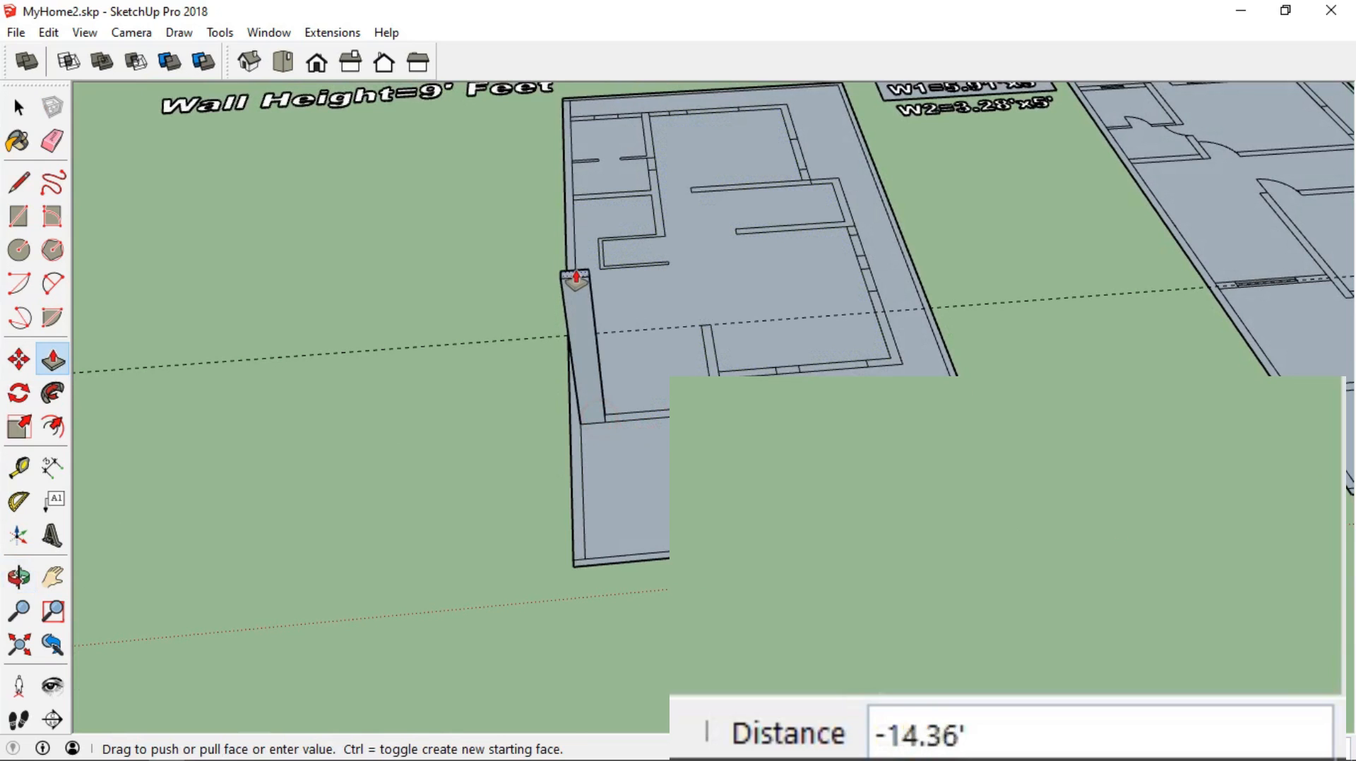
type("9")
key("Return")
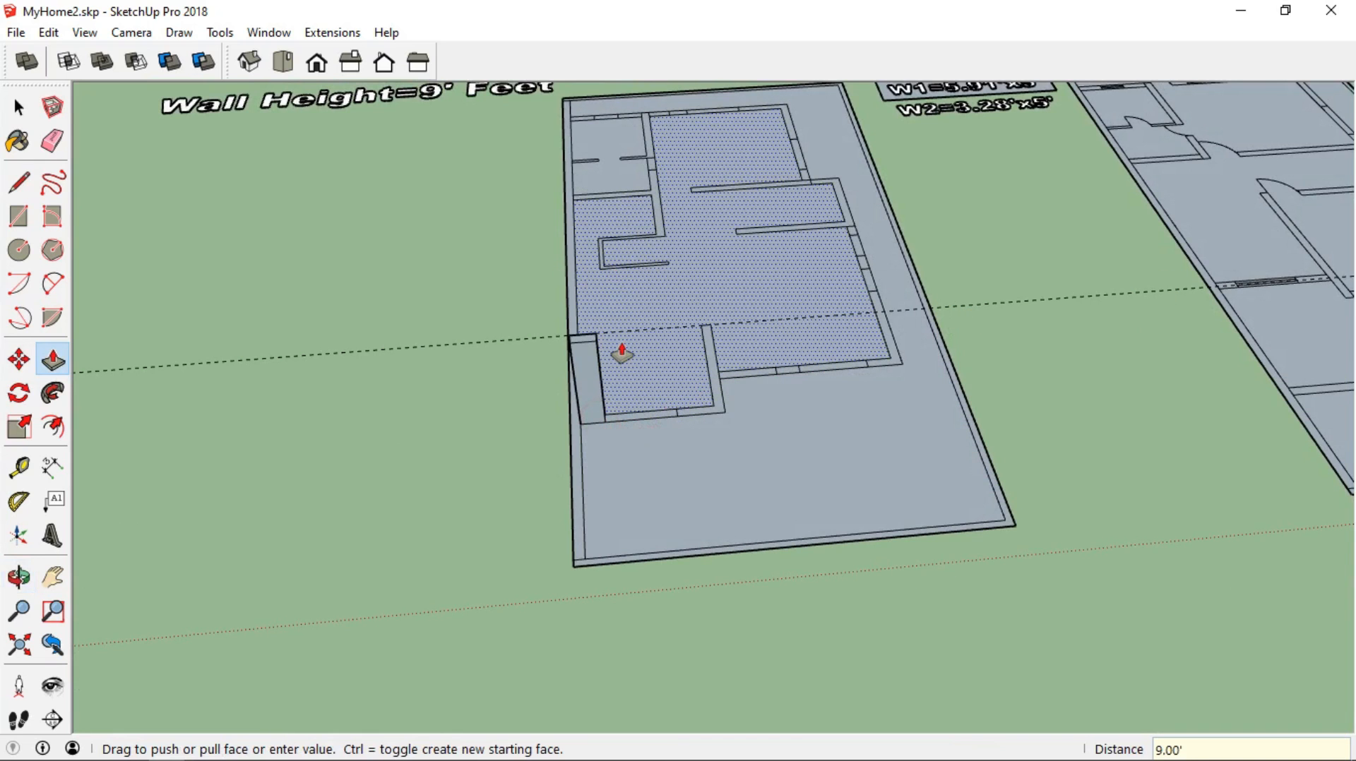
Push/Pull the remaining sections of the kitchen's front wall up 9'
scroll(619, 380, "up", 4)
double_click(686, 478)
left_click(888, 461)
left_click(888, 461)
Draw lines across the side boundary wall at the kitchen's front corner and at a second point farther back
left_click(18, 182)
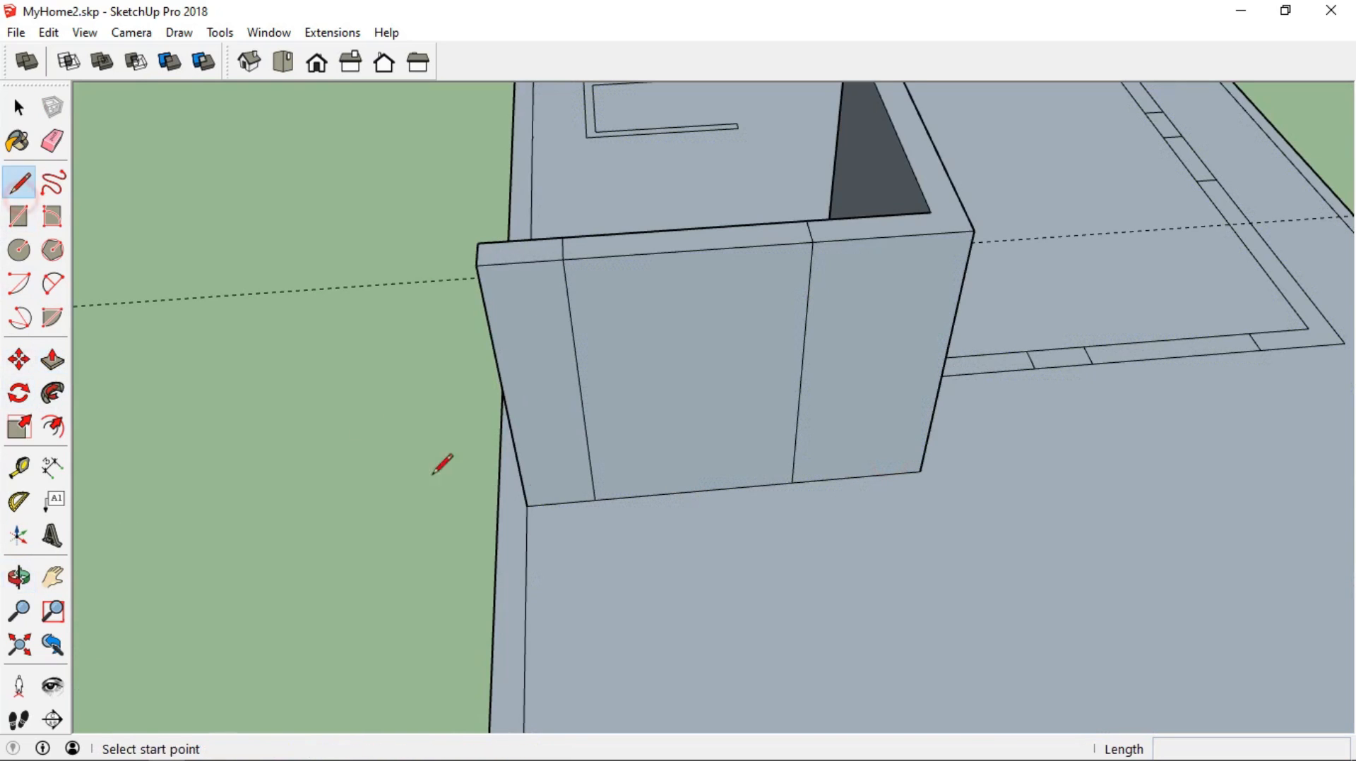
left_click(526, 506)
left_click(499, 508)
middle_click_drag(452, 163, 487, 635, "shift")
left_click(531, 331)
left_click(500, 335)
Push/Pull the kitchen-side wall, its connected rear and inner walls, and the rear sections of the opposite side wall up 9'
left_click(53, 358)
double_click(515, 371)
double_click(597, 337)
middle_click_drag(781, 321, 681, 375)
double_click(862, 404)
double_click(887, 490)
double_click(908, 550)
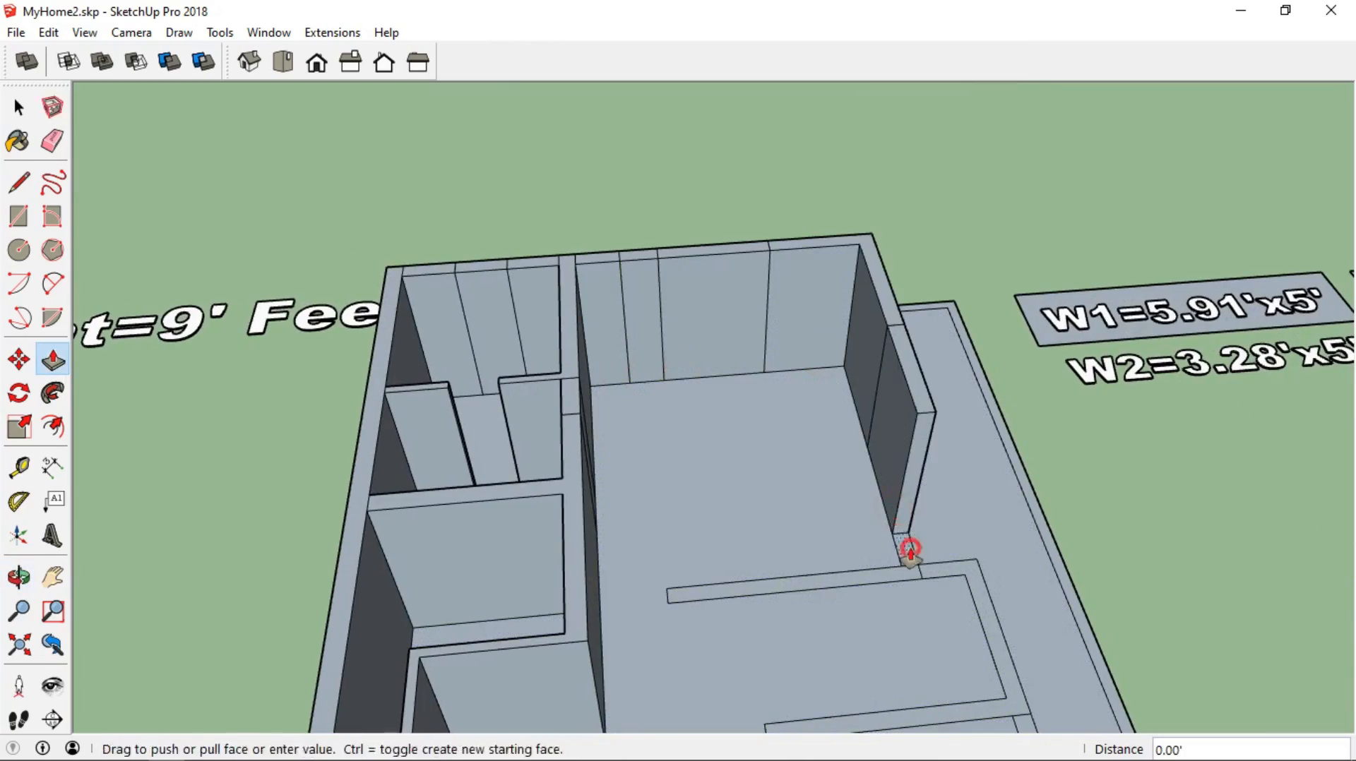
double_click(897, 575)
Push/Pull the rest of the opposite side wall and the sitting hall's front wall, including the door section, up 9'
scroll(941, 617, "down", 4)
middle_click_drag(941, 617, 787, 353, "shift")
double_click(831, 416)
double_click(850, 519)
double_click(791, 602)
double_click(734, 608)
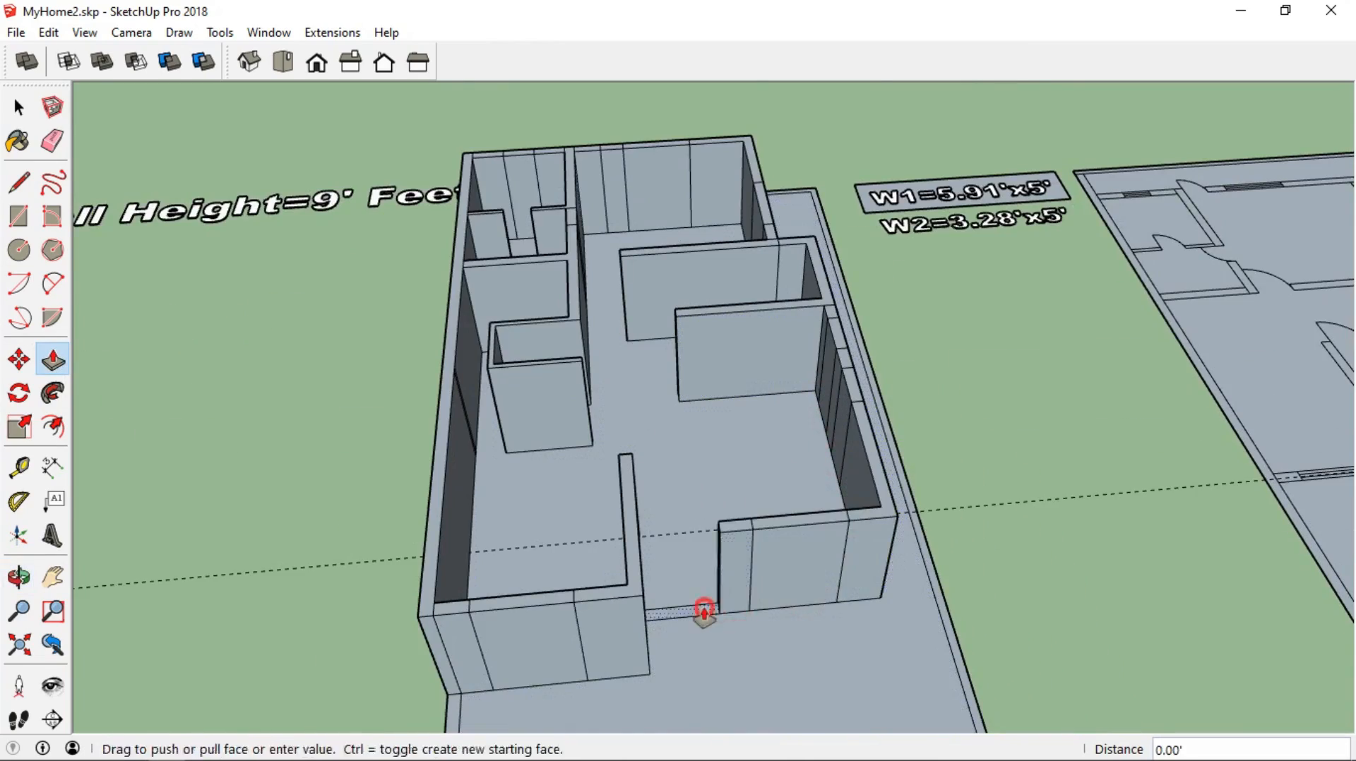
double_click(705, 612)
Place horizontal guides on the kitchen's front wall, one 3' above its base and another 5' above the first
scroll(705, 611, "down", 2)
middle_click_drag(705, 612, 554, 384, "shift")
scroll(553, 385, "down", 1)
middle_click_drag(742, 304, 964, 268)
middle_click_drag(108, 347, 294, 351)
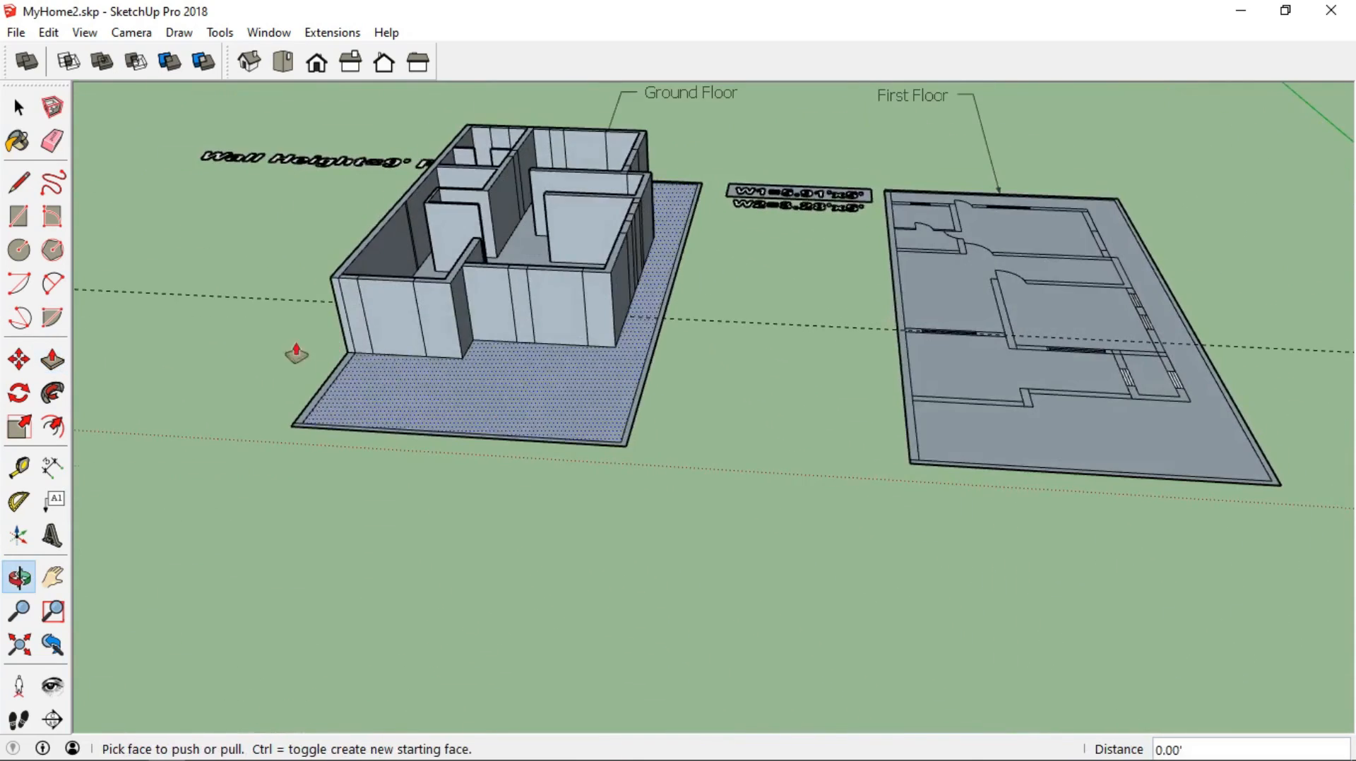
scroll(351, 282, "up", 3)
scroll(378, 308, "up", 2)
scroll(368, 345, "up", 2)
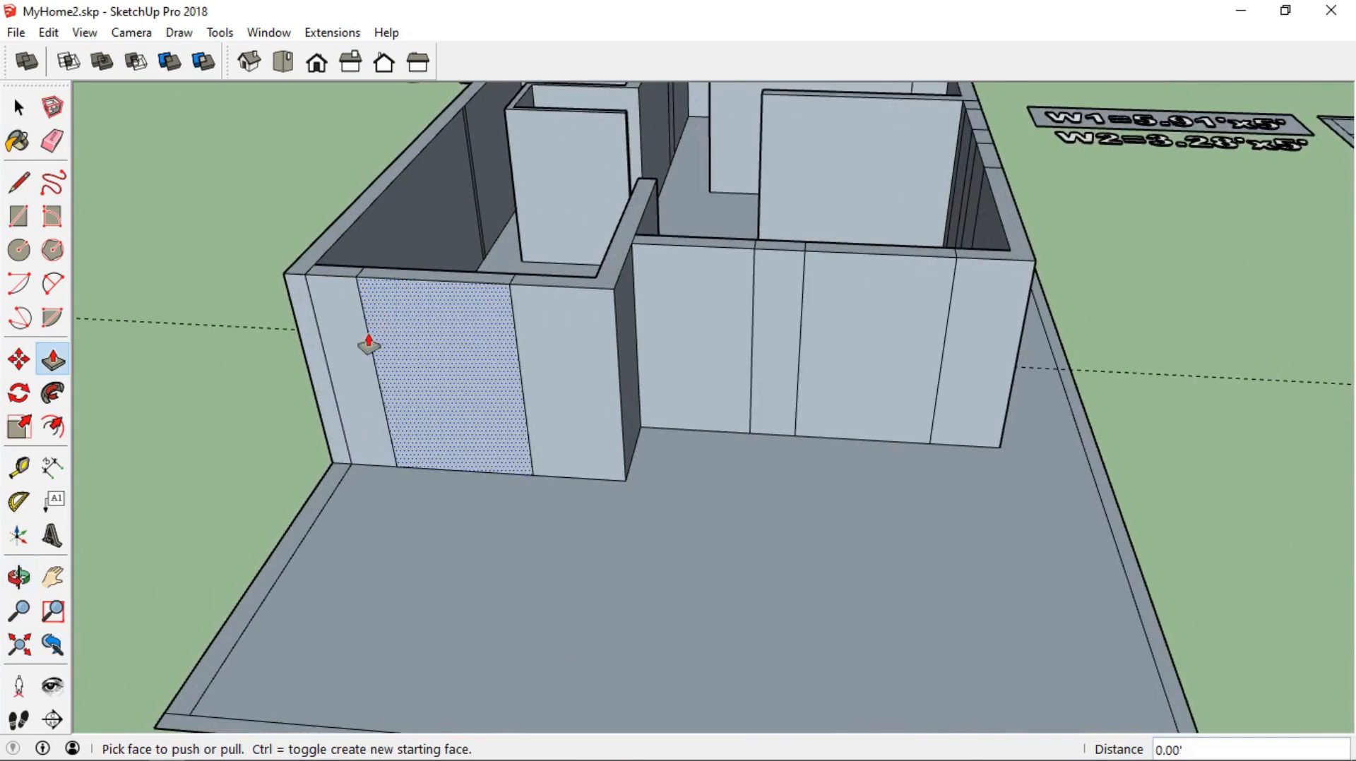
left_click(19, 469)
scroll(400, 454, "up", 1)
middle_click_drag(412, 466, 508, 393)
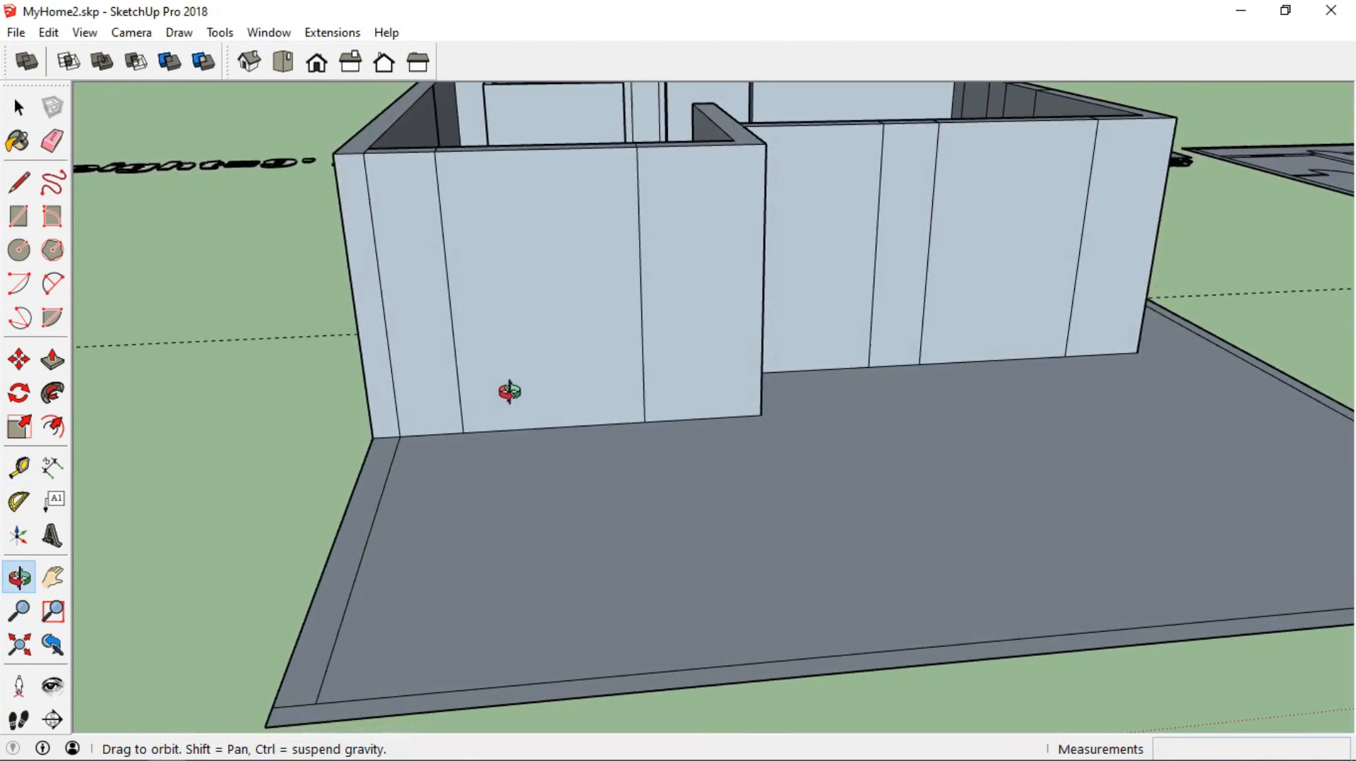
left_click(538, 427)
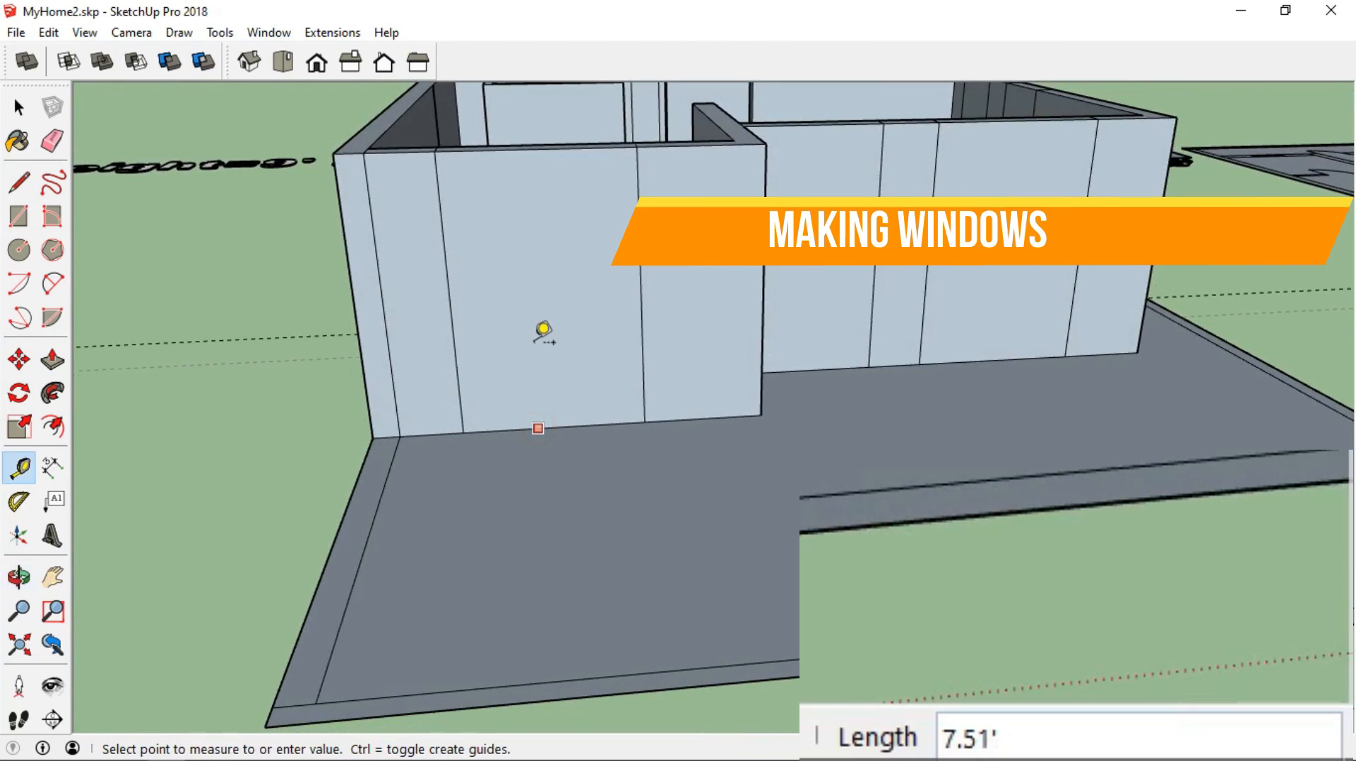
type("3")
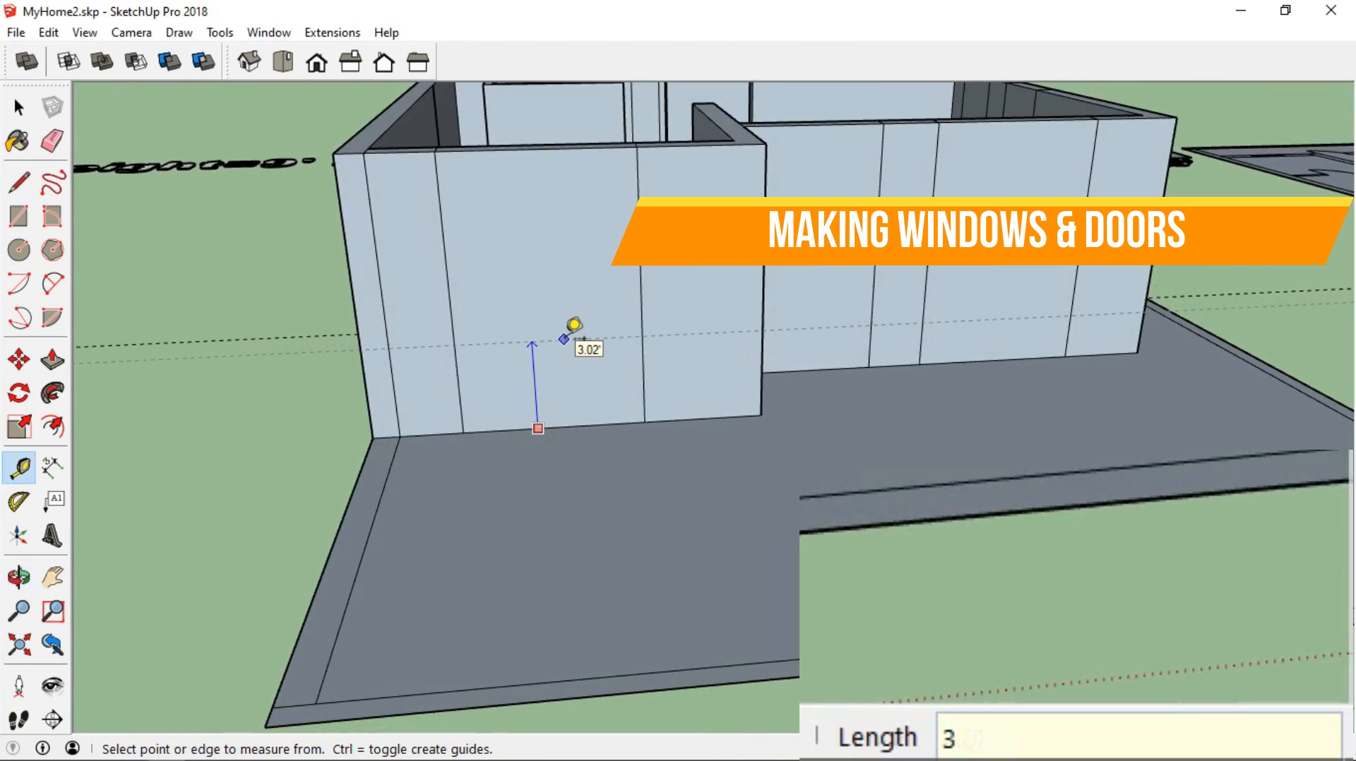
key("Return")
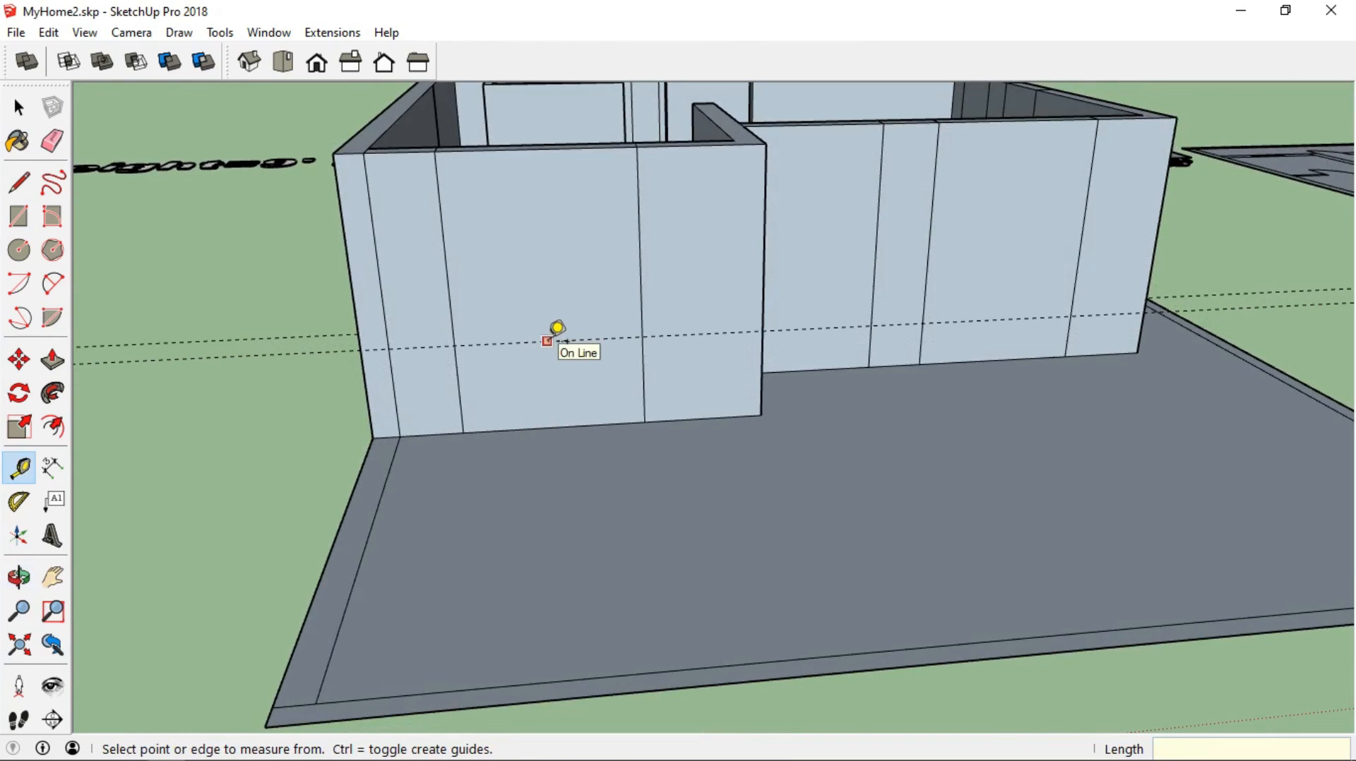
left_click(548, 341)
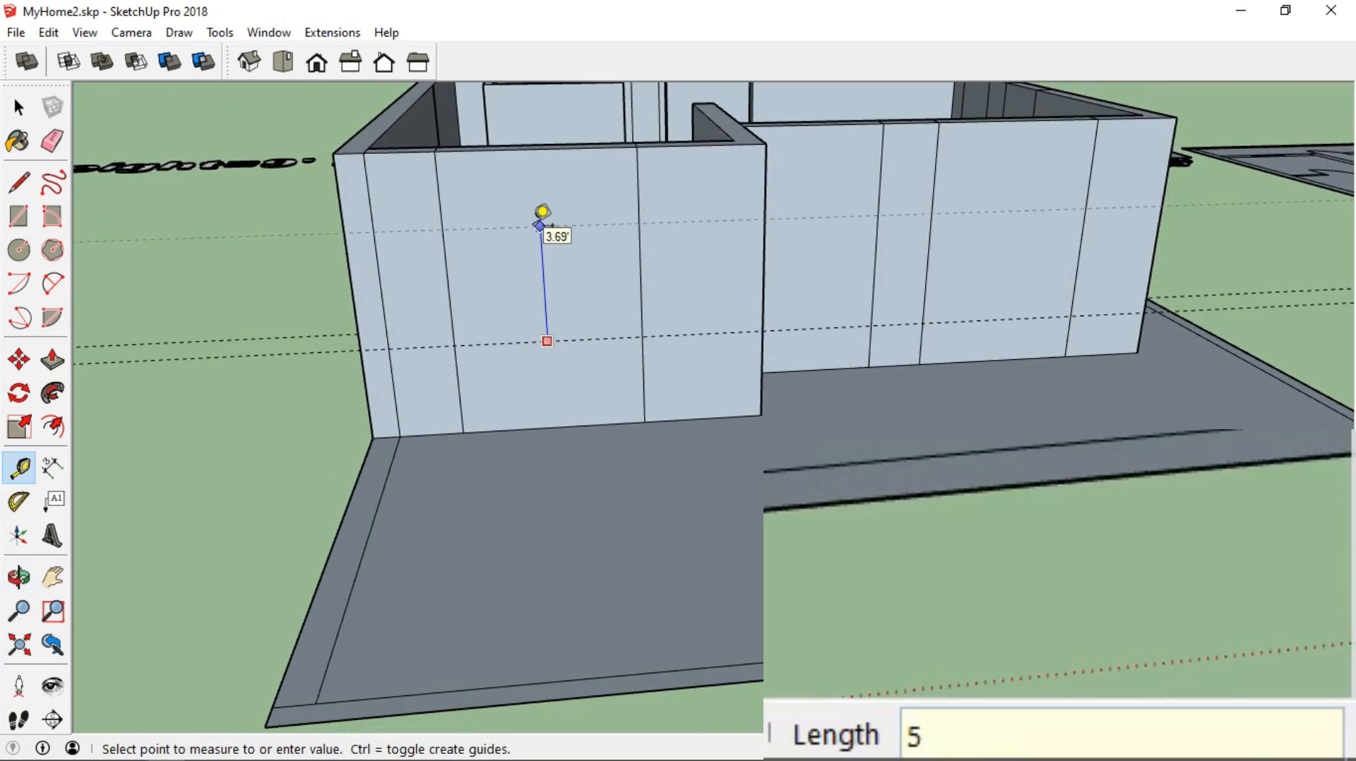
type("5")
key("Return")
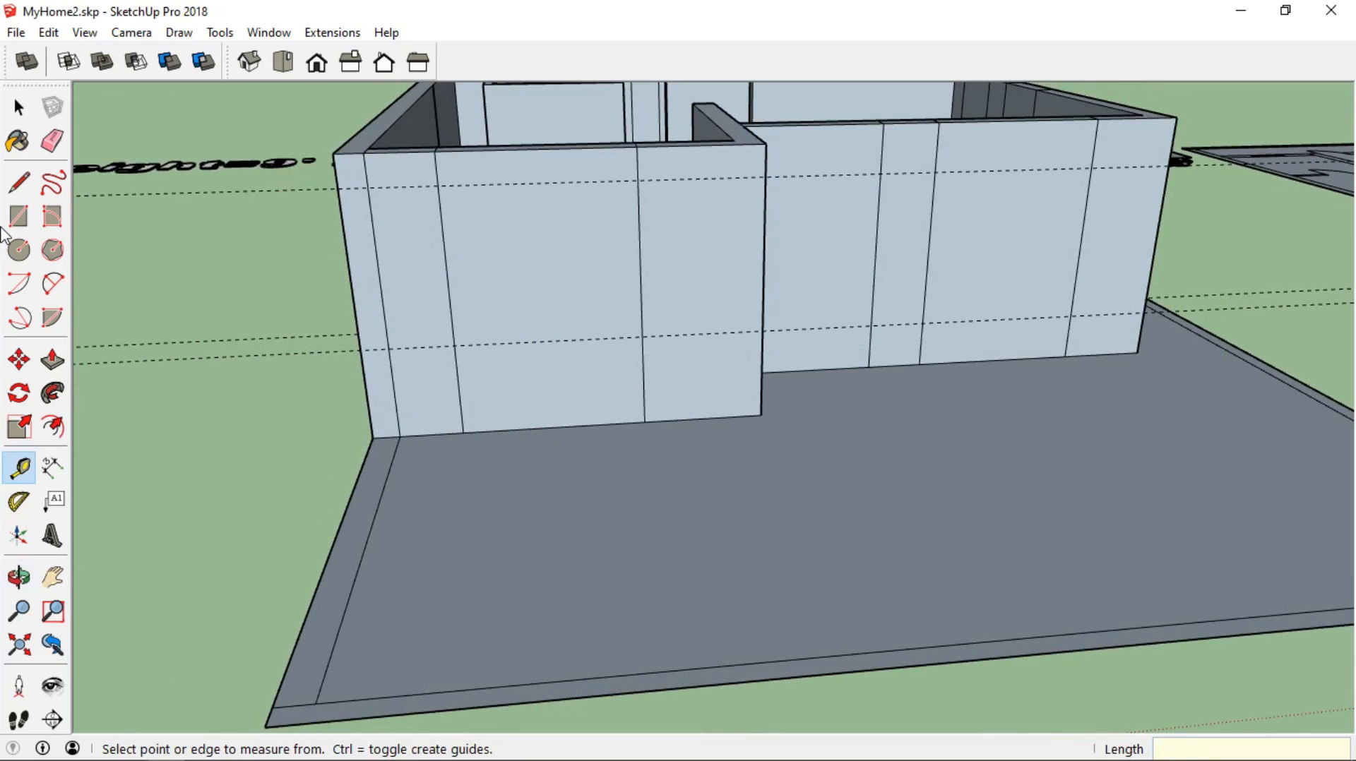
Draw a 5.00' by 5.91' window rectangle between the guides on the kitchen's front wall, and erase those guides
left_click(18, 216)
left_click(437, 183)
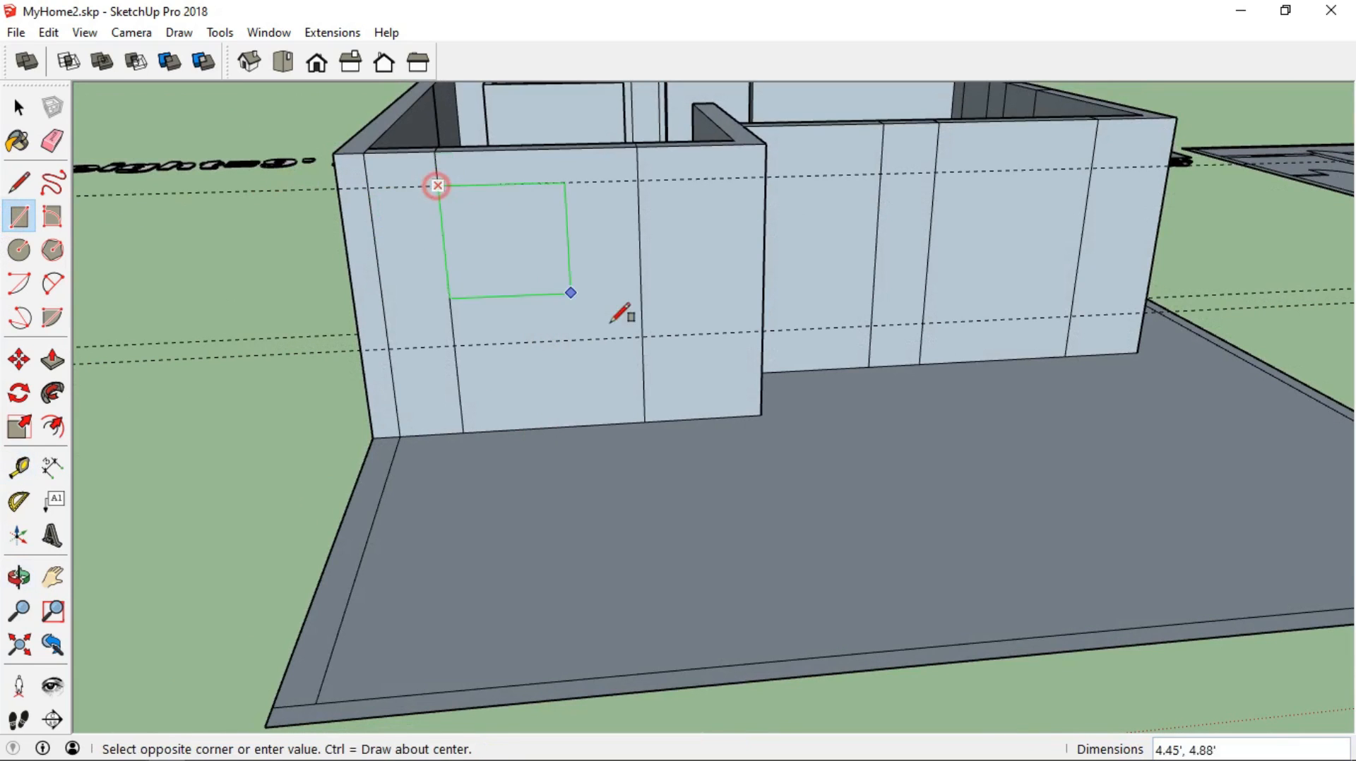
left_click(644, 340)
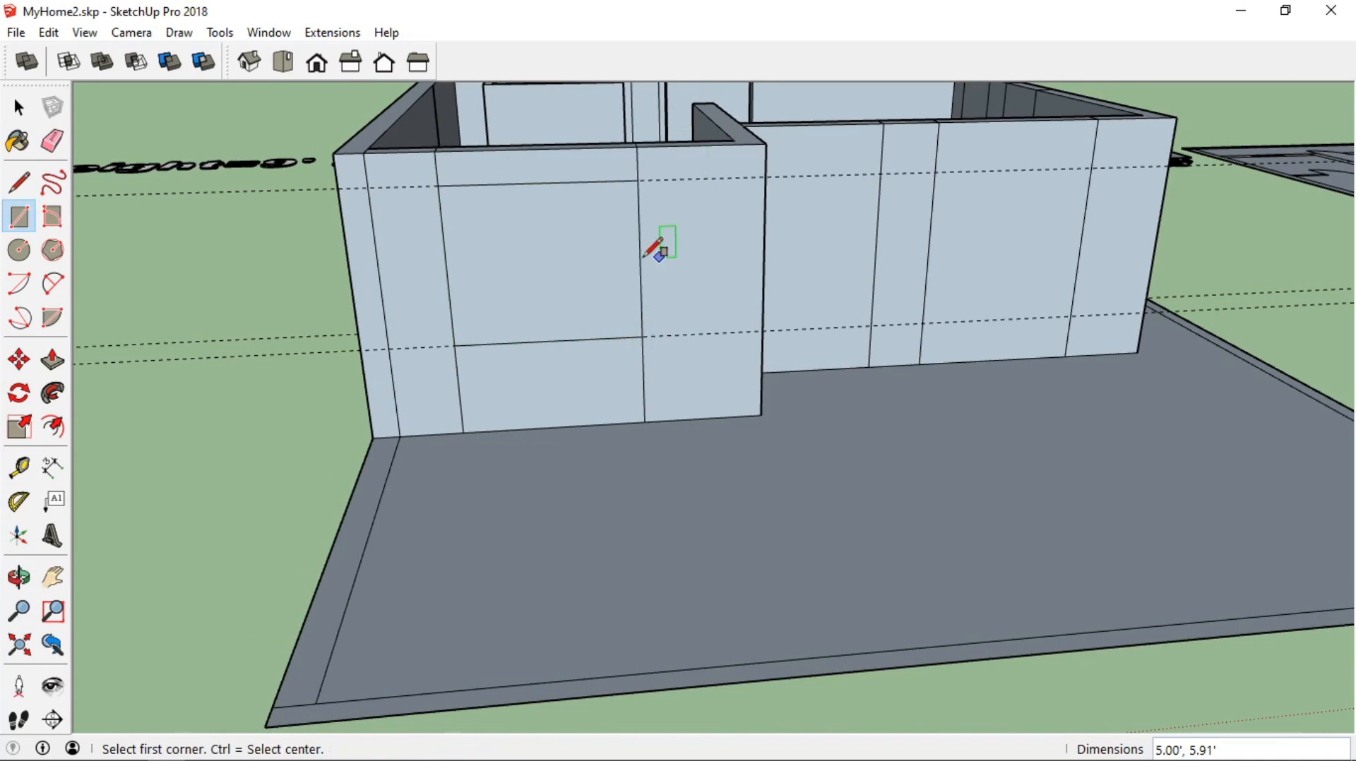
left_click(52, 140)
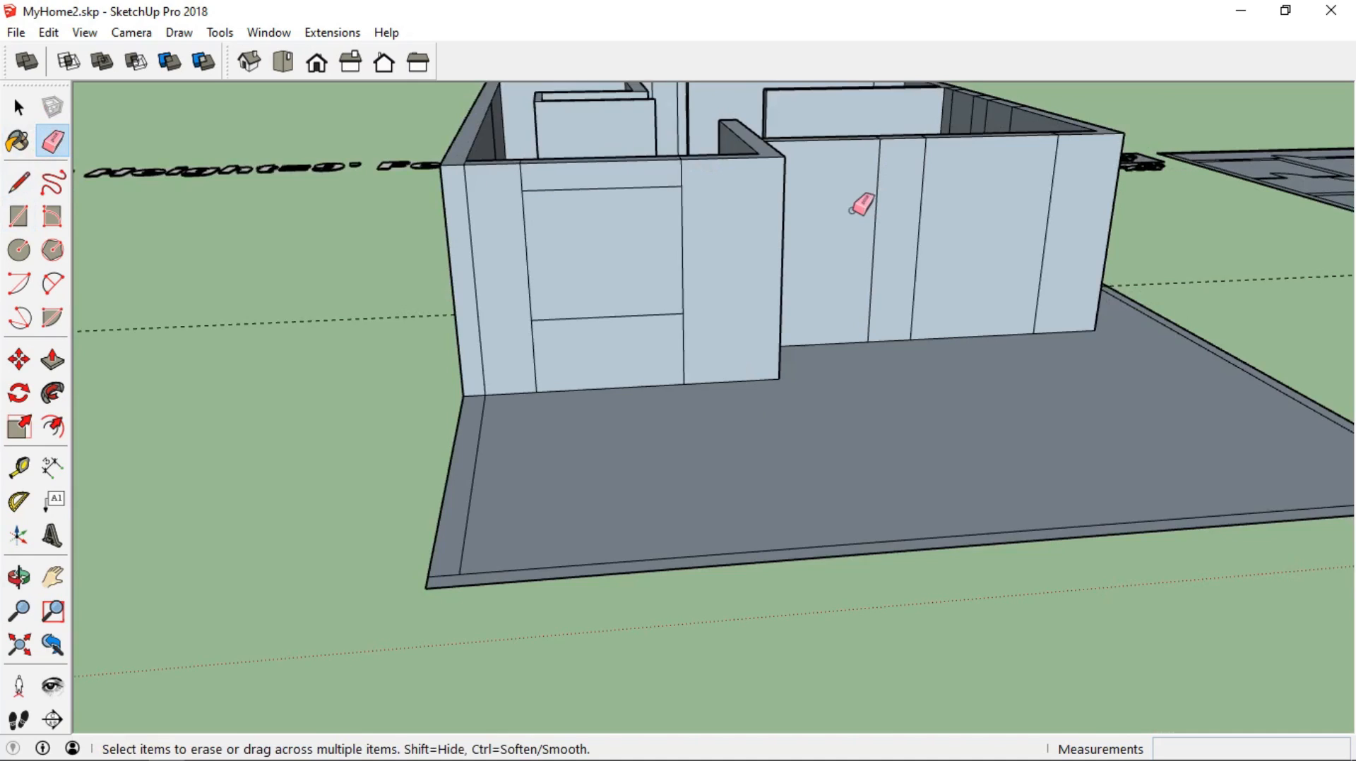
Place horizontal guides on the sitting hall's front wall at 8' and 3' above its base, using the Tape Measure between them
mouse_move(851, 210)
middle_mouse_down()
mouse_move(529, 266)
mouse_move(483, 326)
middle_mouse_up()
scroll(446, 358, "up", 3)
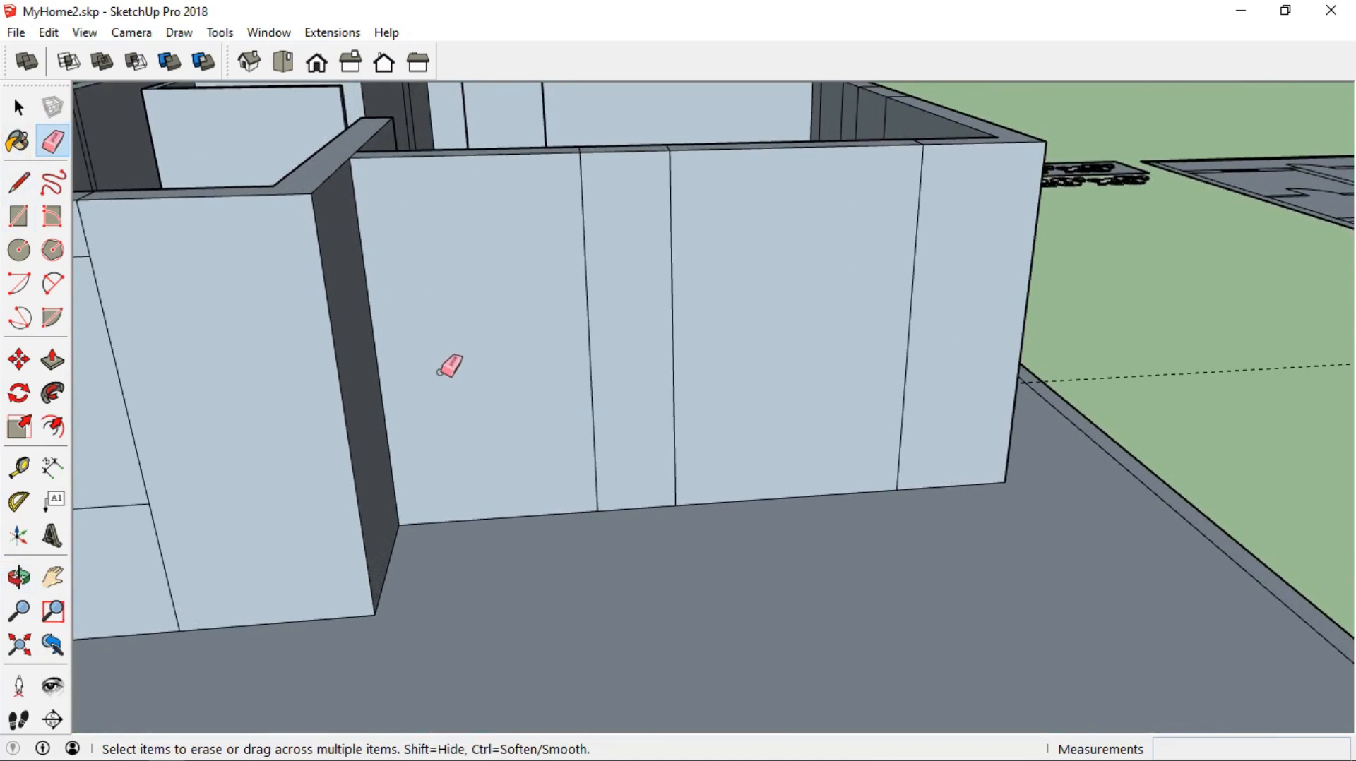
key("t")
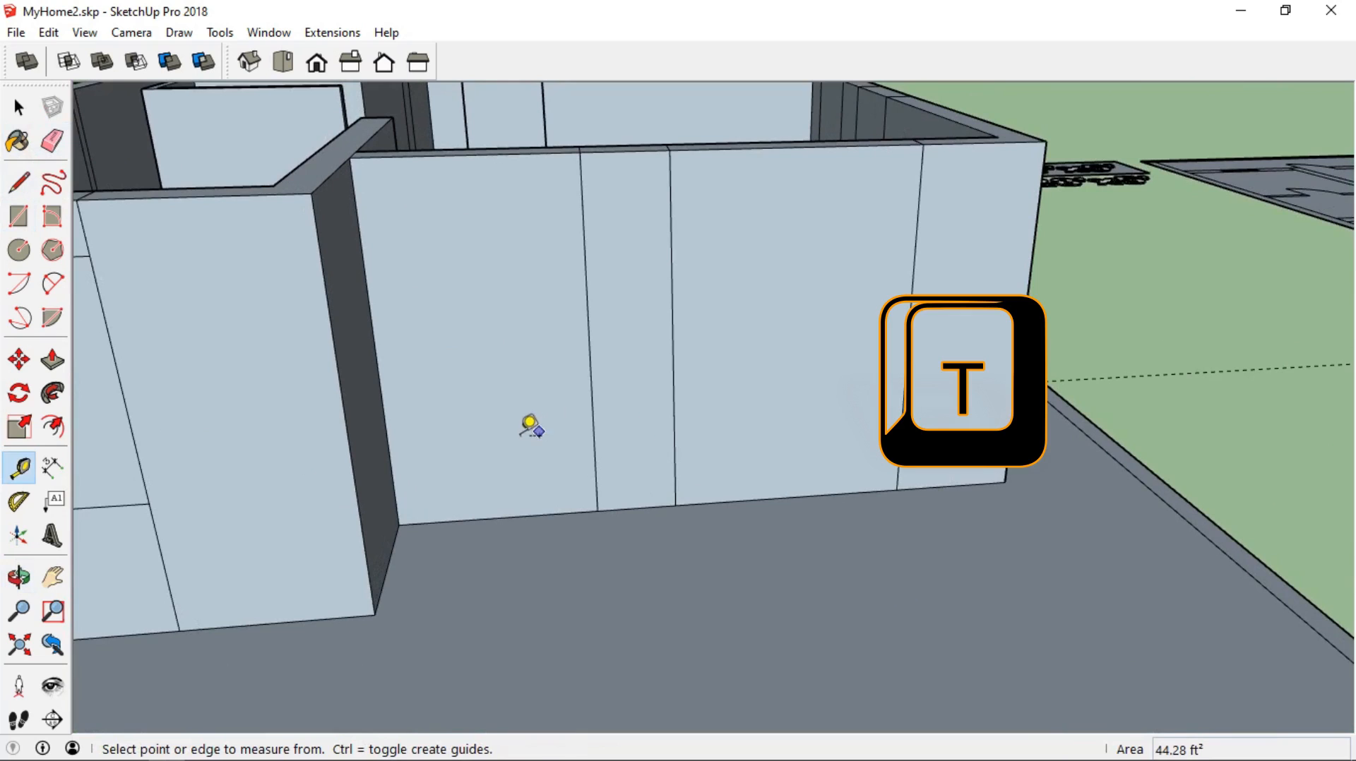
left_click(516, 516)
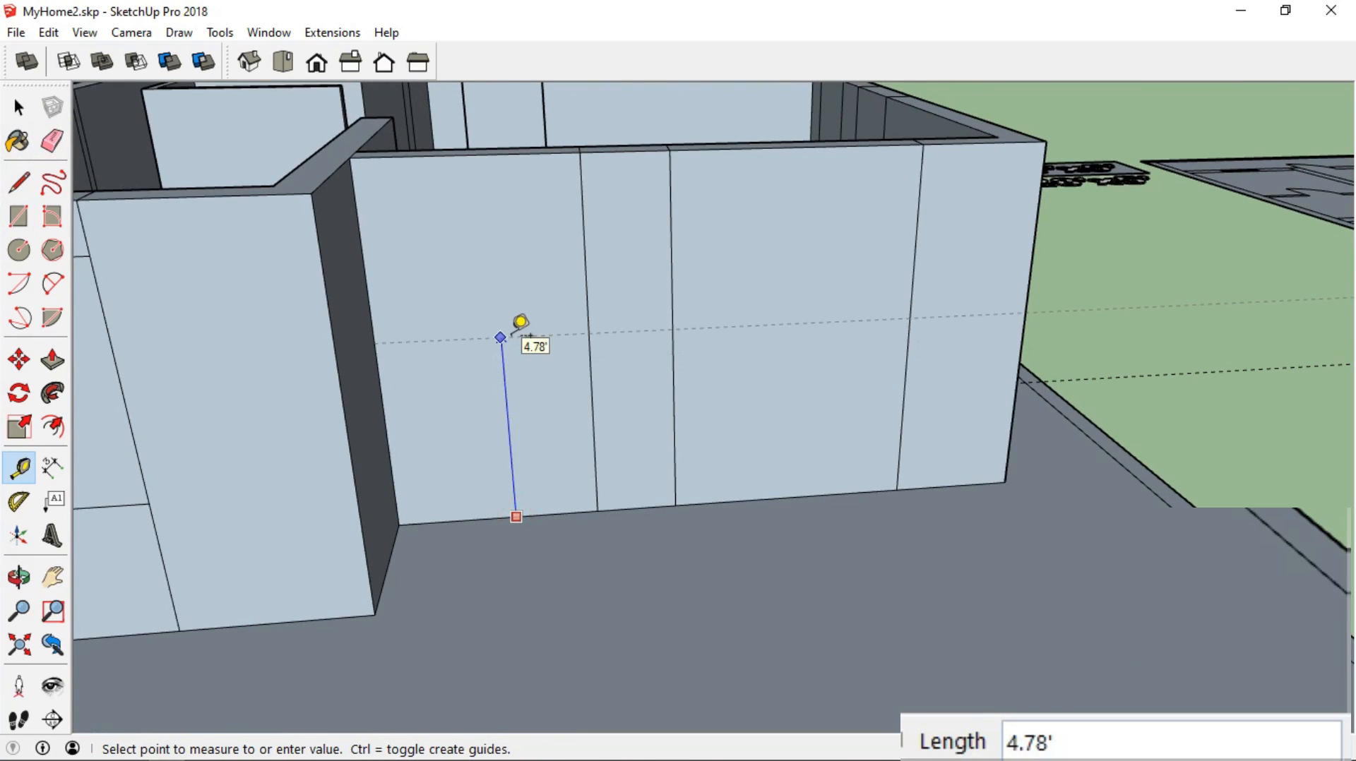
type("8")
key("Return")
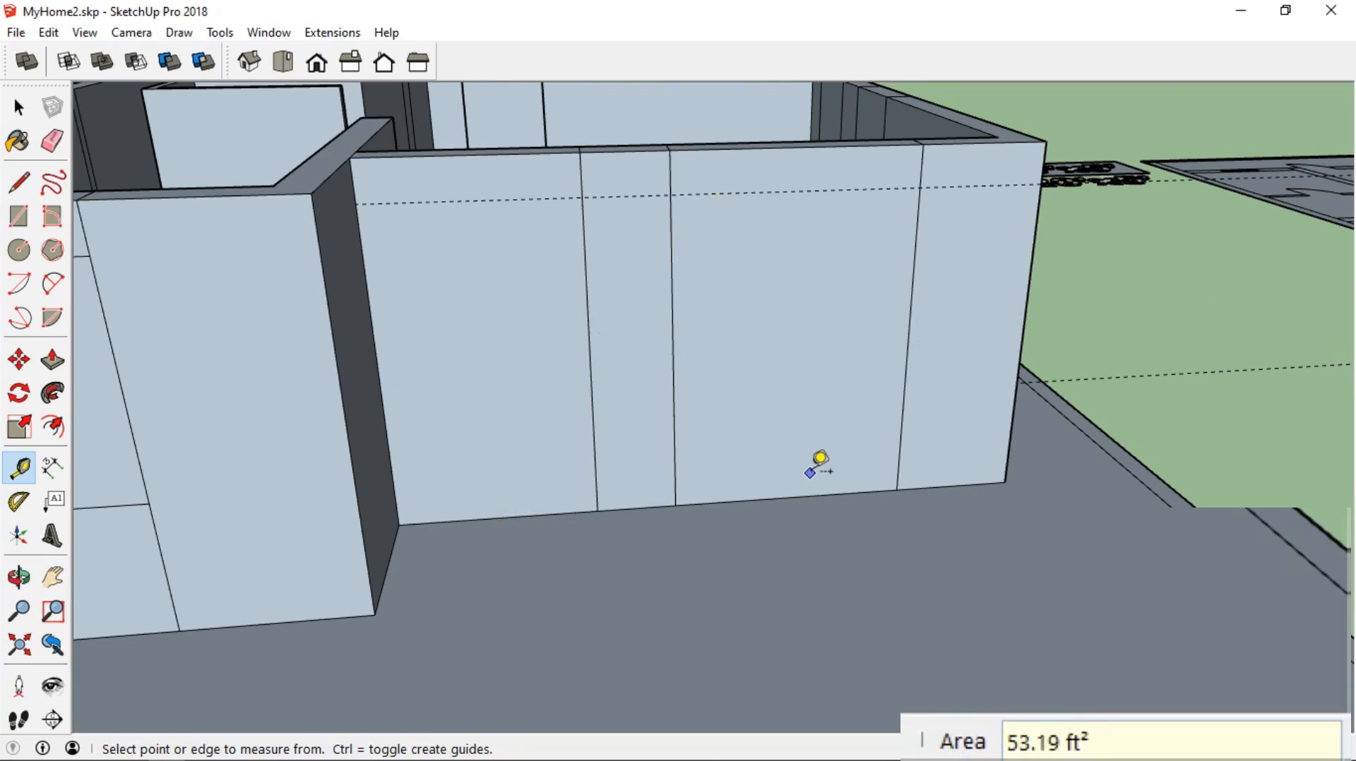
left_click(809, 495)
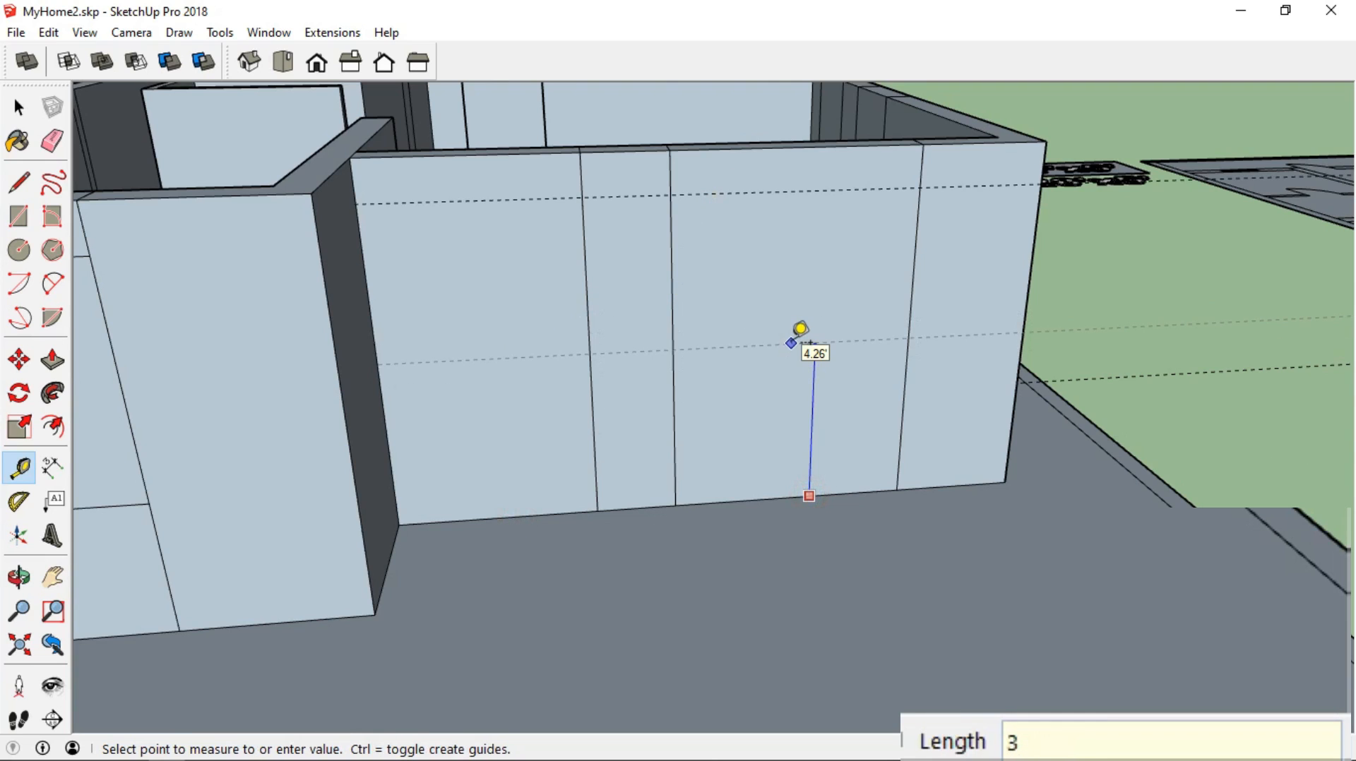
key("Return")
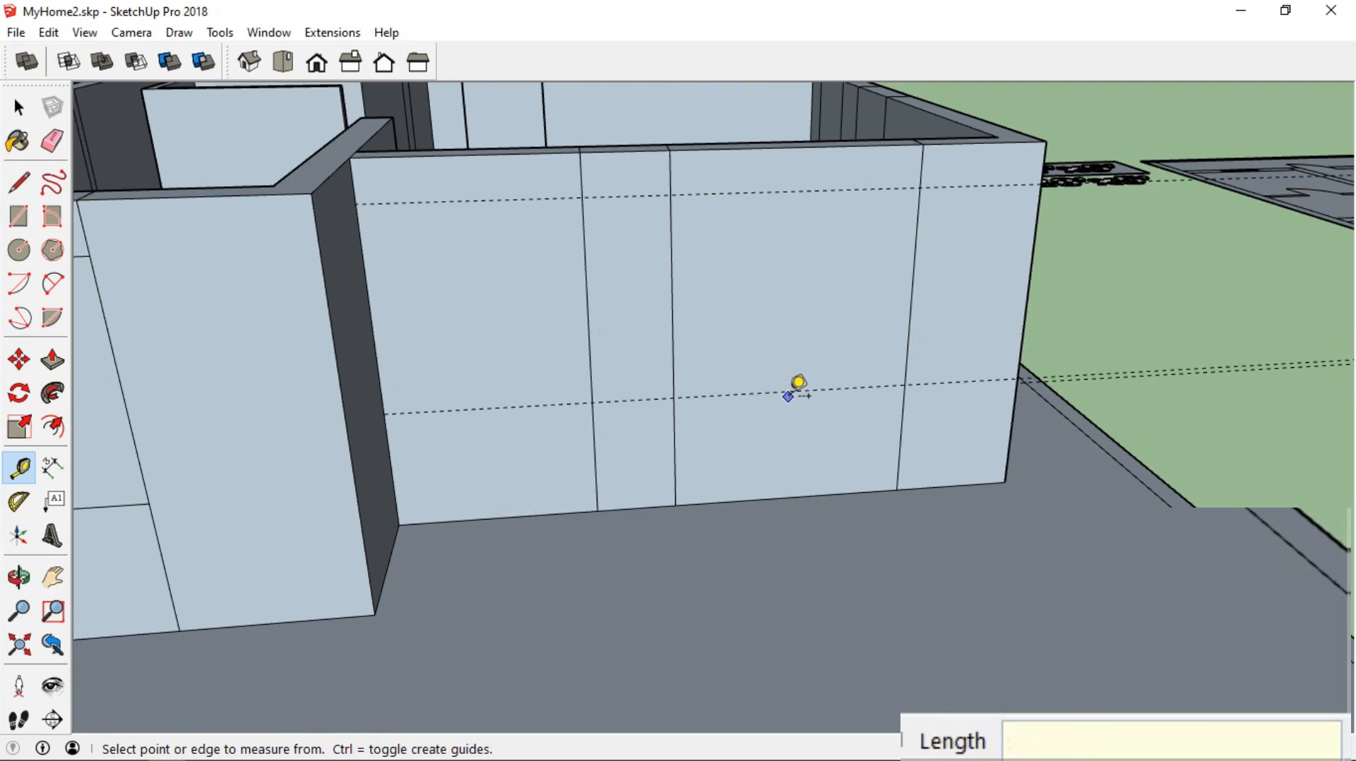
left_click(788, 391)
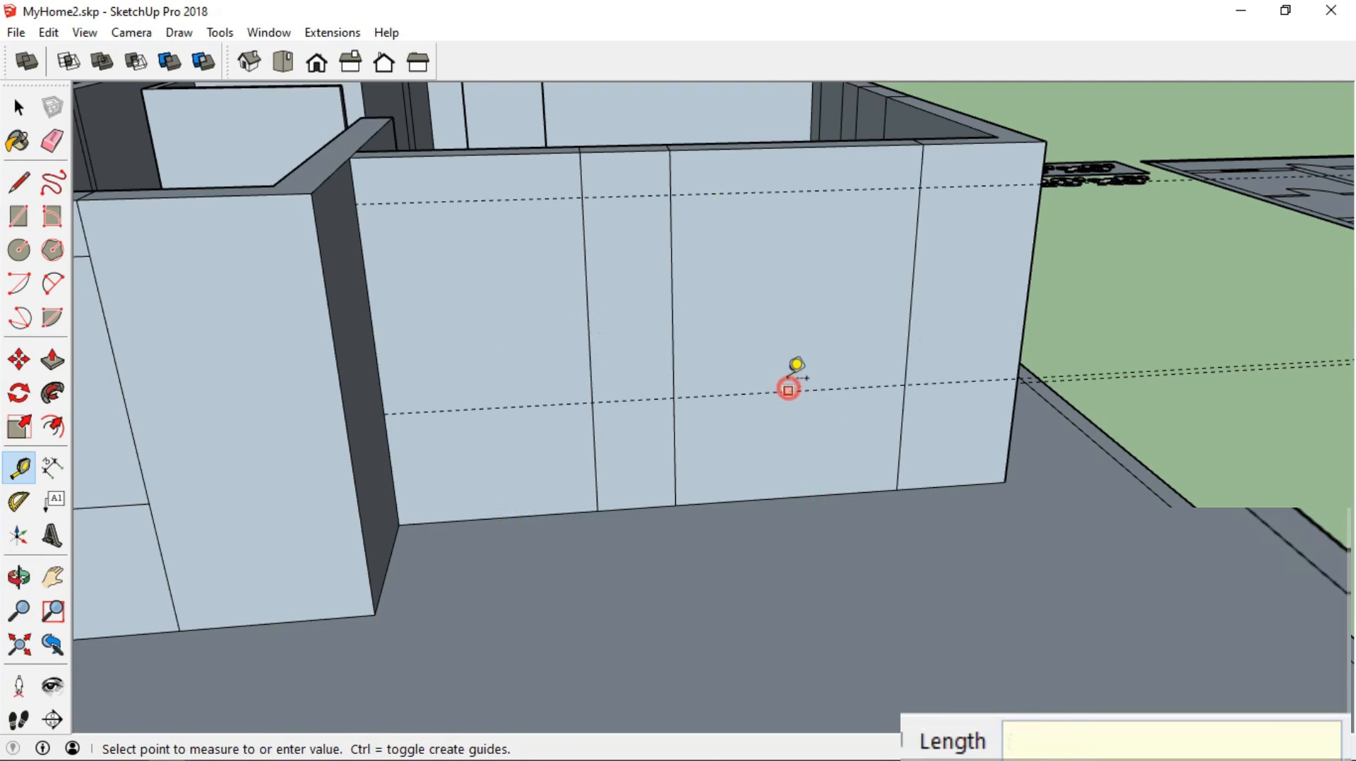
left_click(784, 189)
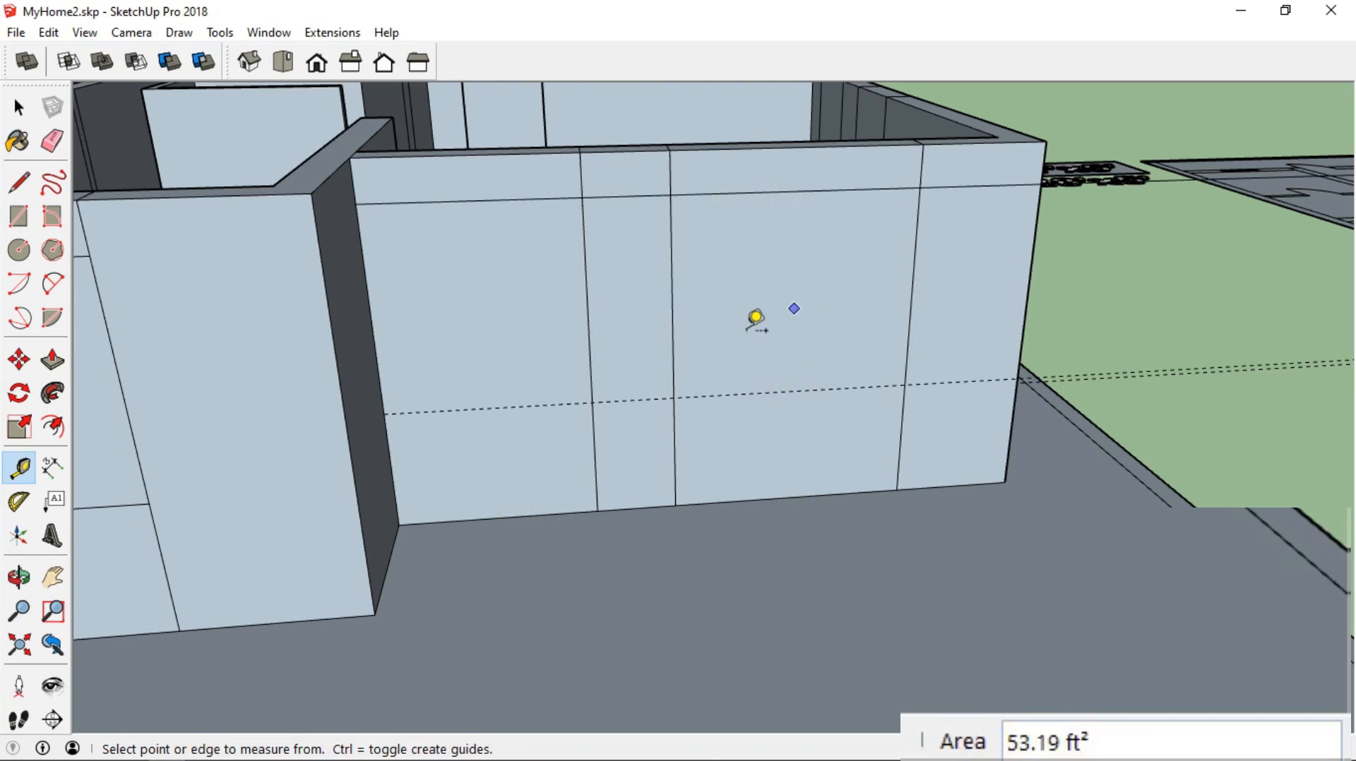
Outline a 5.00' by 5.91' window and an 8.00' by 4.92' door on the sitting hall's front wall, erasing the guides
key("r")
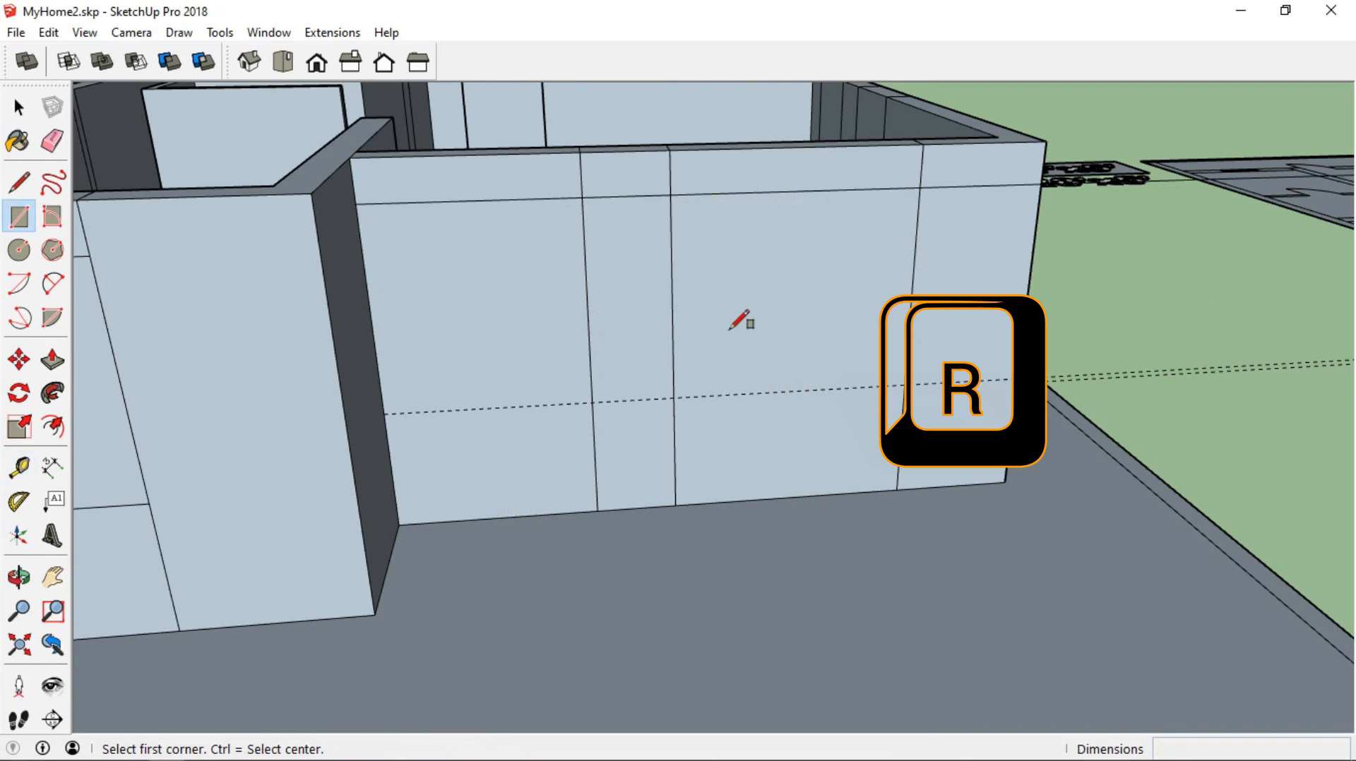
left_click(670, 192)
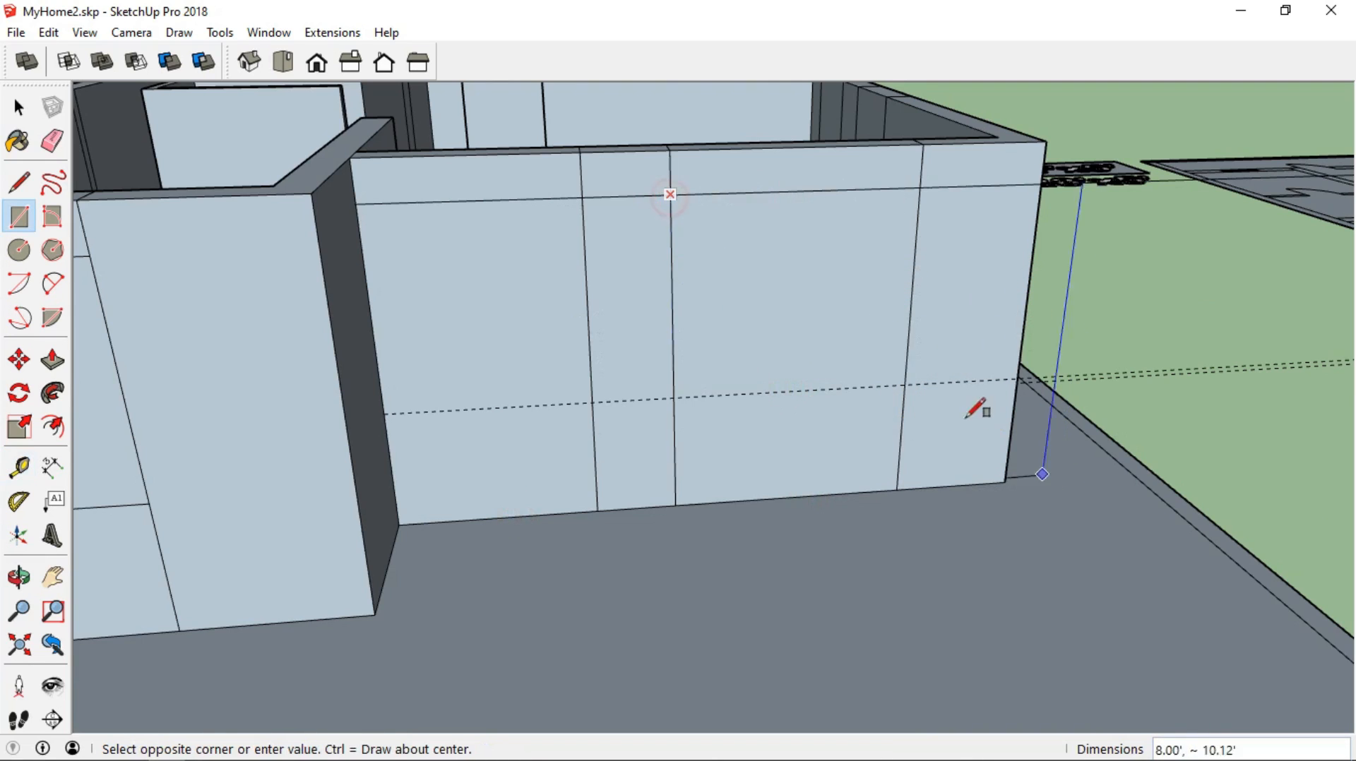
left_click(907, 383)
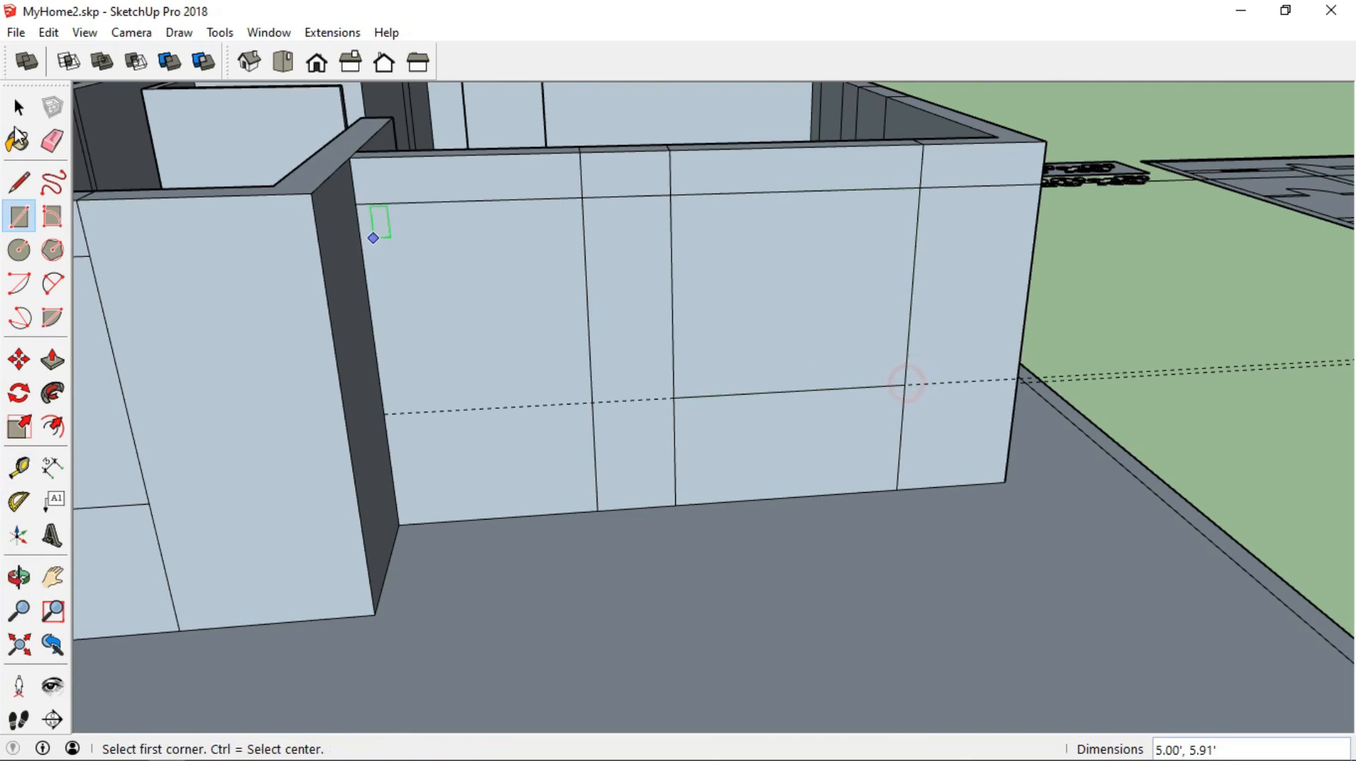
left_click(356, 204)
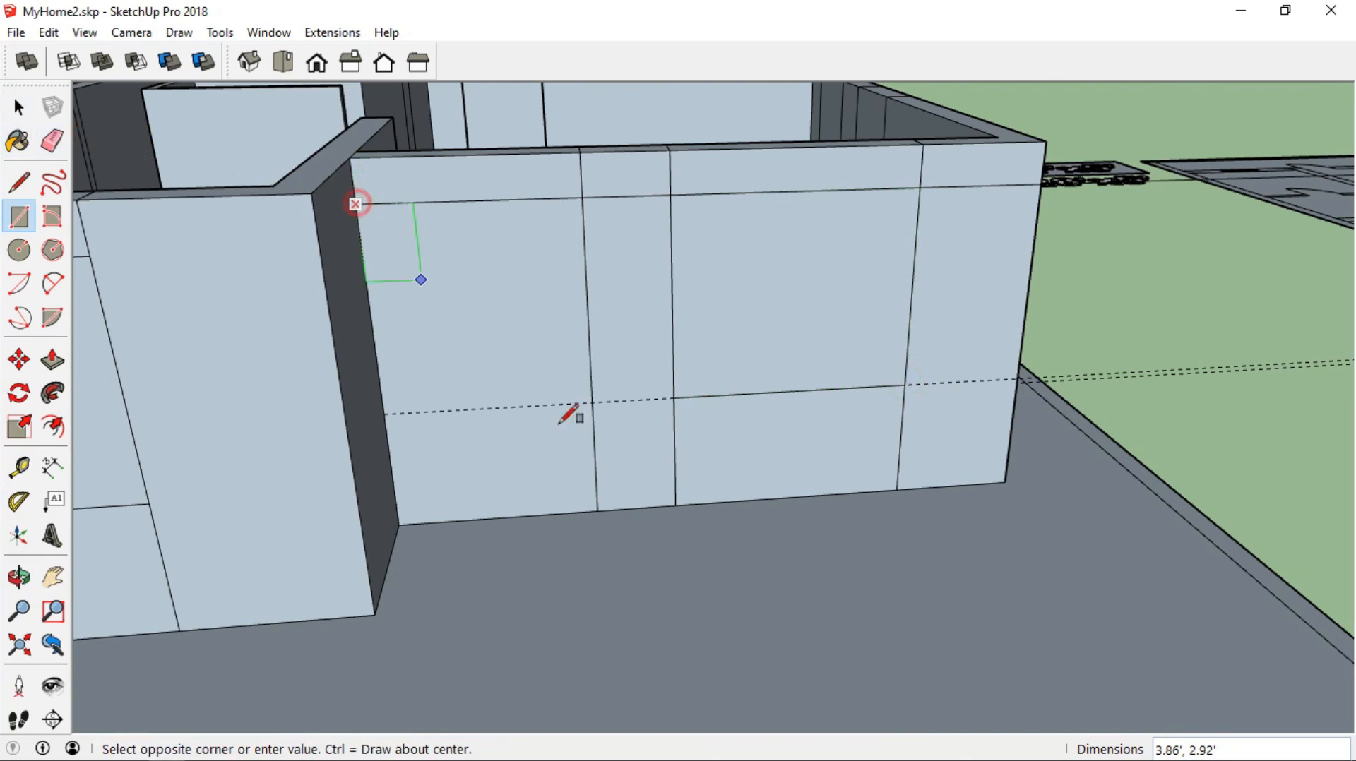
left_click(597, 505)
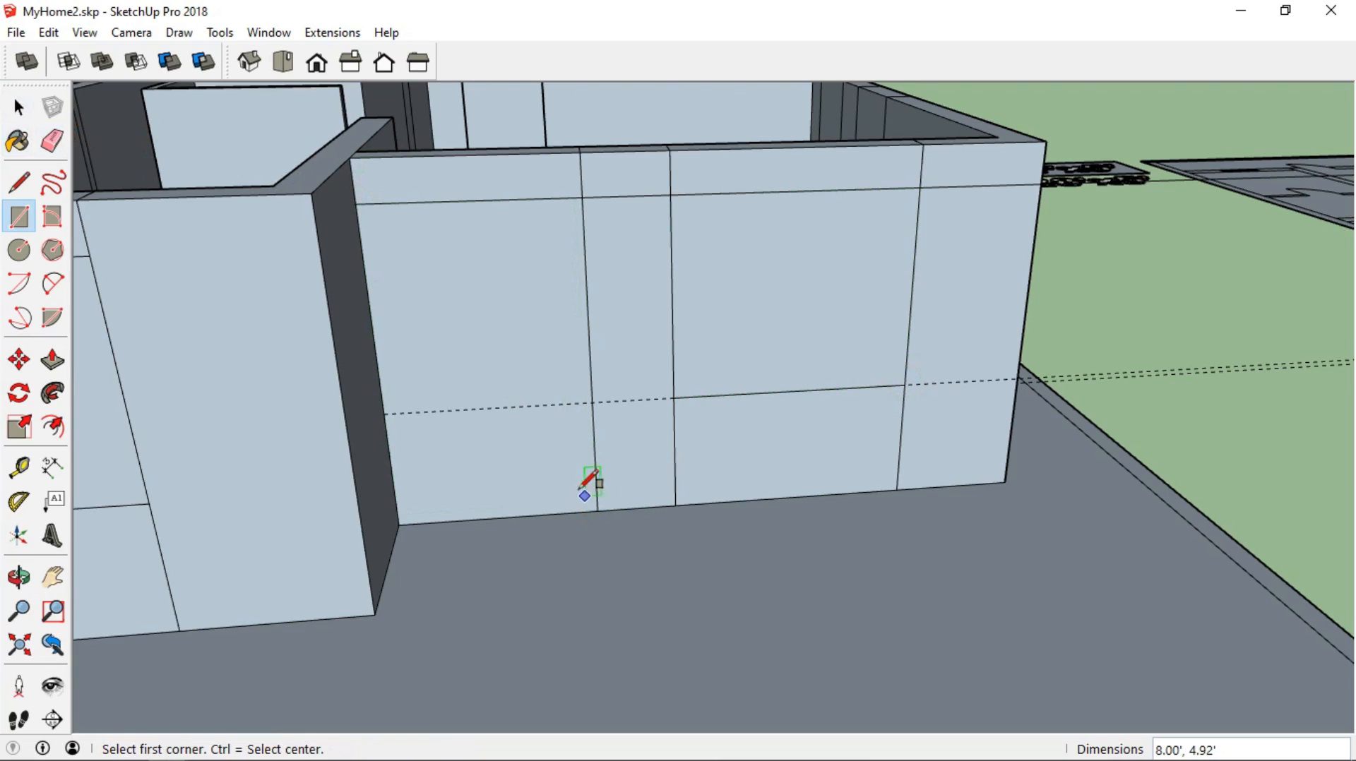
key("e")
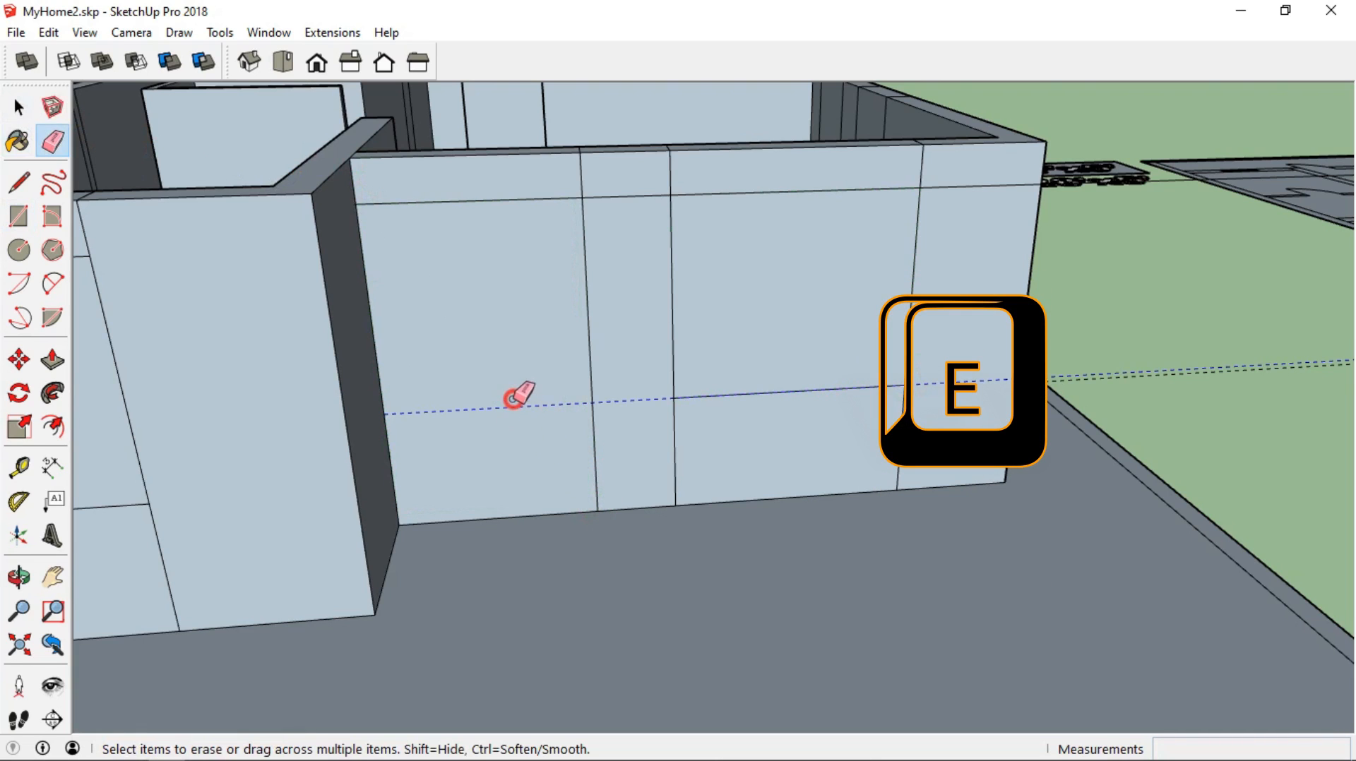
left_click(635, 202)
Place a horizontal guide 5' above the lower guide on the sitting hall's outer side wall
scroll(665, 259, "down", 2)
middle_click_drag(891, 276, 629, 303)
scroll(629, 303, "up", 1)
key("t")
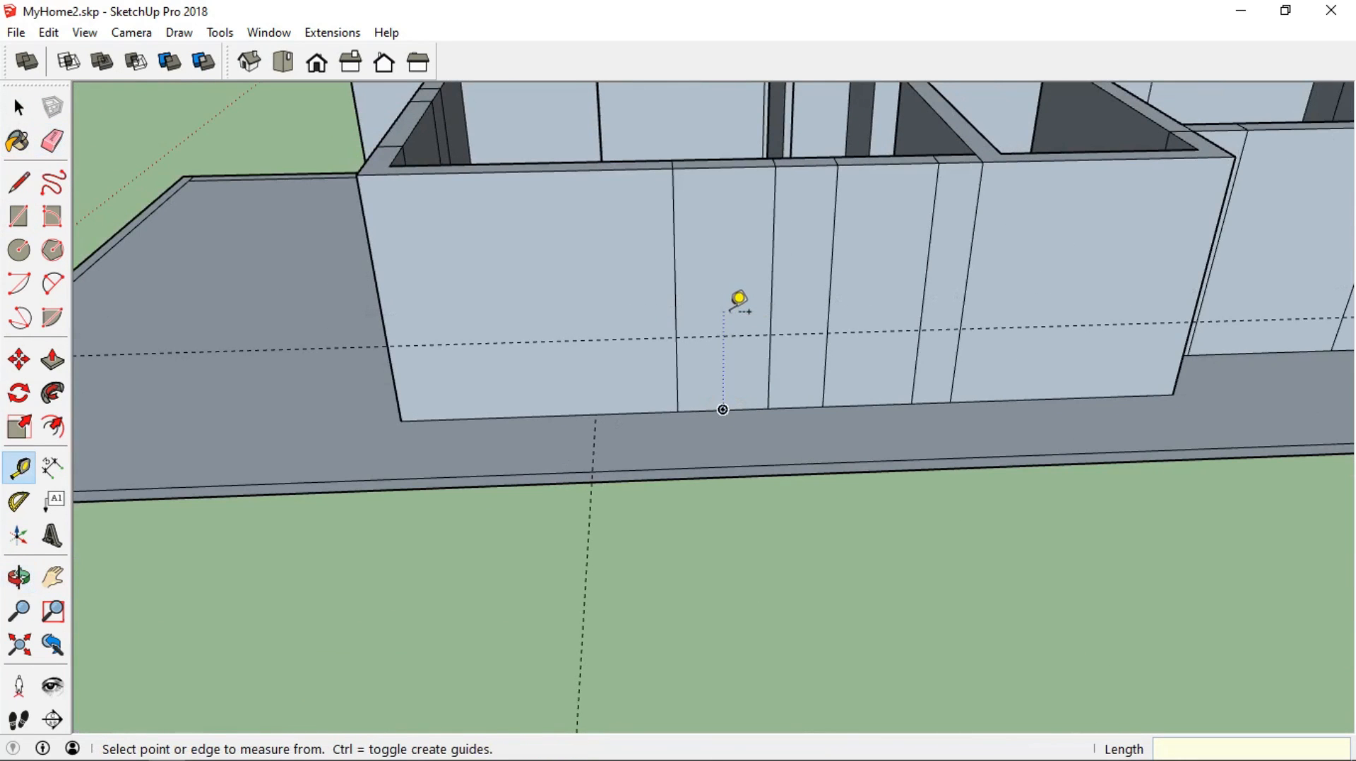
left_click(735, 337)
type("5")
key("Return")
Draw two window rectangles between the guides on the sitting hall's outer side wall
middle_click_drag(1013, 339, 946, 282)
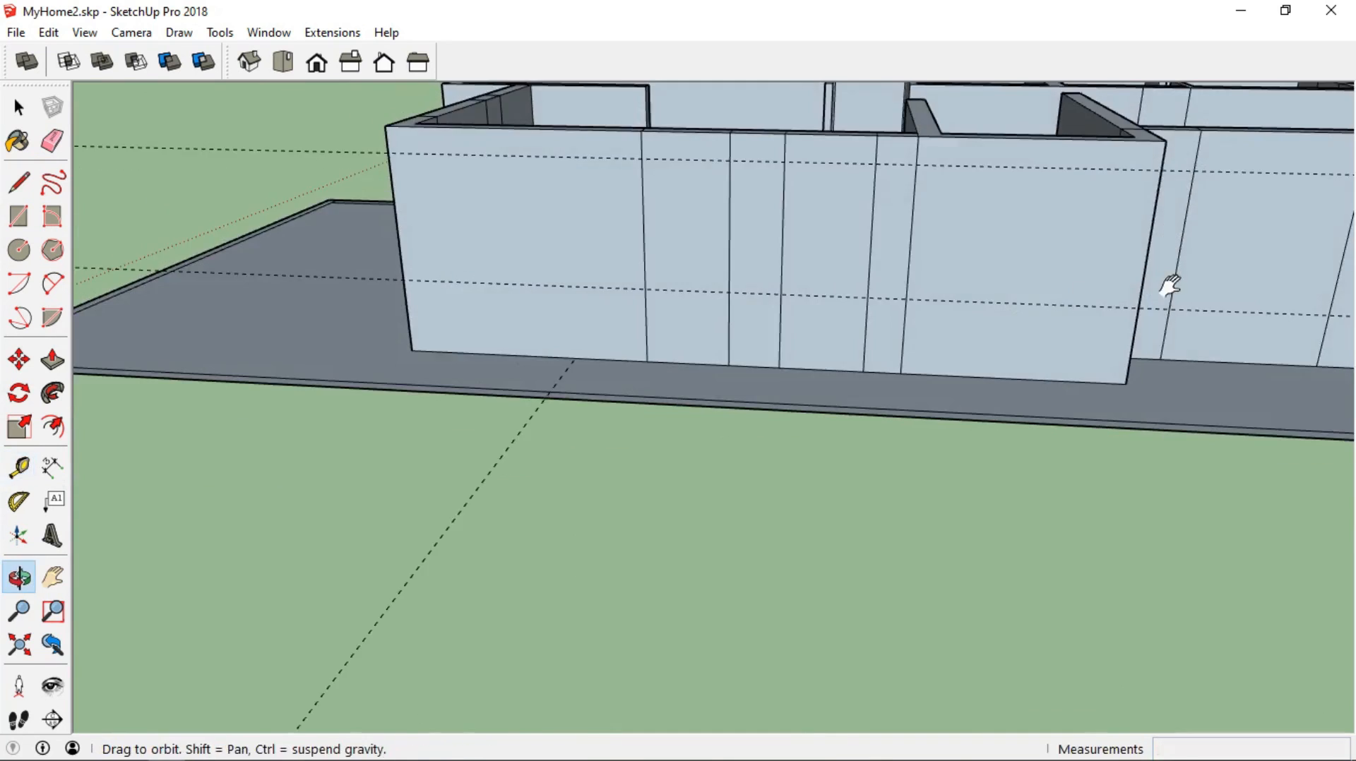
middle_click_drag(1174, 287, 1101, 332)
key("r")
left_click(634, 279)
left_click(713, 397)
left_click(765, 284)
left_click(840, 403)
Erase the old guides and place new ones on the recessed side wall section, 3' above its base and 5' above that
middle_click_drag(1059, 384, 448, 423, "shift")
key("e")
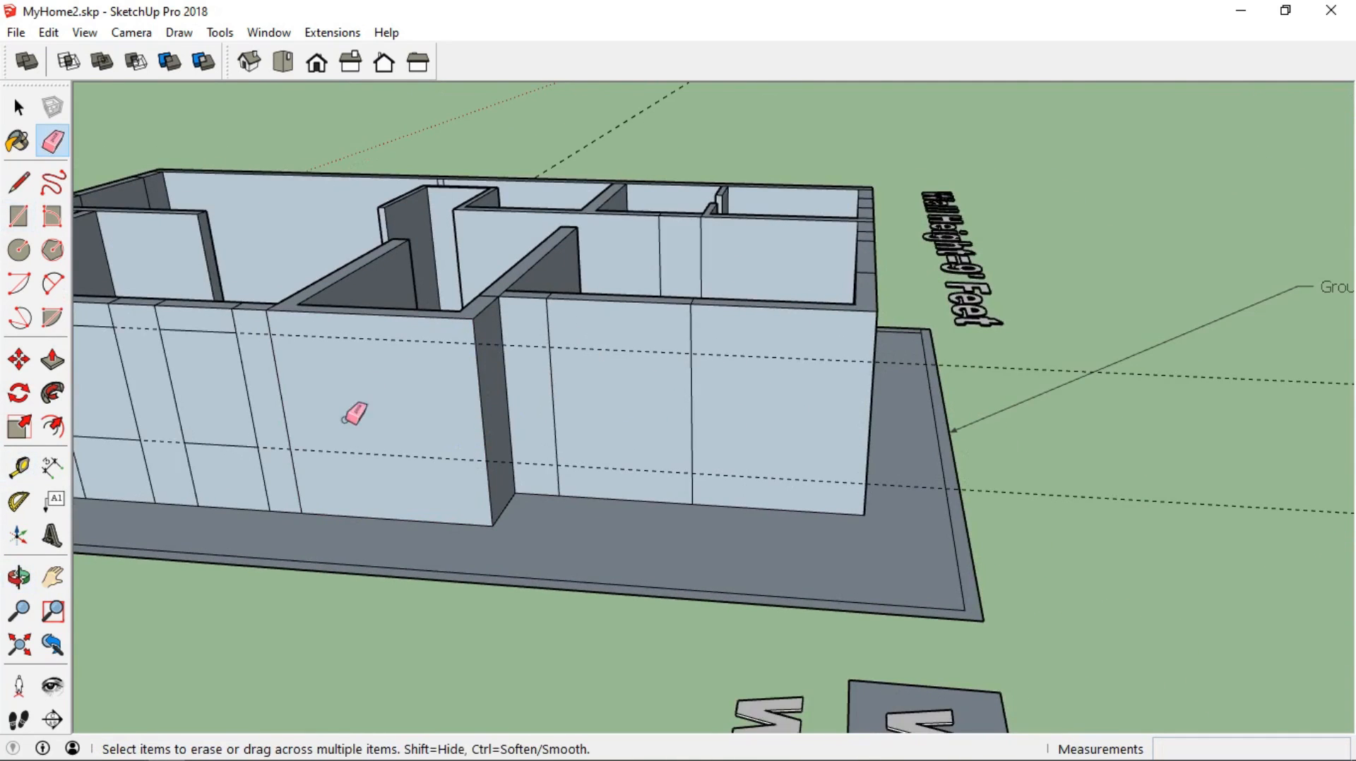
scroll(621, 357, "up", 3)
left_click(19, 467)
left_click(648, 586)
type("3")
key("Return")
left_click(623, 485)
type("5")
key("Return")
Draw a window rectangle between the guides on the recessed rear section of the side wall
left_click(18, 216)
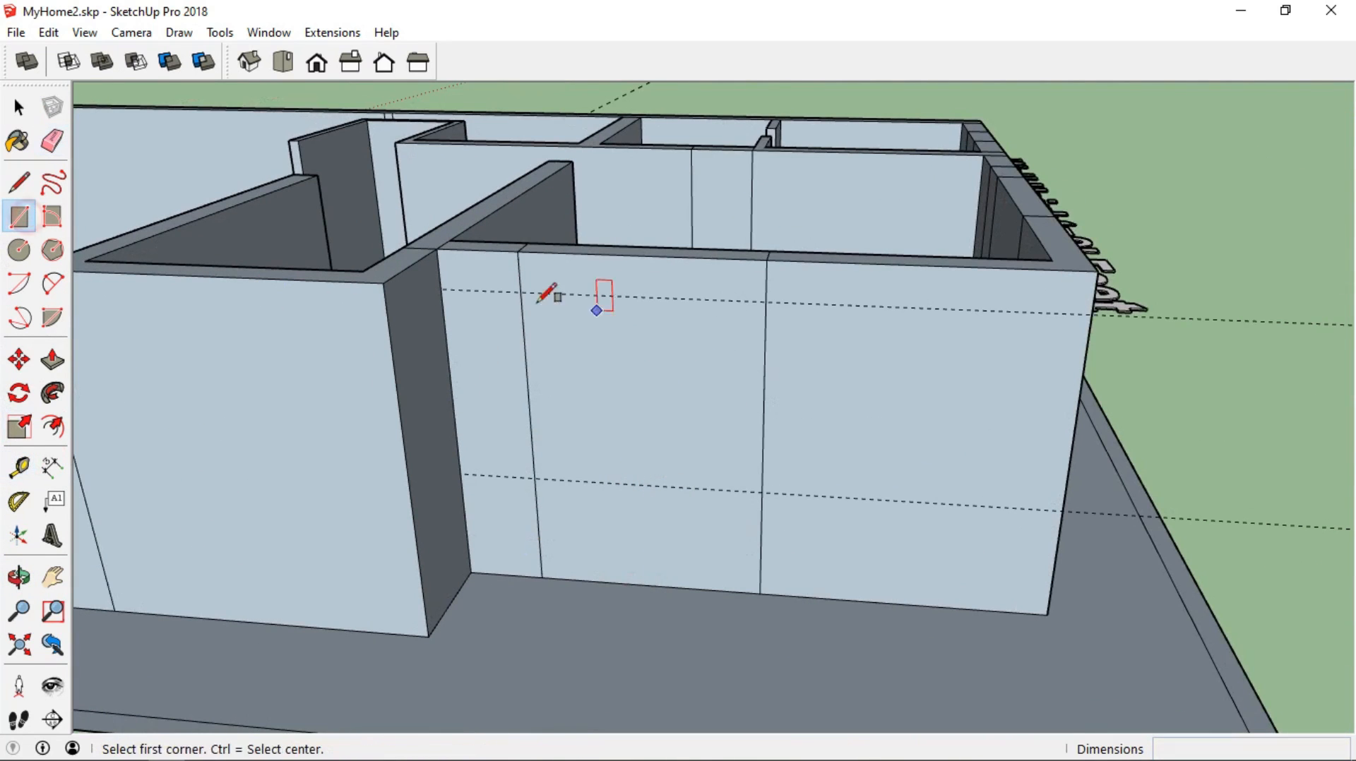
left_click(521, 292)
left_click(762, 493)
Place horizontal guides on the house's rear wall, one about 3' above its base and another 5' above the first
scroll(967, 406, "down", 5)
key("t")
left_click(650, 479)
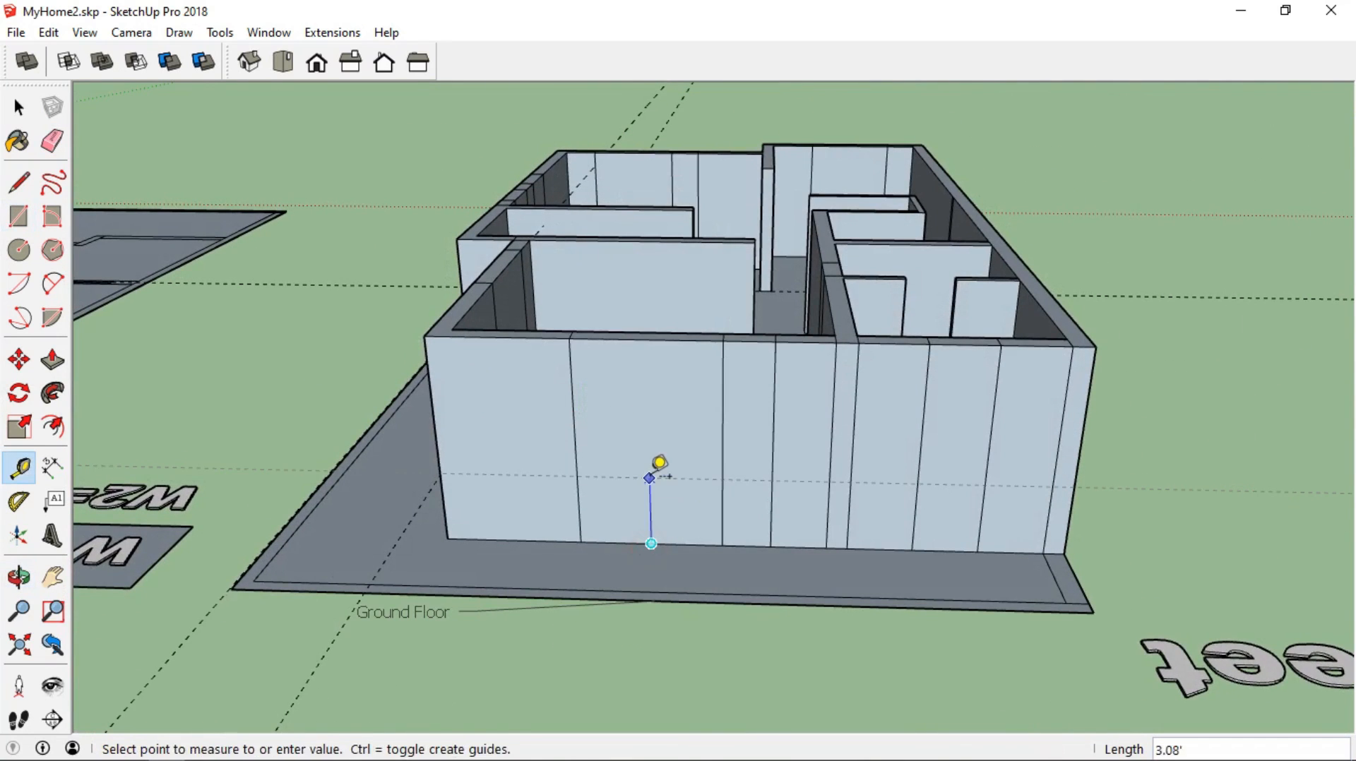
left_click(647, 392)
key("ctrl+z")
left_click(684, 479)
type("5")
key("Return")
Draw a window rectangle between the rear wall's guides and an 8.00' by 2.30' door rectangle beside it
scroll(647, 394, "up", 3)
key("r")
left_click_drag(539, 347, 748, 509)
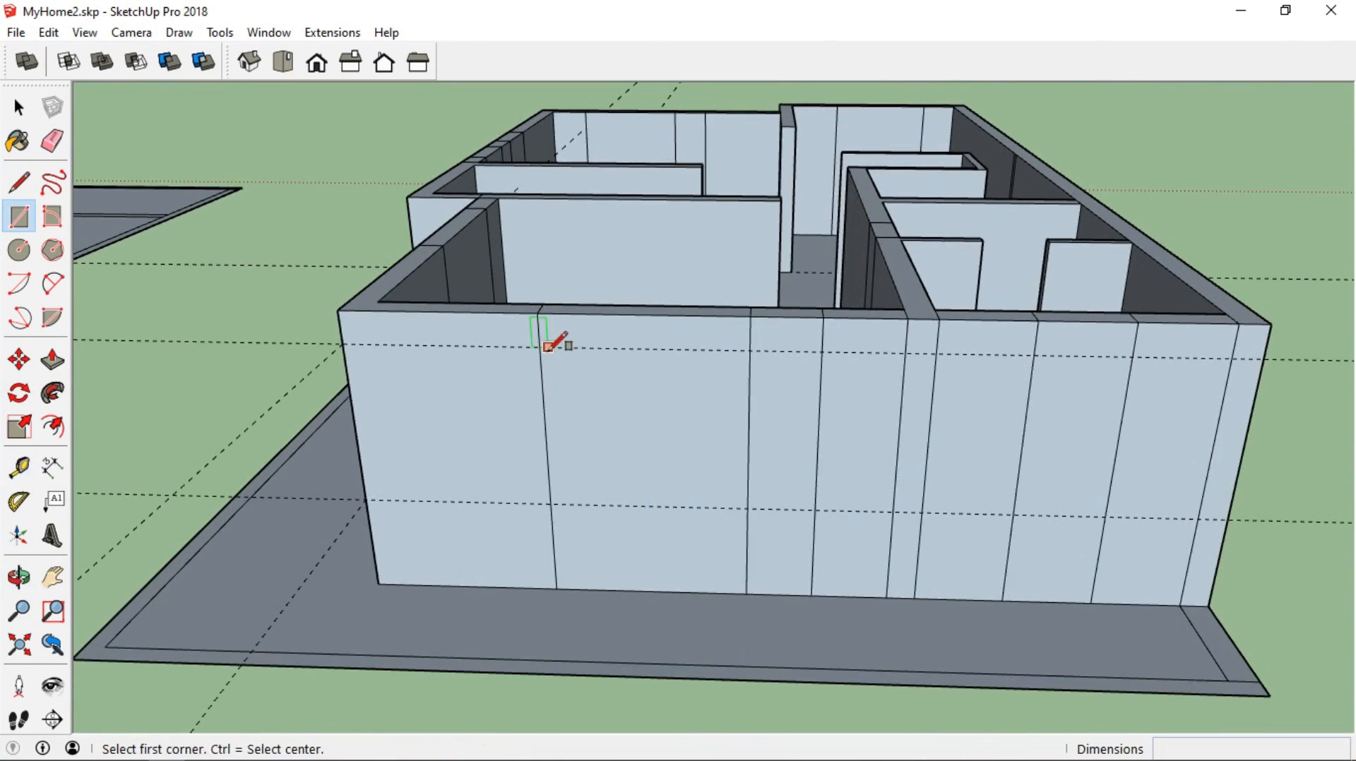
left_click_drag(823, 352, 885, 598)
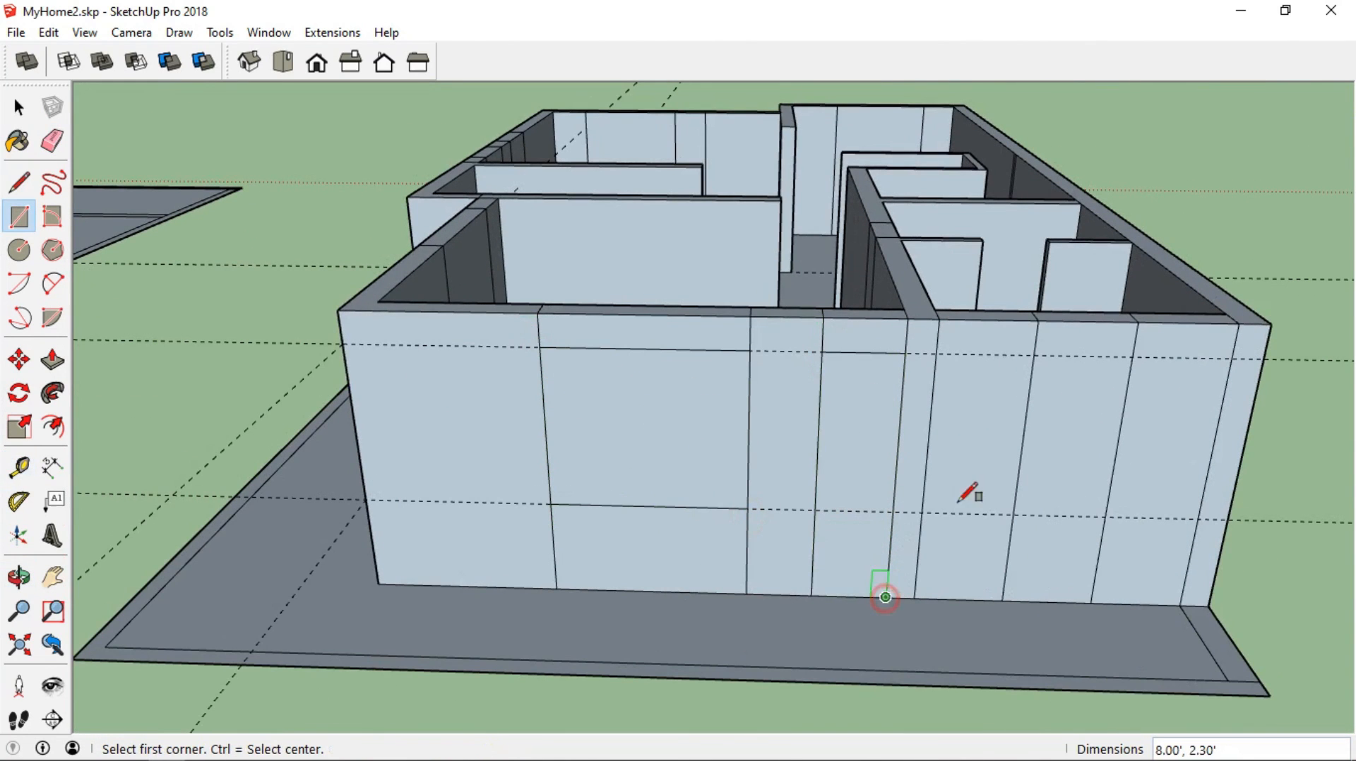
Draw a square window about 2.67' wide on the rear wall's small-room section and delete all guides
left_click(1033, 355)
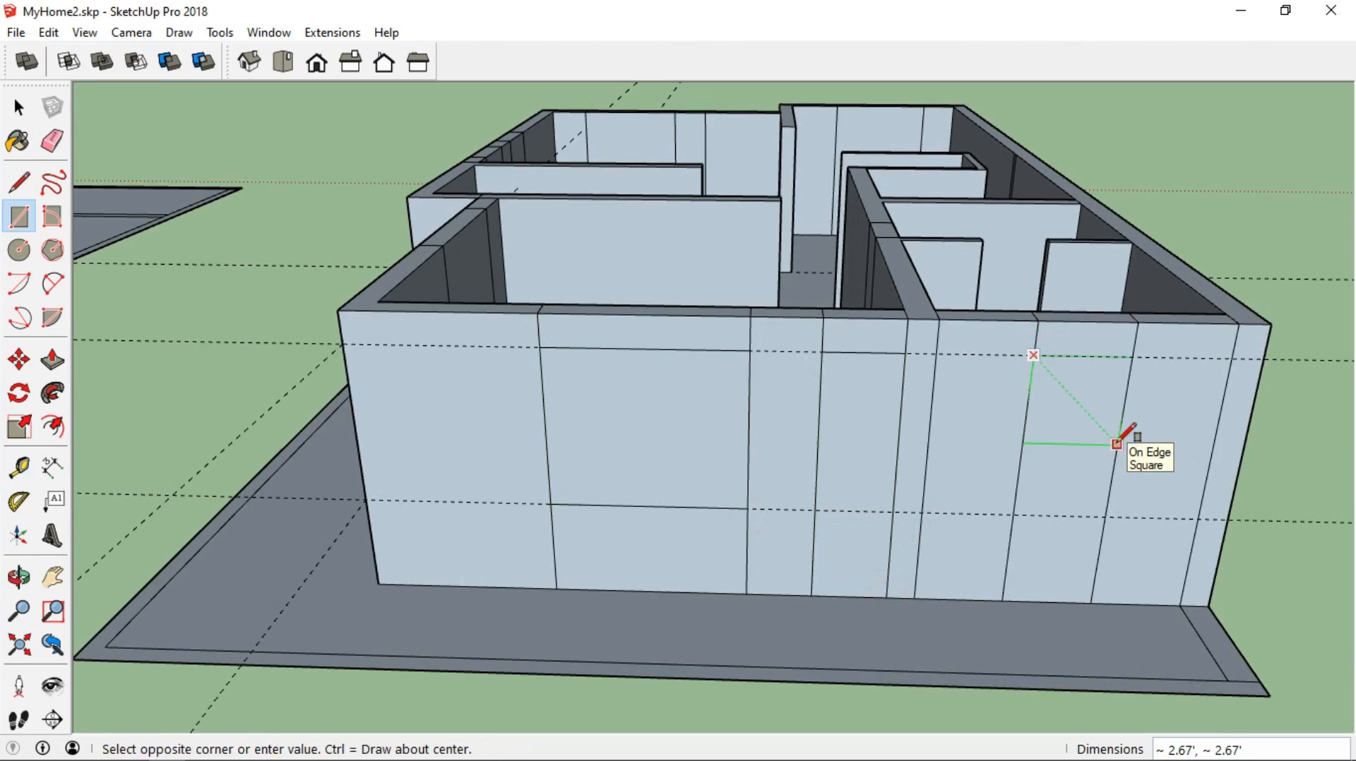
scroll(944, 411, "down", 2)
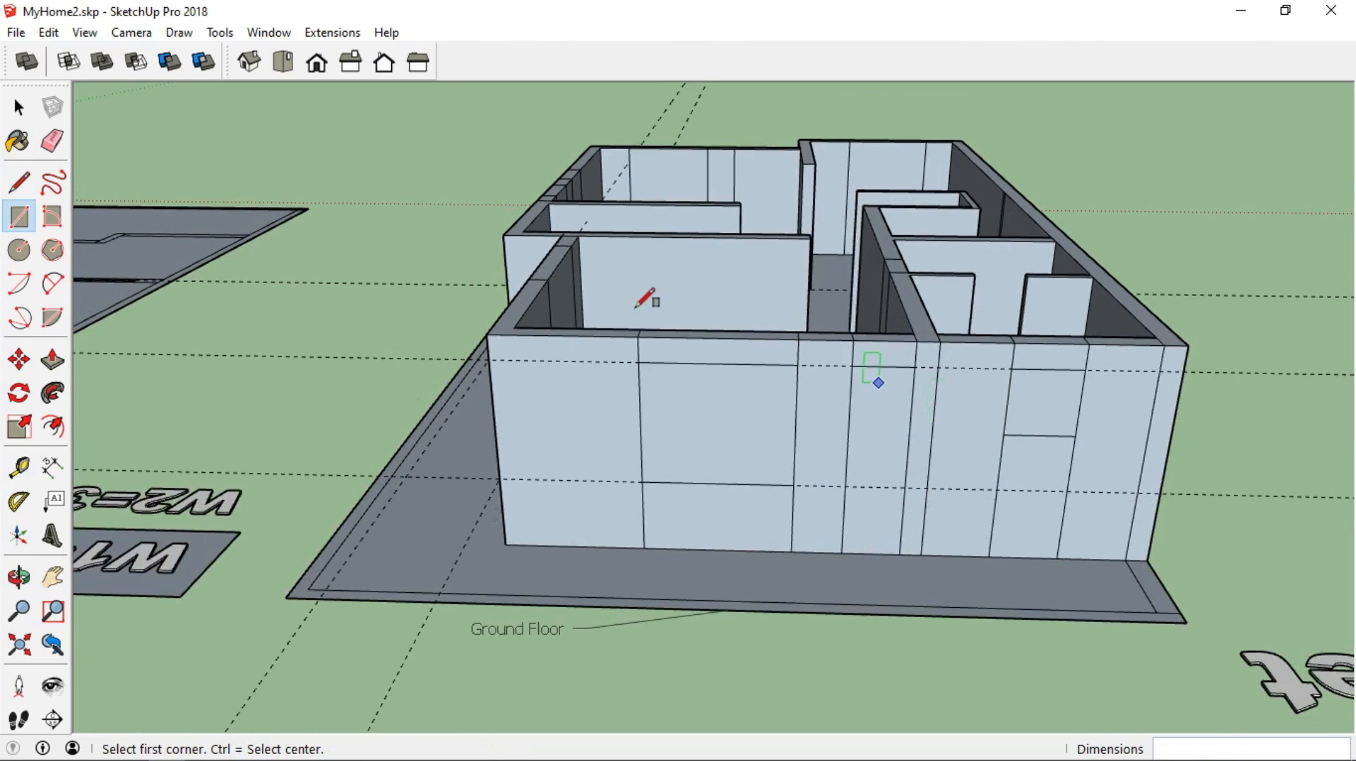
key("e")
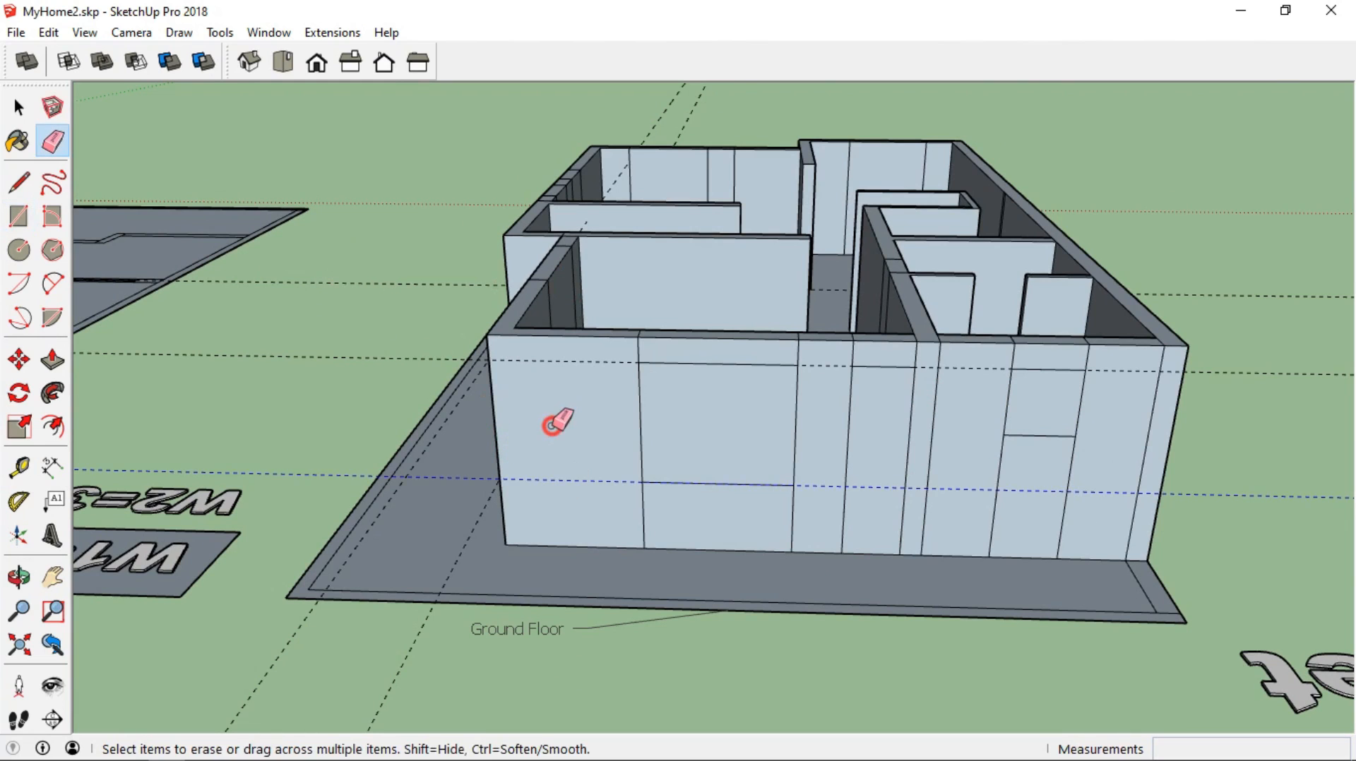
left_click(51, 33)
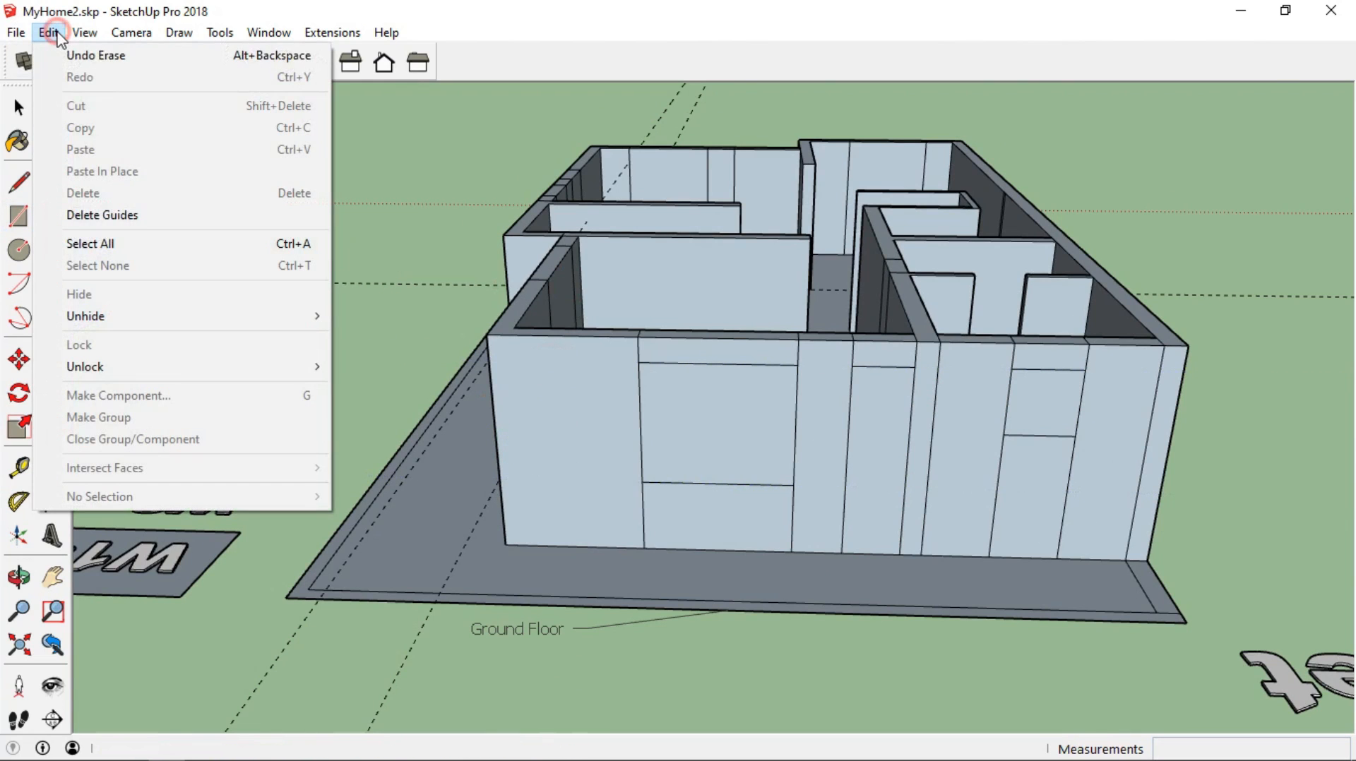
left_click(168, 216)
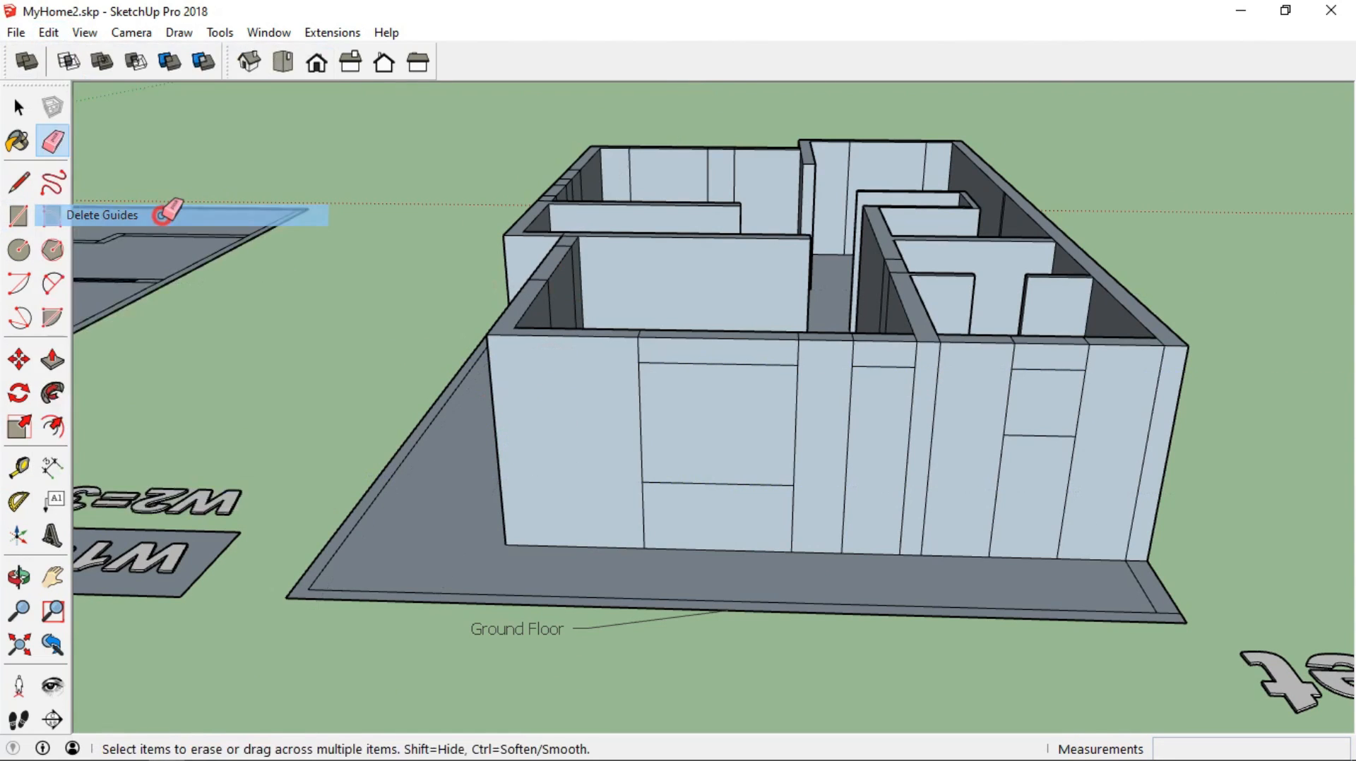
Place the 3D text "zero wall" on the blank long side wall of the house
scroll(470, 306, "down", 3)
mouse_move(548, 342)
middle_mouse_down()
mouse_move(781, 357)
mouse_move(485, 302)
mouse_move(1003, 280)
mouse_move(596, 418)
mouse_move(735, 557)
mouse_move(550, 523)
mouse_move(450, 432)
middle_mouse_up()
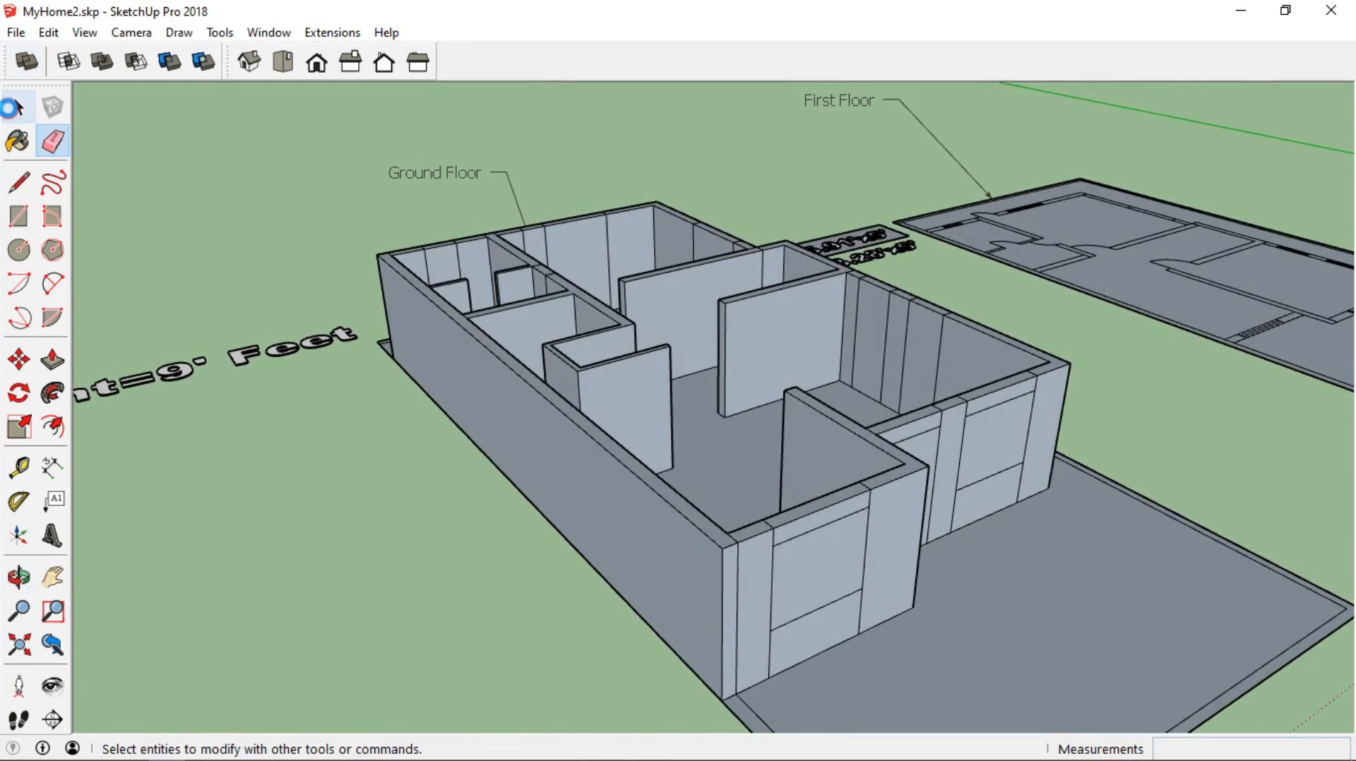
middle_click_drag(531, 443, 797, 399)
scroll(826, 416, "up", 3)
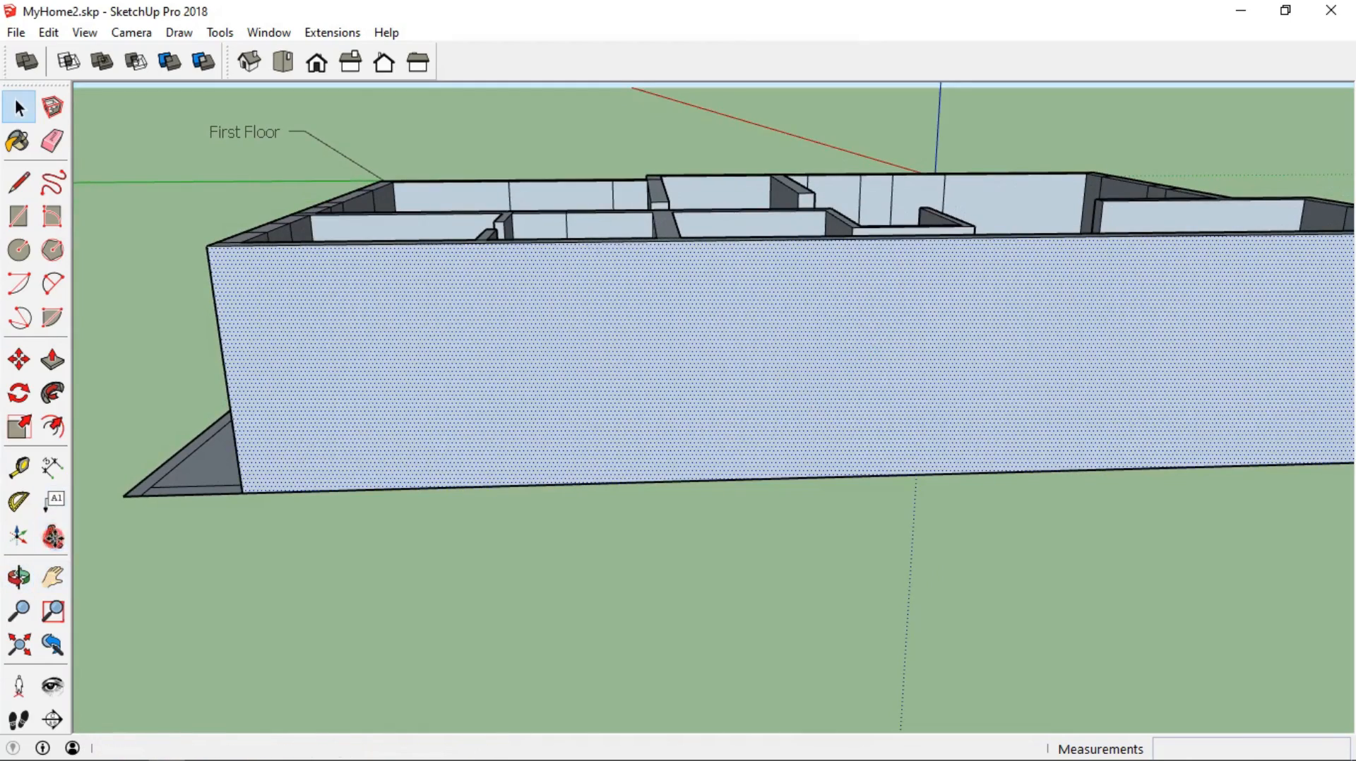
left_click(52, 537)
key("BackSpace")
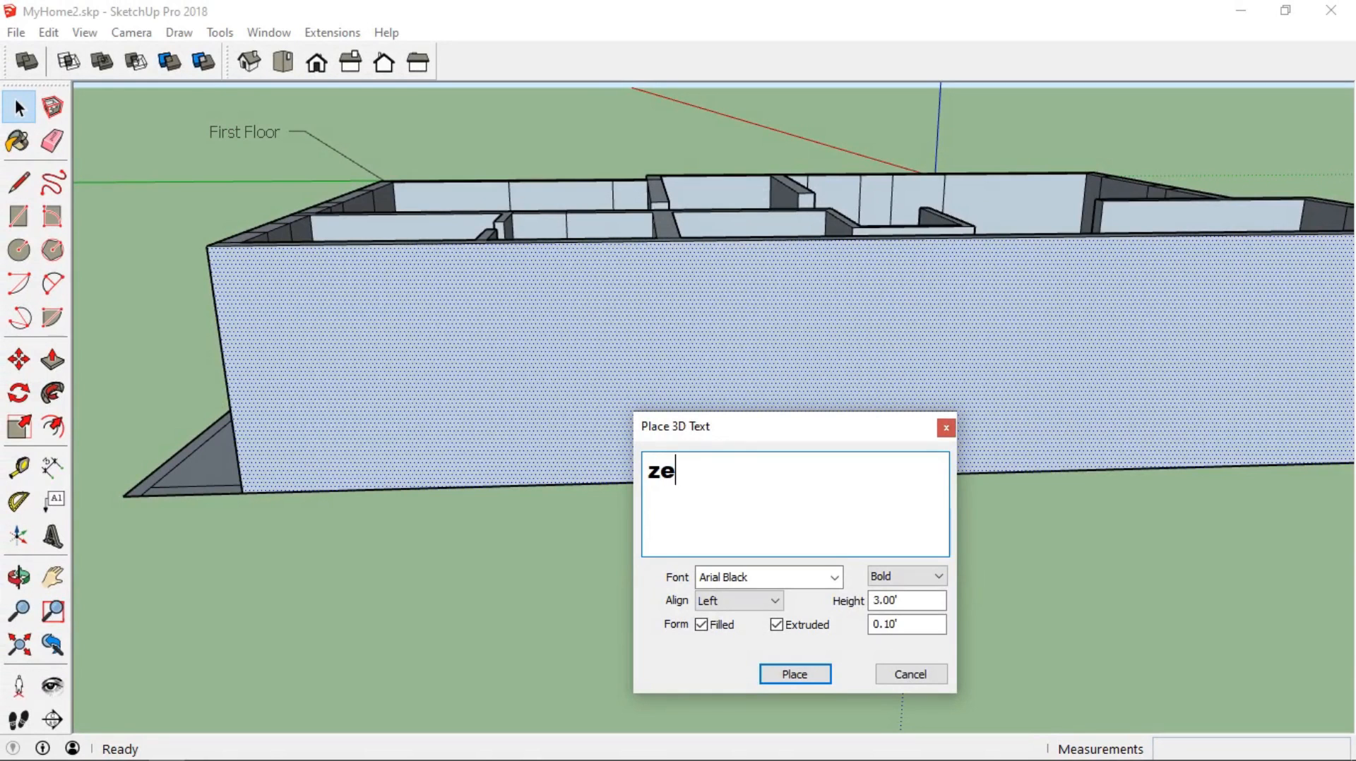
left_click(794, 674)
left_click(597, 379)
left_click(19, 108)
left_click(560, 521)
Draw a rectangle on the ground beside the zero wall and extrude it about 14.18' into a block
scroll(657, 439, "down", 3)
middle_click_drag(1133, 362, 628, 494)
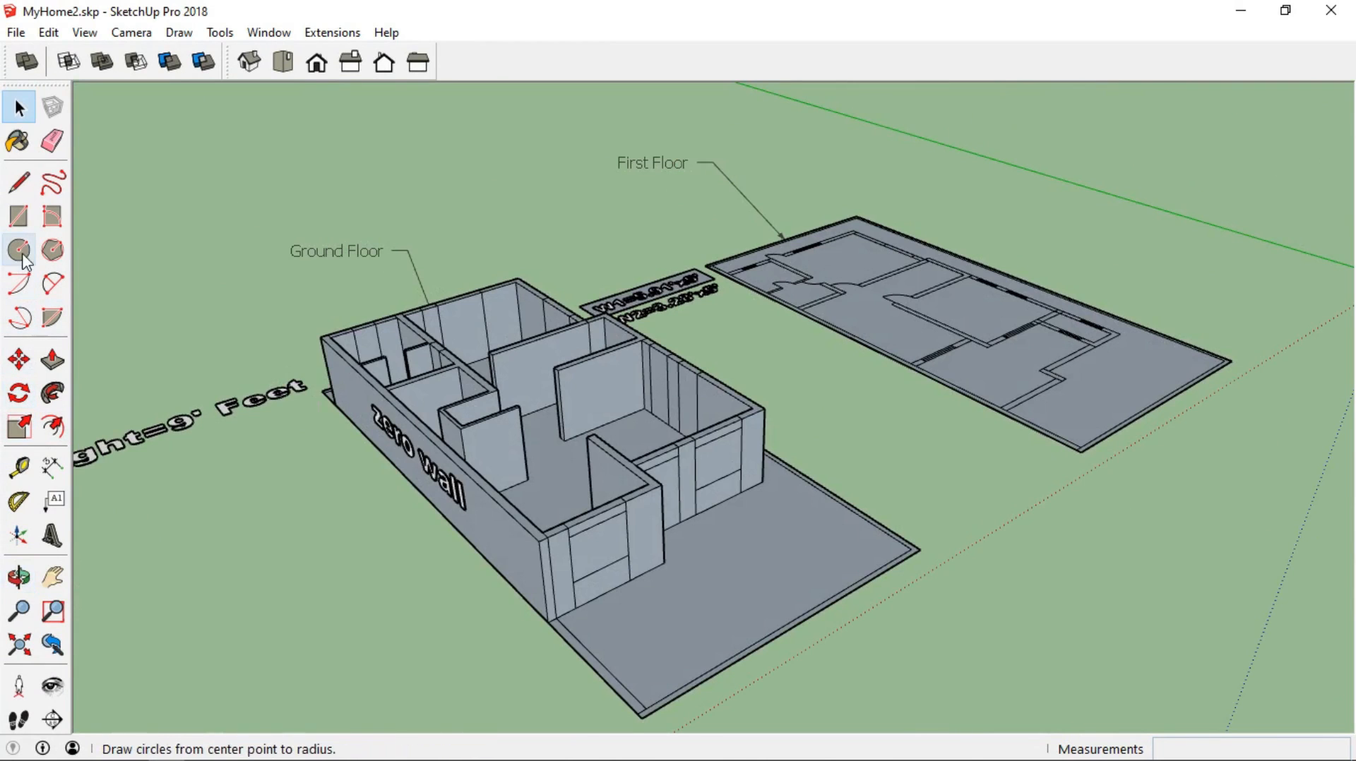
left_click(19, 217)
left_click(219, 448)
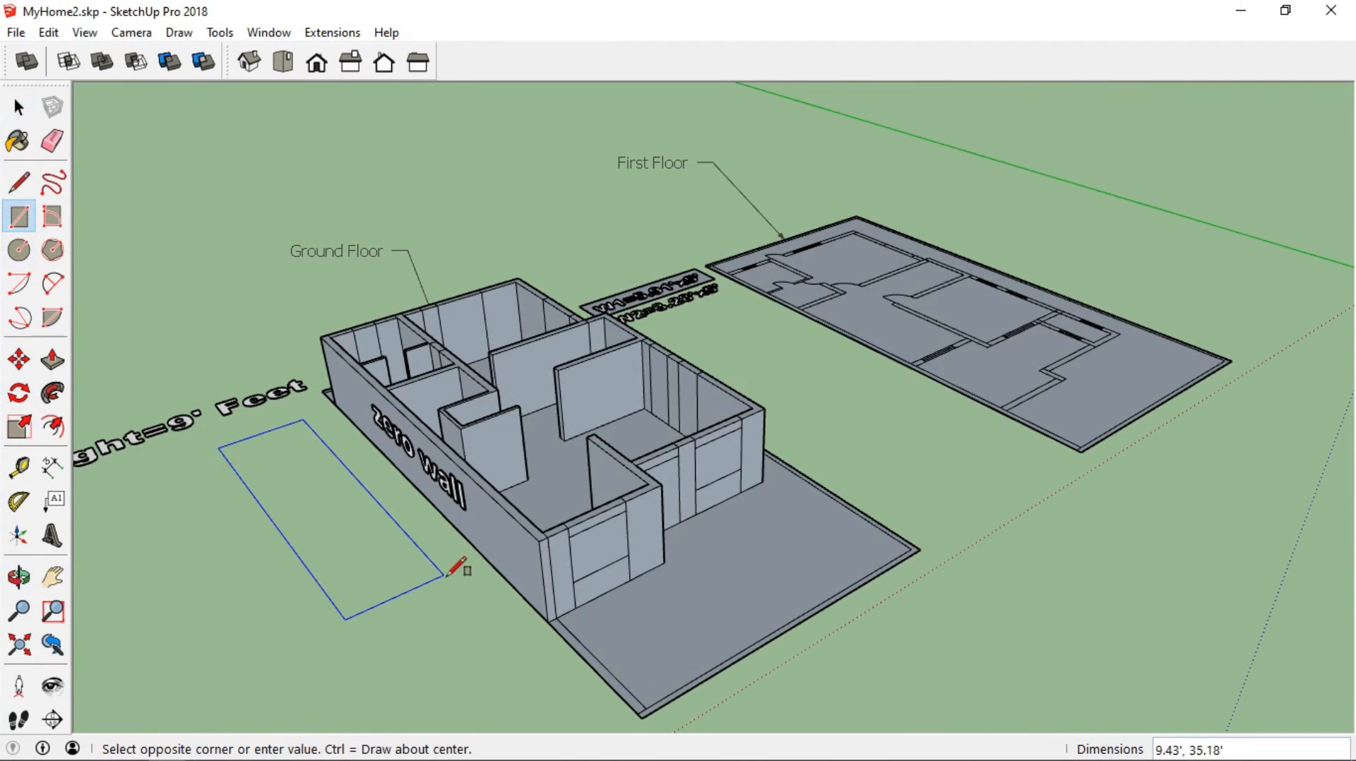
left_click(479, 577)
left_click(52, 360)
left_click(387, 553)
left_click(362, 428)
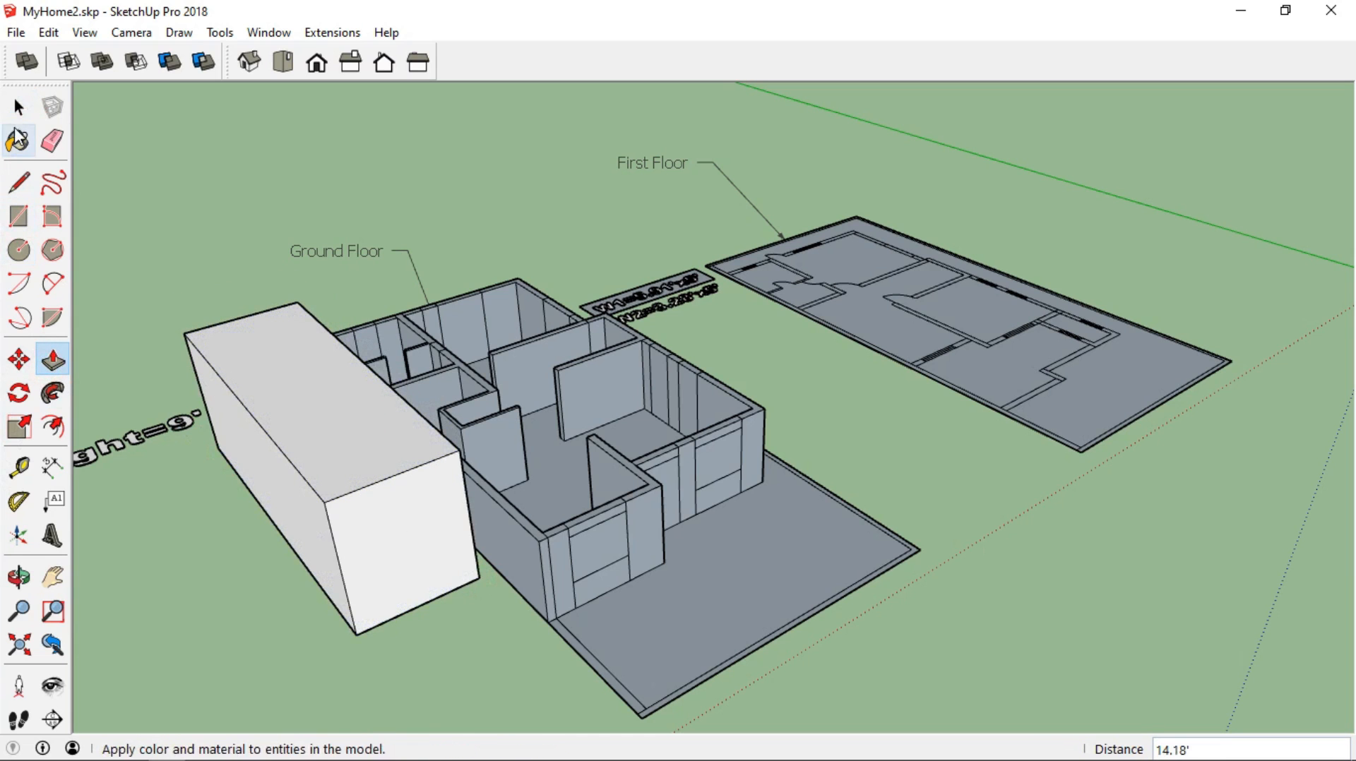
Delete the extruded block beside the zero wall
left_click(18, 108)
left_click(118, 450)
middle_click_drag(231, 573, 332, 552)
triple_click(338, 493)
key("Delete")
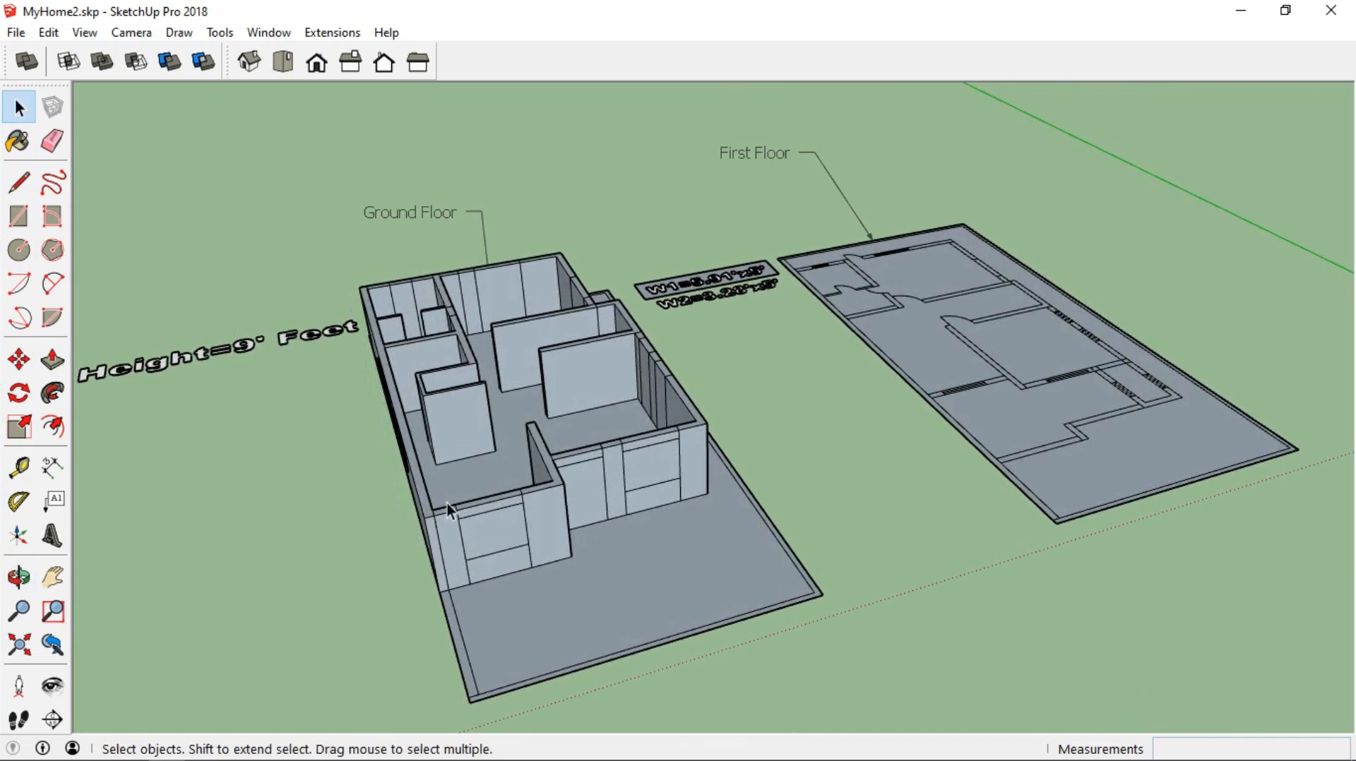
Push the two front window rectangles and the front door rectangle inward through the wall thickness
scroll(572, 586, "up", 5)
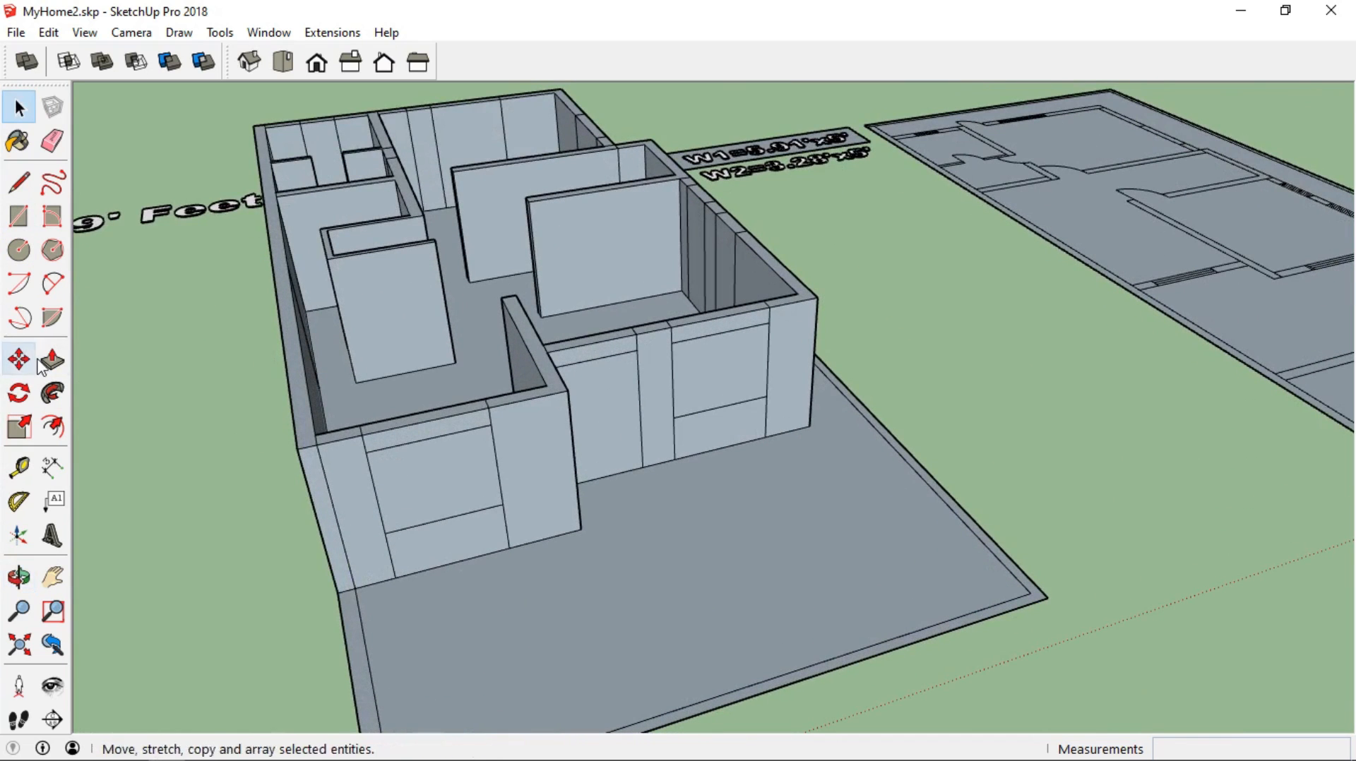
left_click(51, 362)
scroll(421, 485, "up", 3)
middle_click_drag(418, 478, 527, 599)
left_click_drag(526, 599, 499, 514)
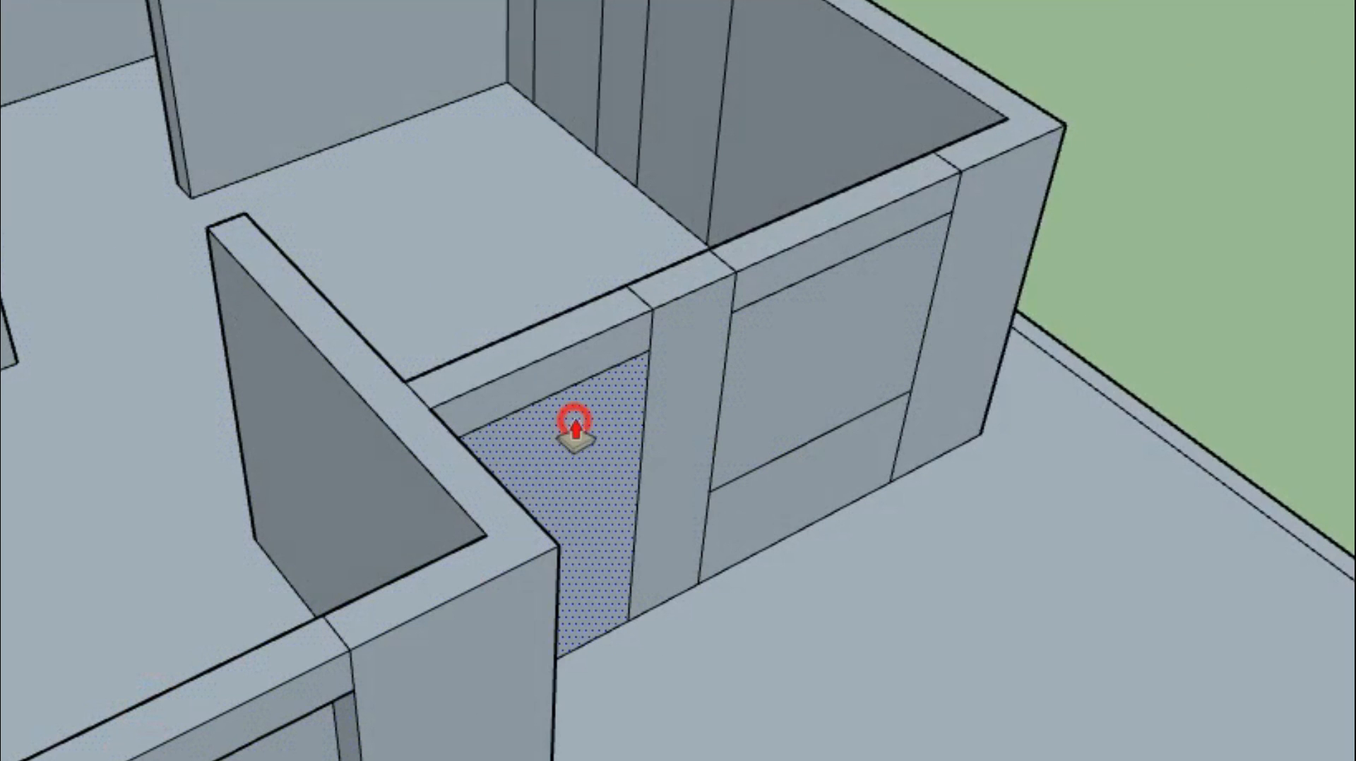
left_click_drag(574, 427, 537, 335)
left_click_drag(826, 352, 869, 187)
Push the side wall's window rectangles and the window on its recessed rear section inward through the wall, about 0.8'
scroll(883, 182, "down", 3)
middle_click_drag(975, 146, 259, 248)
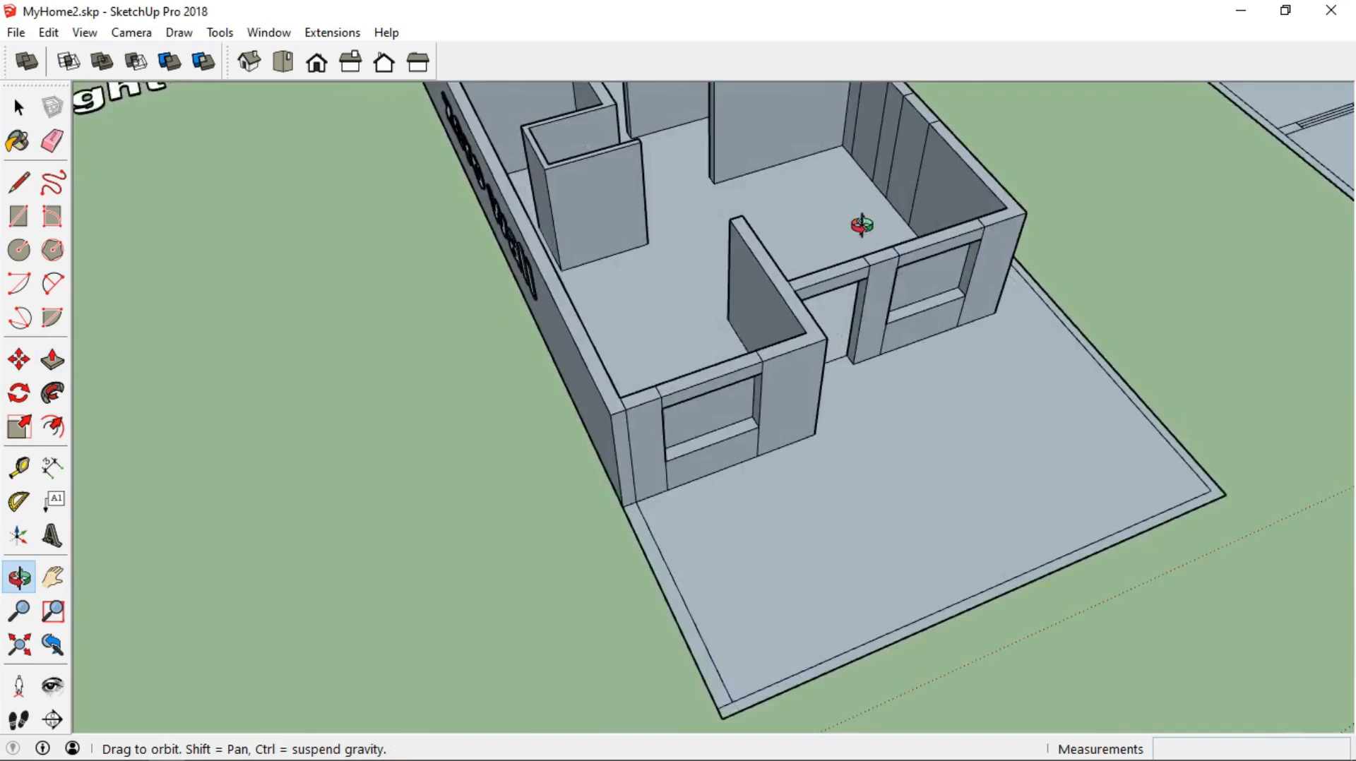
left_click_drag(961, 534, 945, 498)
scroll(950, 492, "up", 5)
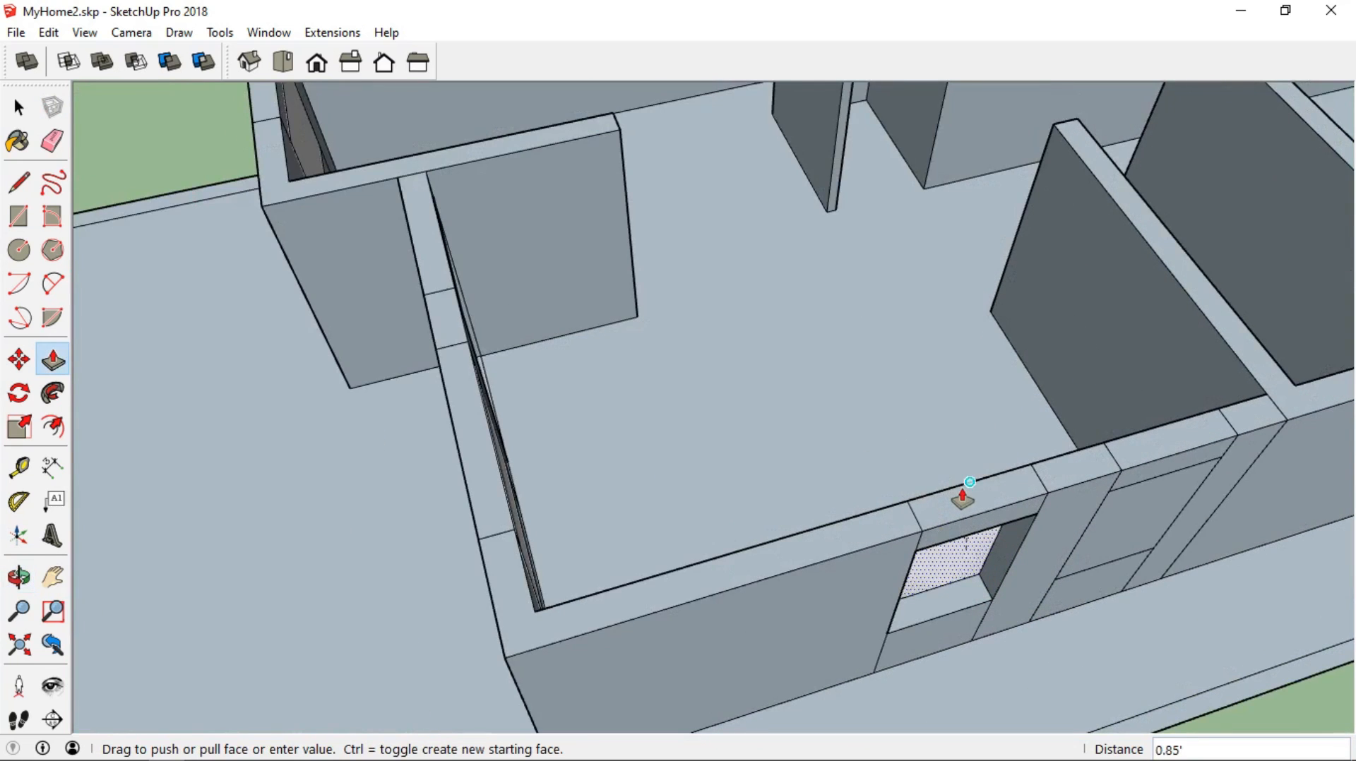
left_click(962, 493)
left_click_drag(1120, 525, 1122, 519)
scroll(1130, 446, "up", 4)
left_click(1133, 559)
left_click(1120, 448)
scroll(1120, 447, "down", 5)
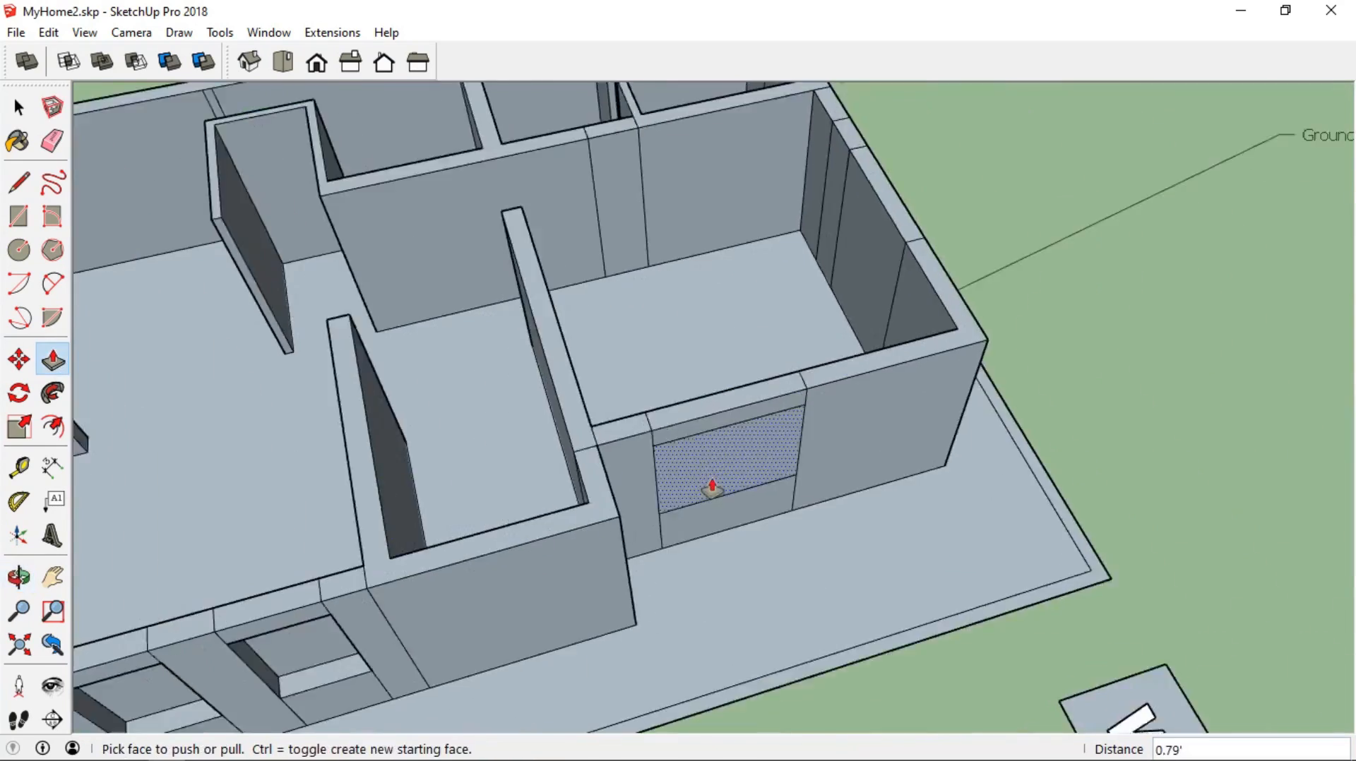
left_click(711, 489)
Push the rear wall's large window, door and small square window inward about 0.85' through the wall
middle_click_drag(938, 252, 657, 272)
scroll(637, 266, "up", 4)
left_click(637, 266)
left_click(590, 216)
left_click(774, 211)
left_click(764, 106)
middle_click_drag(833, 147, 731, 494, "shift")
left_click(765, 505)
left_click(744, 451)
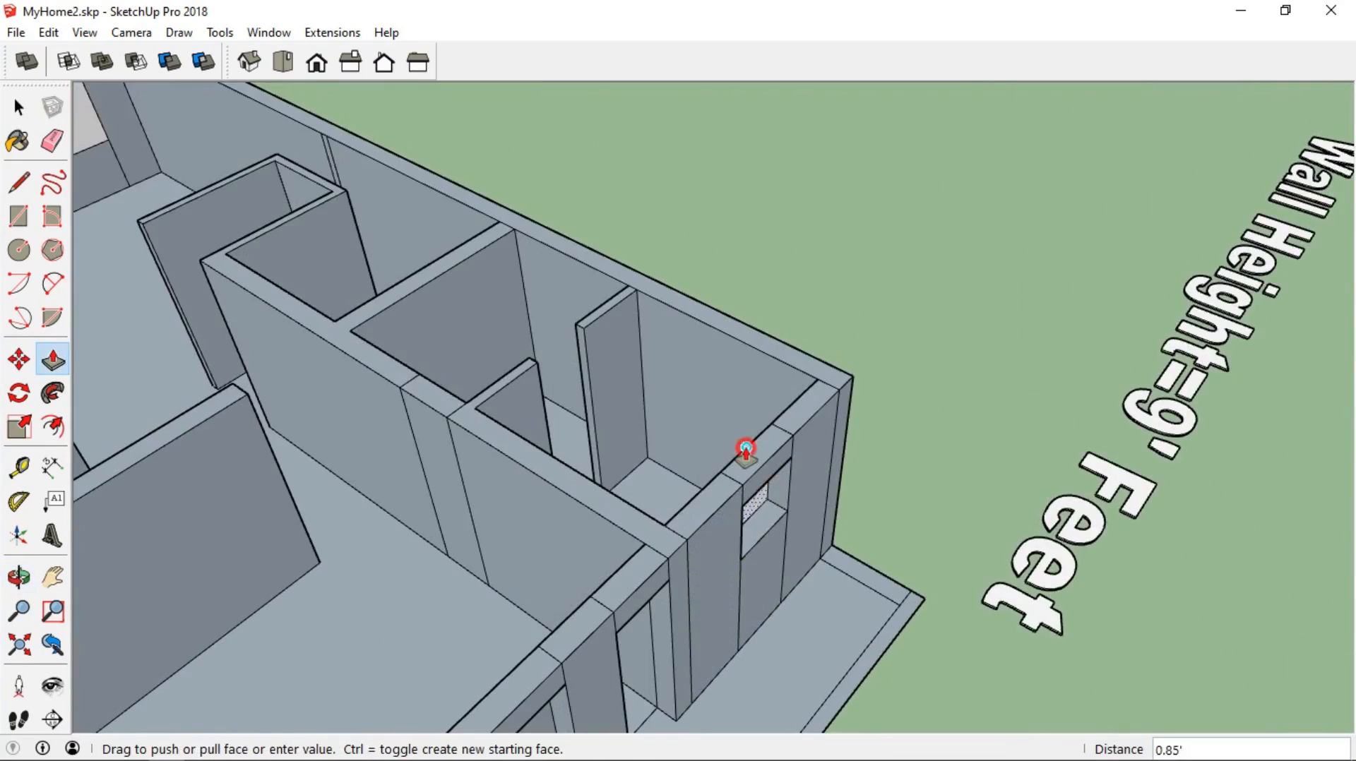
Delete the leftover faces filling the rear wall's small and large window openings
middle_click_drag(543, 445, 387, 354)
left_click(16, 107)
left_click(666, 433)
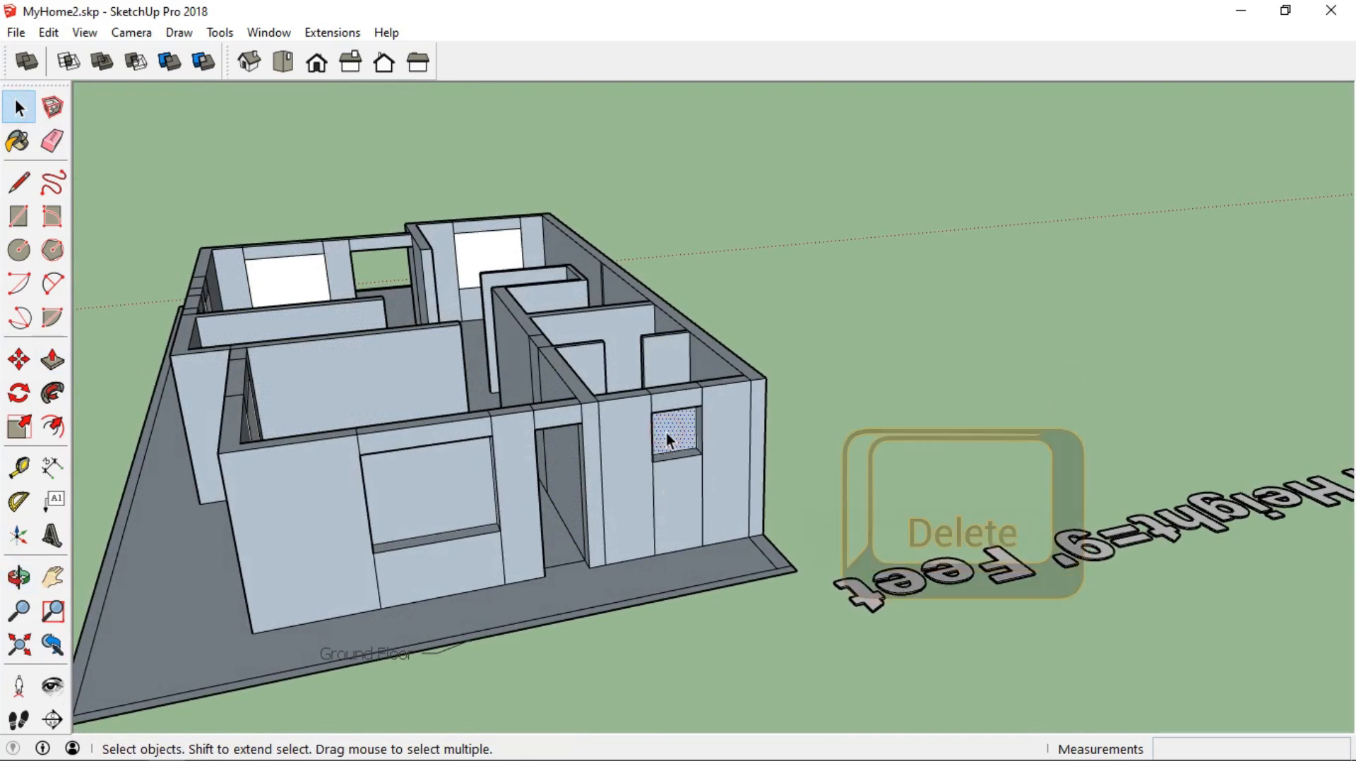
key("Delete")
middle_click_drag(418, 498, 634, 461)
scroll(634, 460, "up", 3)
left_click(608, 523)
key("Delete")
Delete the leftover faces filling the remaining window openings on the side and front walls
middle_click_drag(263, 519, 912, 448)
left_click(265, 559)
key("Delete")
left_click(110, 556)
key("Delete")
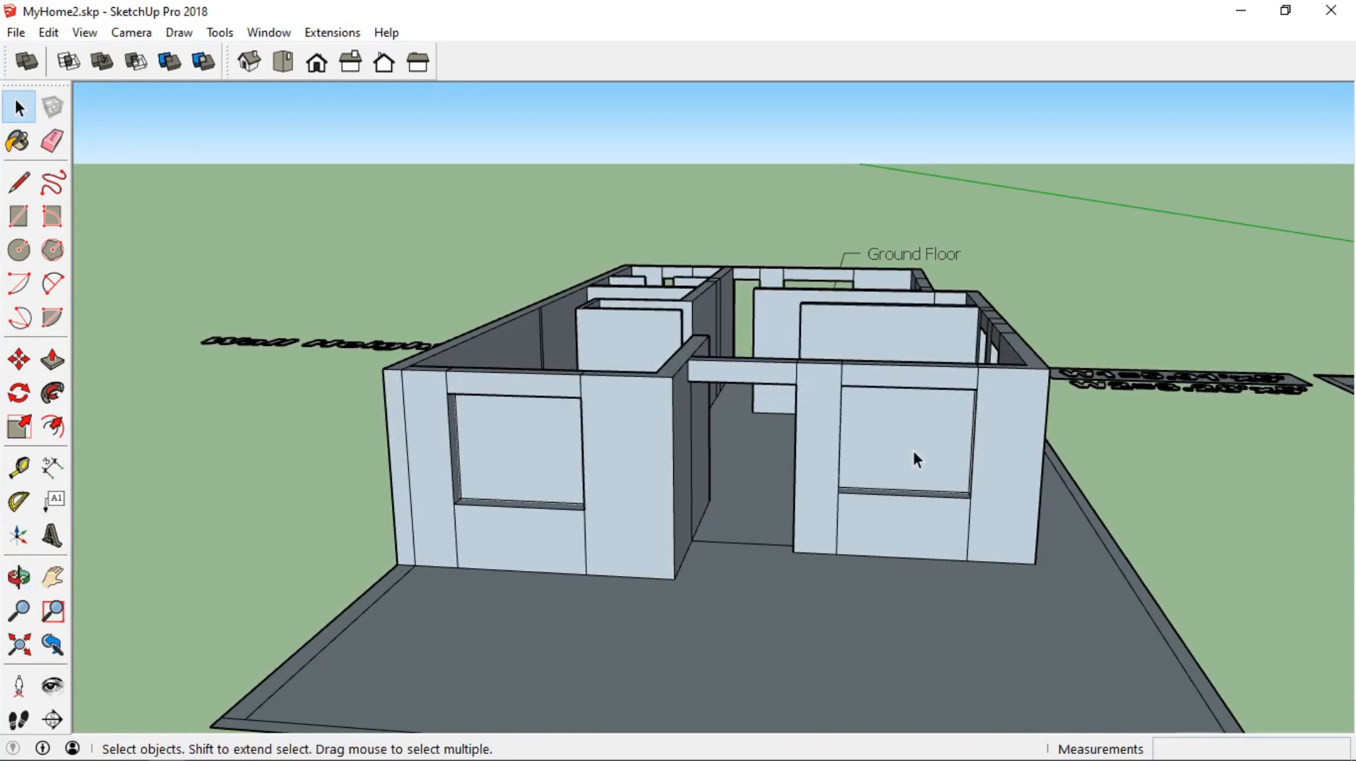
key("Delete")
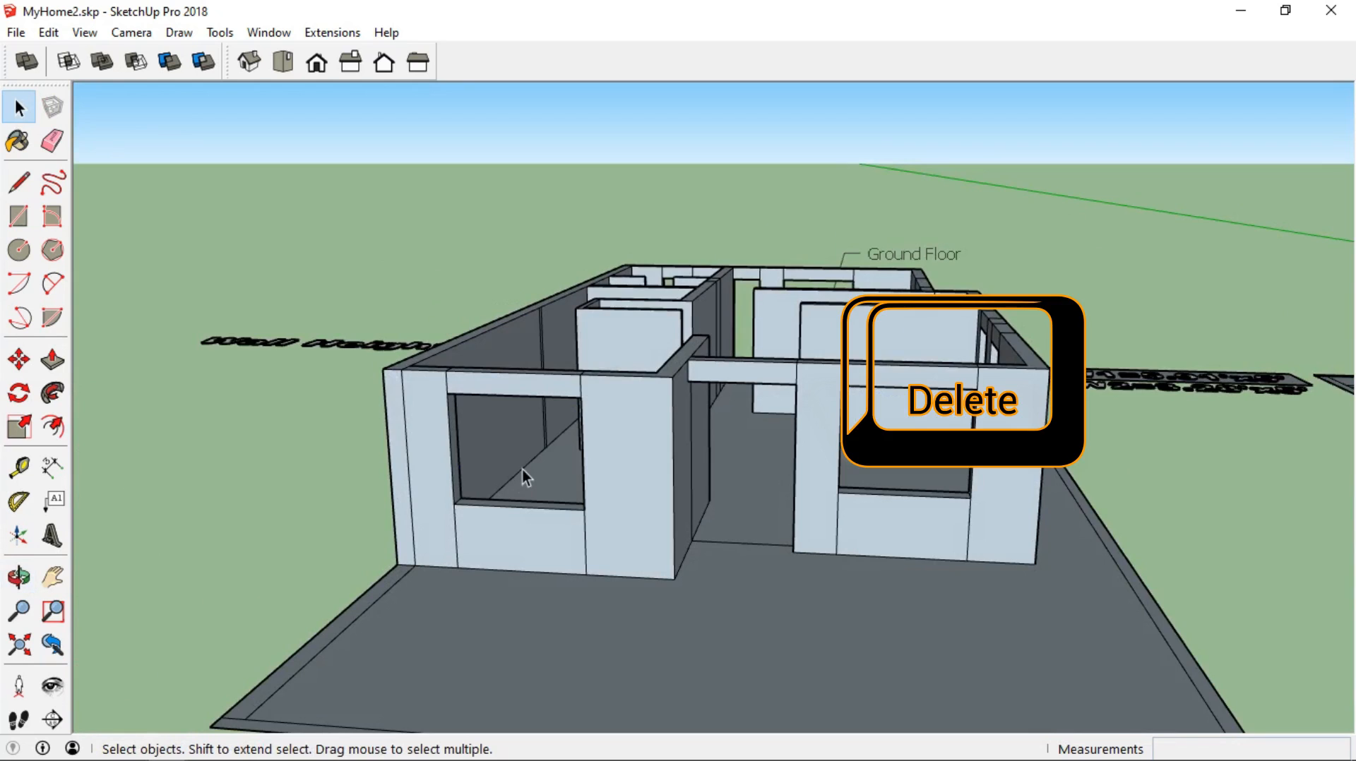
Draw a 47.45' by 12.70' rectangle across the wall tops from the rear outer corner to the corner beside the front door
scroll(524, 464, "down", 3)
middle_click_drag(524, 466, 558, 565)
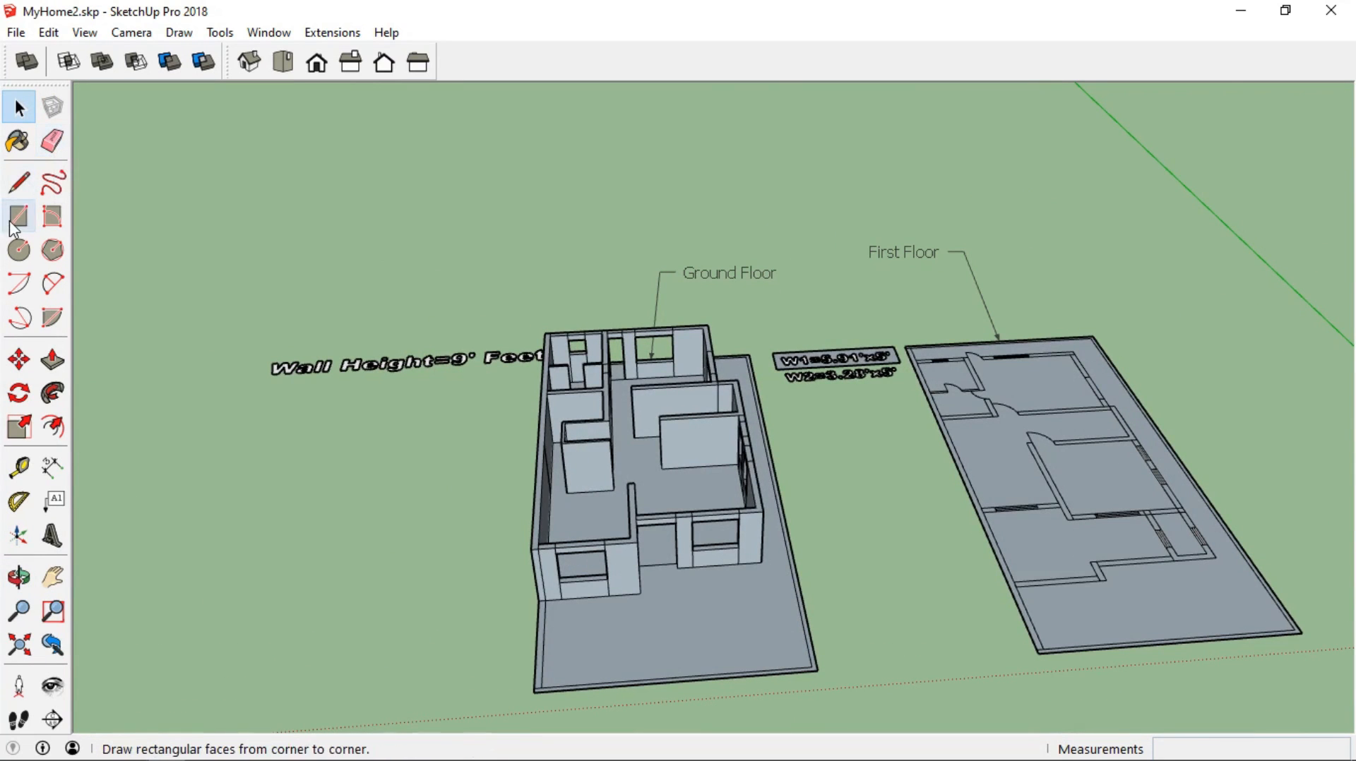
scroll(563, 351, "up", 3)
left_click(531, 314)
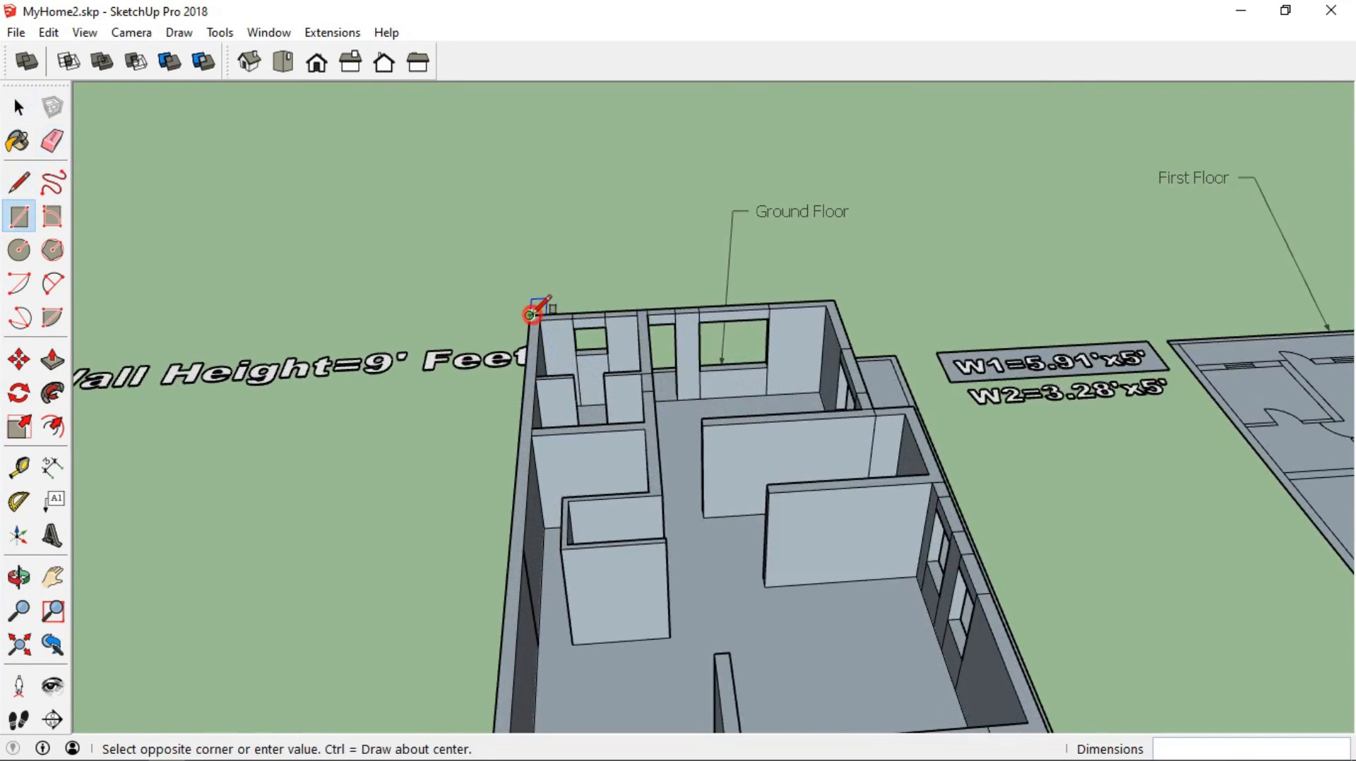
scroll(852, 507, "down", 2)
middle_click_drag(783, 569, 676, 460, "shift")
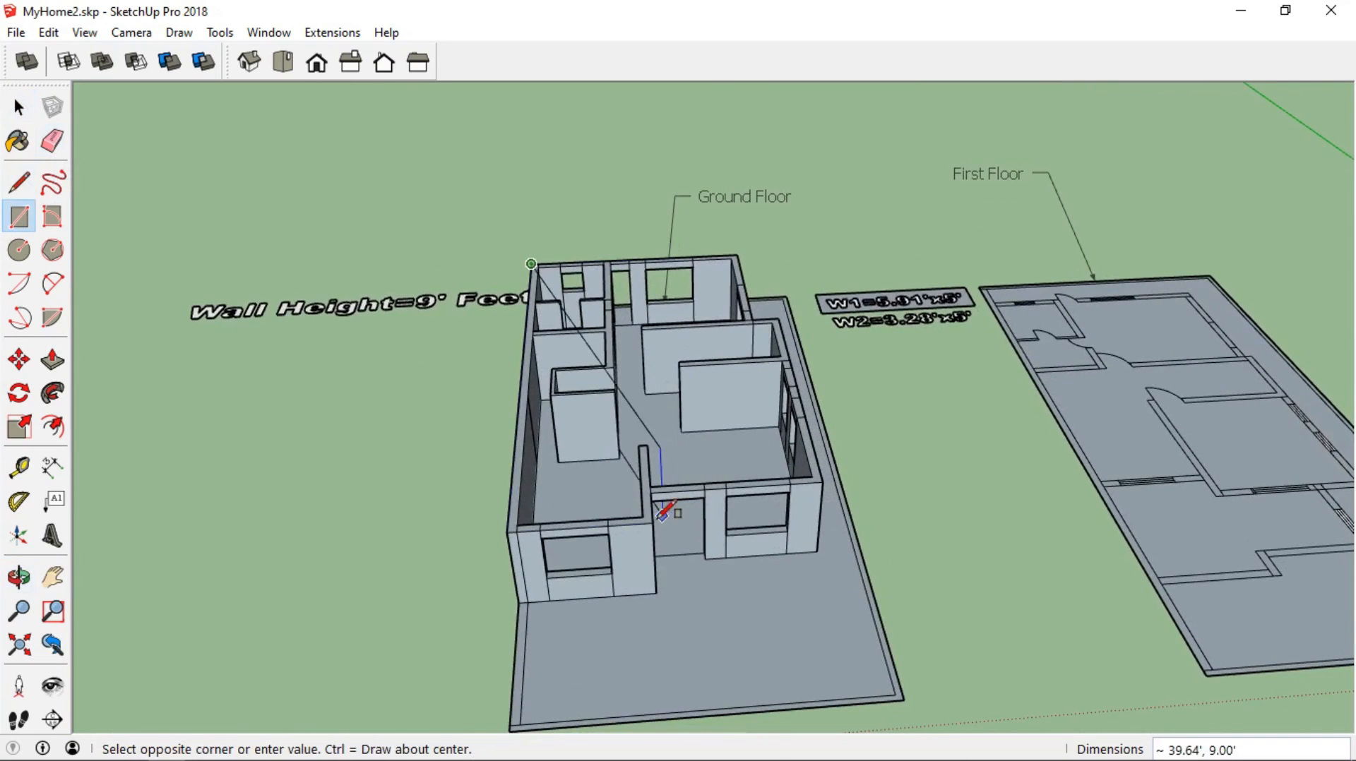
left_click(650, 525)
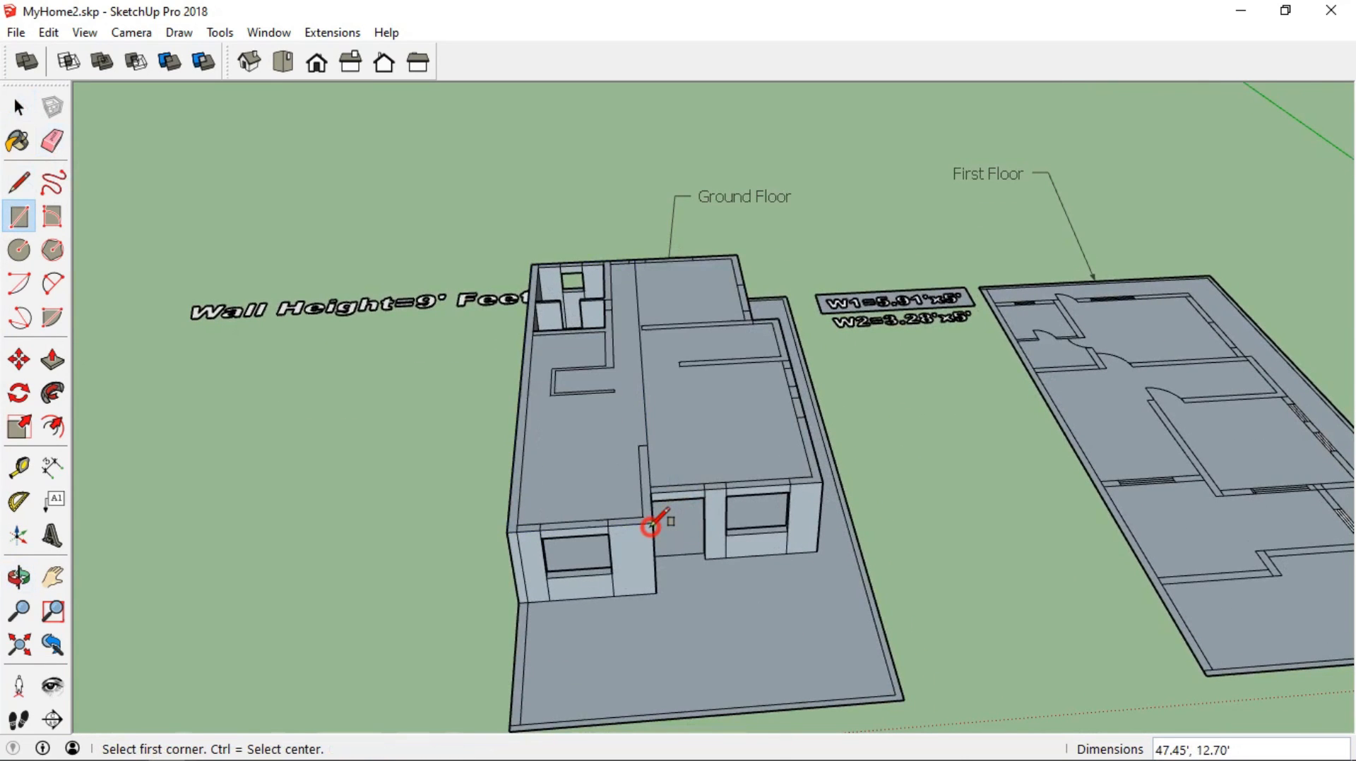
Push/Pull the roof face over the front room about 4.26'
left_click(52, 360)
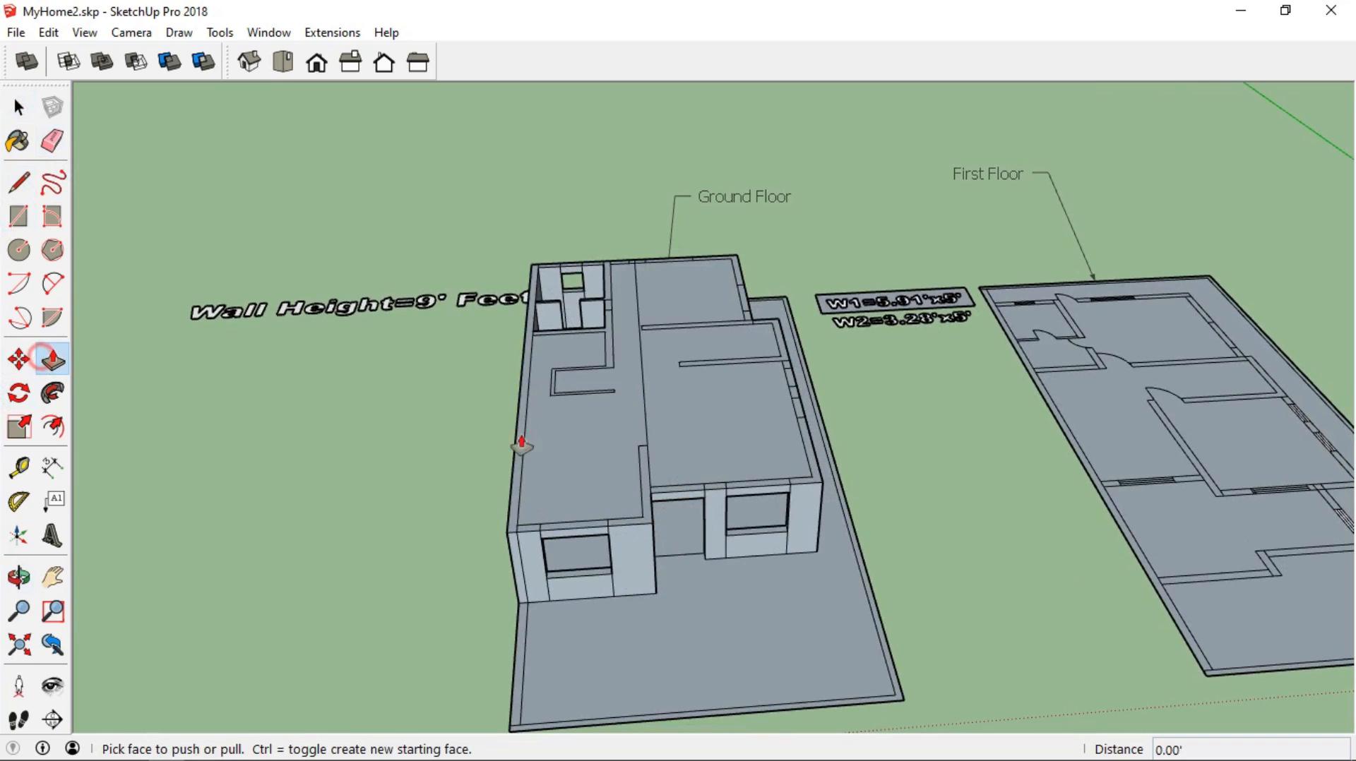
left_click(602, 449)
left_click(607, 422)
scroll(560, 401, "up", 3)
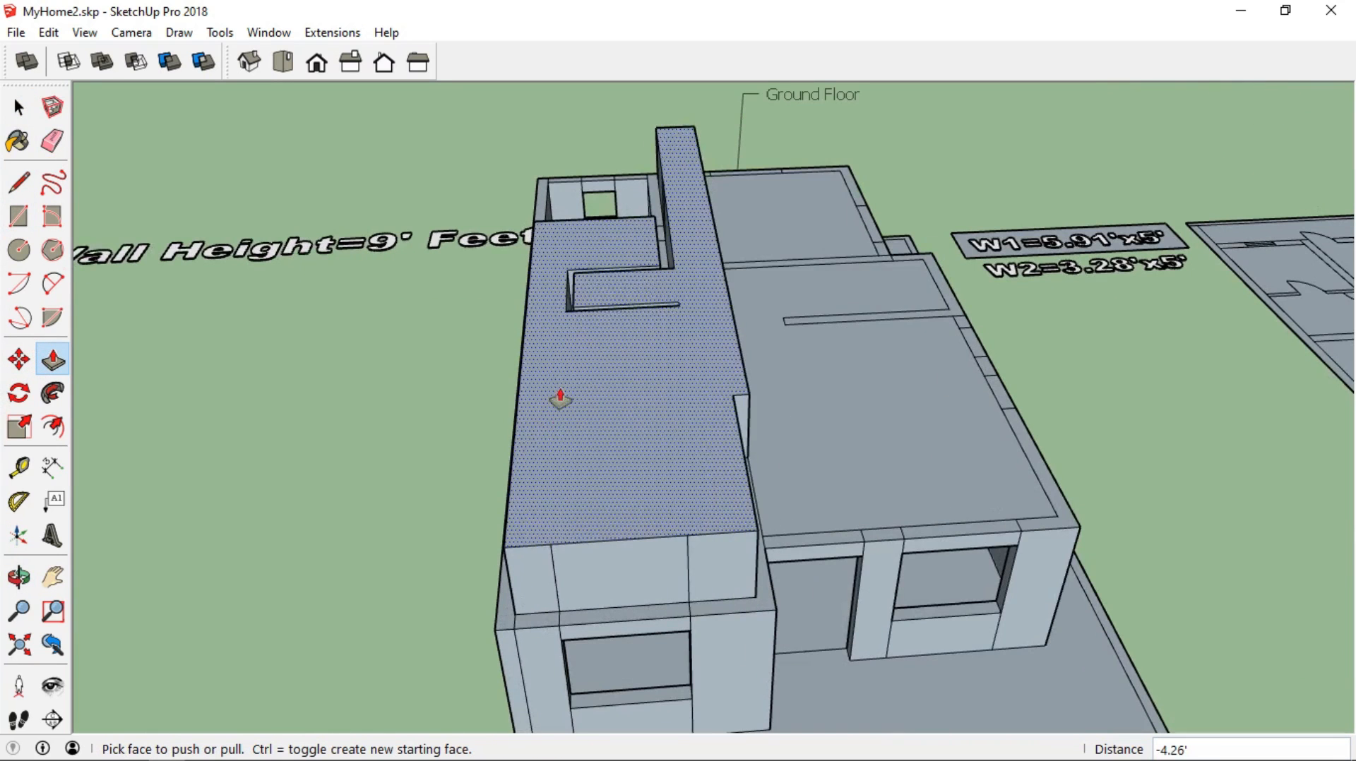
Undo the roof face's Push/Pull and the rectangle drawn across the wall tops
key("ctrl+z")
key("ctrl+z")
key("ctrl+z")
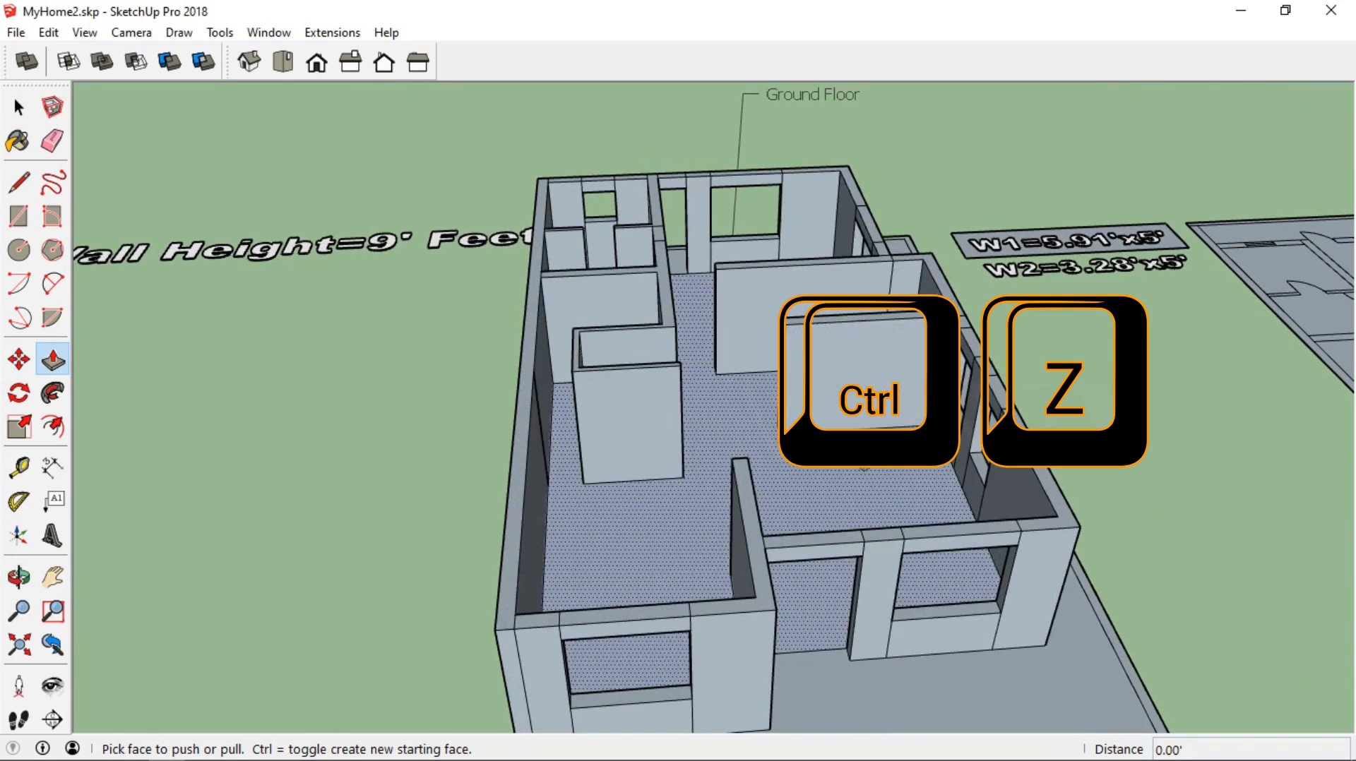
Delete the "Wall Height=9' Feet" 3D text and the "Ground Floor" label
left_click(19, 107)
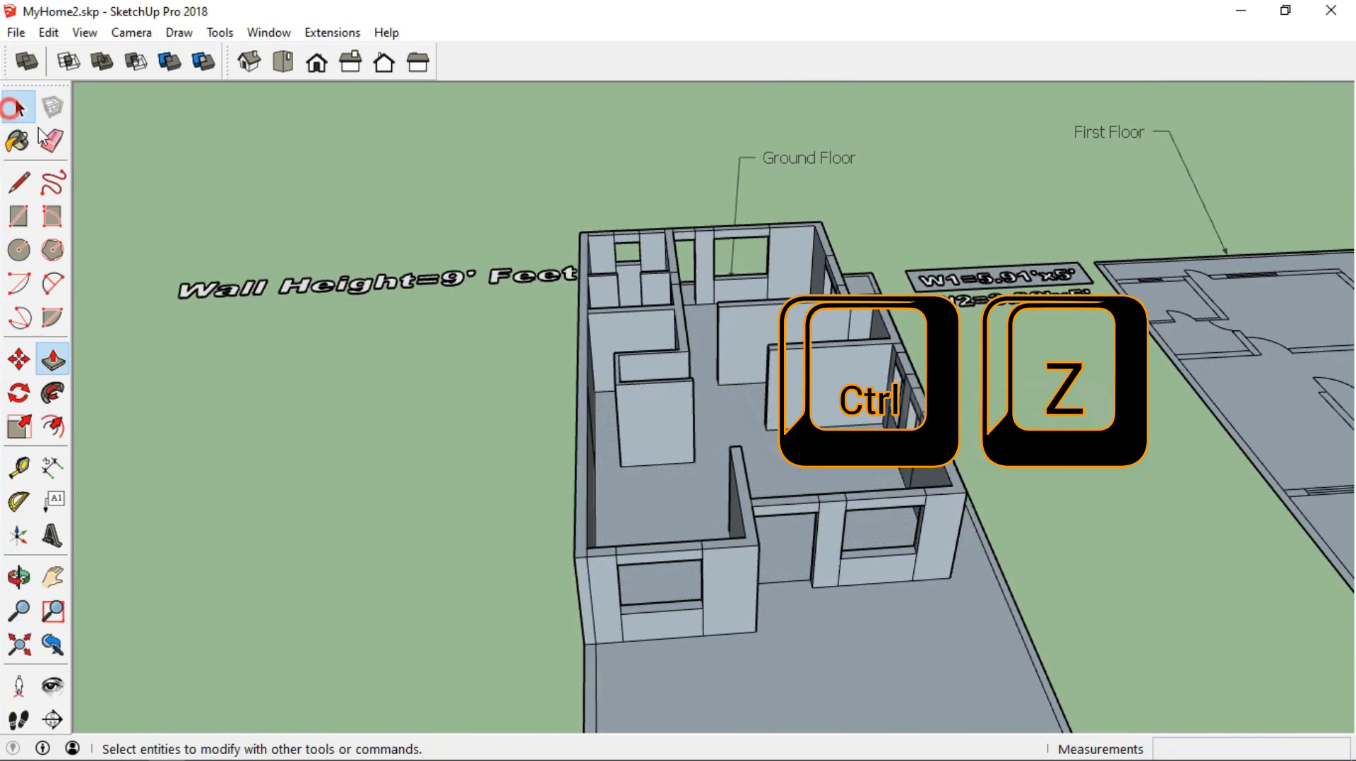
left_click(316, 286)
key("Delete")
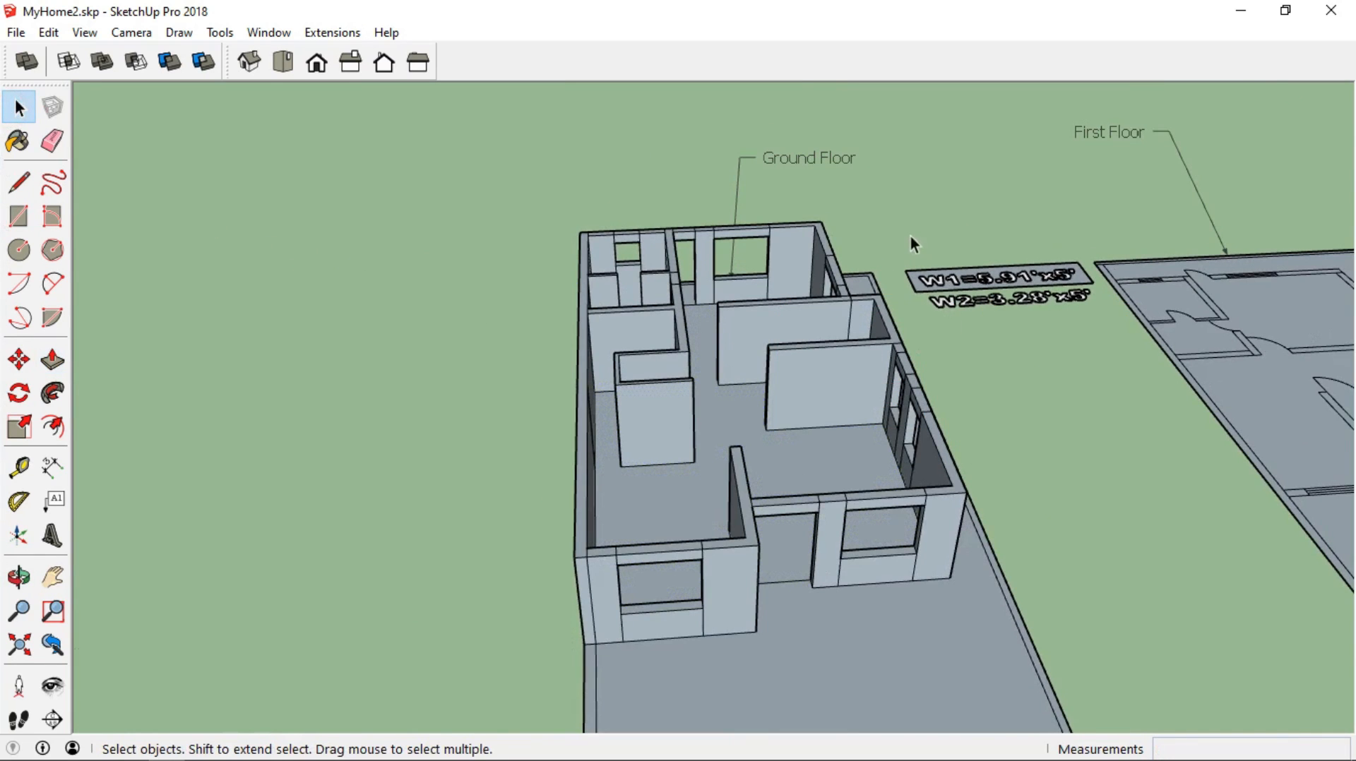
scroll(909, 235, "down", 5)
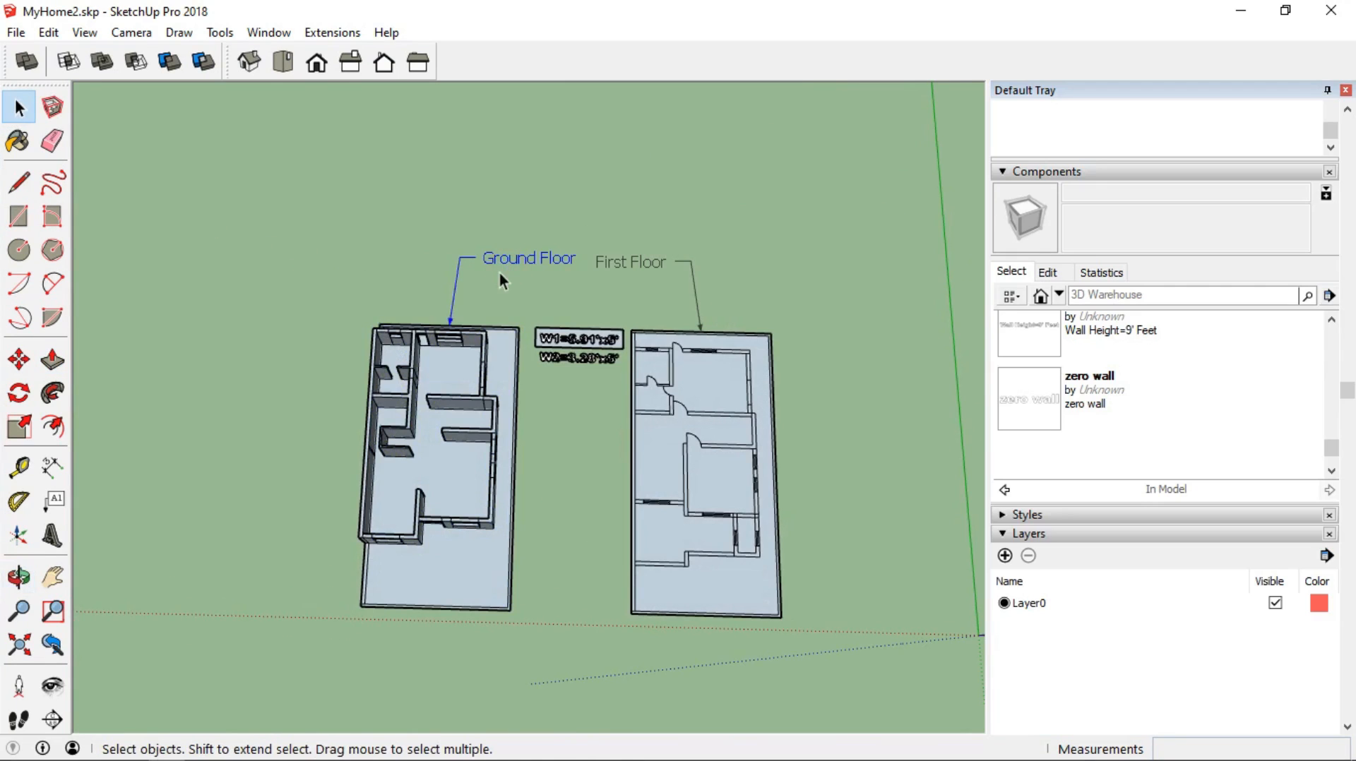
key("Delete")
Select the whole ground floor model and make it a component that replaces the selection
left_click_drag(534, 666, 532, 665)
right_click(458, 521)
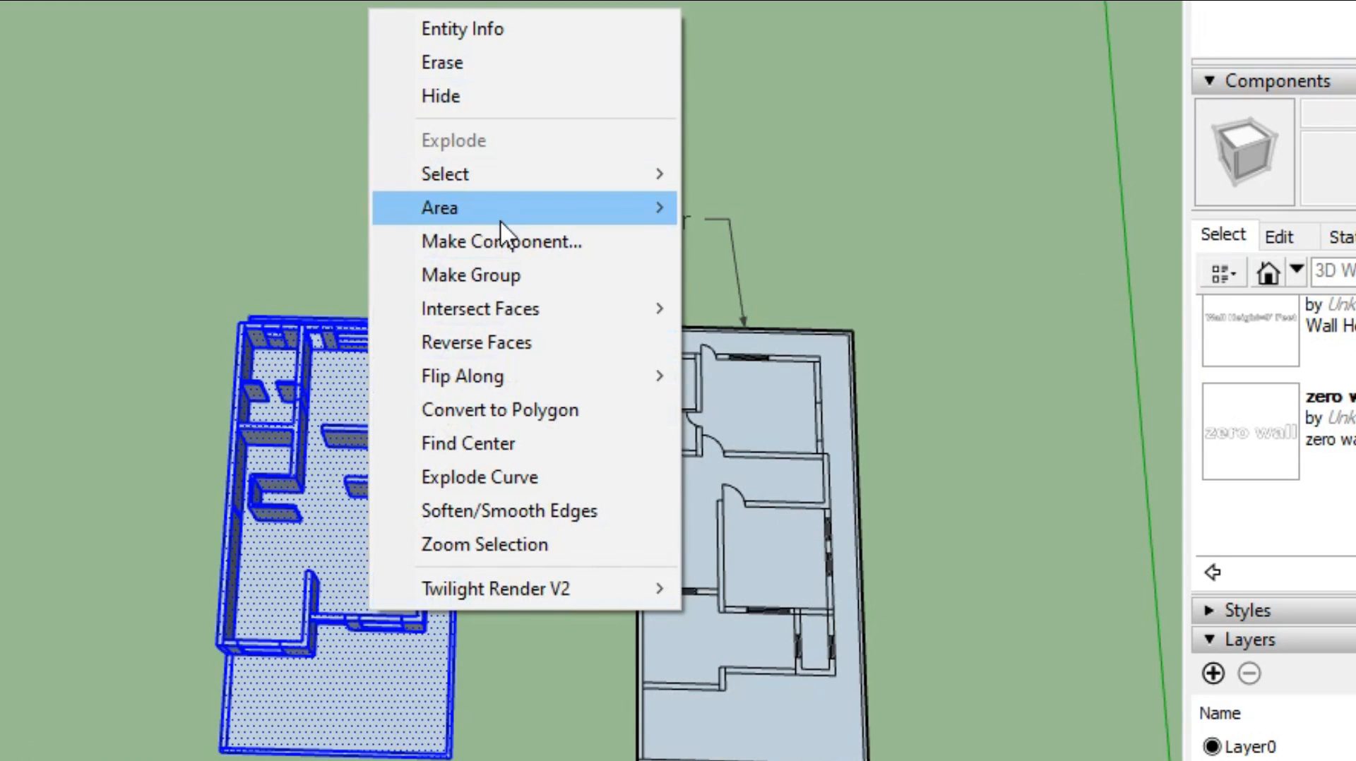
left_click(504, 241)
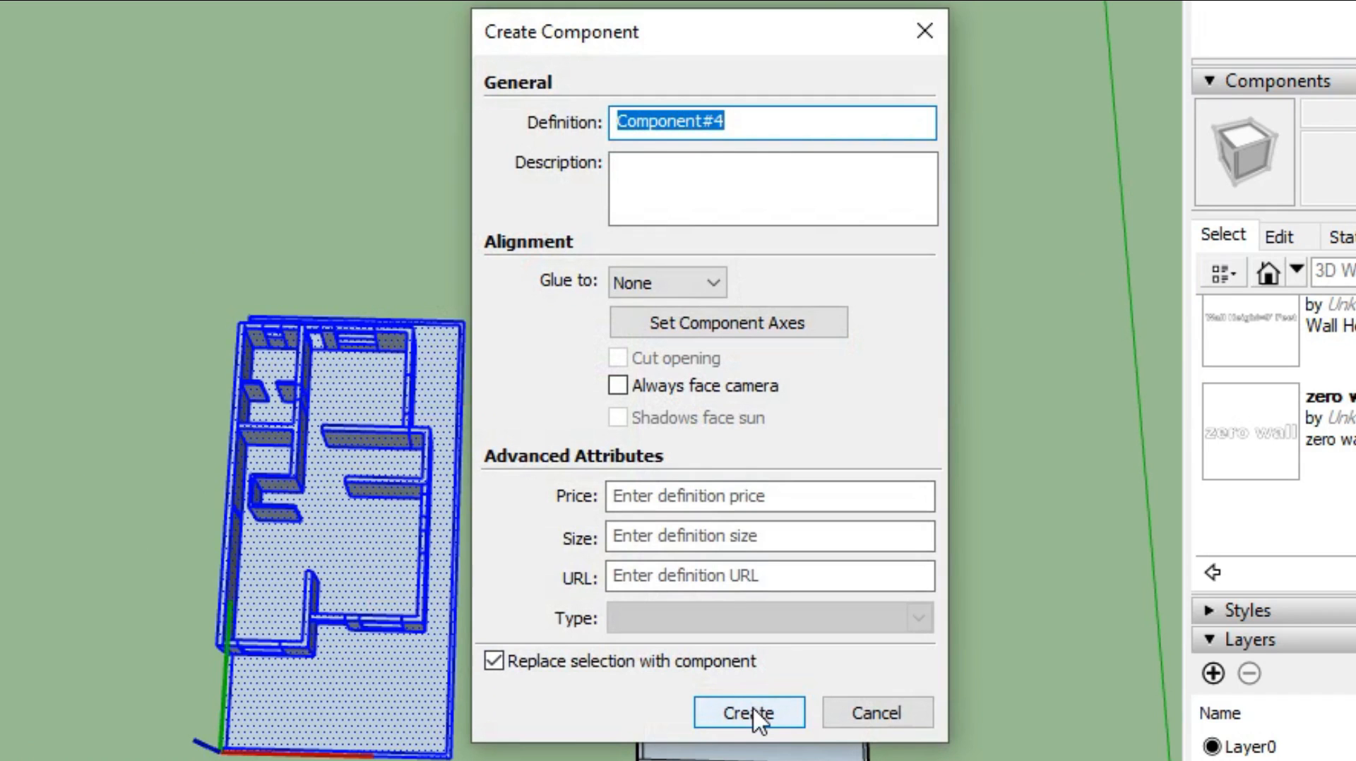
left_click(765, 718)
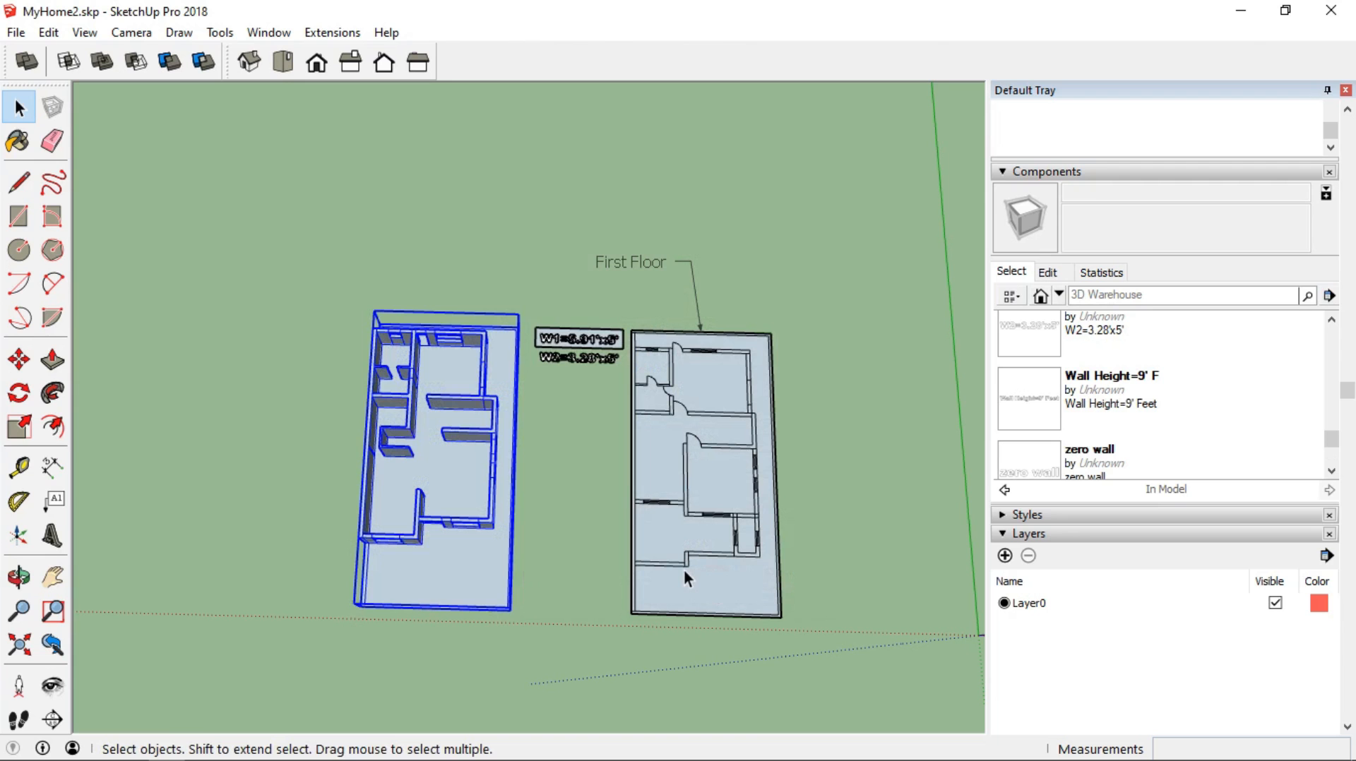
middle_click_drag(414, 515, 538, 169)
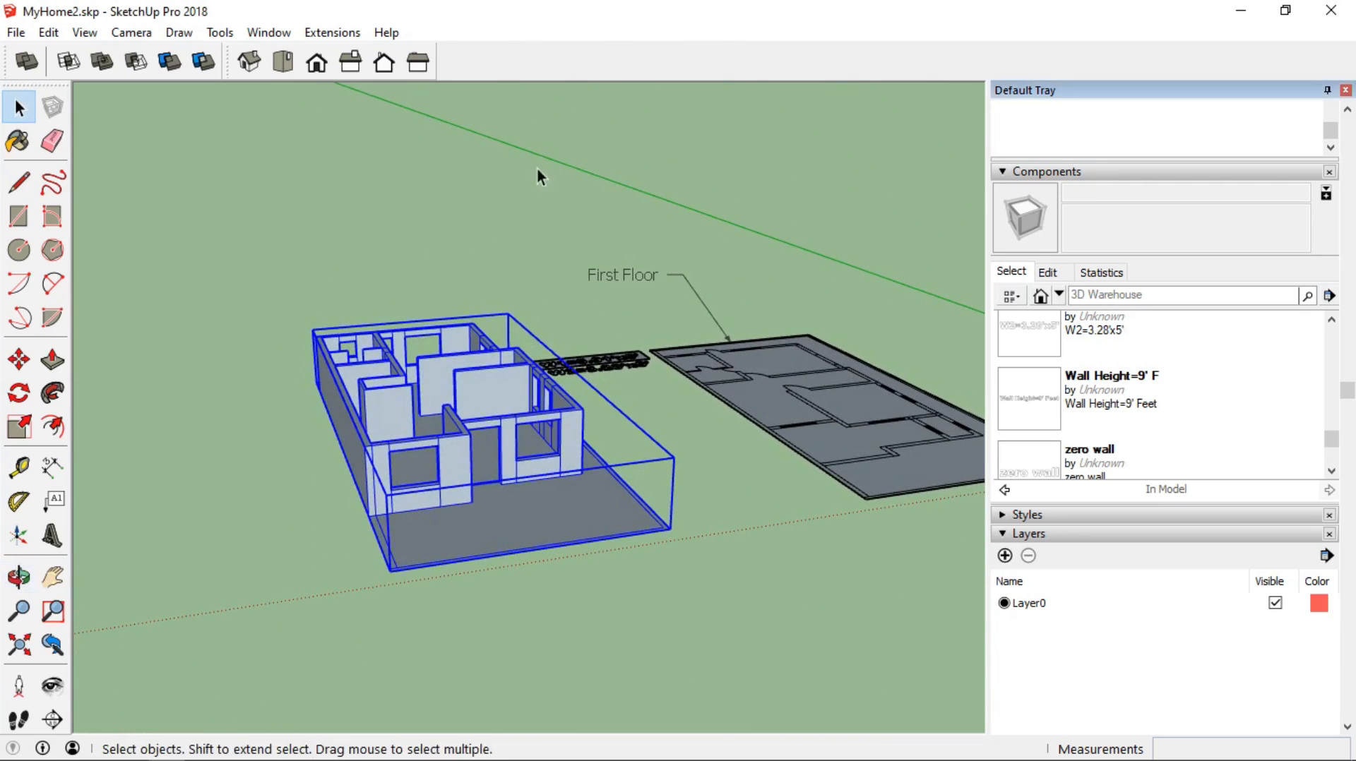
Draw a rectangle about 25.55' by 16.10' over the wall tops of the rear rooms of the ground floor
left_click(689, 455)
left_click(406, 443)
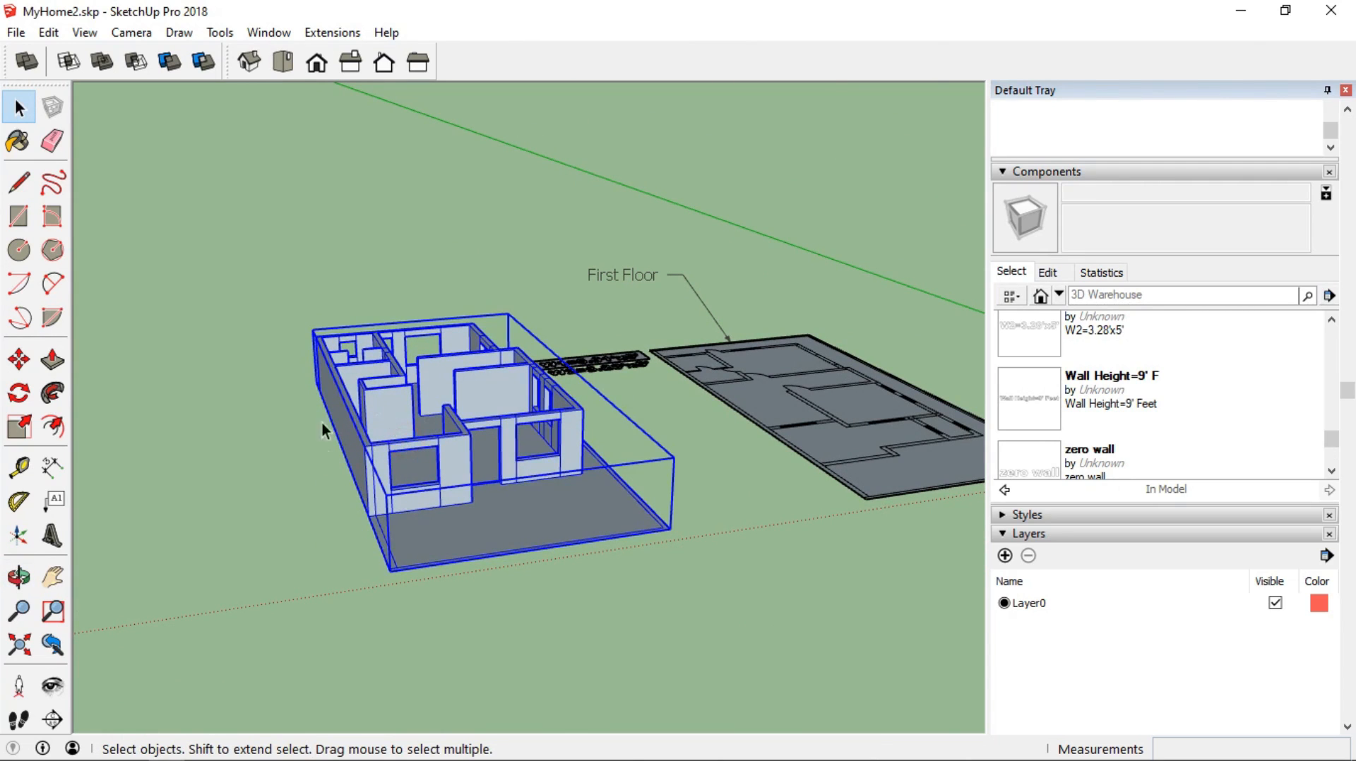
scroll(322, 422, "up", 3)
left_click(295, 401)
mouse_move(455, 341)
middle_mouse_down()
mouse_move(321, 442)
mouse_move(367, 396)
mouse_move(421, 300)
mouse_move(407, 321)
middle_mouse_up()
left_click(19, 216)
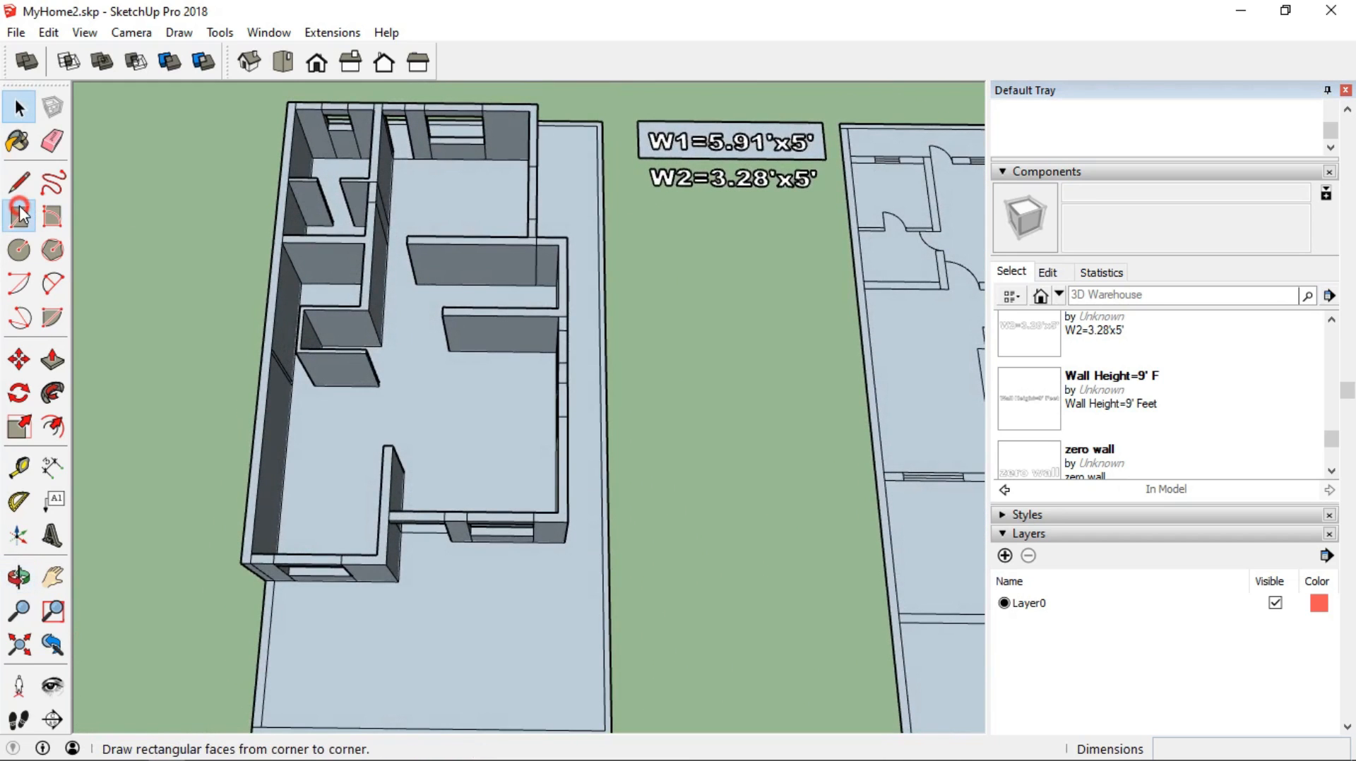
left_click(287, 100)
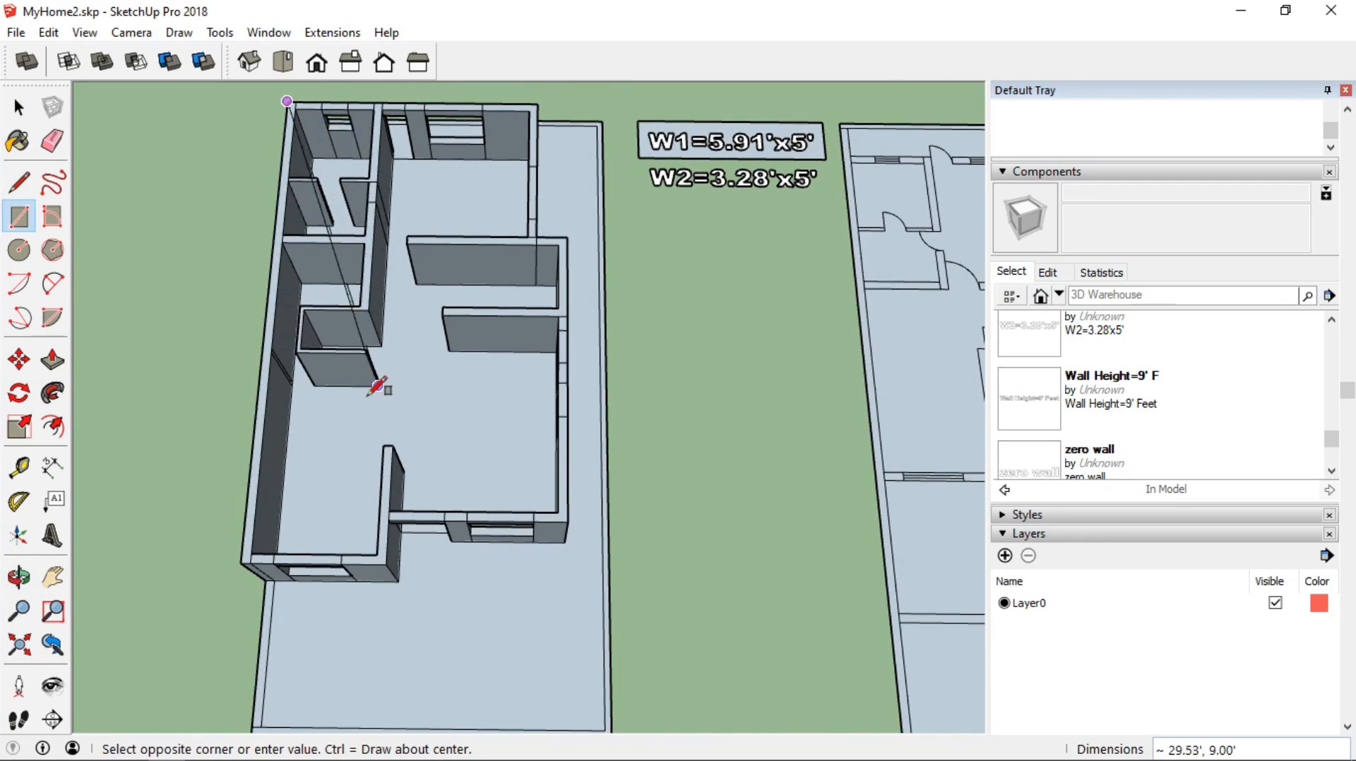
left_click(539, 240)
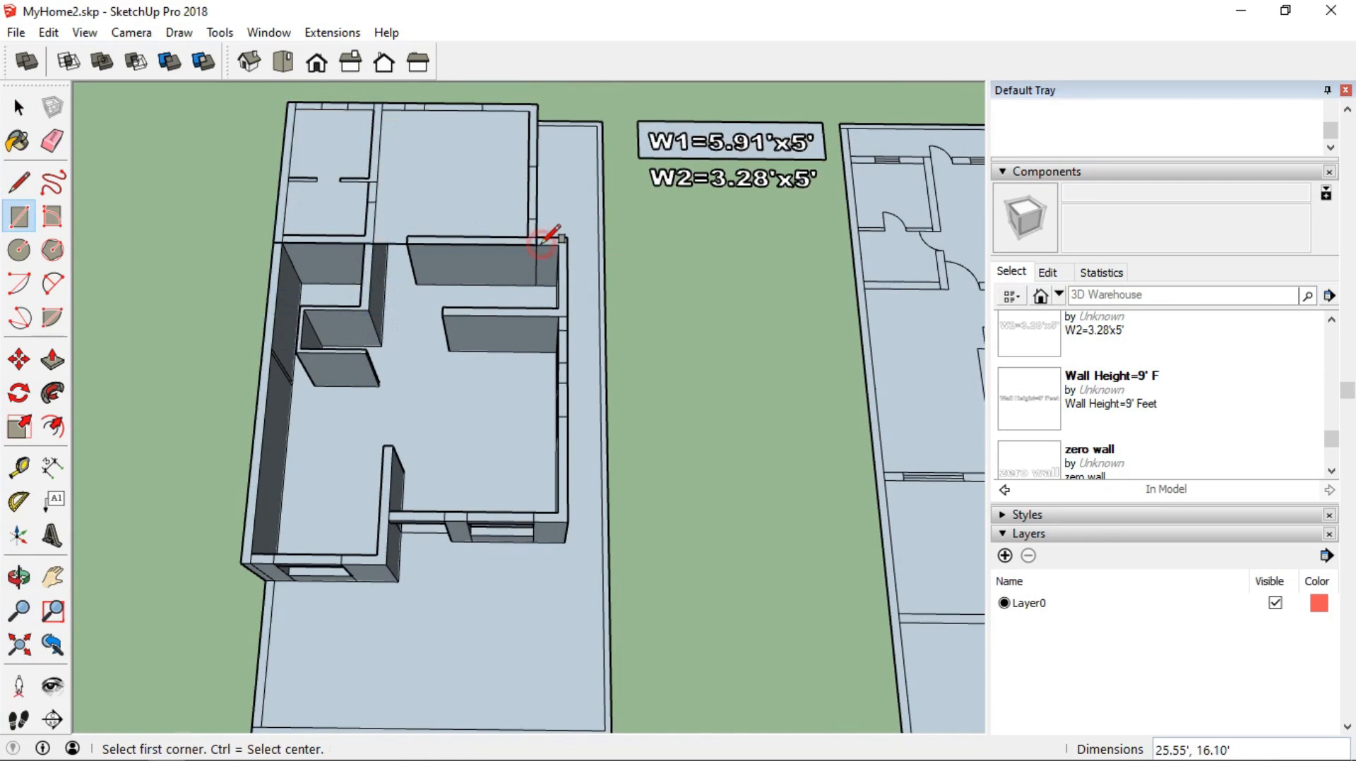
Draw two rectangles over the remaining front rooms' wall tops, about 31.35' by 12.70' and 27.40' by 15.57'
left_click(273, 241)
left_click(387, 563)
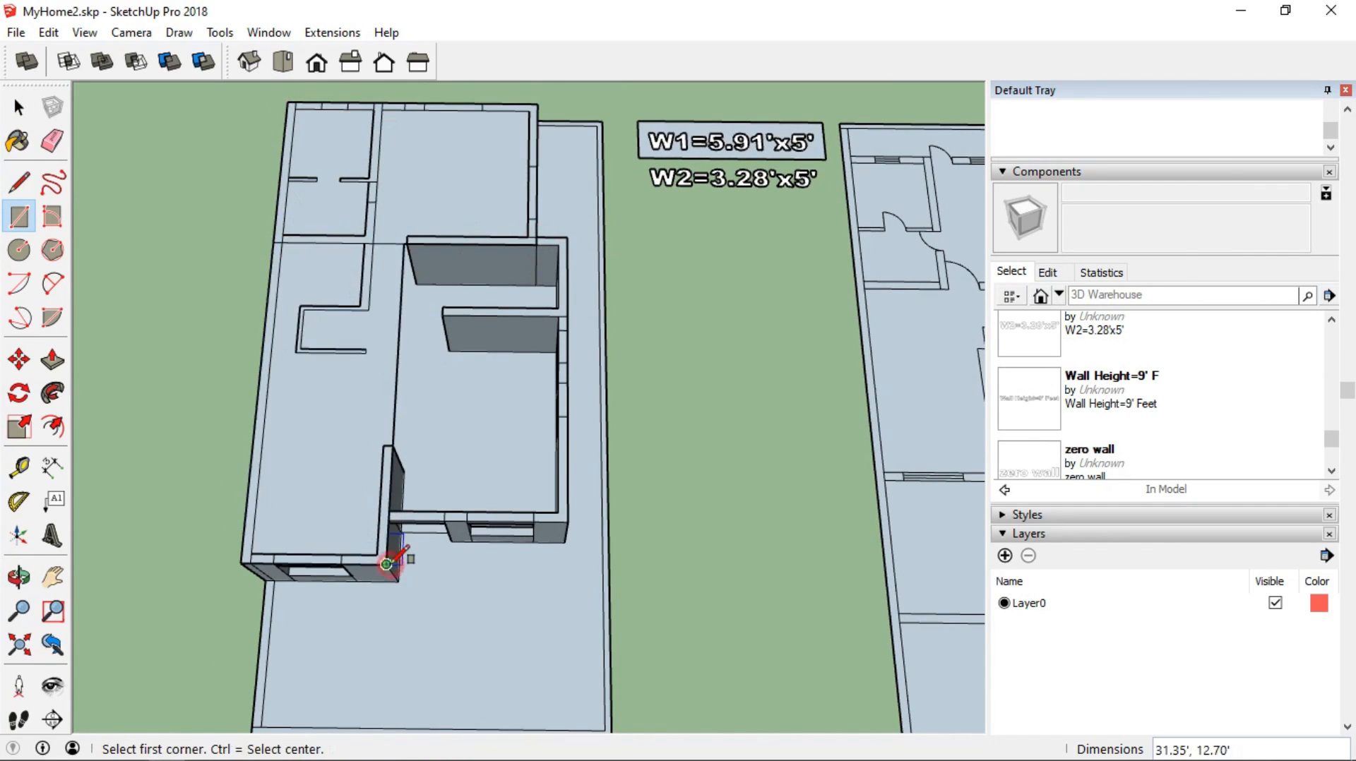
left_click(520, 522)
scroll(413, 243, "up", 6)
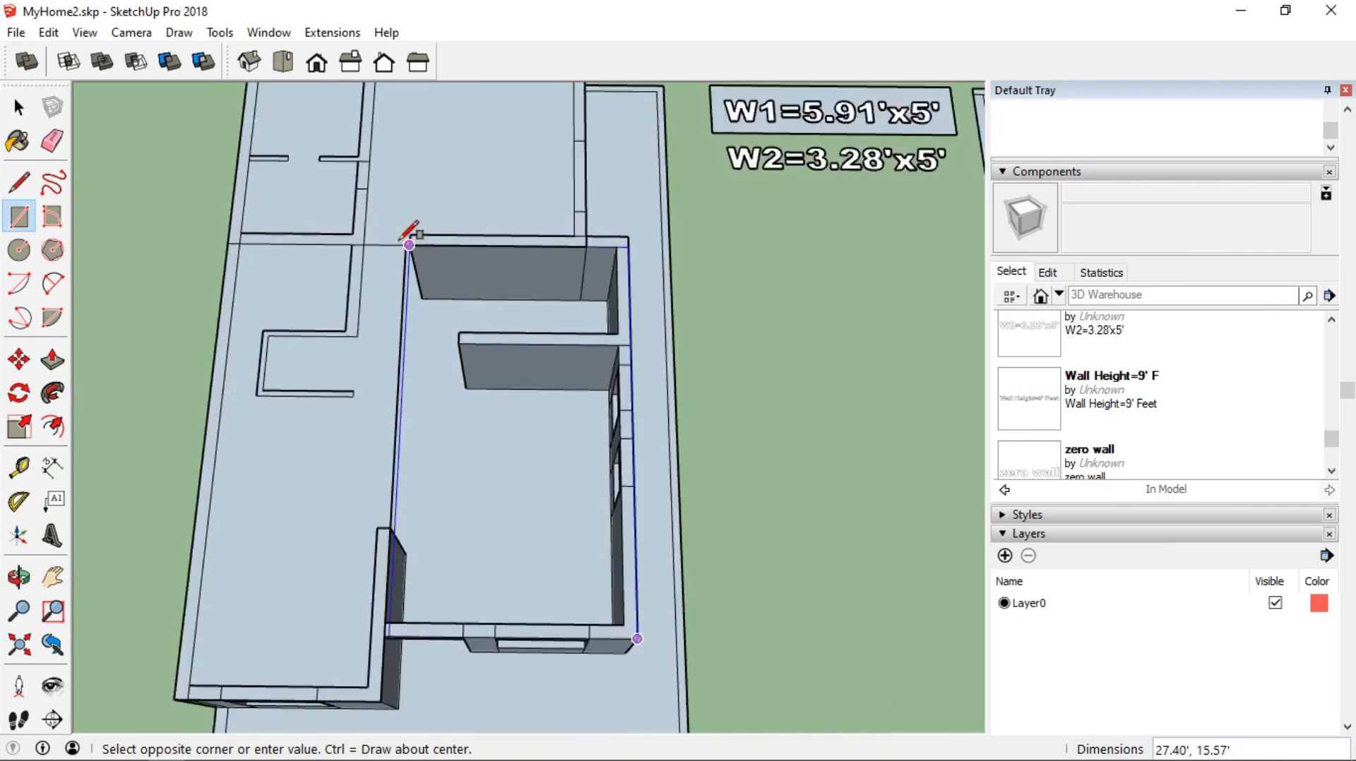
left_click(409, 242)
Push/Pull all three roof rectangles up 1' to form the slab over the ground floor
scroll(411, 248, "down", 6)
middle_click_drag(418, 353, 419, 280)
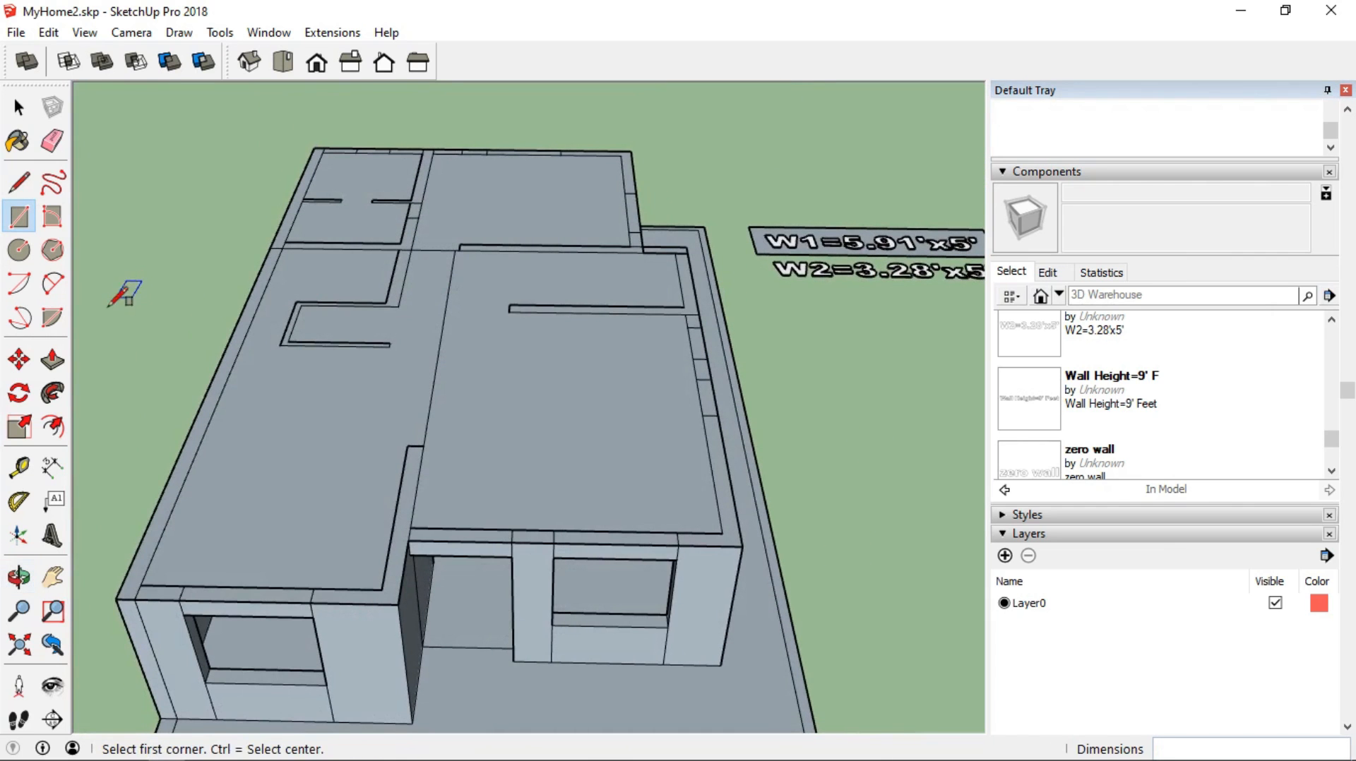
left_click(52, 362)
middle_click_drag(435, 480, 429, 408)
left_click(496, 387)
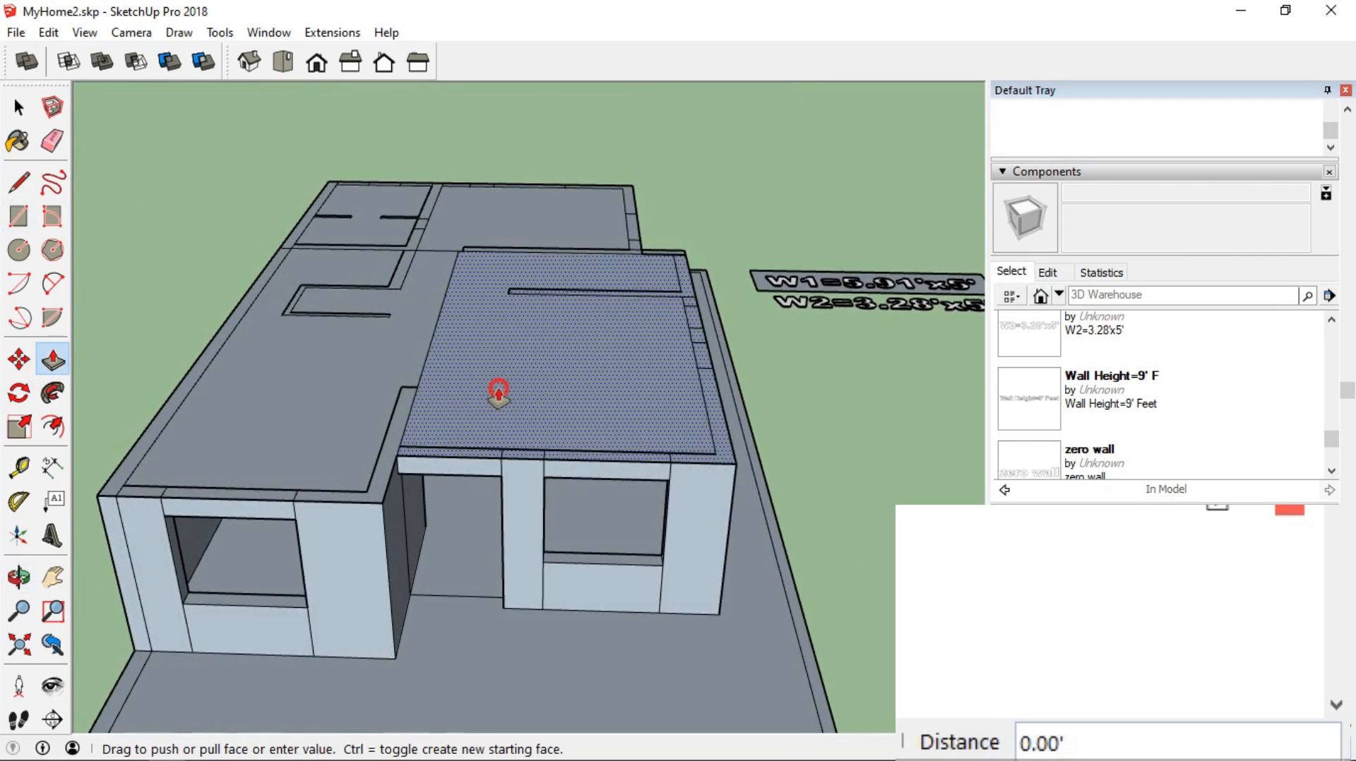
type("1")
key("Return")
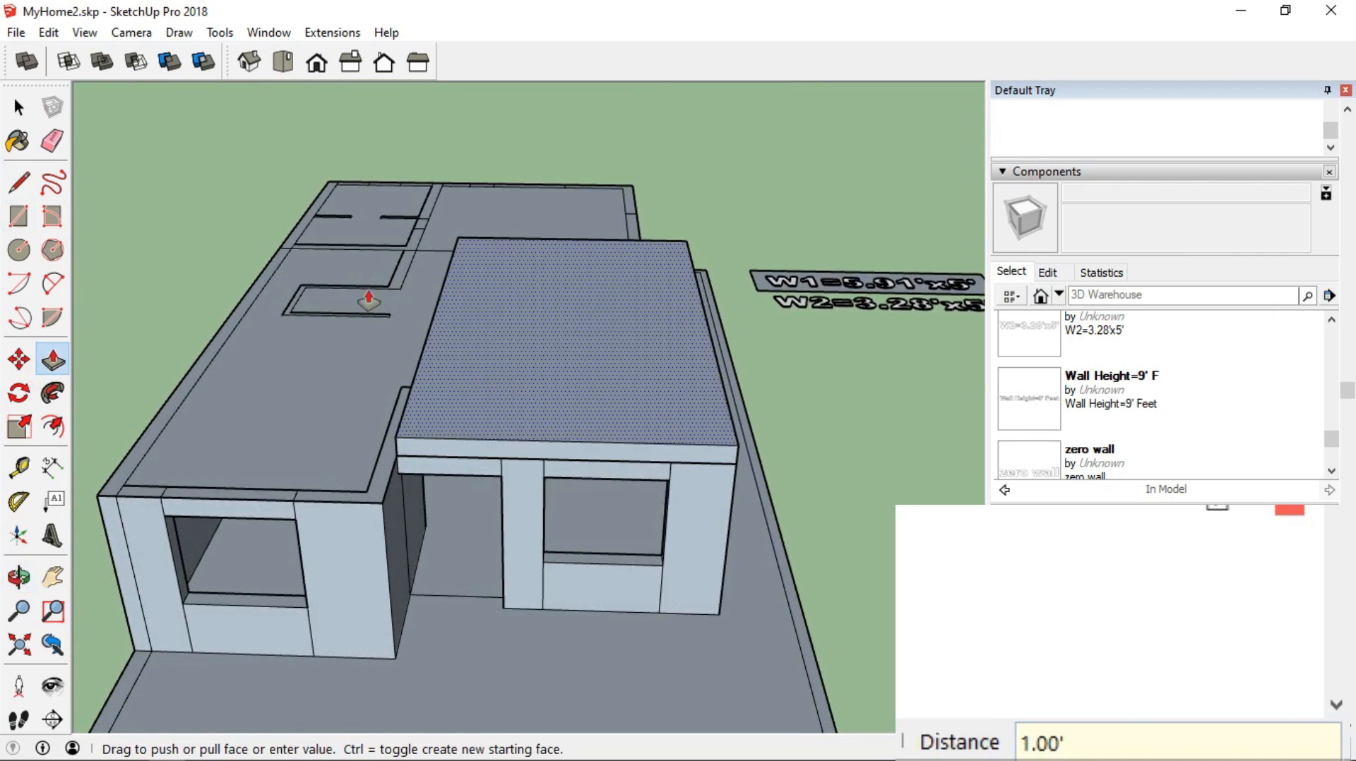
double_click(317, 406)
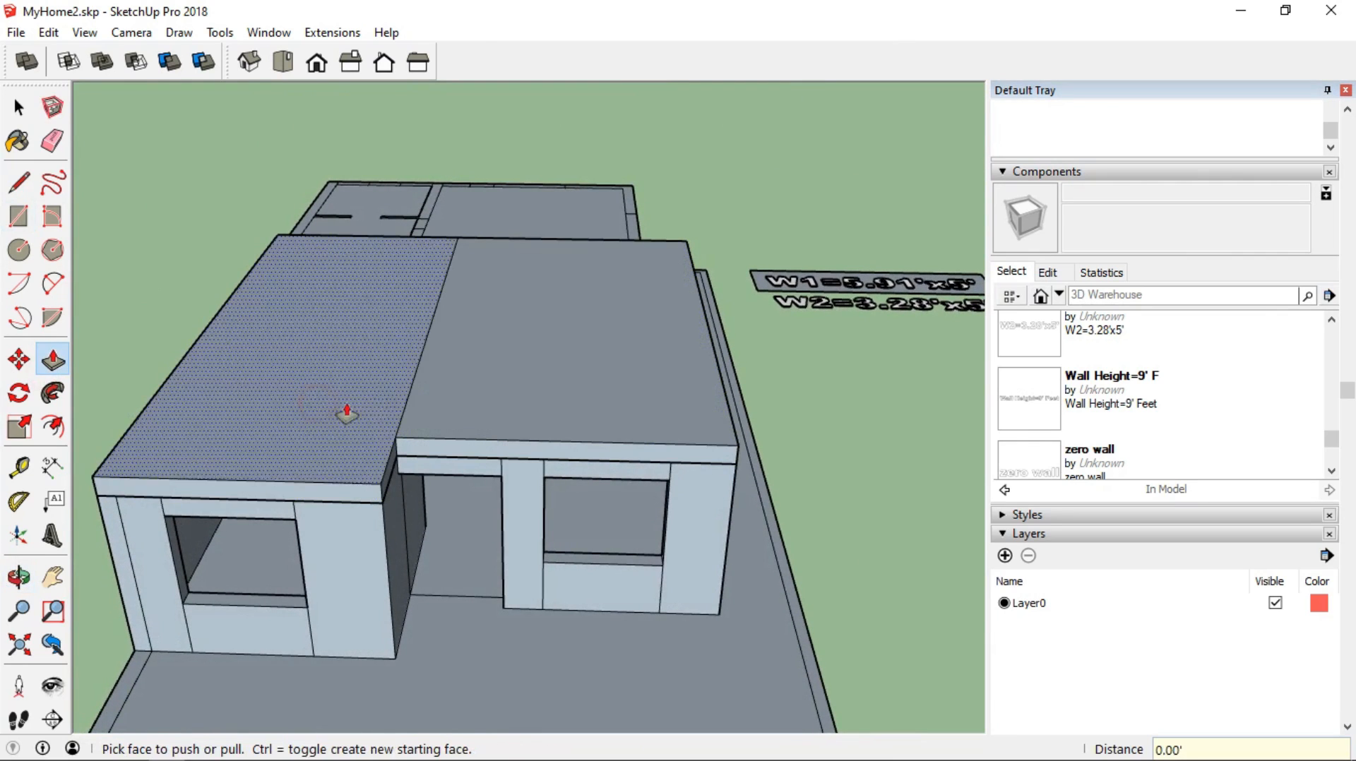
double_click(465, 198)
Erase the seam edges between the three slab sections on the roof top and along its side
left_click(52, 140)
left_click_drag(435, 208, 477, 253)
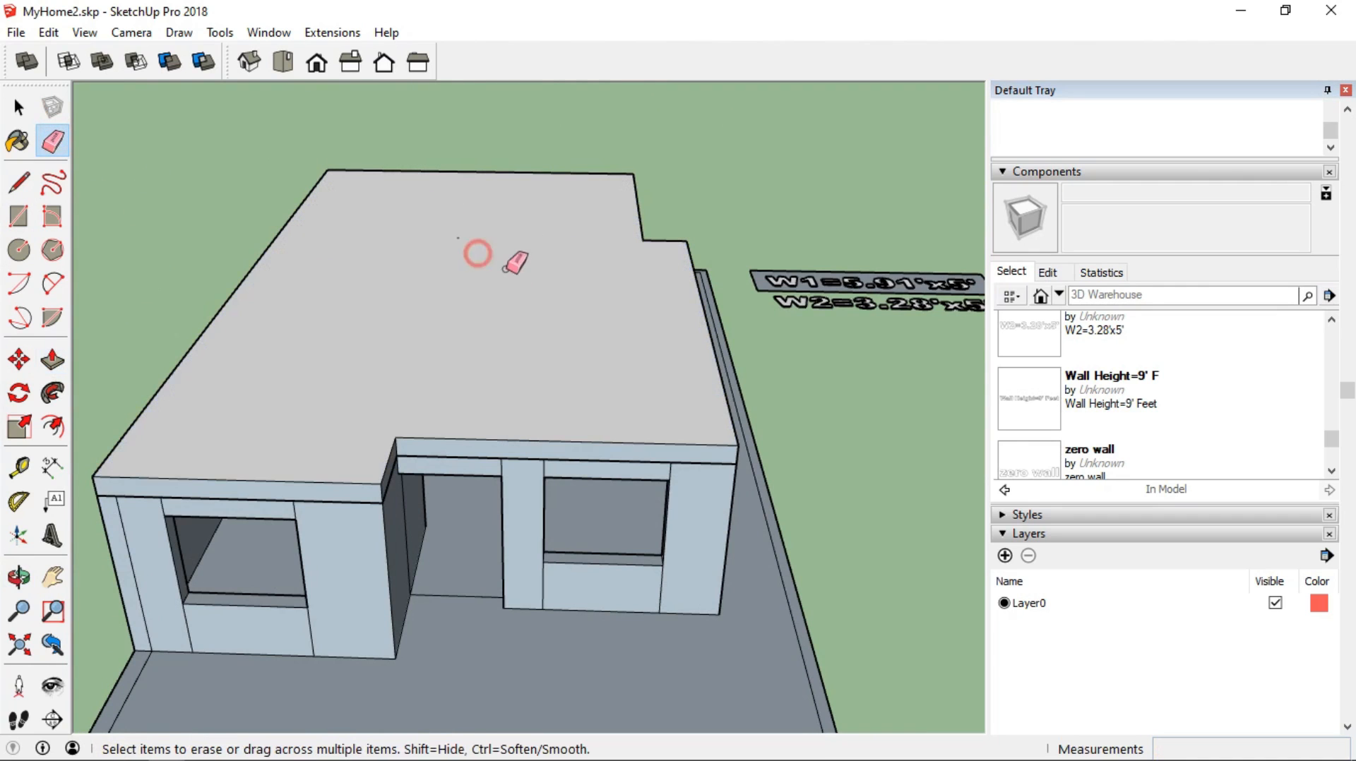
scroll(500, 311, "down", 3)
mouse_move(476, 324)
middle_mouse_down()
mouse_move(509, 227)
mouse_move(811, 255)
mouse_move(696, 458)
mouse_move(784, 305)
mouse_move(163, 303)
middle_mouse_up()
scroll(571, 273, "up", 5)
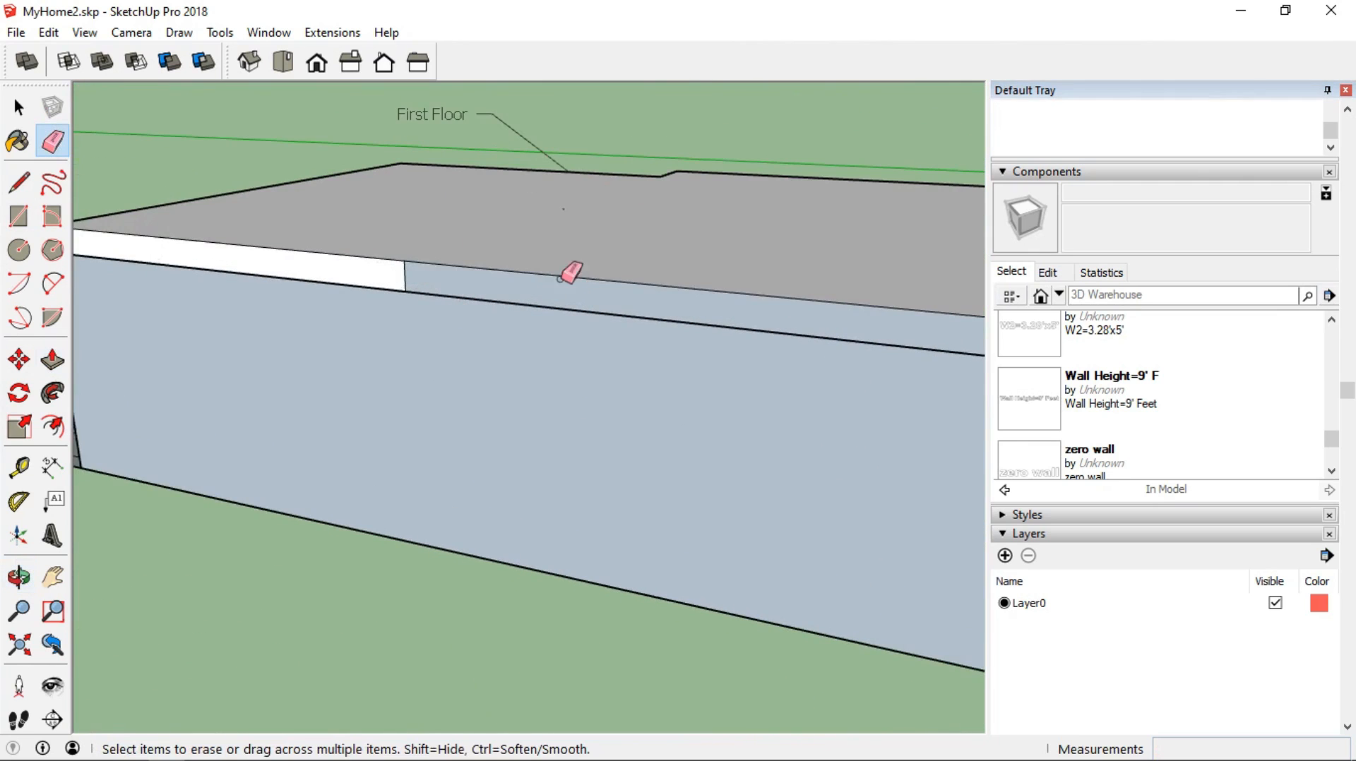
left_click(405, 280)
Push/Pull the slab's side face at the step in the outline out 0.85' to the wall's outer edge
scroll(456, 289, "down", 5)
middle_click_drag(455, 288, 511, 384)
scroll(639, 332, "up", 5)
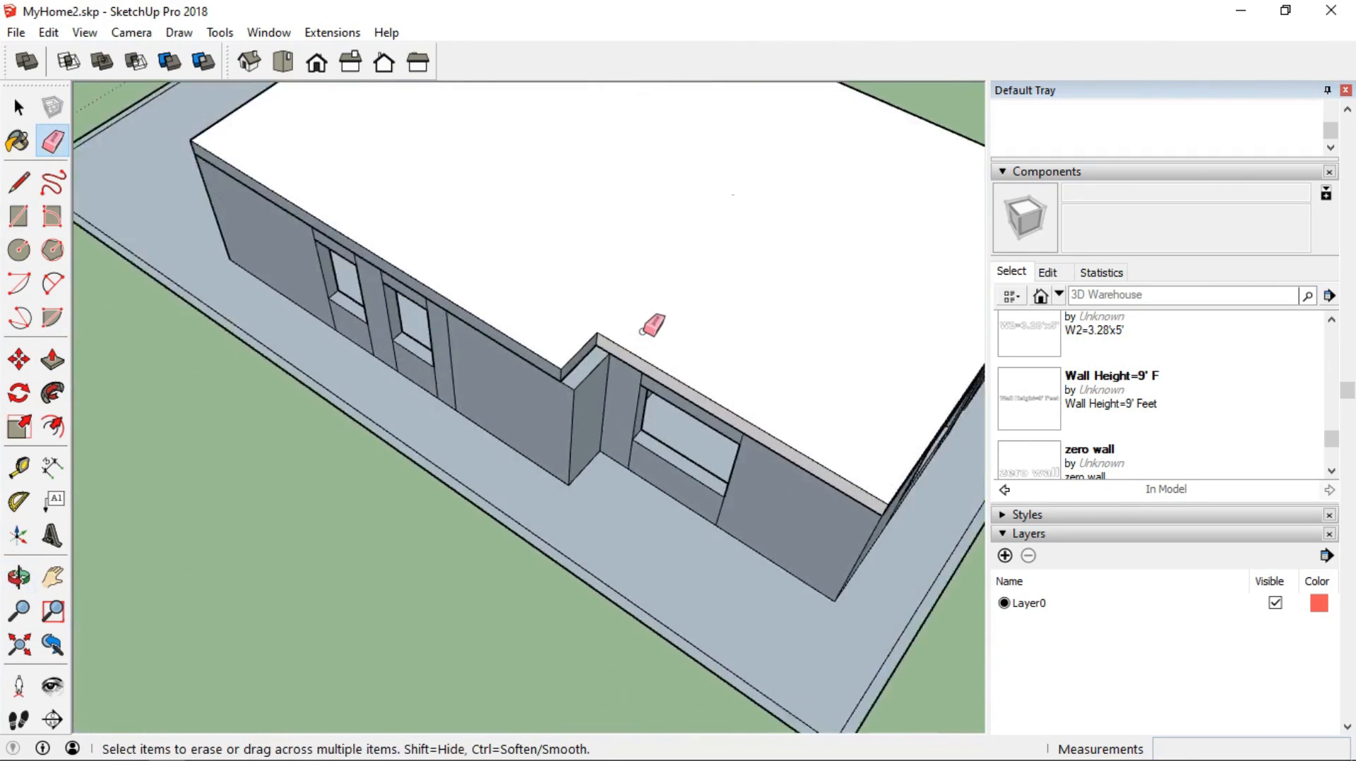
left_click(52, 359)
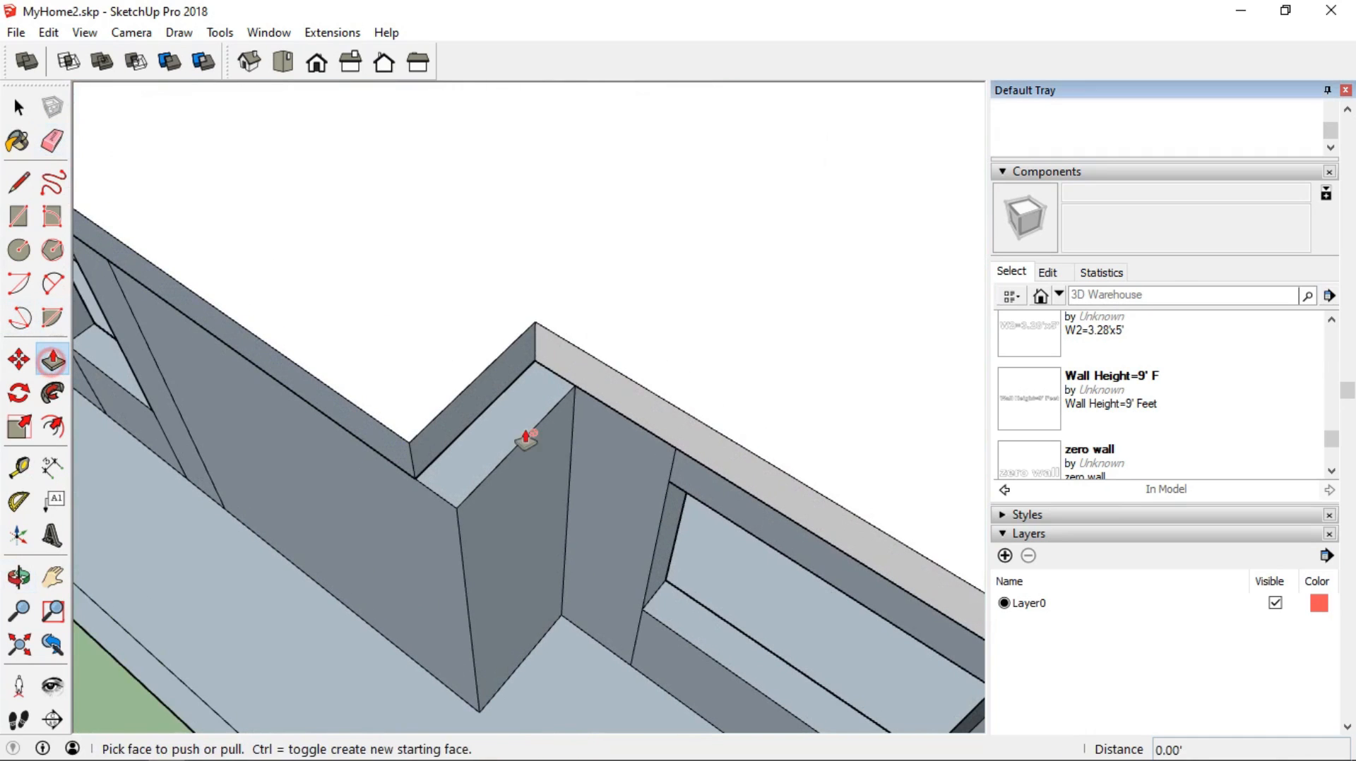
left_click_drag(485, 402, 523, 485)
scroll(393, 433, "down", 3)
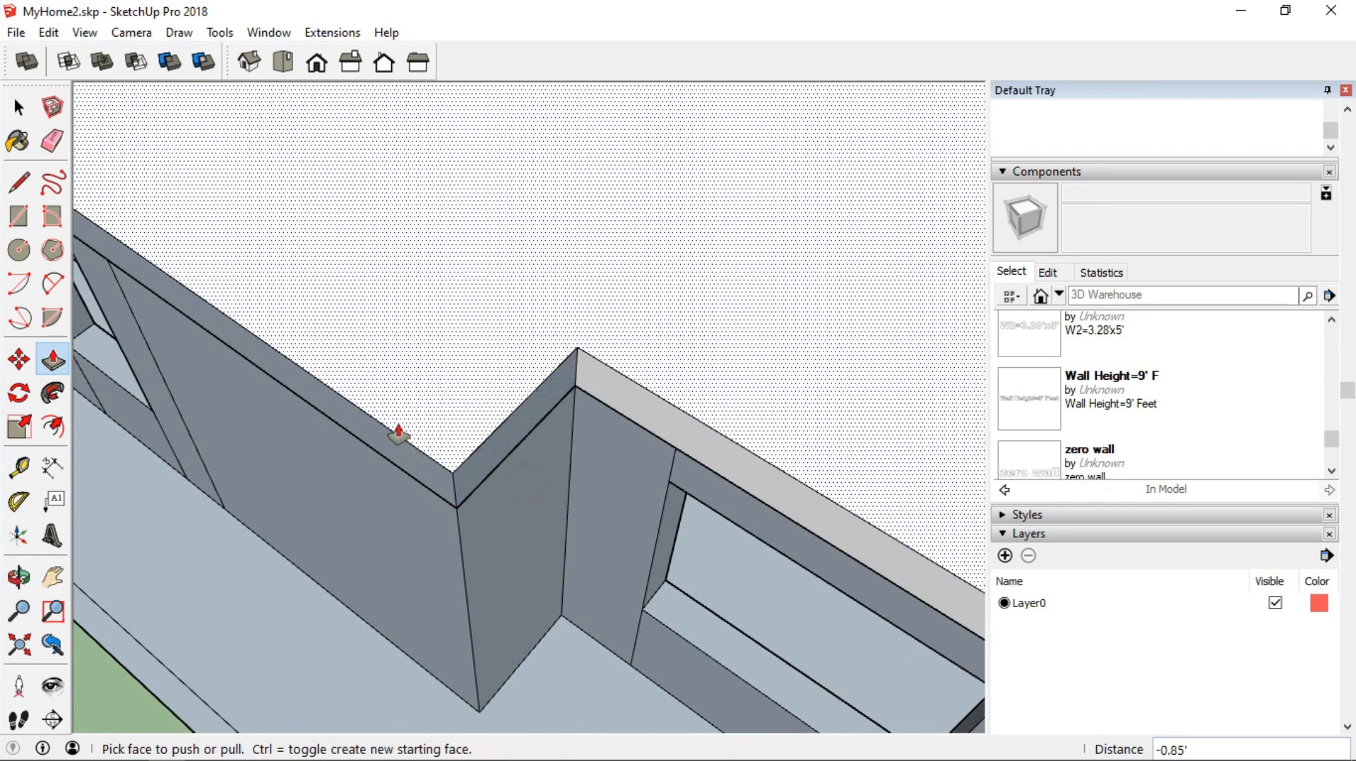
scroll(387, 417, "down", 5)
key("space")
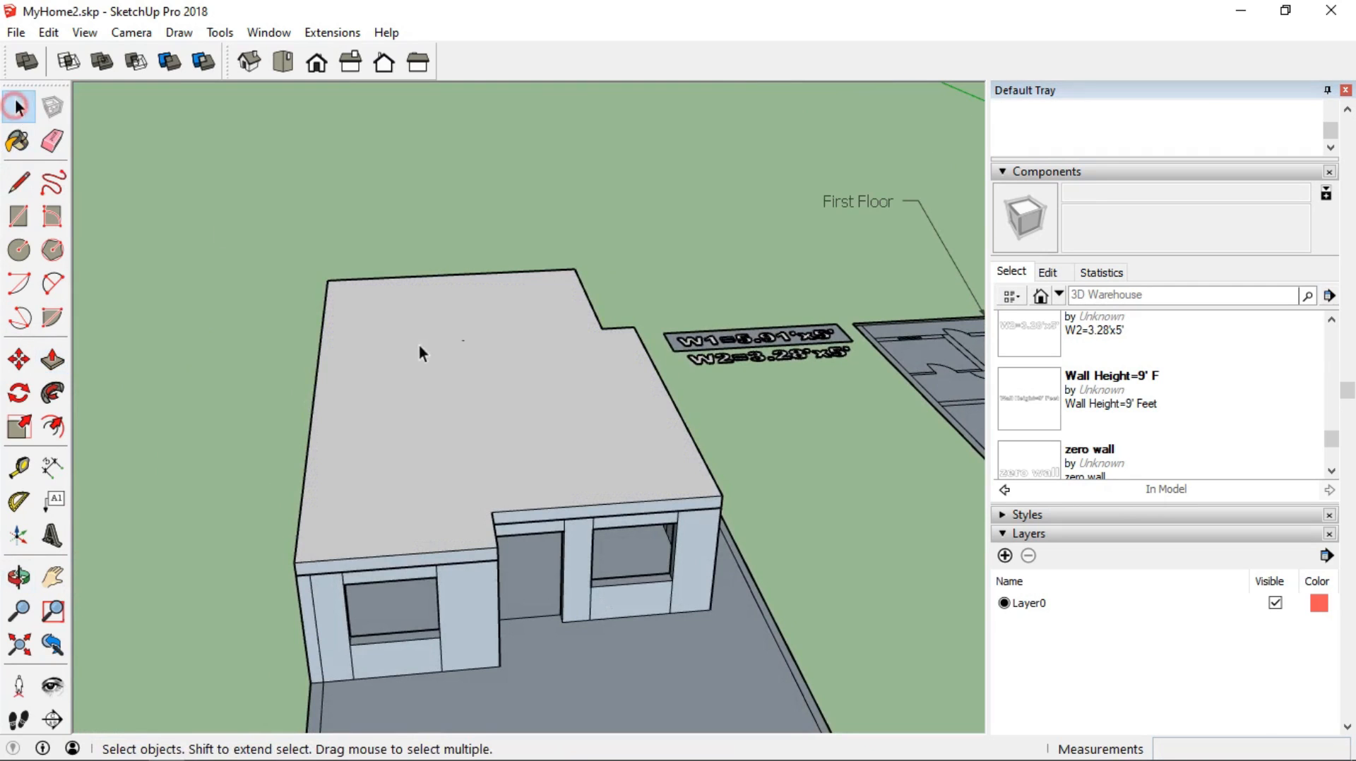
double_click(434, 360)
right_click(433, 362)
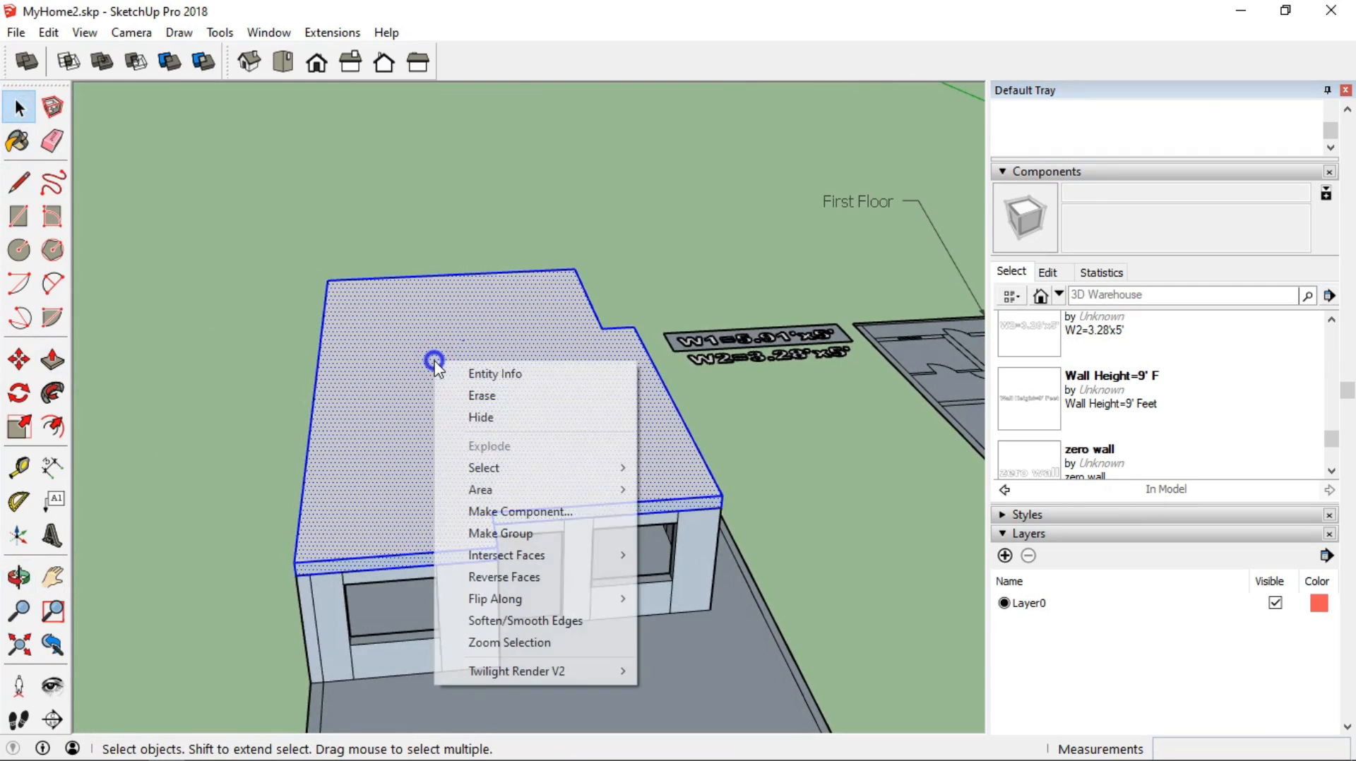
left_click(197, 295)
Select all connected geometry of the roof slab and make it a group
triple_click(418, 380)
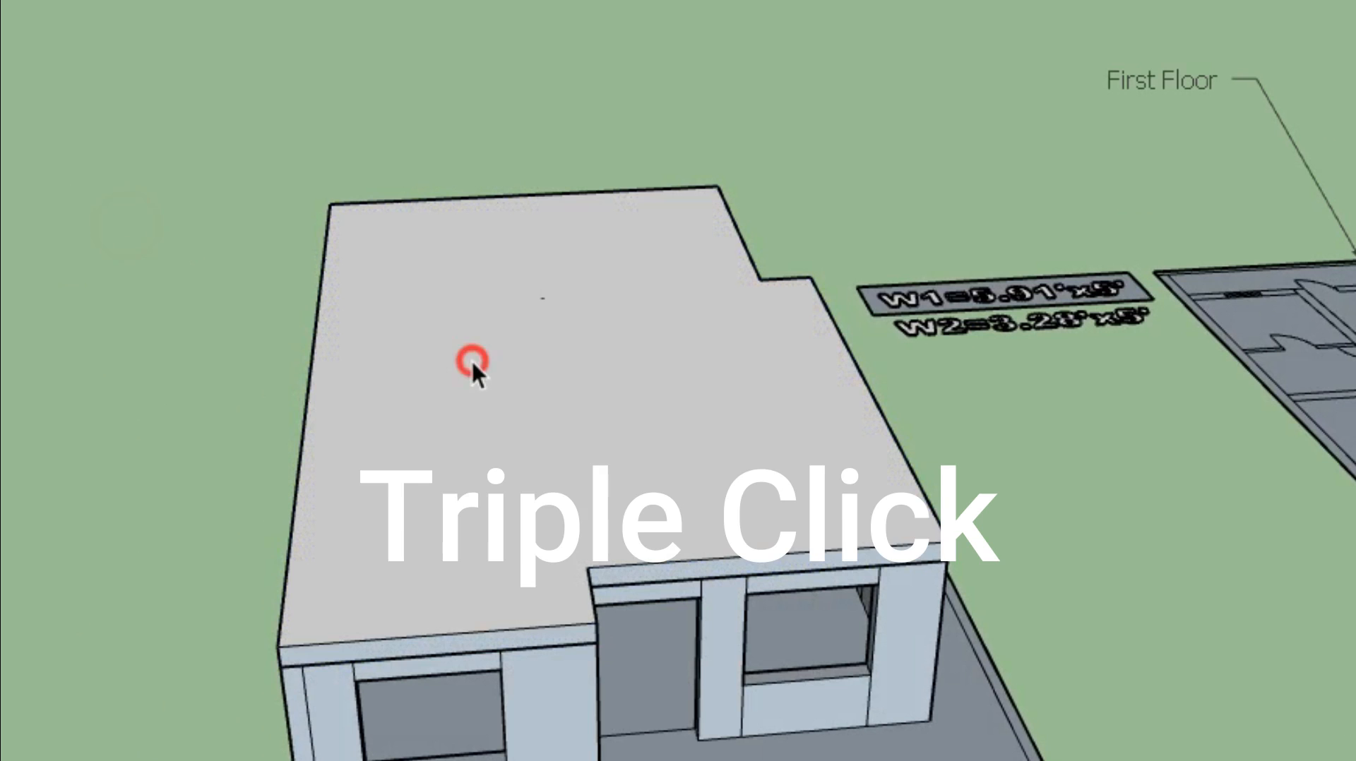
right_click(472, 360)
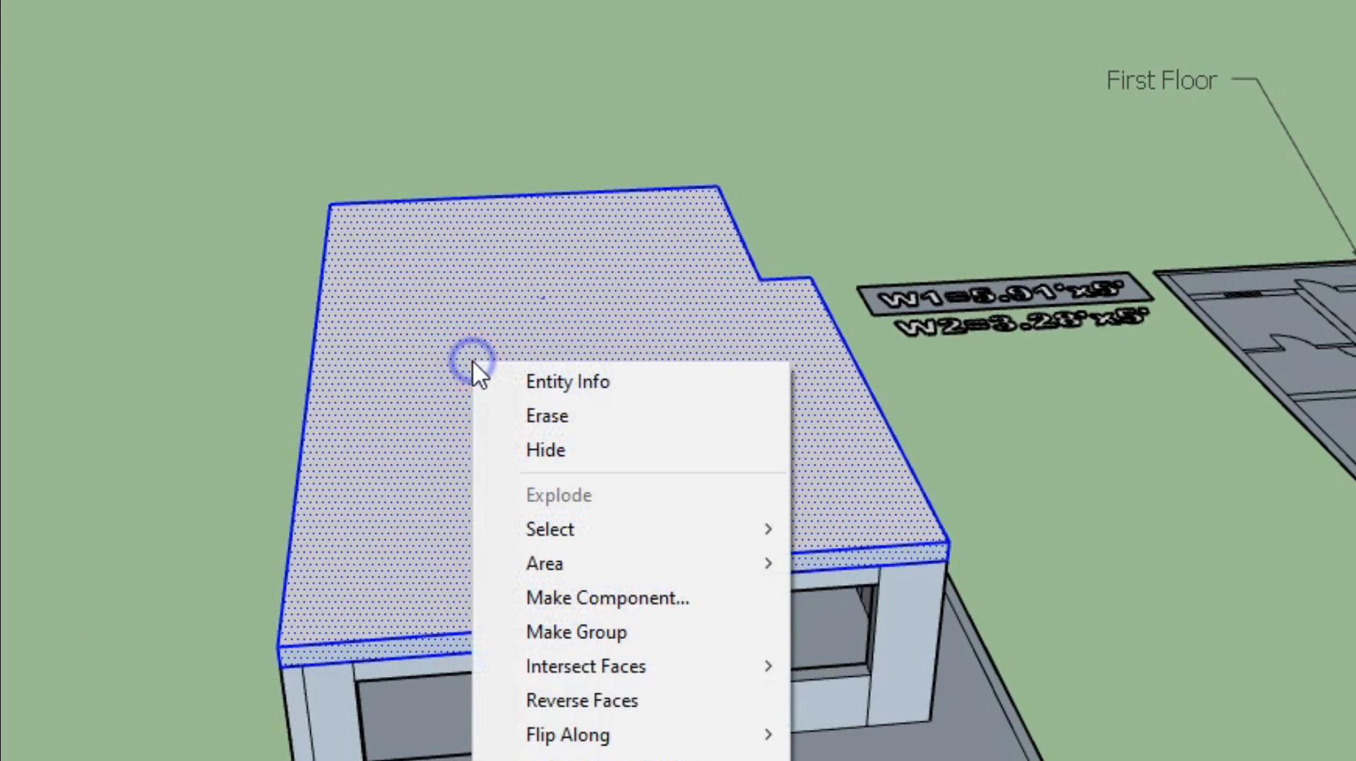
left_click(652, 632)
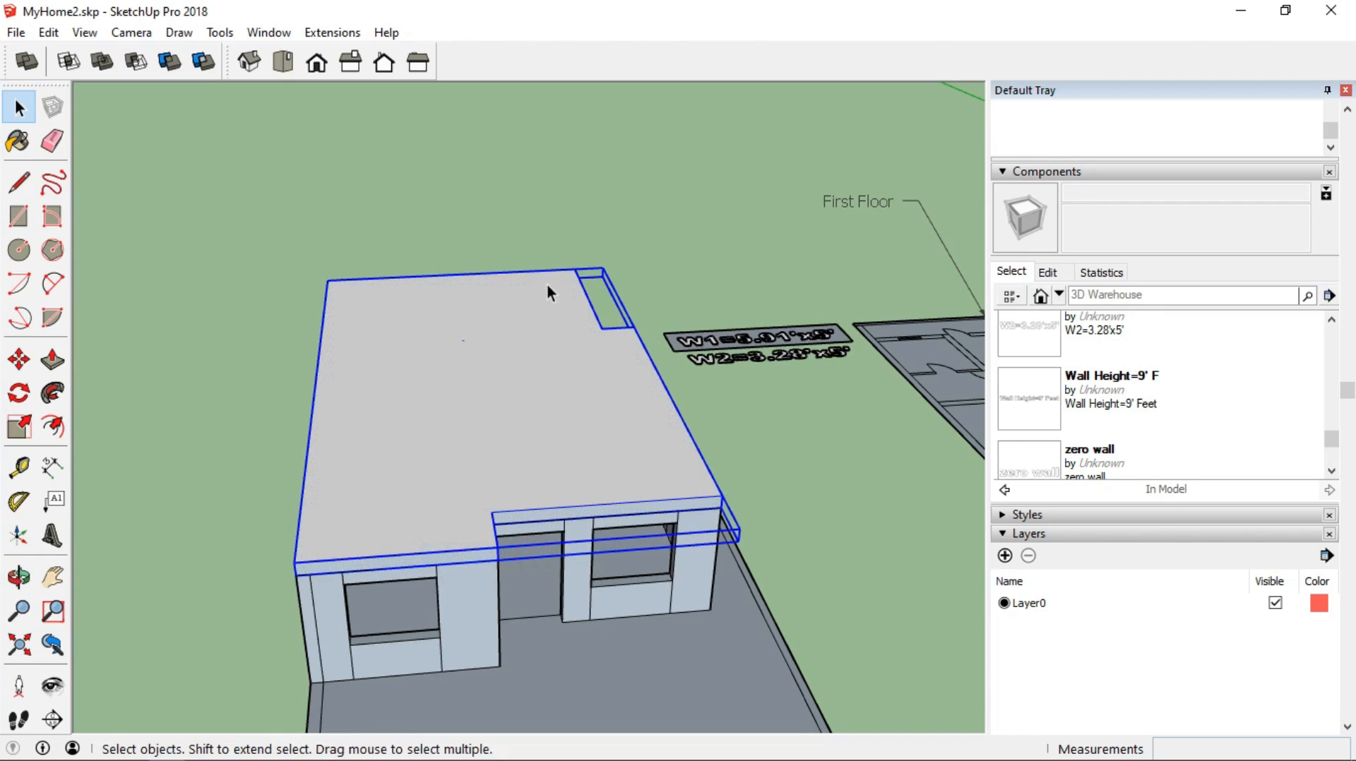
left_click(193, 160)
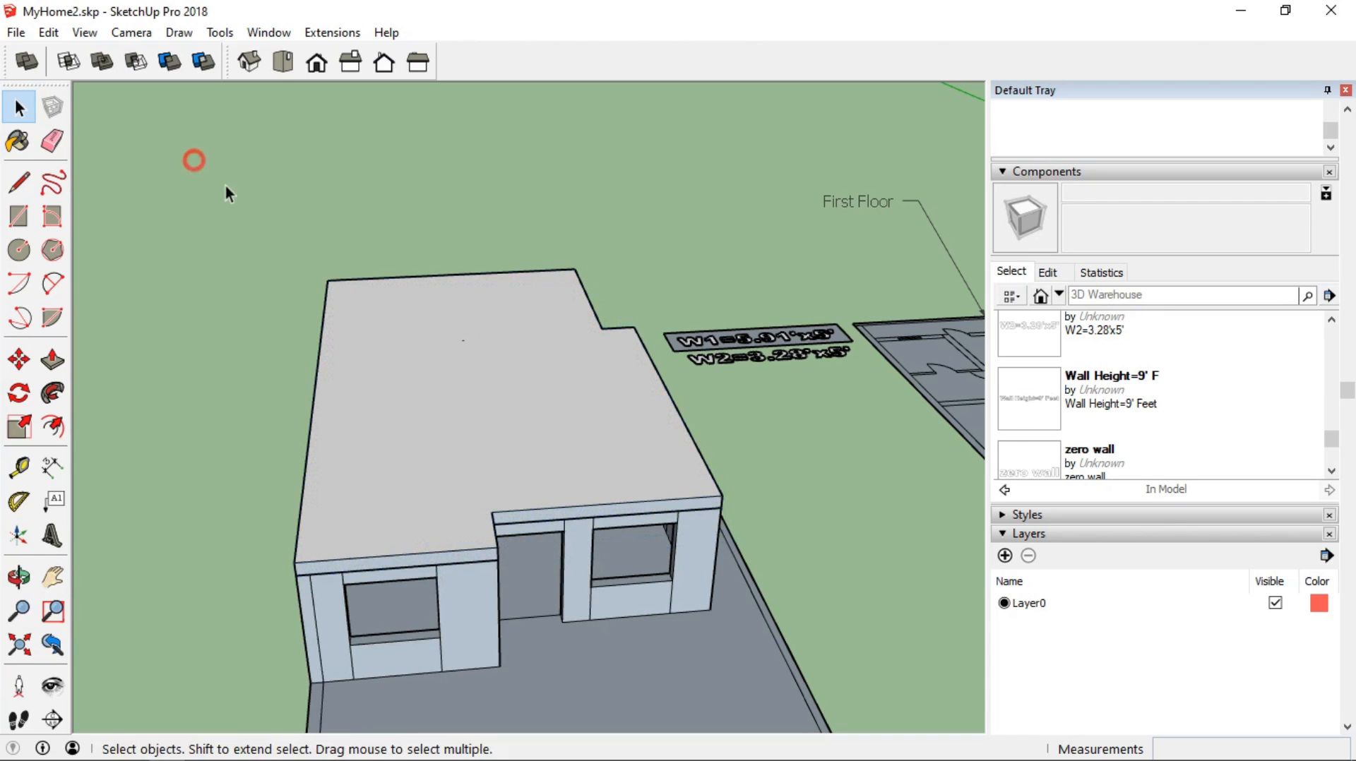
Hide the roof slab group to expose the ground floor interior
left_click(538, 379)
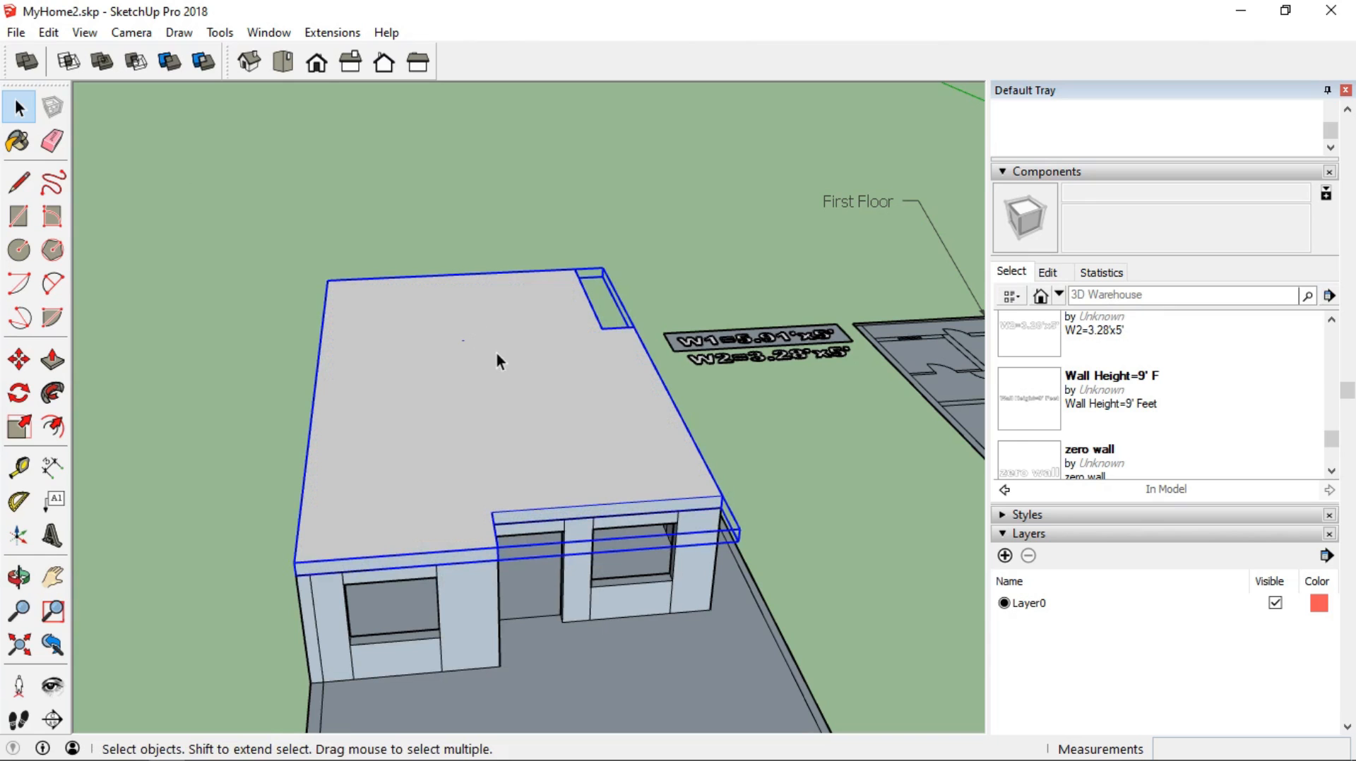
left_click(49, 33)
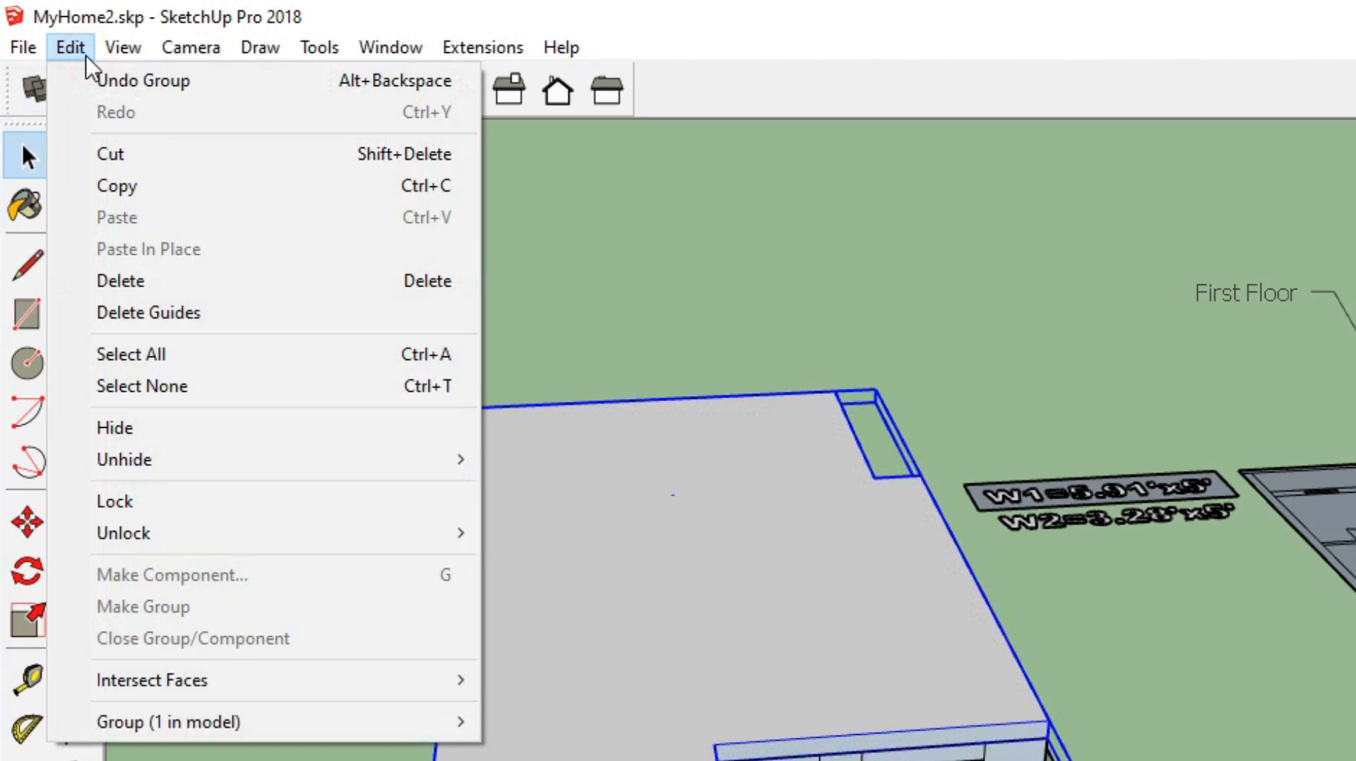
left_click(211, 426)
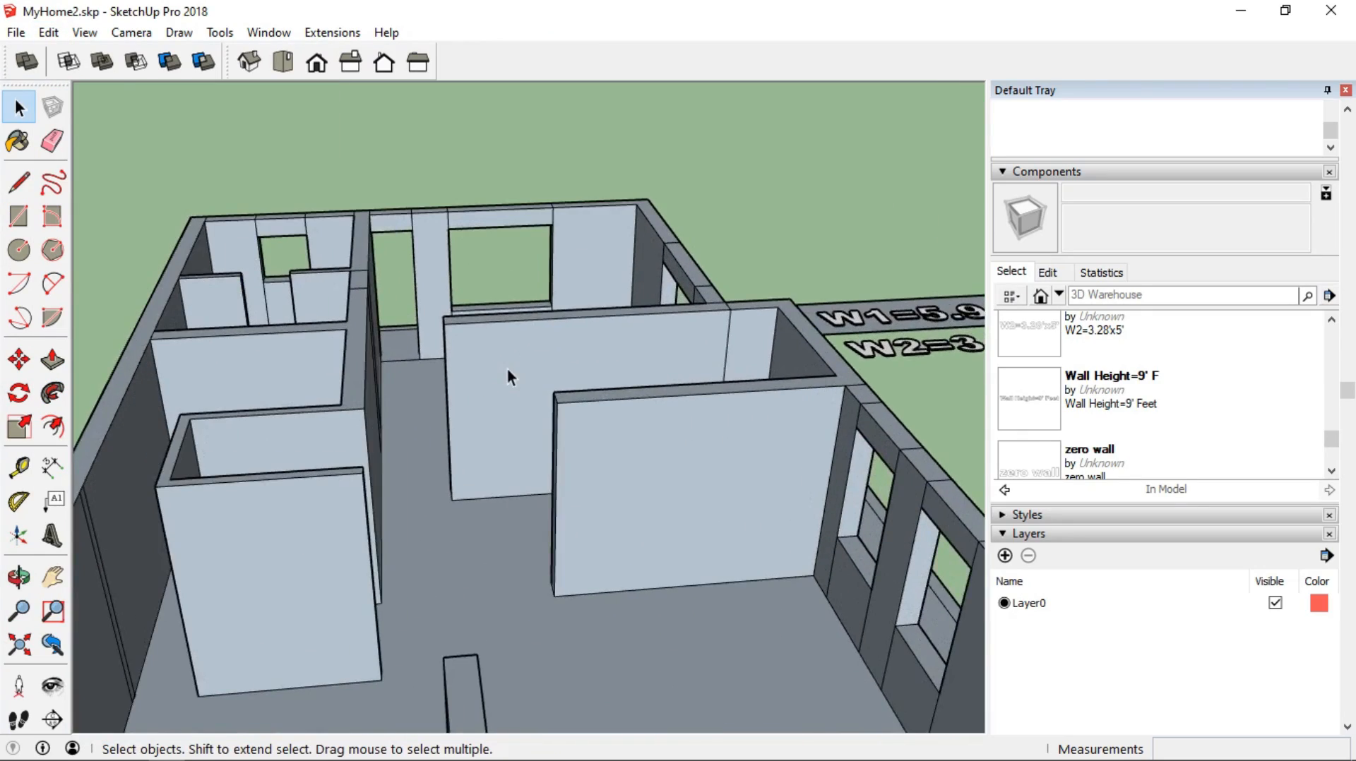
Open the ground floor component for editing near the walls of the small room beside the two side windows
middle_click_drag(507, 367, 376, 321)
scroll(413, 409, "up", 3)
middle_click_drag(413, 409, 423, 381)
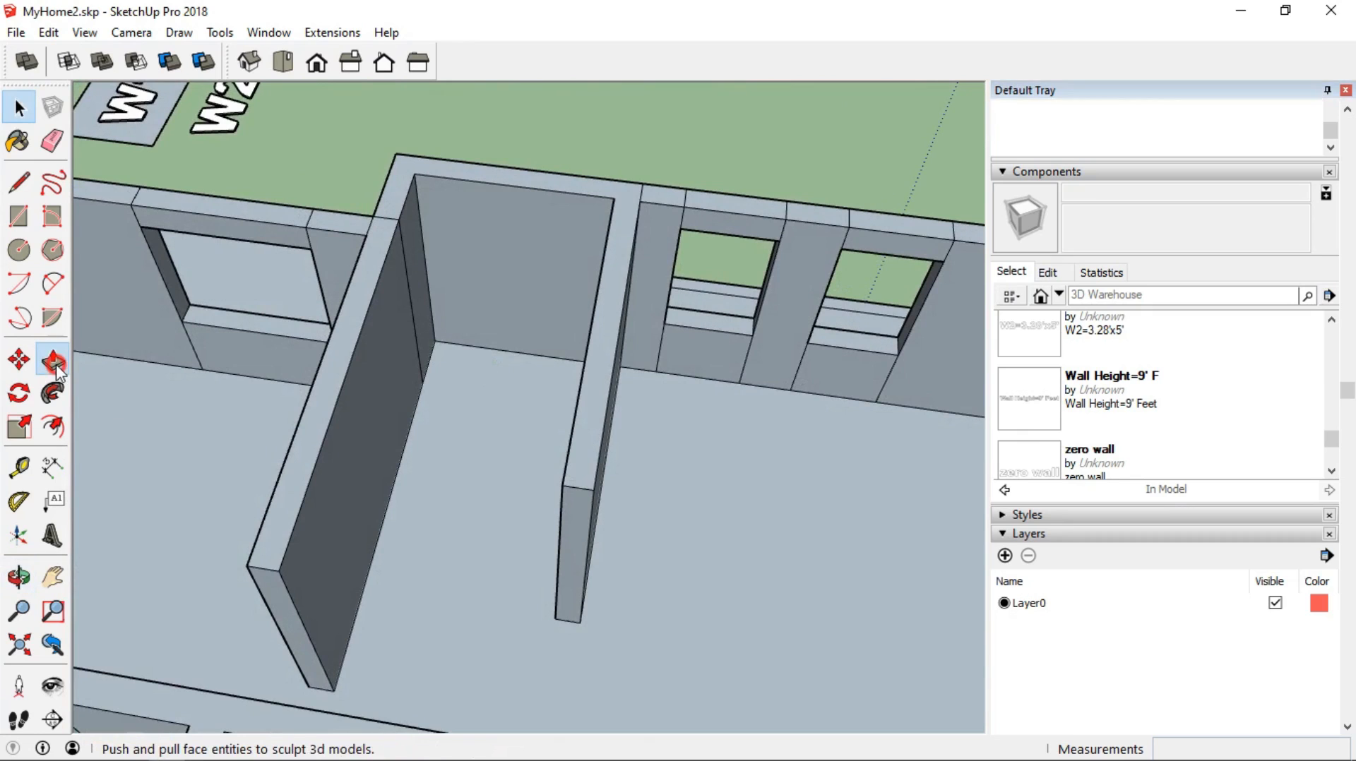
left_click(53, 360)
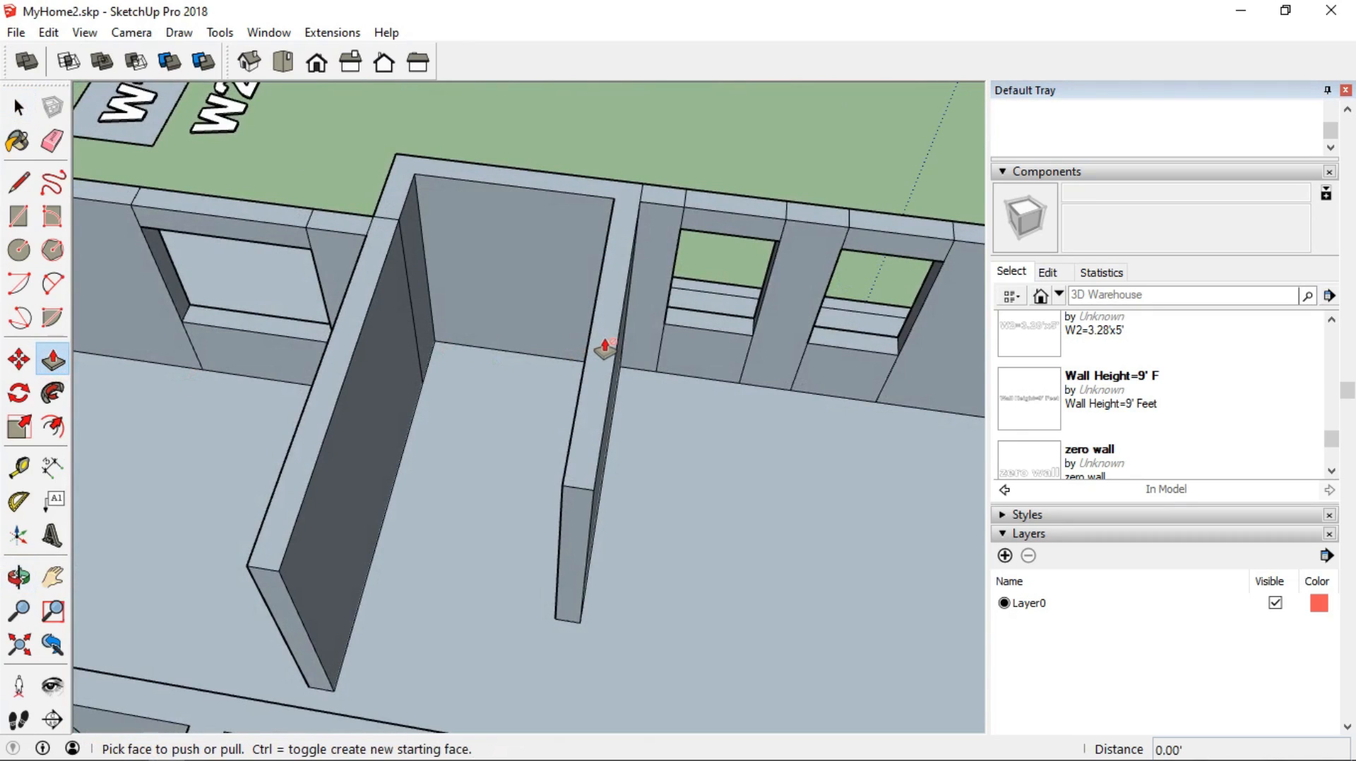
left_click(17, 106)
triple_click(596, 385)
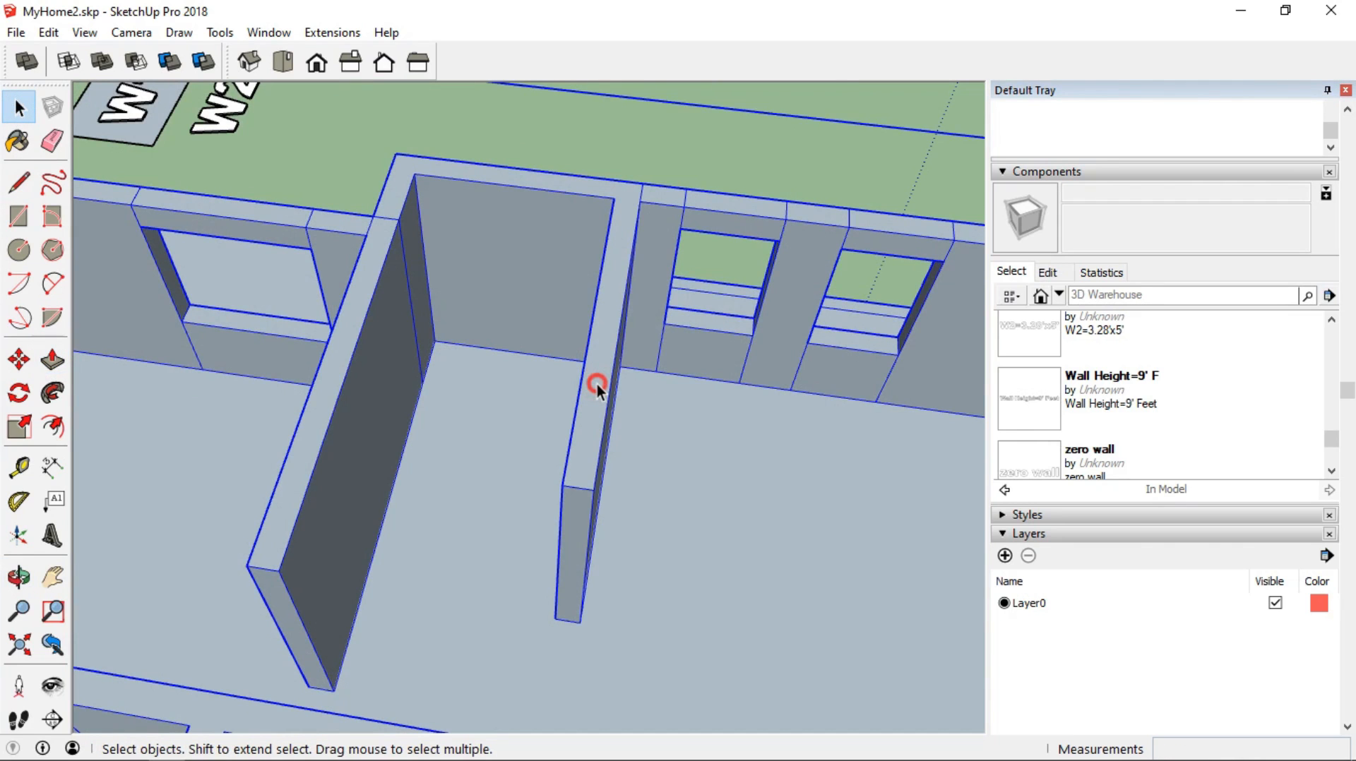
Push/Pull the top faces of the walls enclosing the small side room down 9' to floor level
left_click(596, 384)
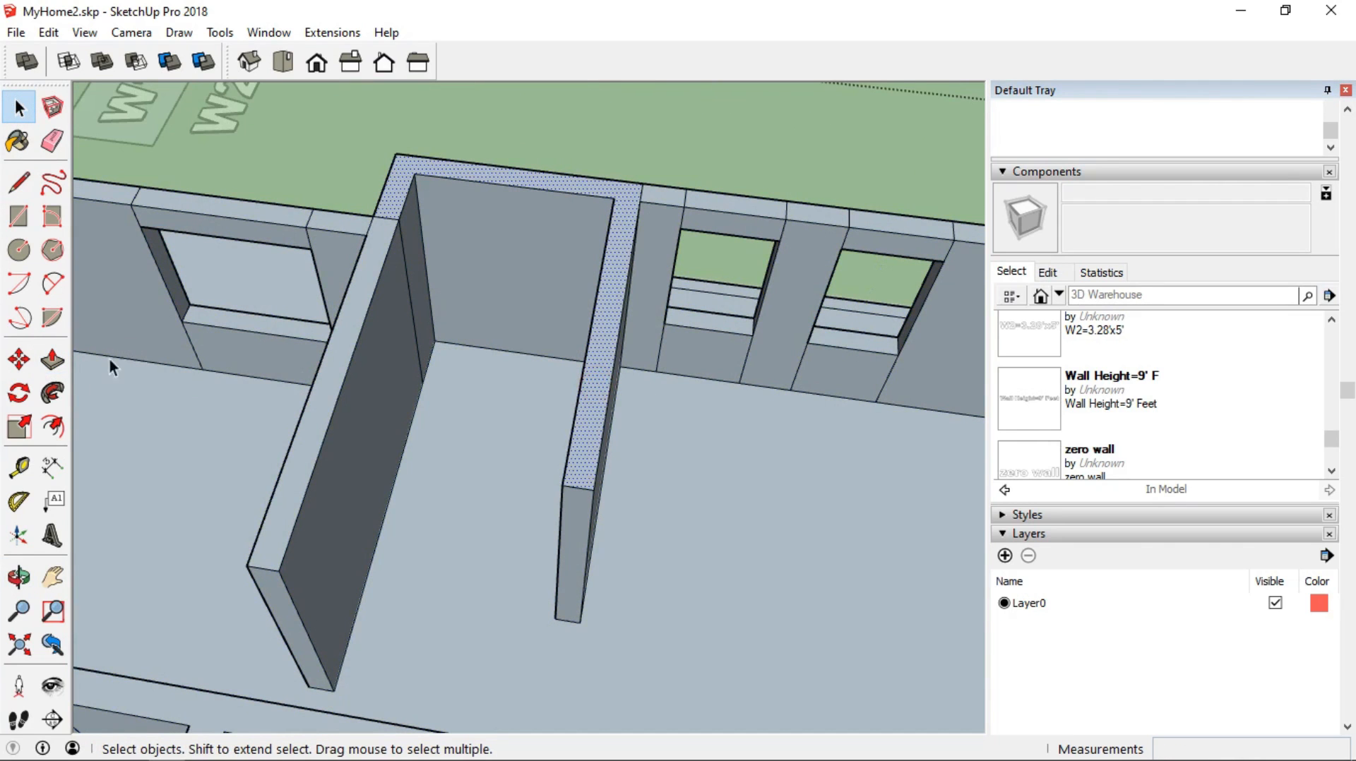
left_click(48, 360)
left_click(604, 372)
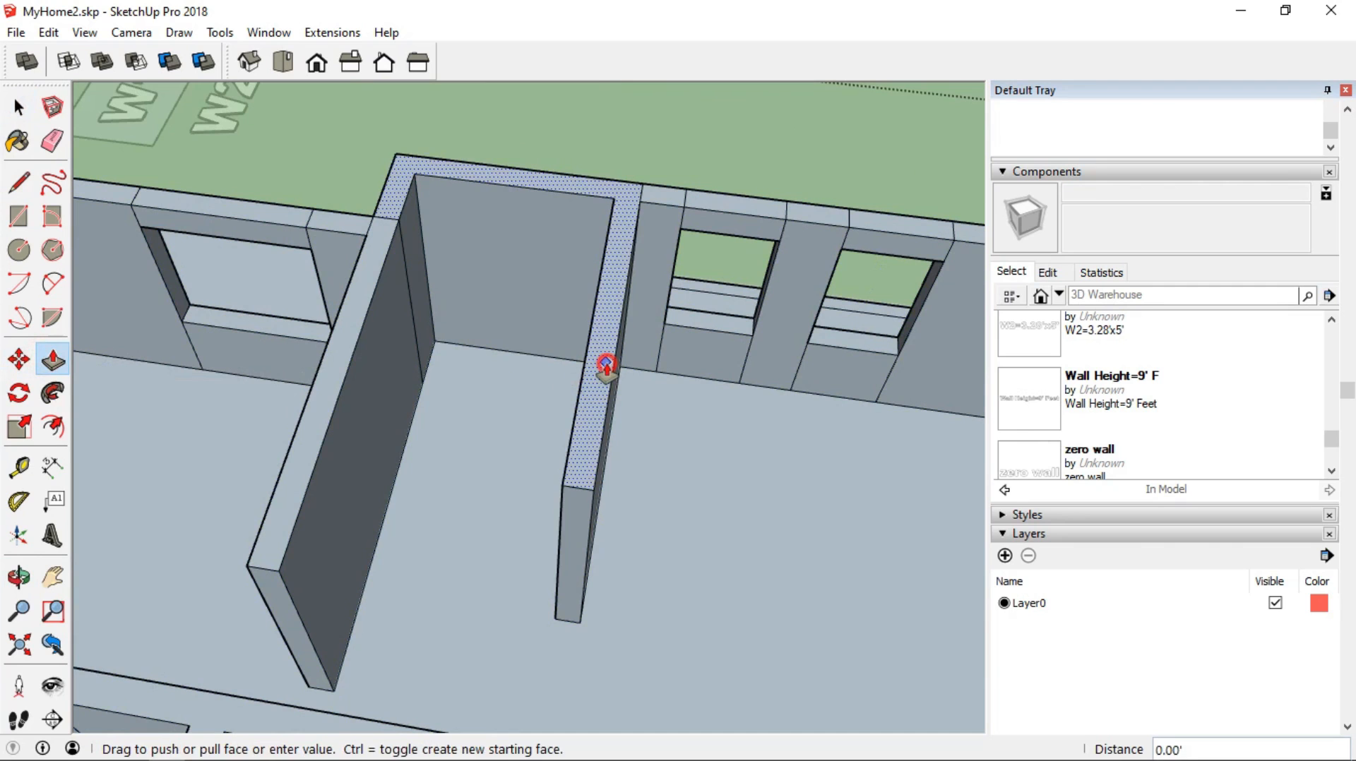
left_click(680, 517)
left_click(311, 421)
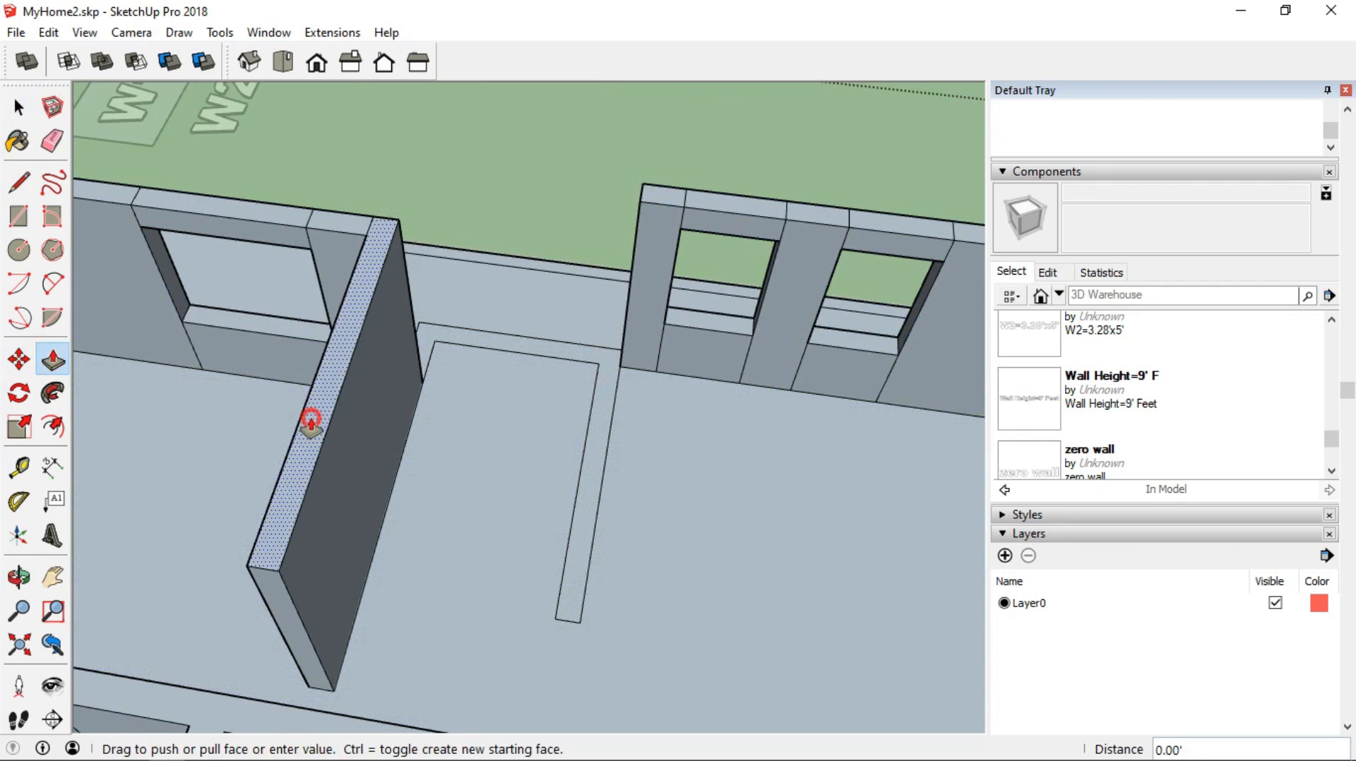
left_click(469, 503)
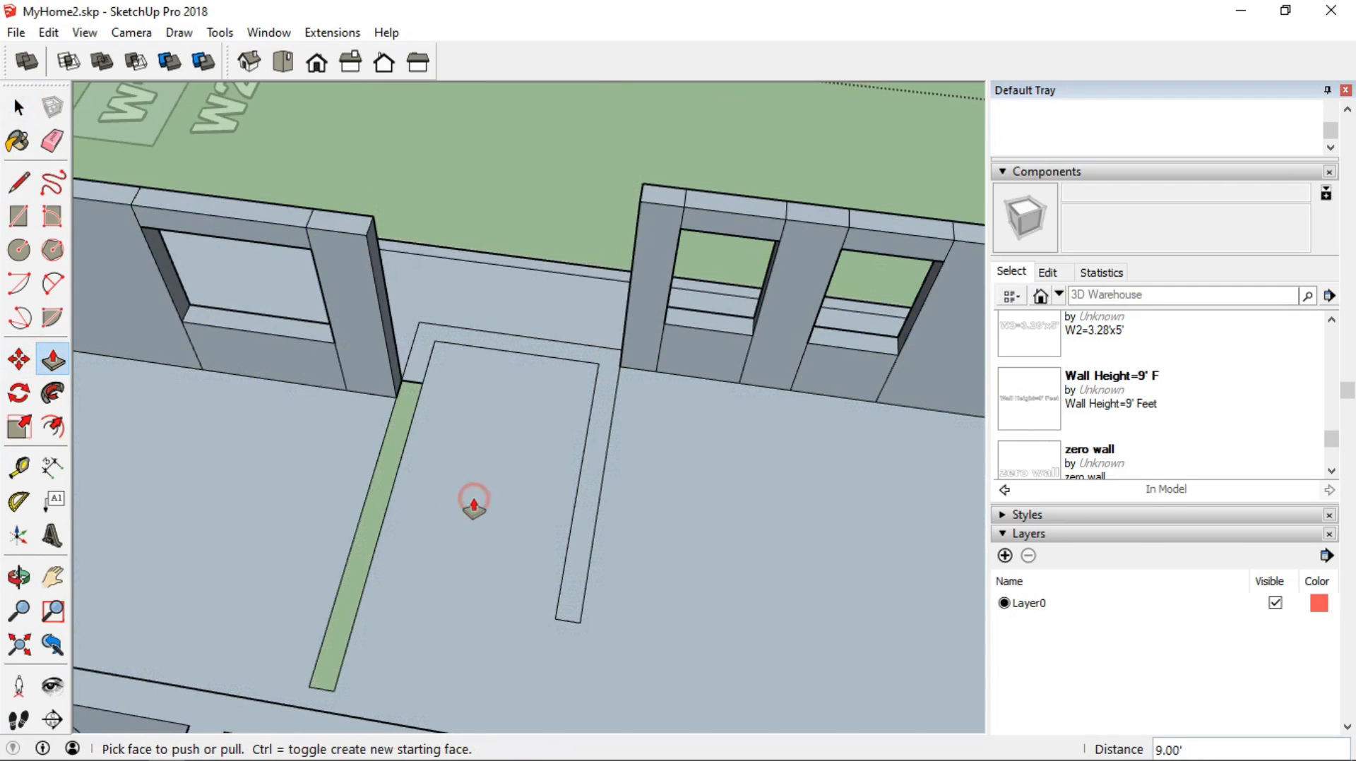
Draw a 0.85' line across the end of the removed wall's footprint to fill the gap in the floor
left_click(19, 182)
left_click(333, 690)
left_click(308, 686)
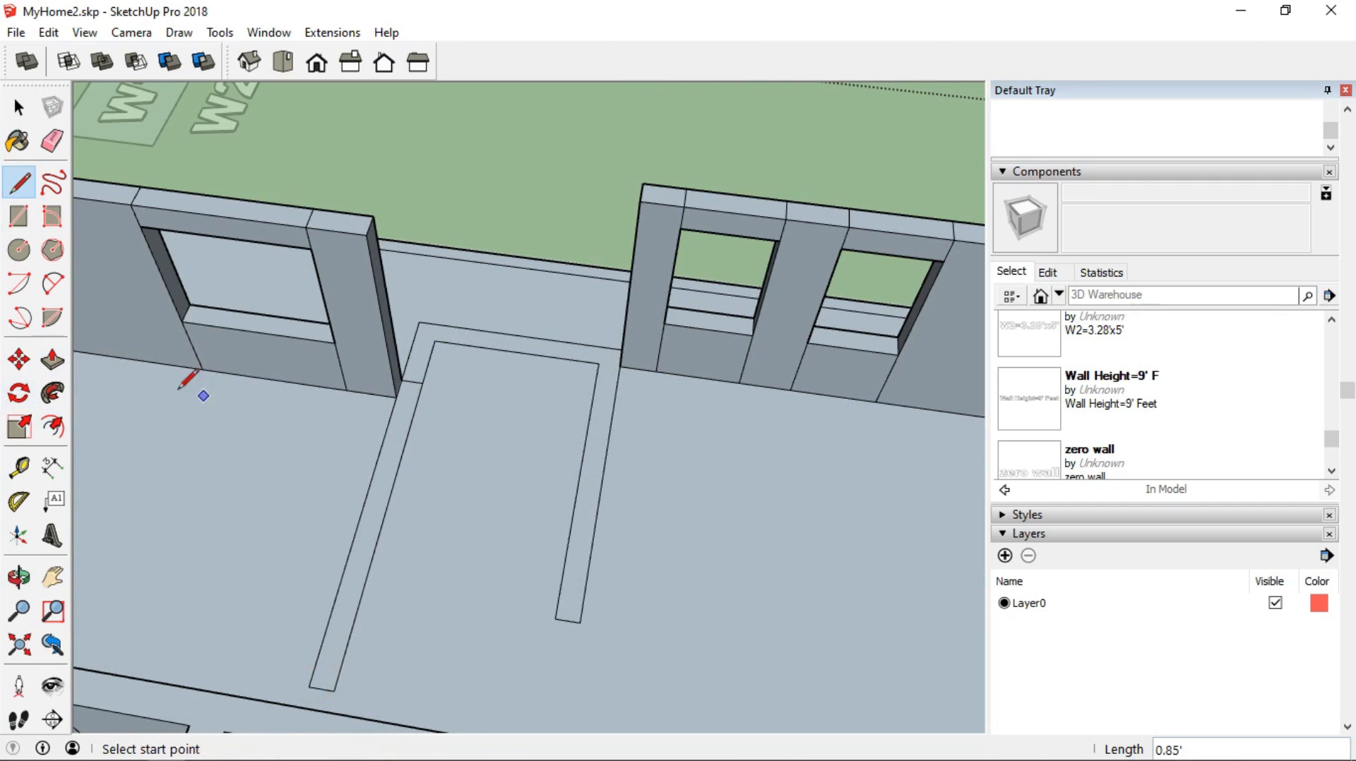
Draw a 6.70' line across the open end of the small room's floor and array copies to the far wall in 12 equal divisions
left_click(555, 619)
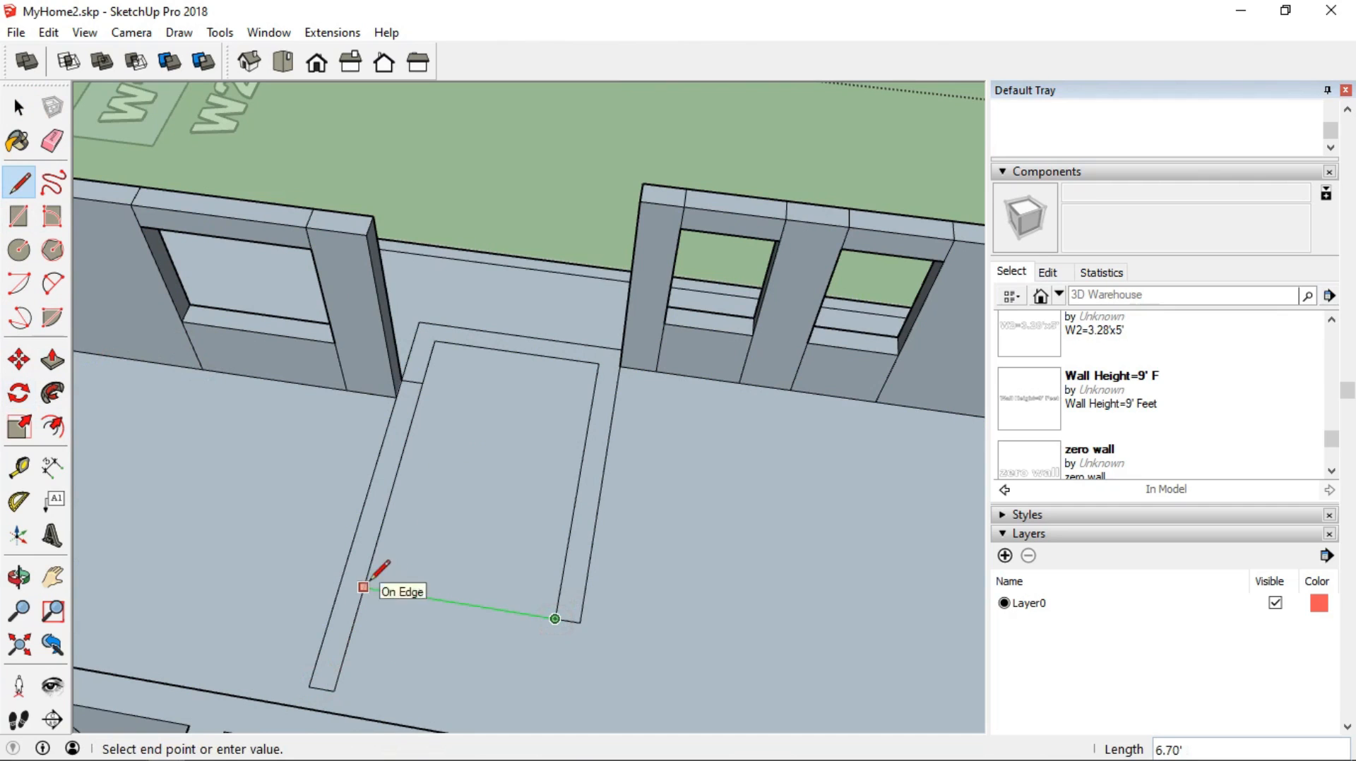
left_click(22, 360)
key("ctrl")
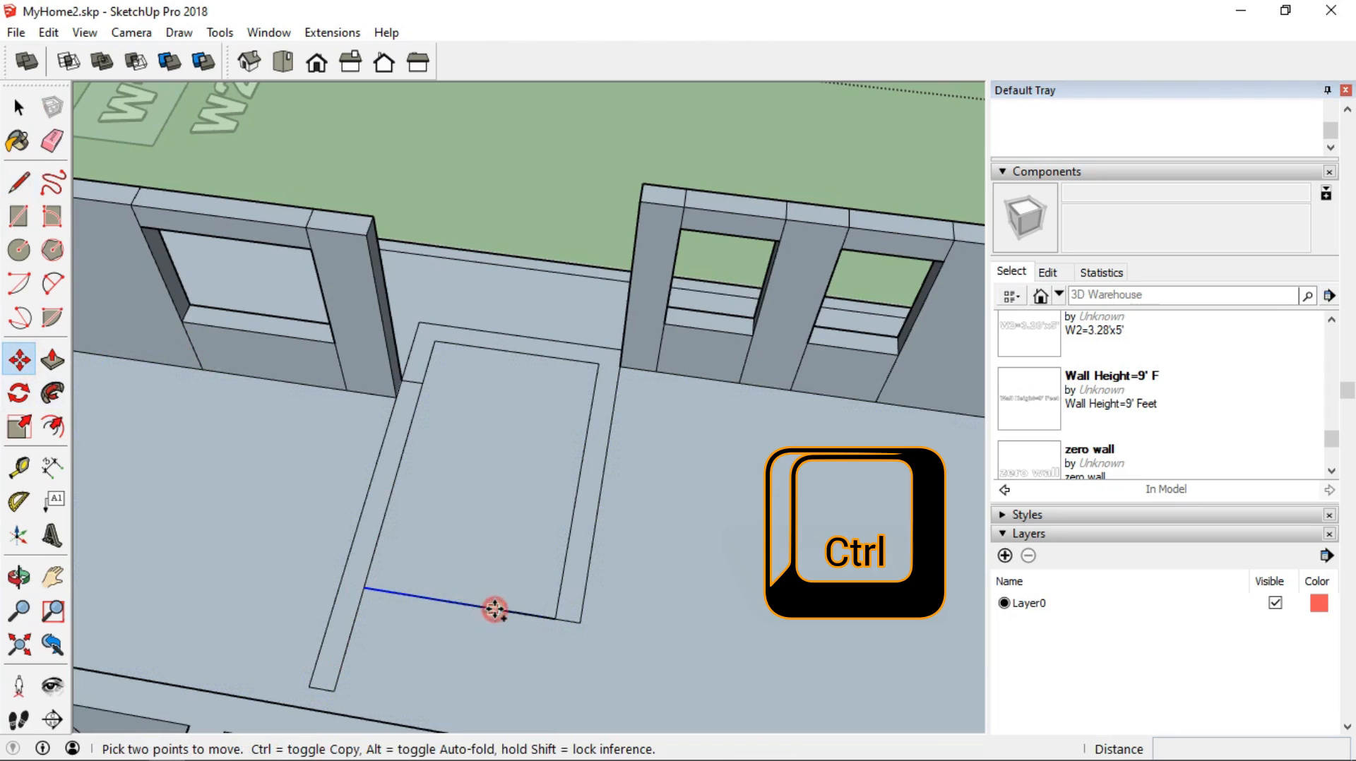
left_click(494, 609)
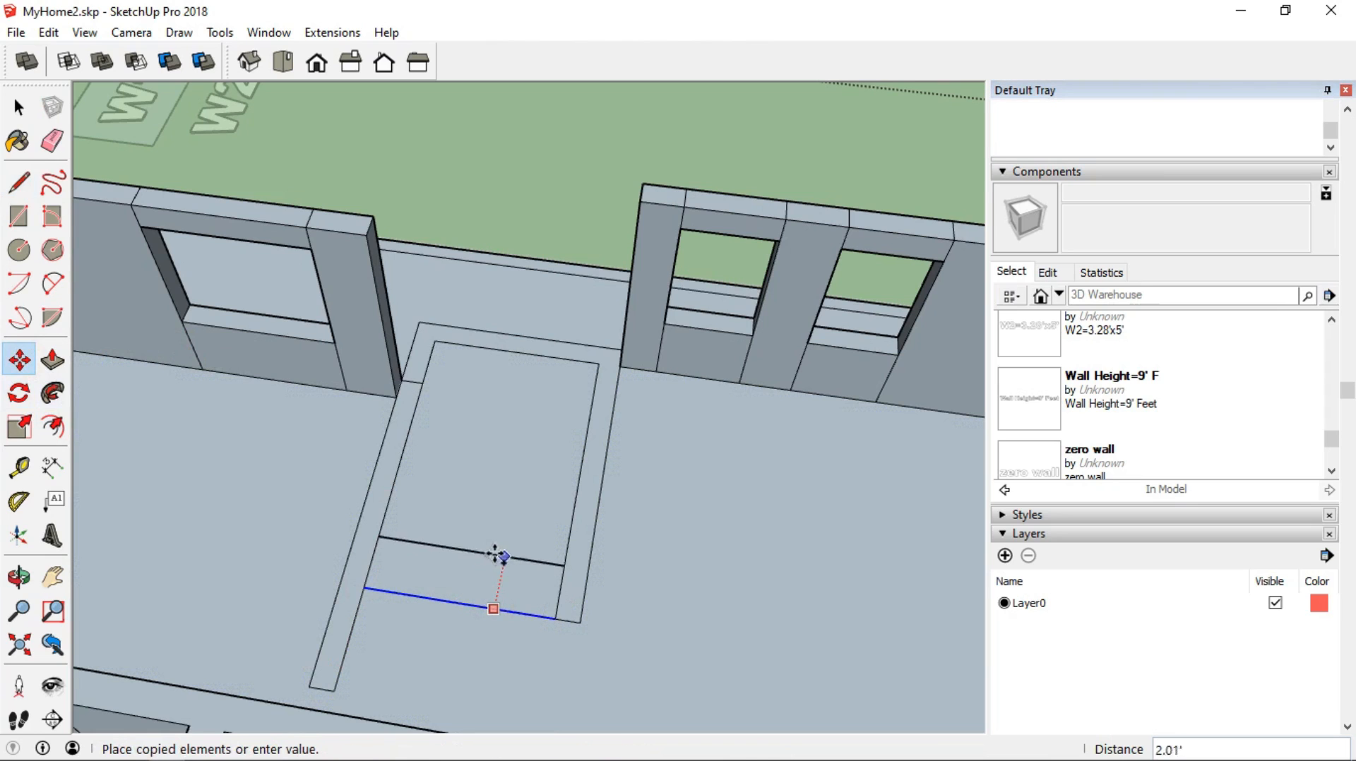
left_click(547, 353)
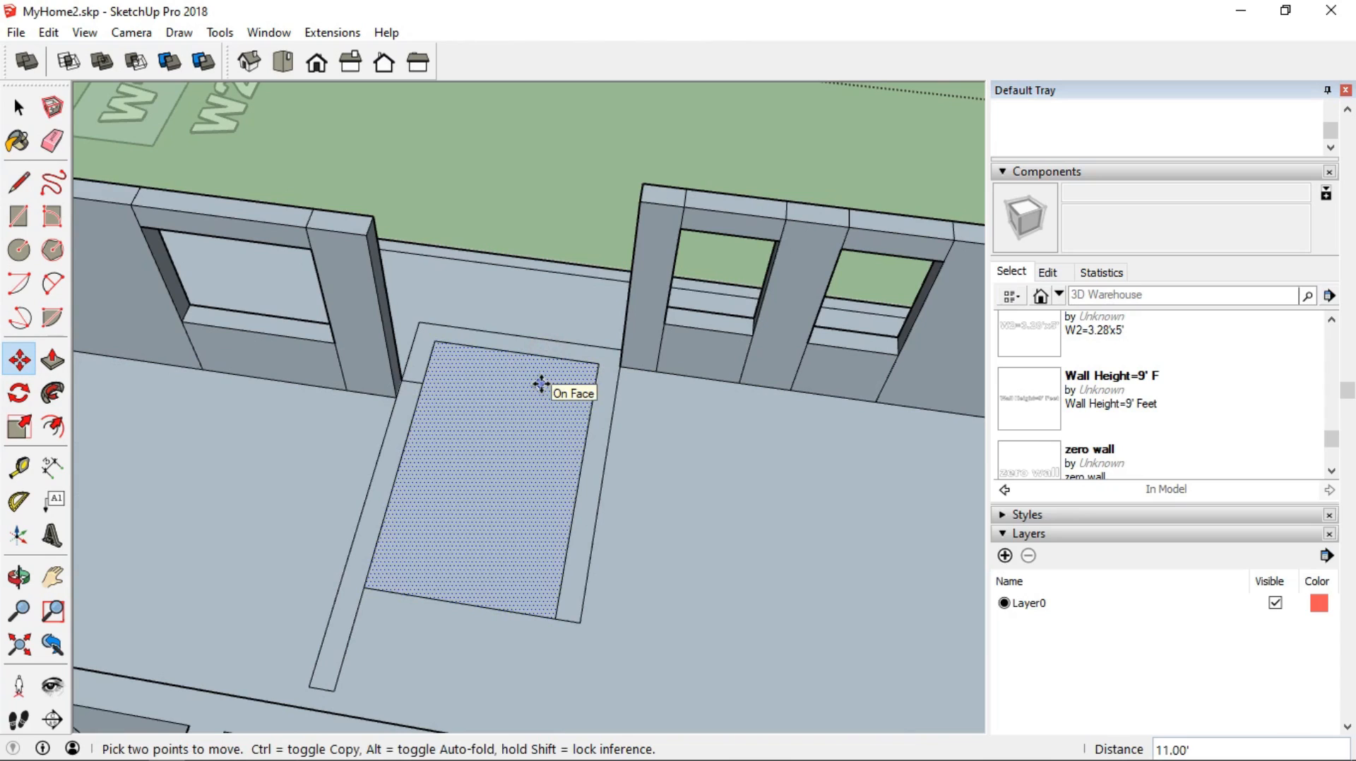
type("/12")
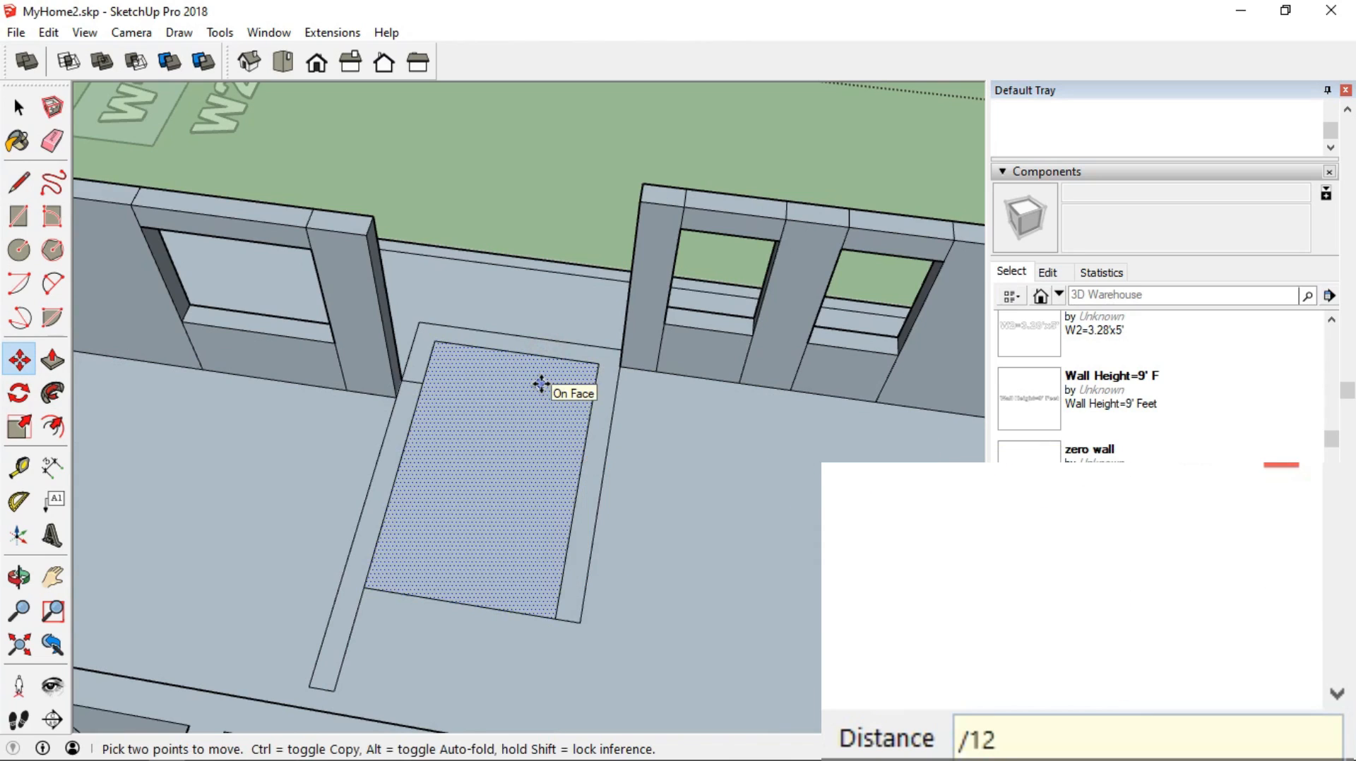
key("Return")
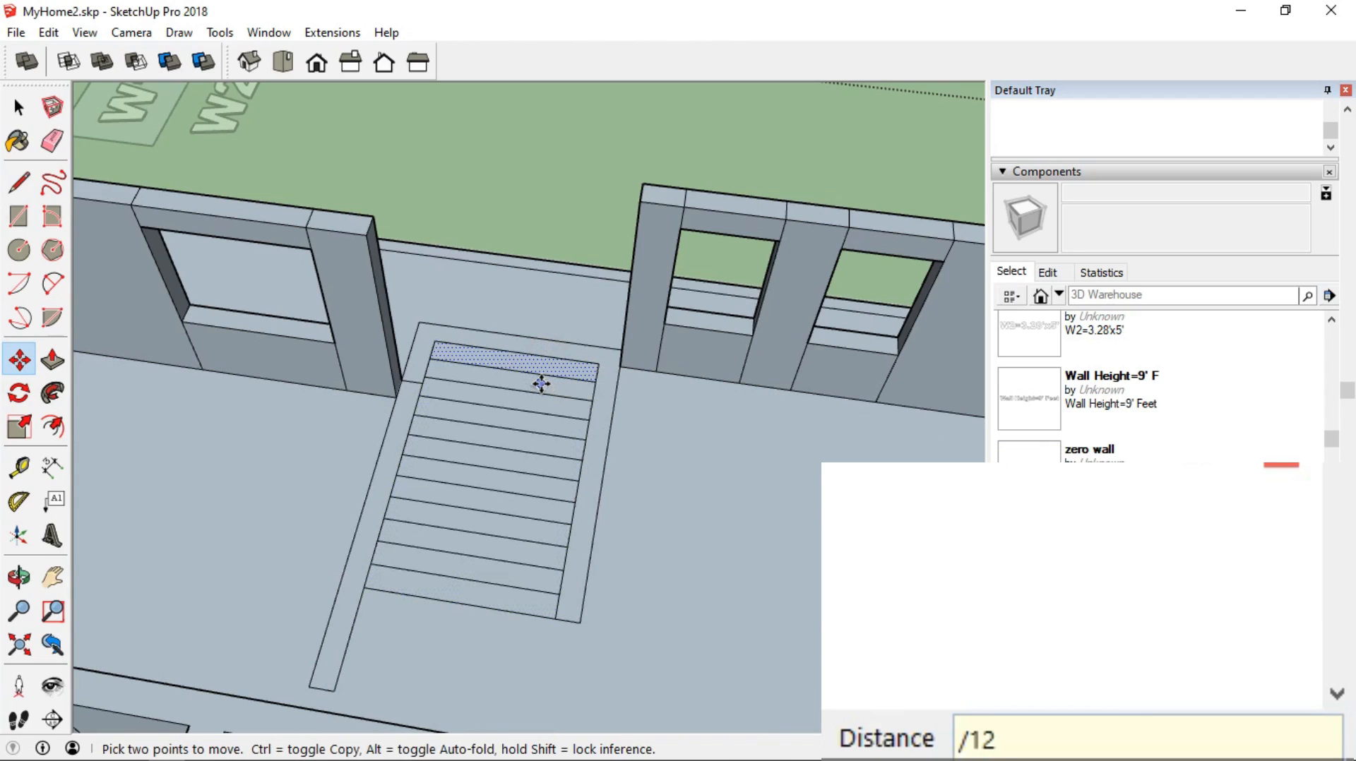
Try 5 divisions for the copied floor lines and restore 12 divisions
type("/5")
key("Return")
type("/")
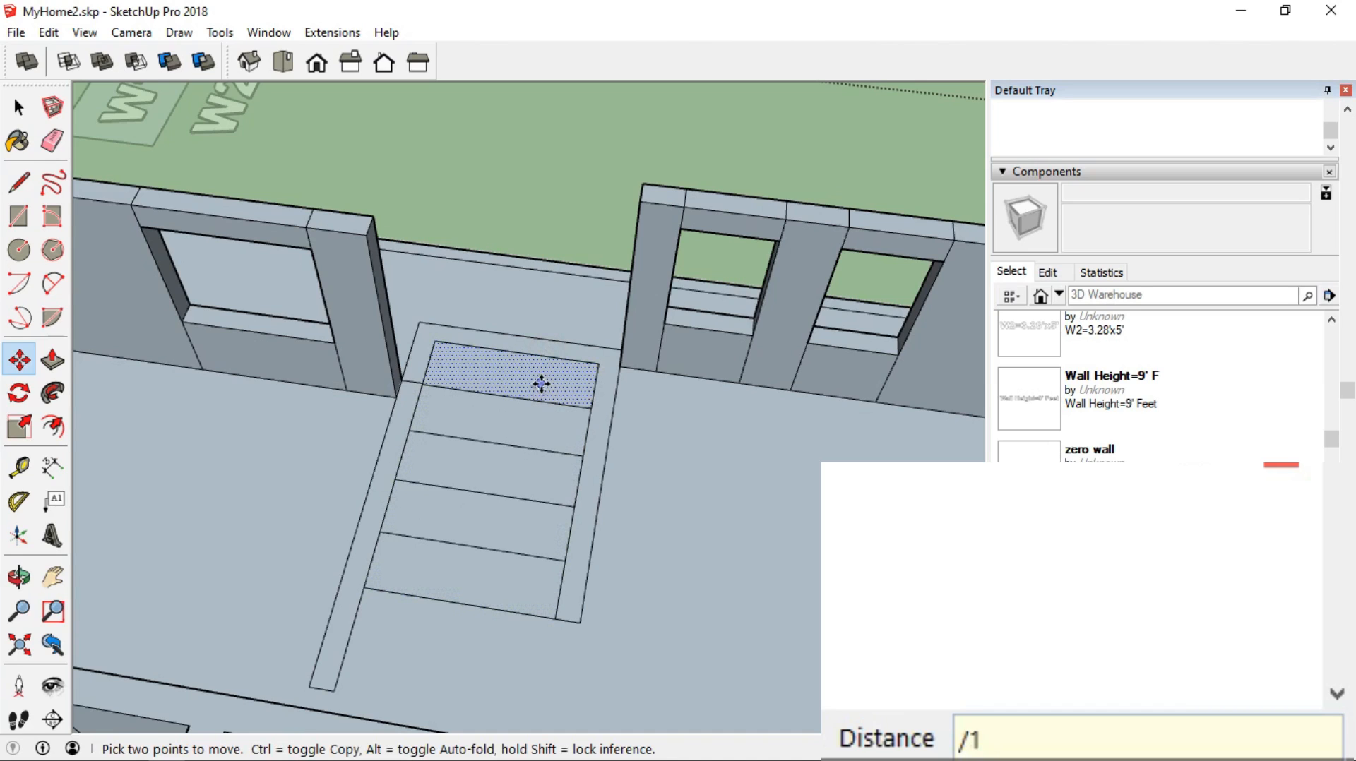
key("Return")
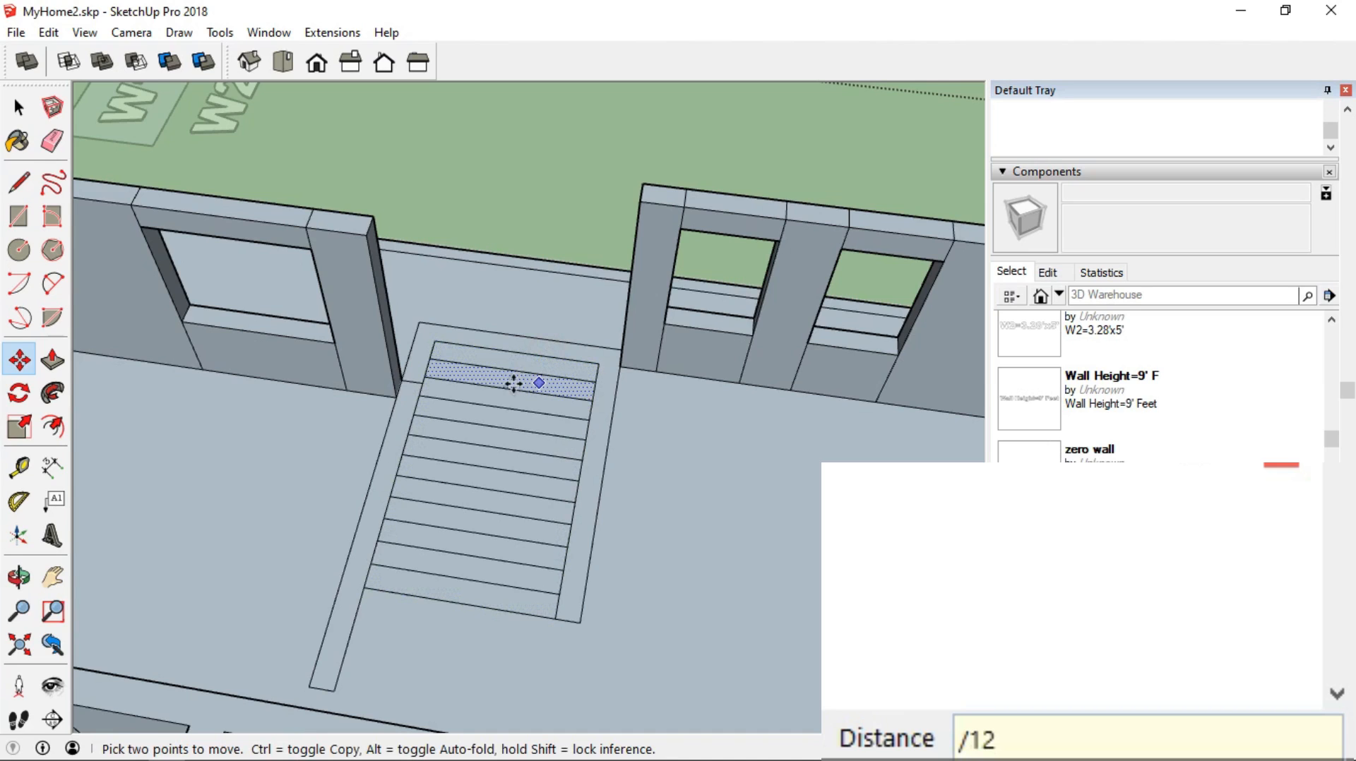
Draw an 11' centre line lengthwise through the divided floor, from the far wall footprint to the open end
left_click(19, 182)
left_click(516, 351)
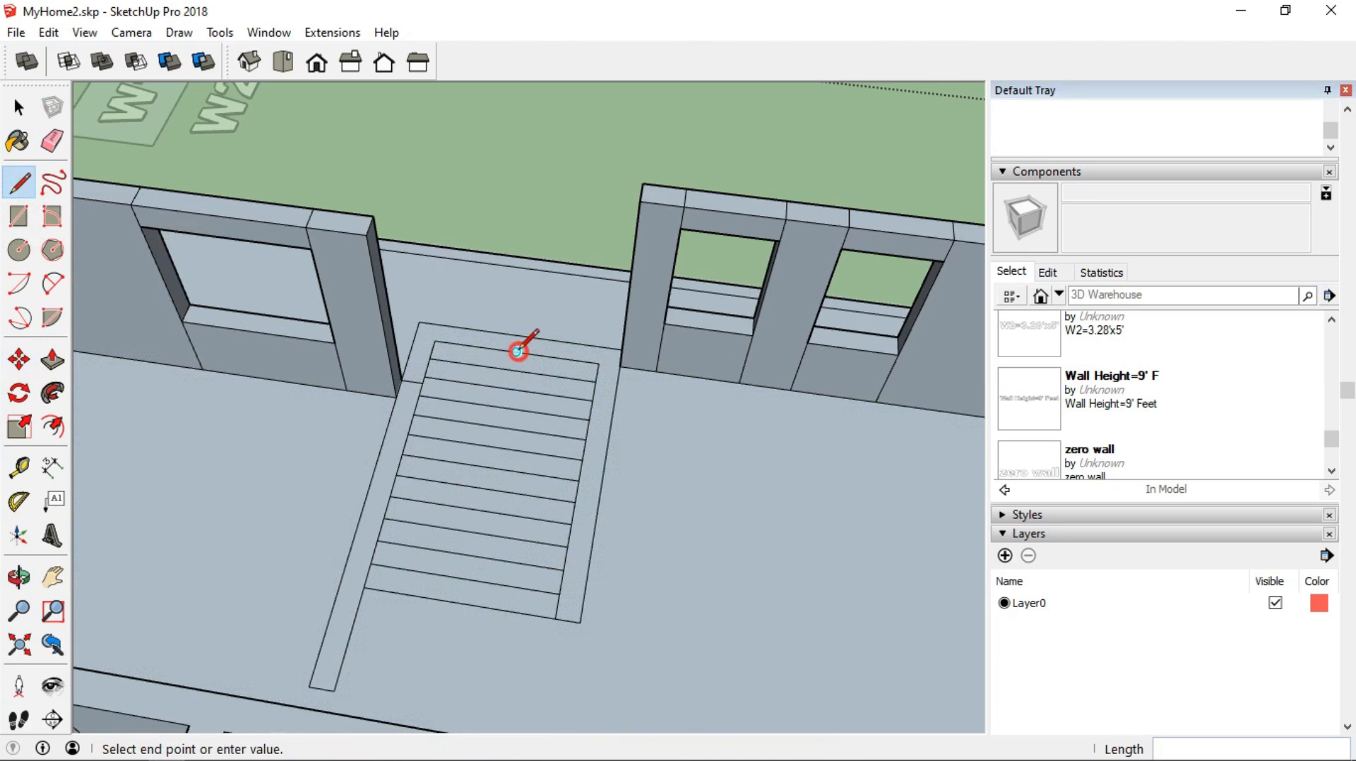
left_click(459, 603)
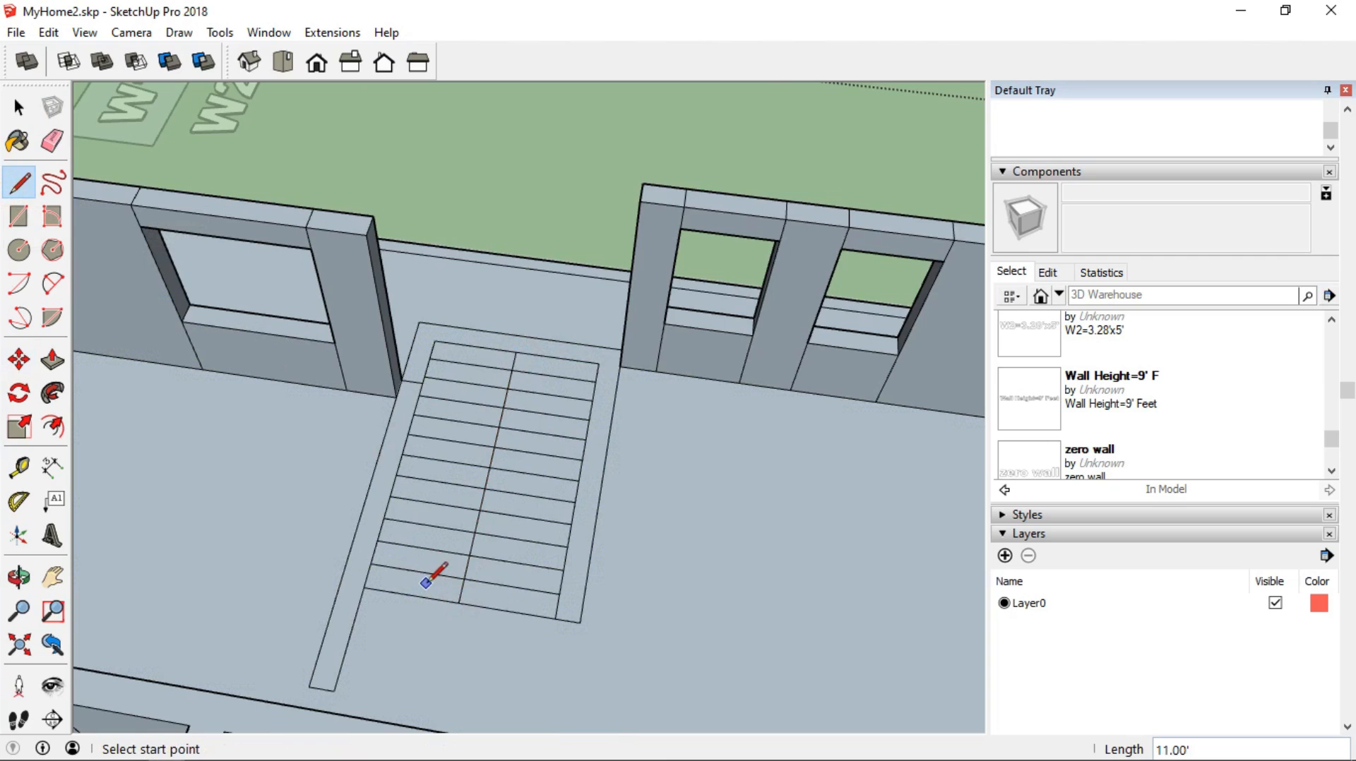
Group the first tread rectangle at the open end, in the column beside the longer wall footprint
scroll(427, 583, "up", 2)
mouse_move(416, 580)
middle_mouse_down()
mouse_move(463, 530)
mouse_move(509, 553)
middle_mouse_up()
scroll(478, 580, "up", 3)
mouse_move(460, 614)
middle_mouse_down("shift")
mouse_move(493, 477)
mouse_move(494, 493)
middle_mouse_up("shift")
left_click(19, 107)
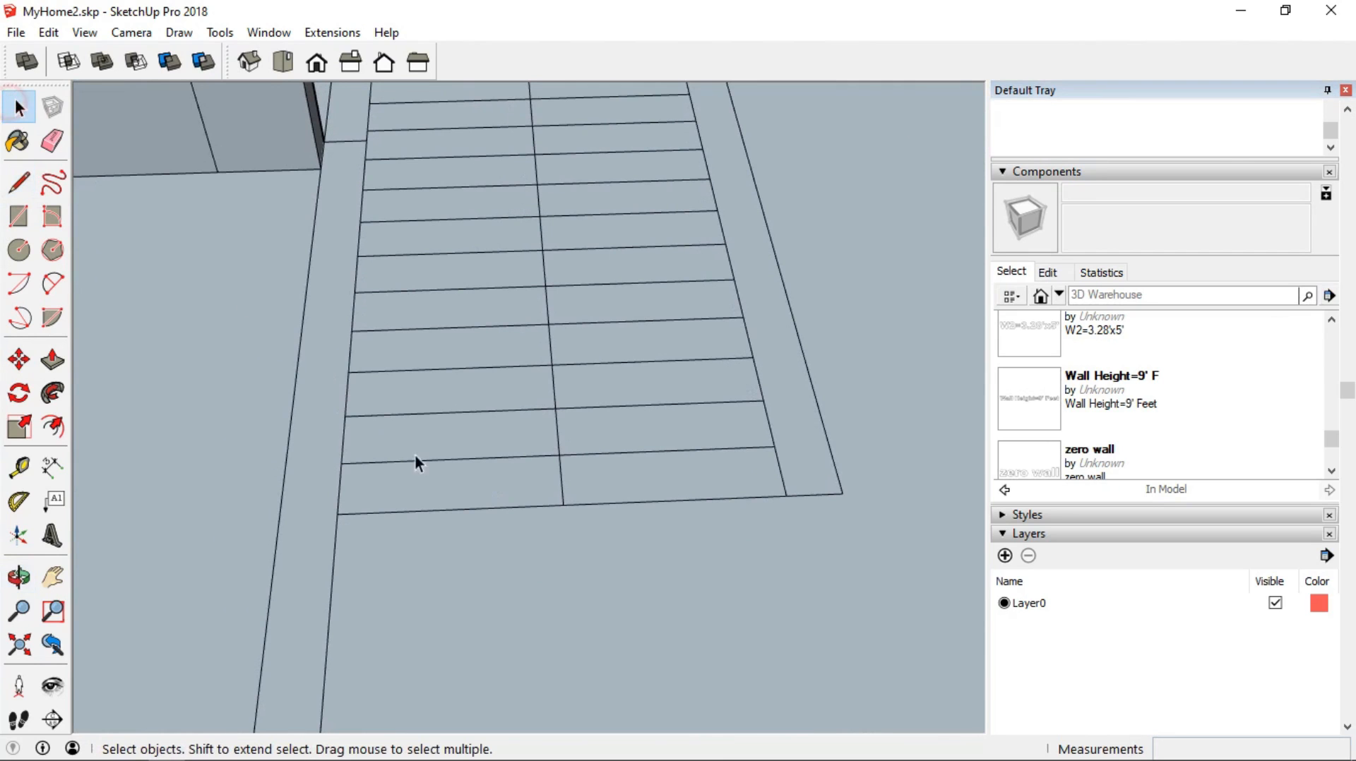
left_click(450, 480)
double_click(455, 490)
left_click(524, 561)
left_click(465, 487)
double_click(465, 487)
right_click(468, 486)
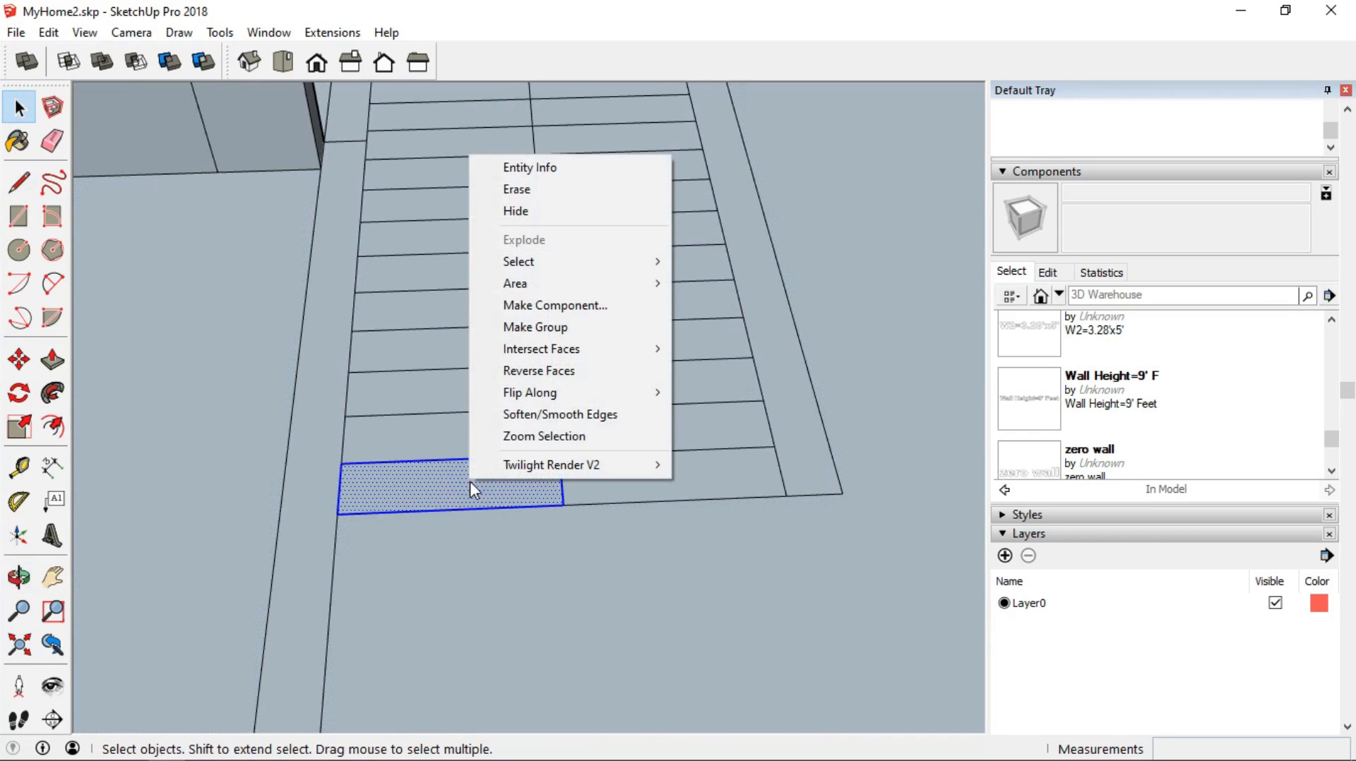
left_click(583, 336)
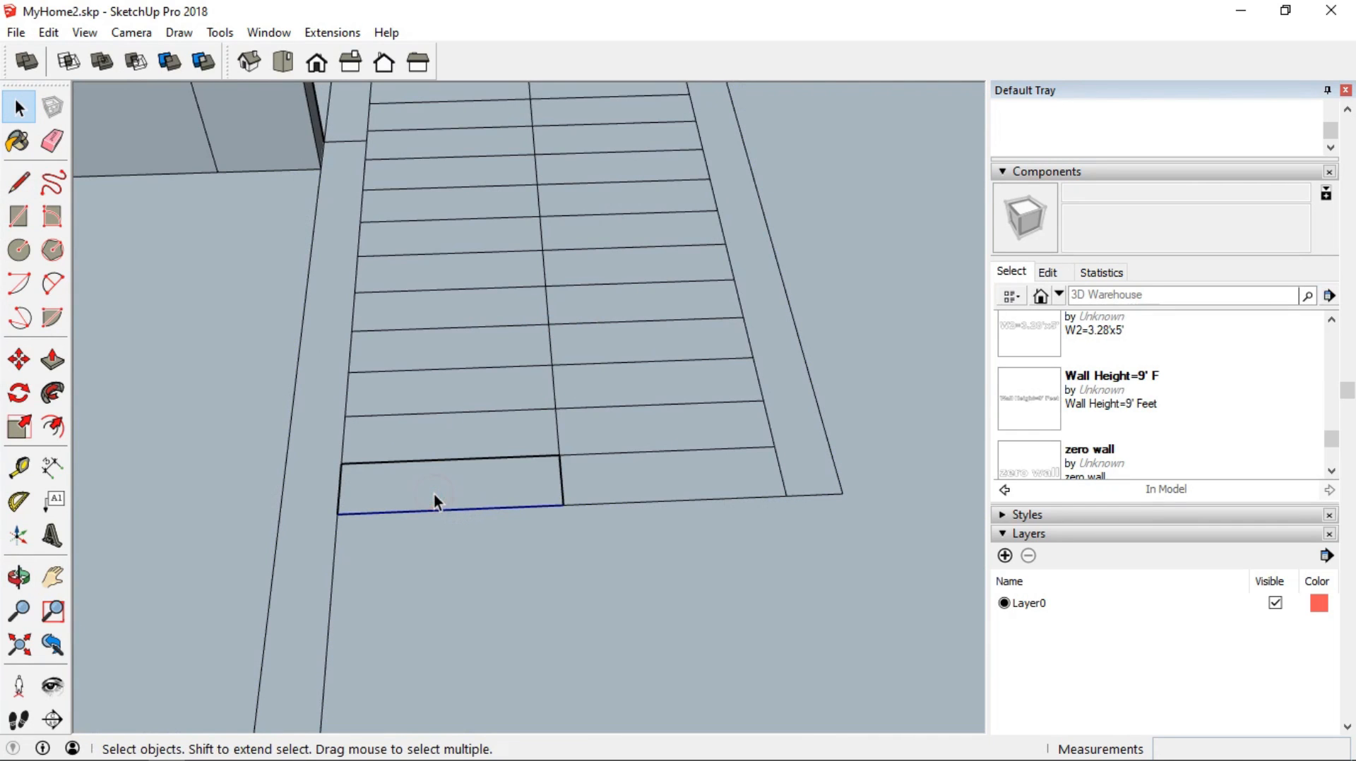
Push/Pull the face inside the first tread's group up 0.5' and close the group
scroll(452, 498, "up", 3)
middle_click_drag(469, 508, 485, 464)
left_click(546, 481)
left_click(777, 360)
left_click(543, 480)
double_click(451, 507)
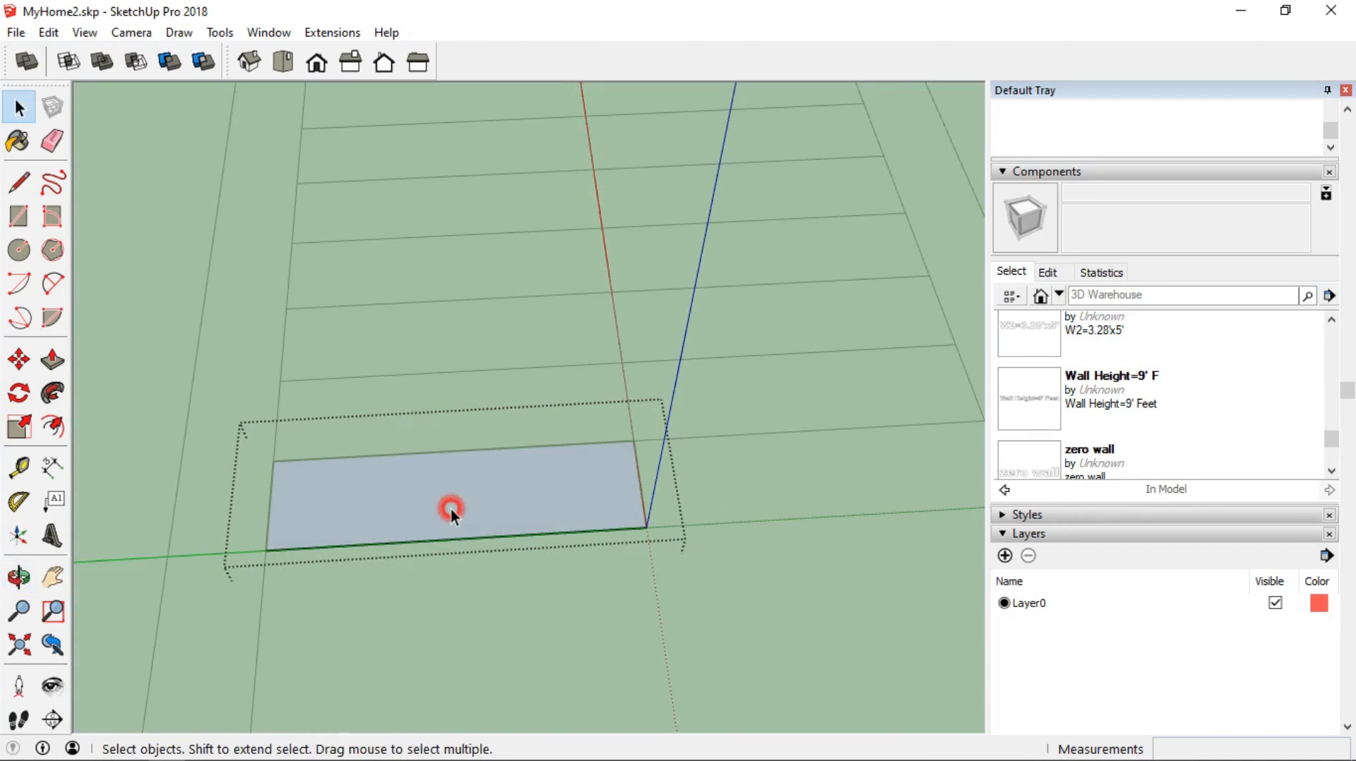
left_click(516, 526)
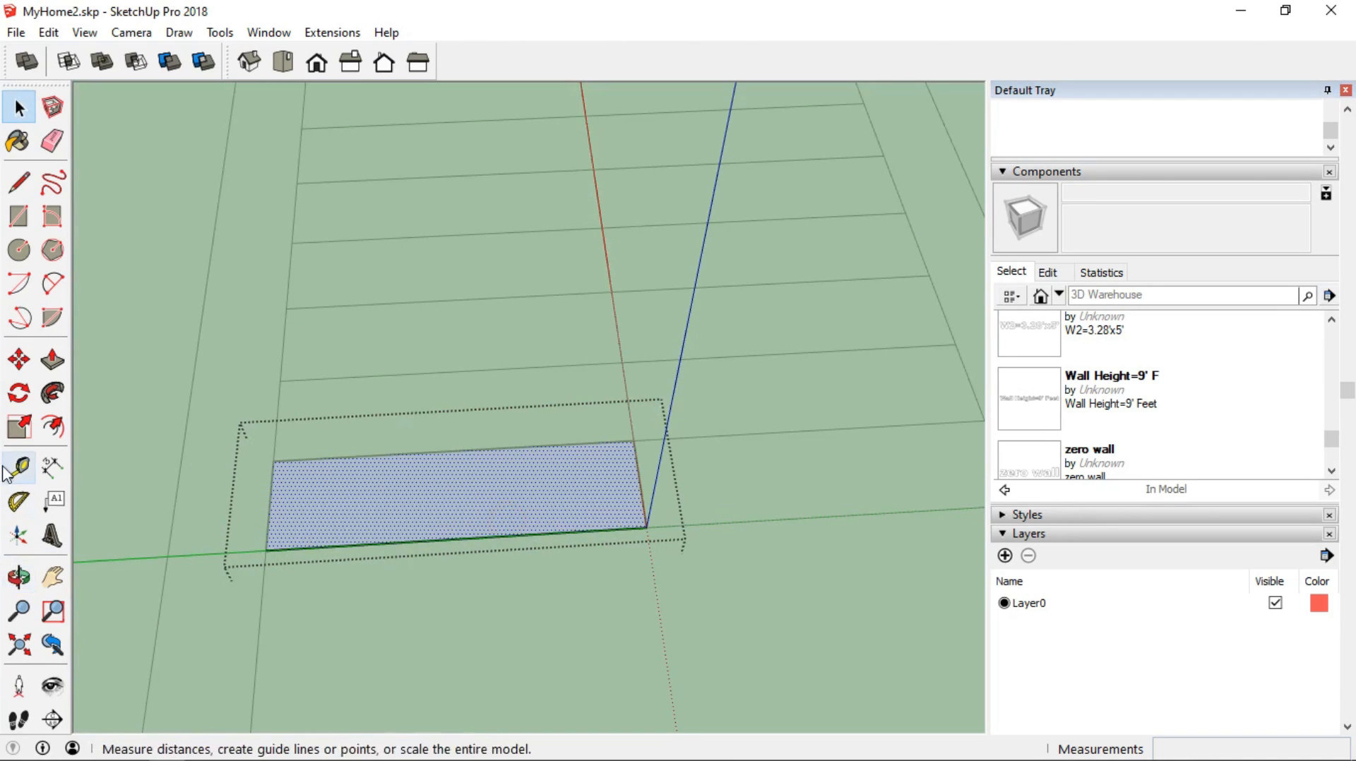
left_click(48, 362)
left_click(430, 509)
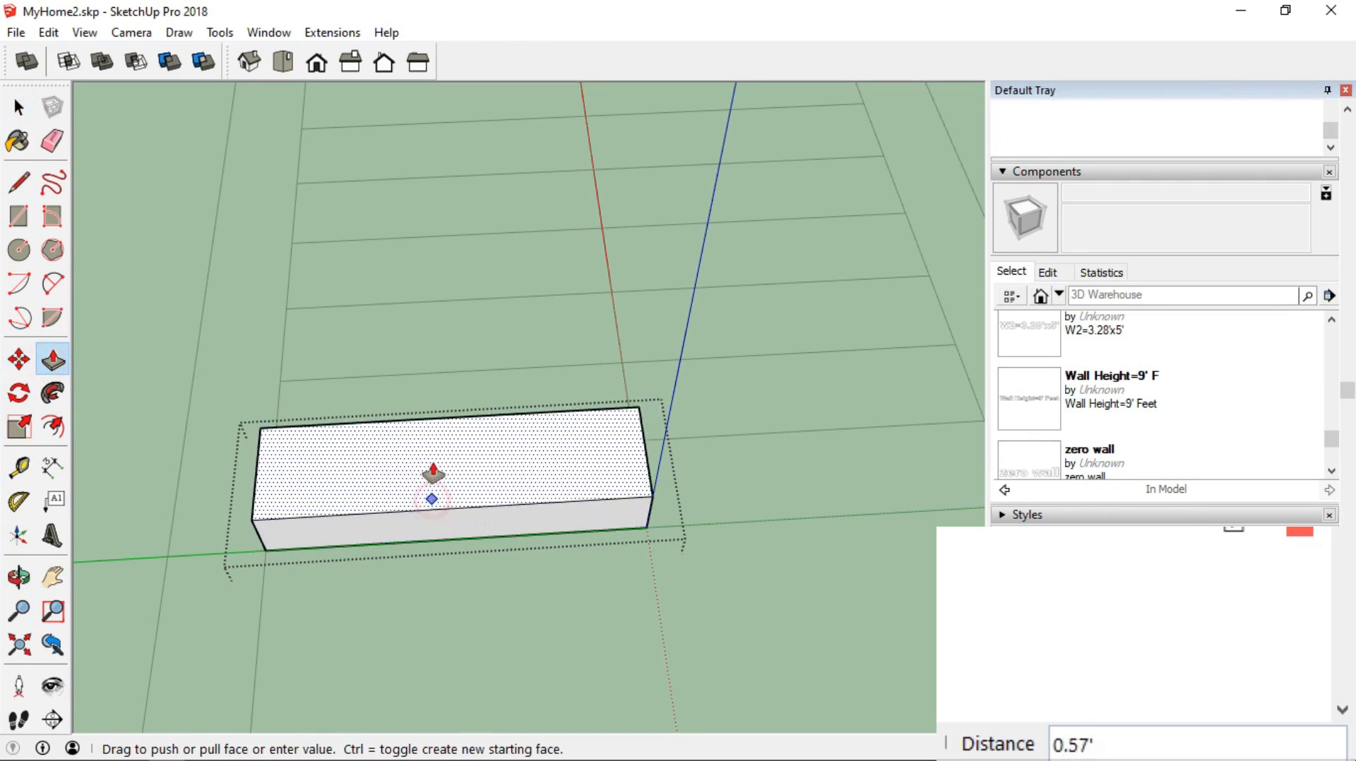
type(".5")
key("Return")
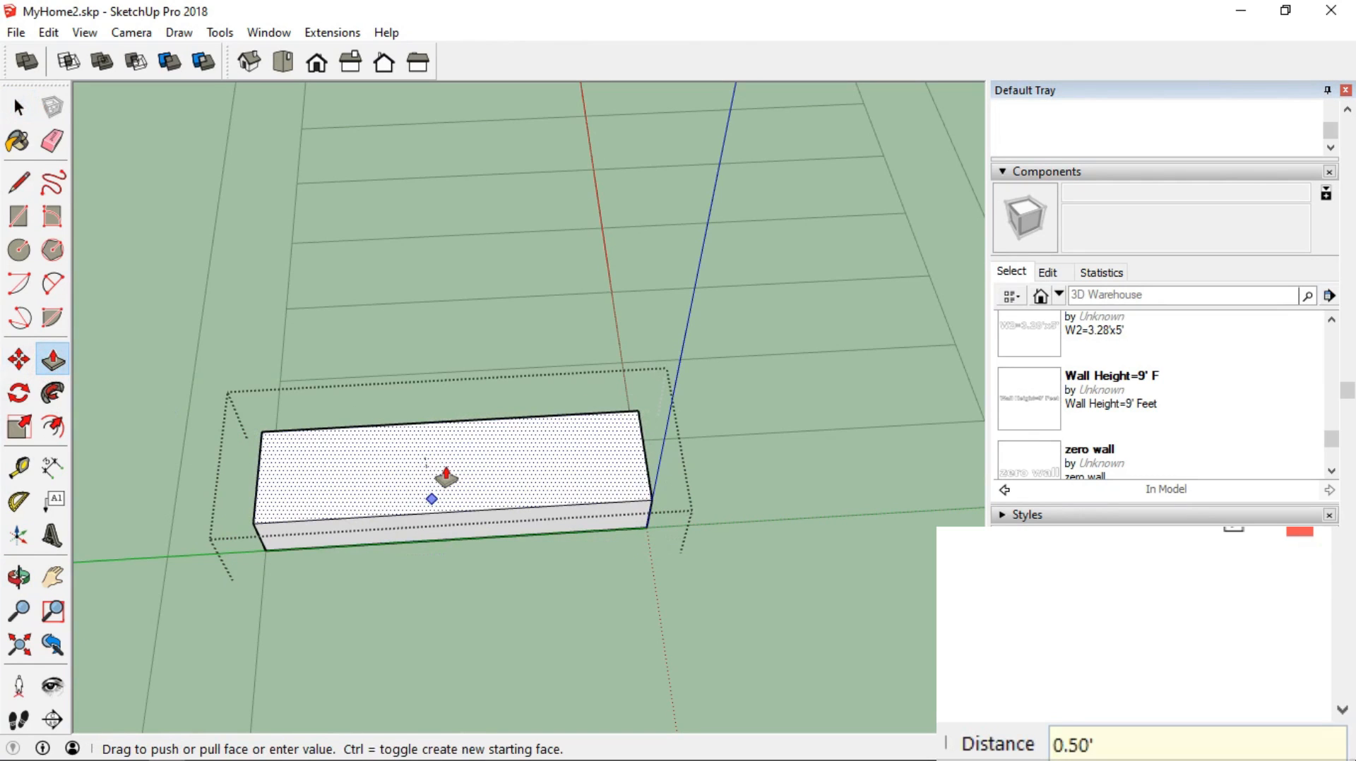
left_click(15, 104)
scroll(466, 368, "down", 2)
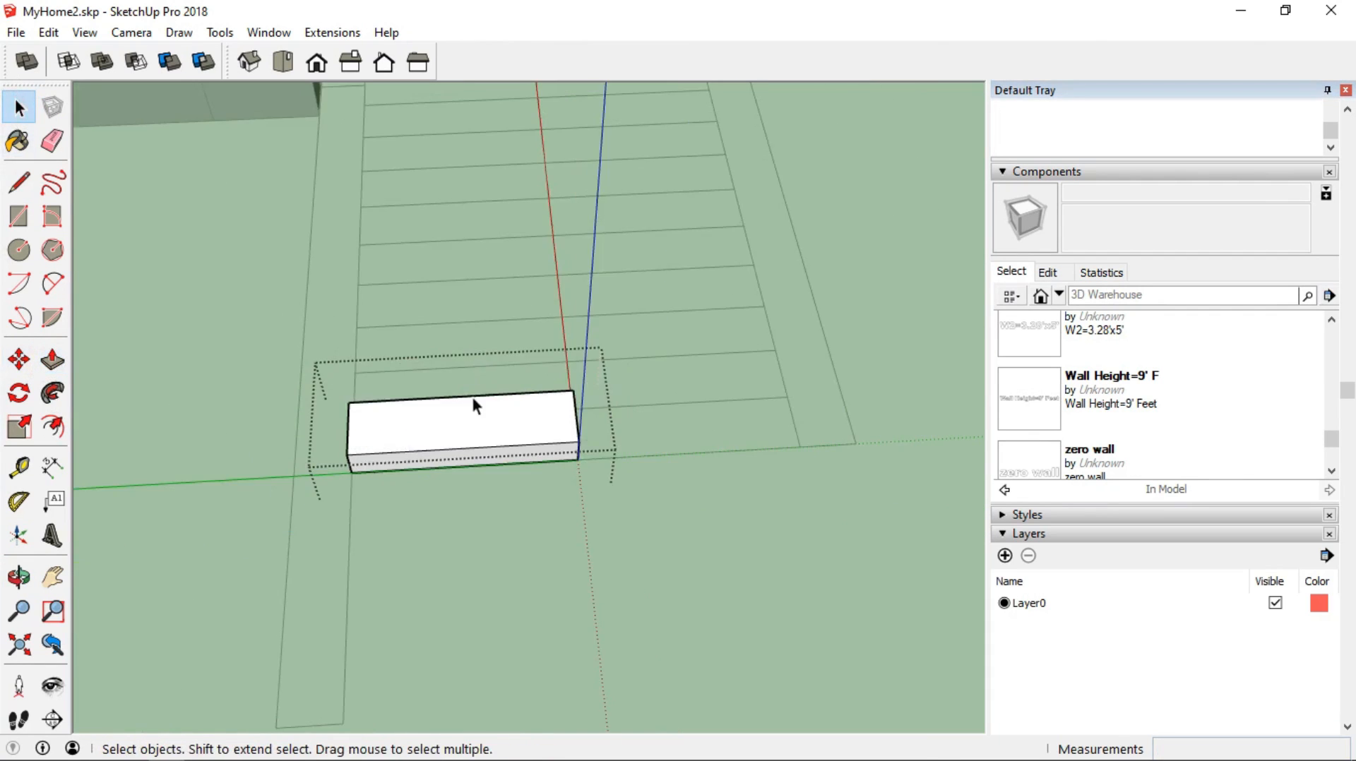
middle_click_drag(526, 460, 193, 399)
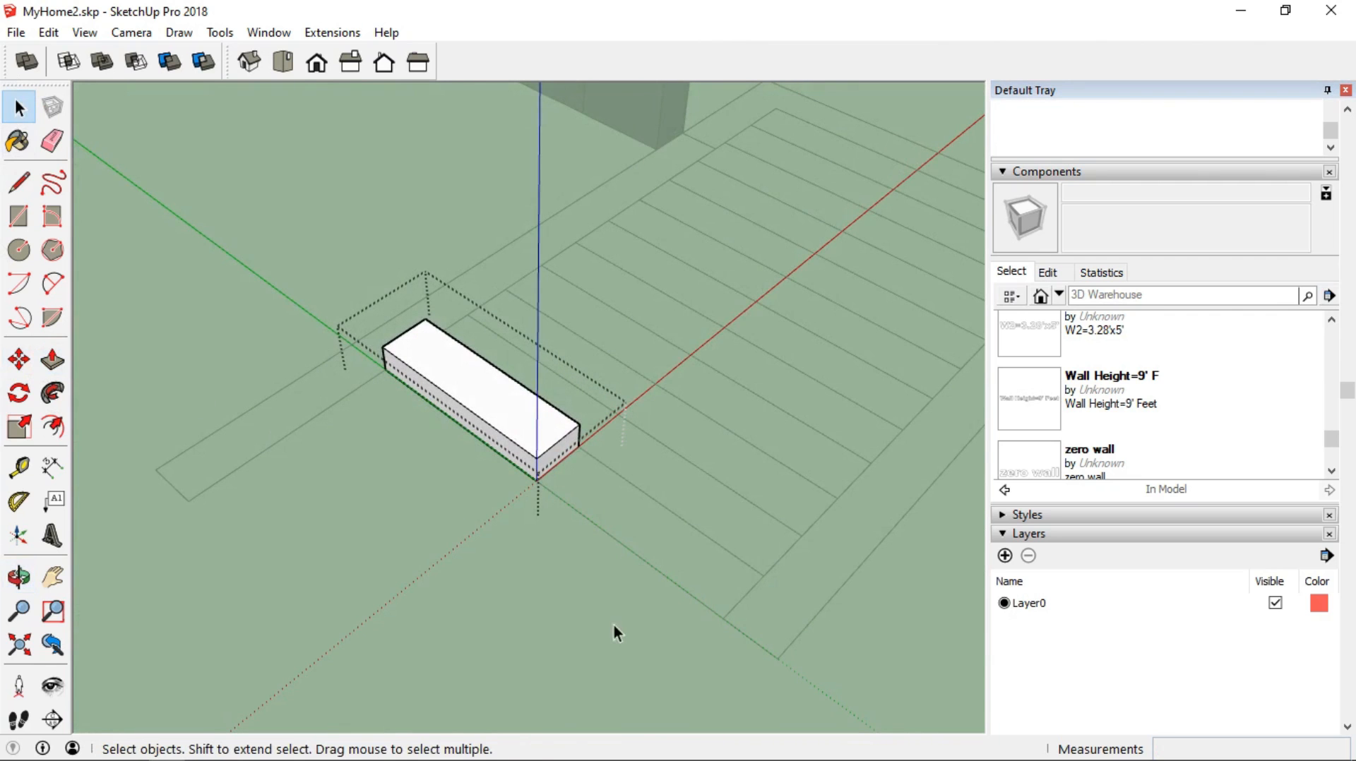
double_click(597, 604)
Make the first step block a component named Stairs
left_click(468, 413)
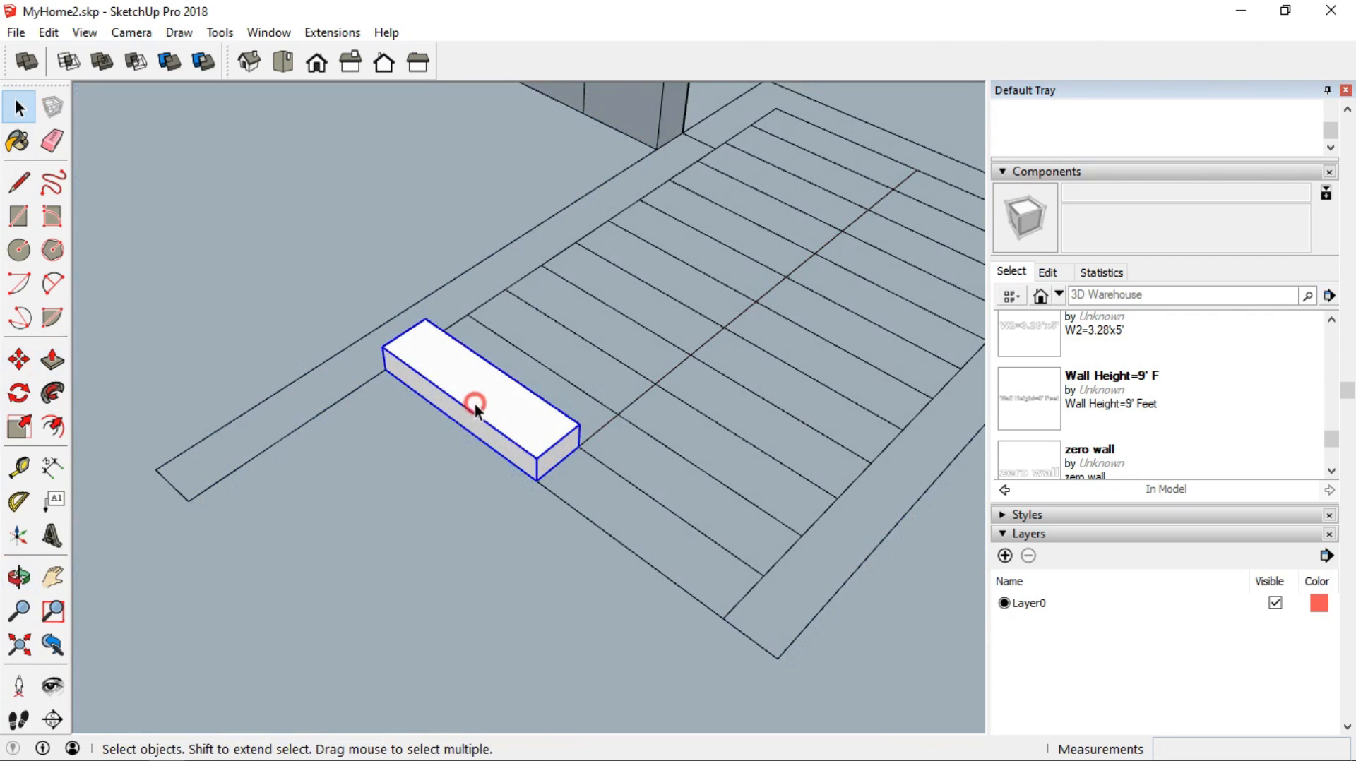
mouse_move(477, 401)
middle_mouse_down()
mouse_move(506, 363)
mouse_move(482, 412)
middle_mouse_up()
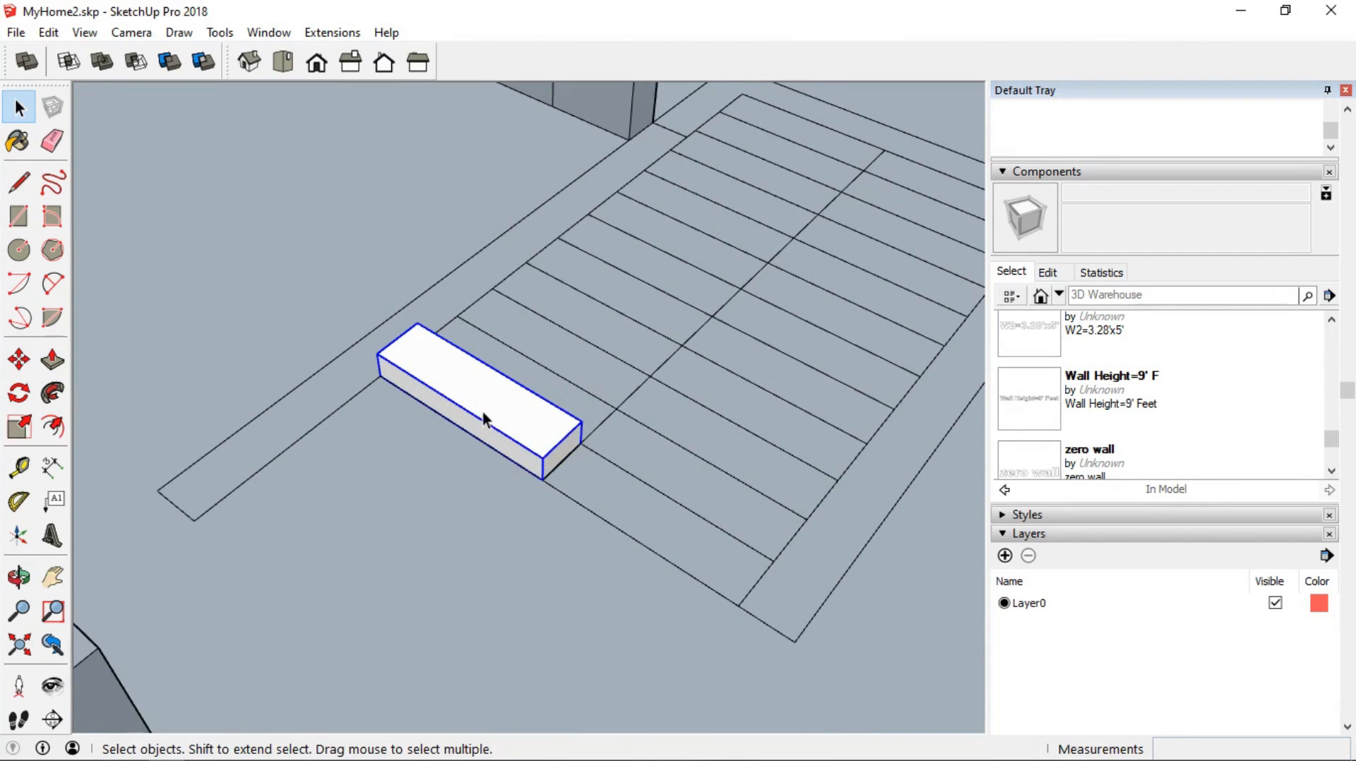
right_click(486, 397)
left_click(590, 541)
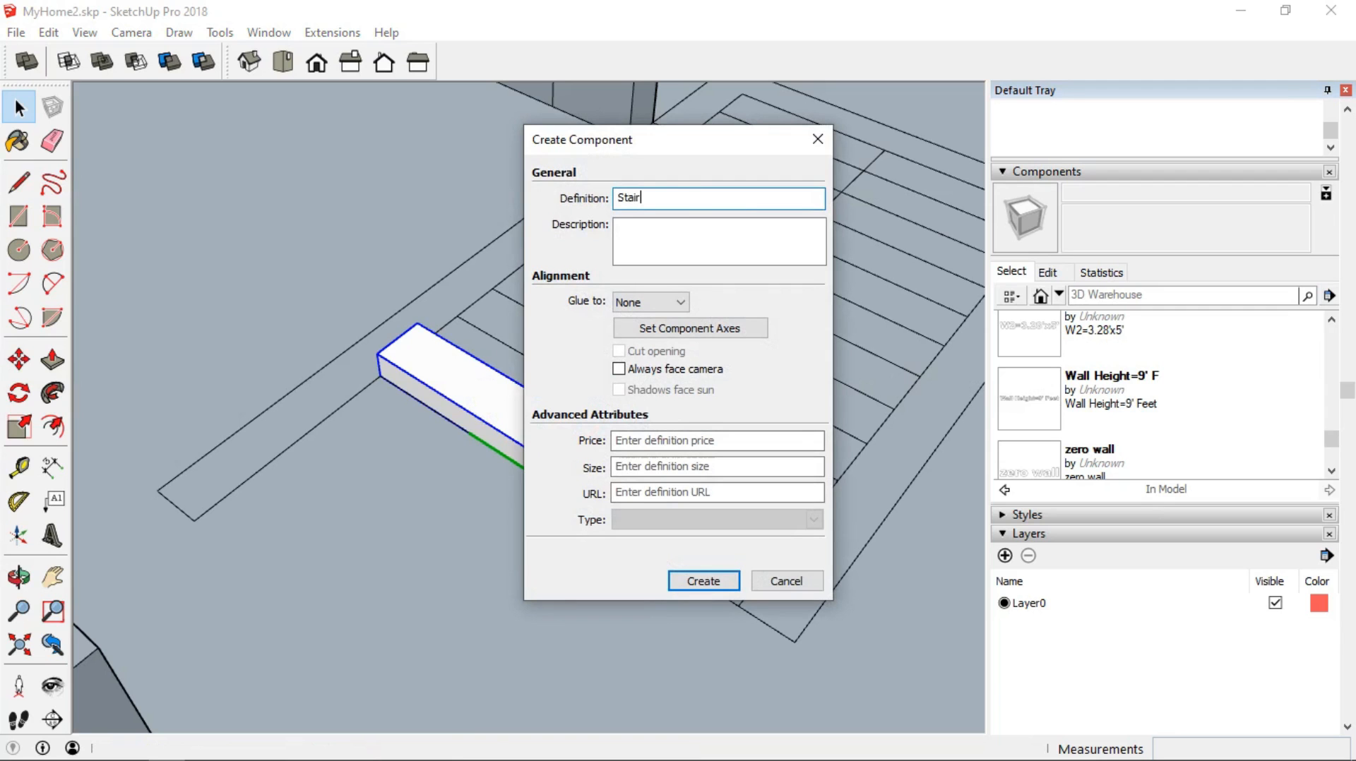
left_click(721, 580)
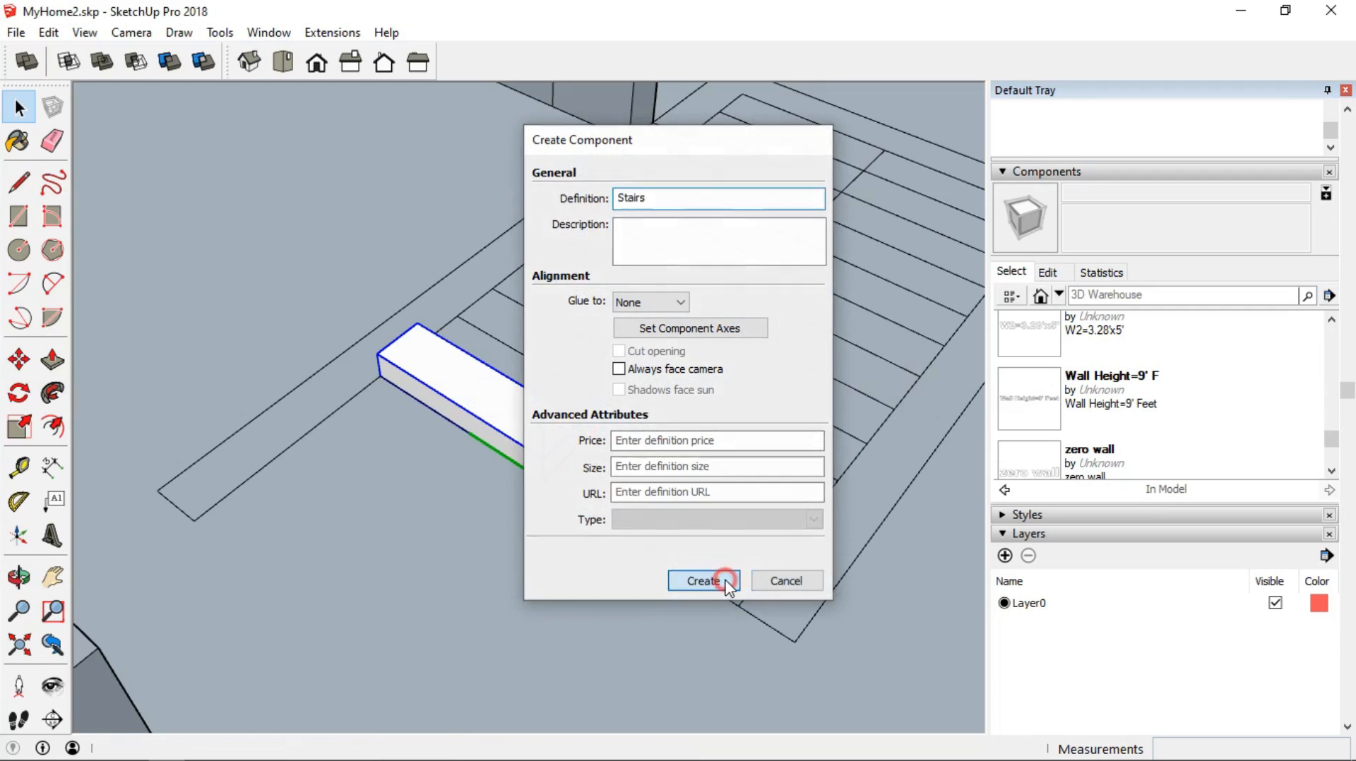
Copy the step from its lower front corner to its upper back corner and array it with 10x
scroll(575, 486, "up", 2)
middle_click_drag(574, 486, 427, 449)
left_click(418, 432)
left_click(504, 428)
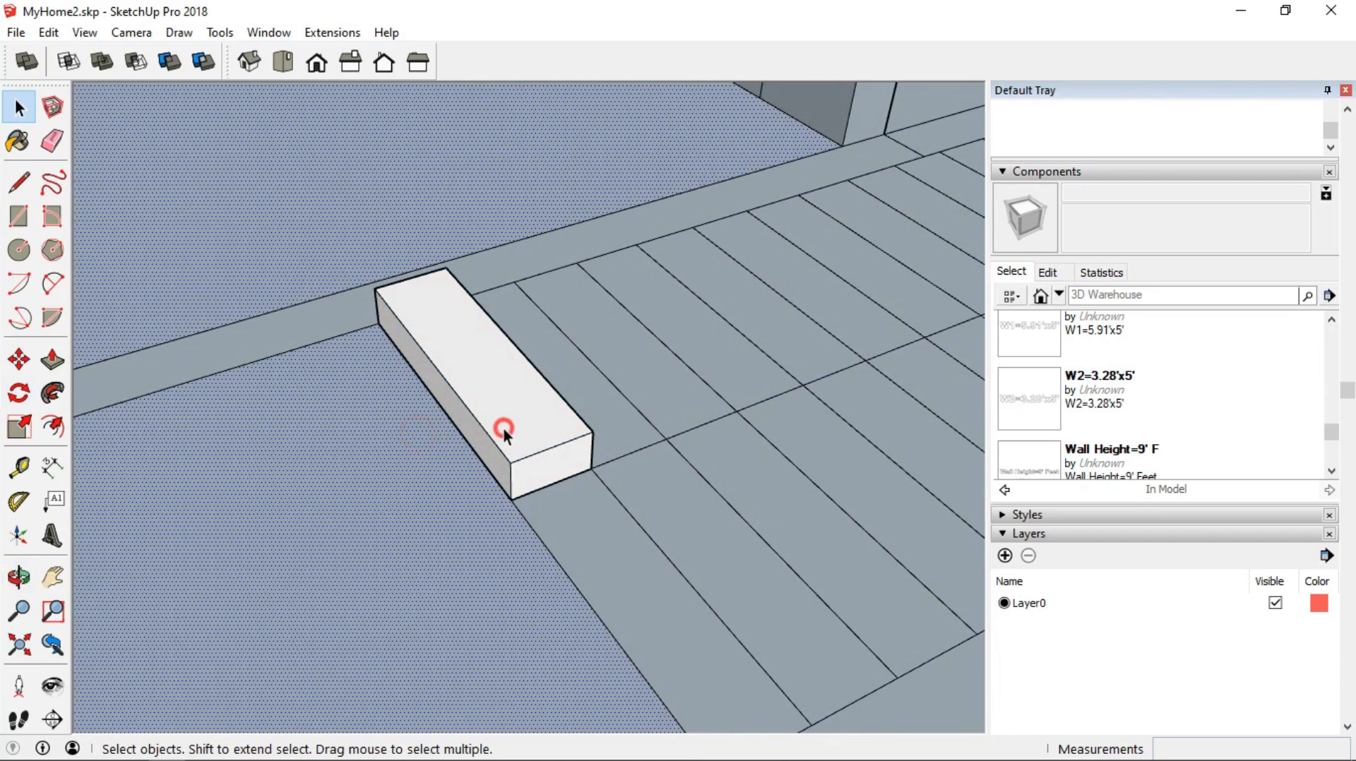
left_click(19, 357)
key("ctrl")
left_click(509, 498)
left_click(593, 428)
type("10x")
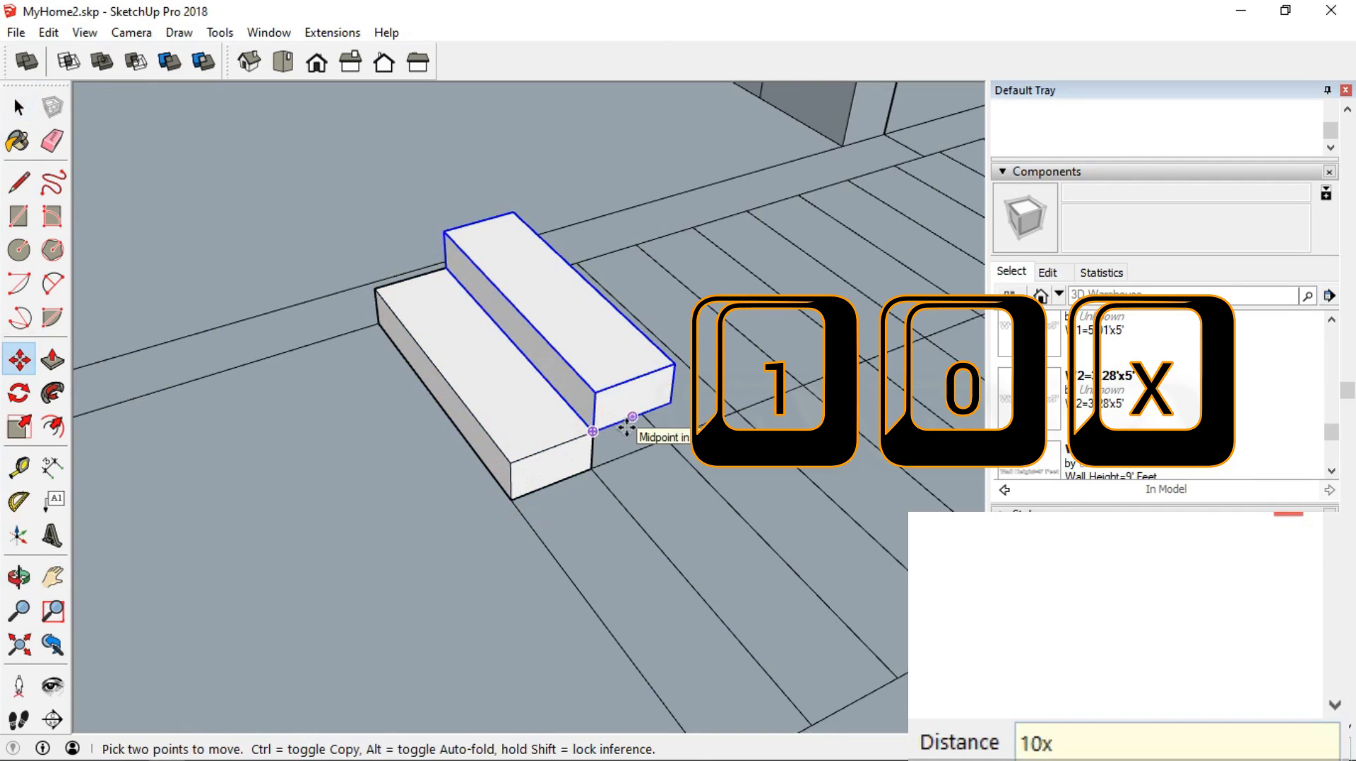
key("Return")
Change the step array to 9x
scroll(630, 426, "down", 6)
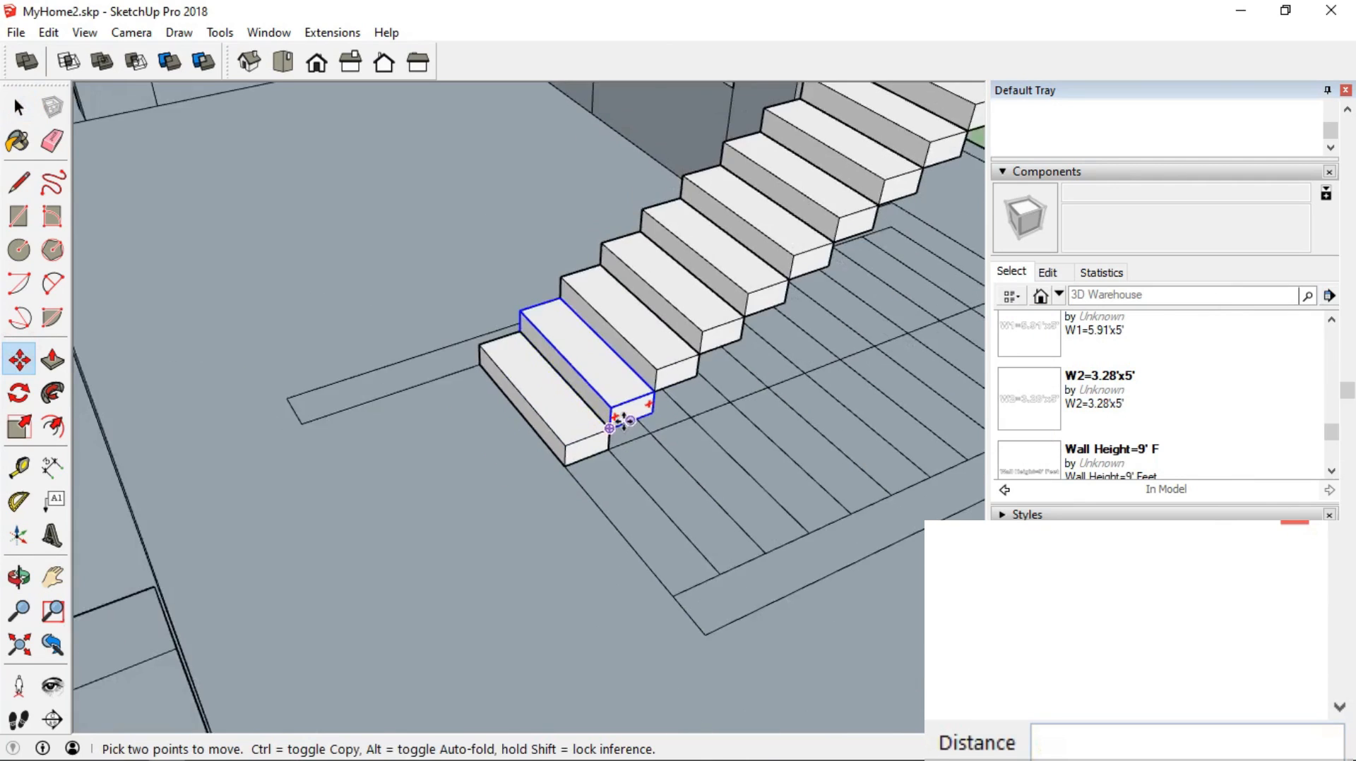
middle_click_drag(494, 296, 548, 456)
scroll(548, 455, "up", 3)
type("9x")
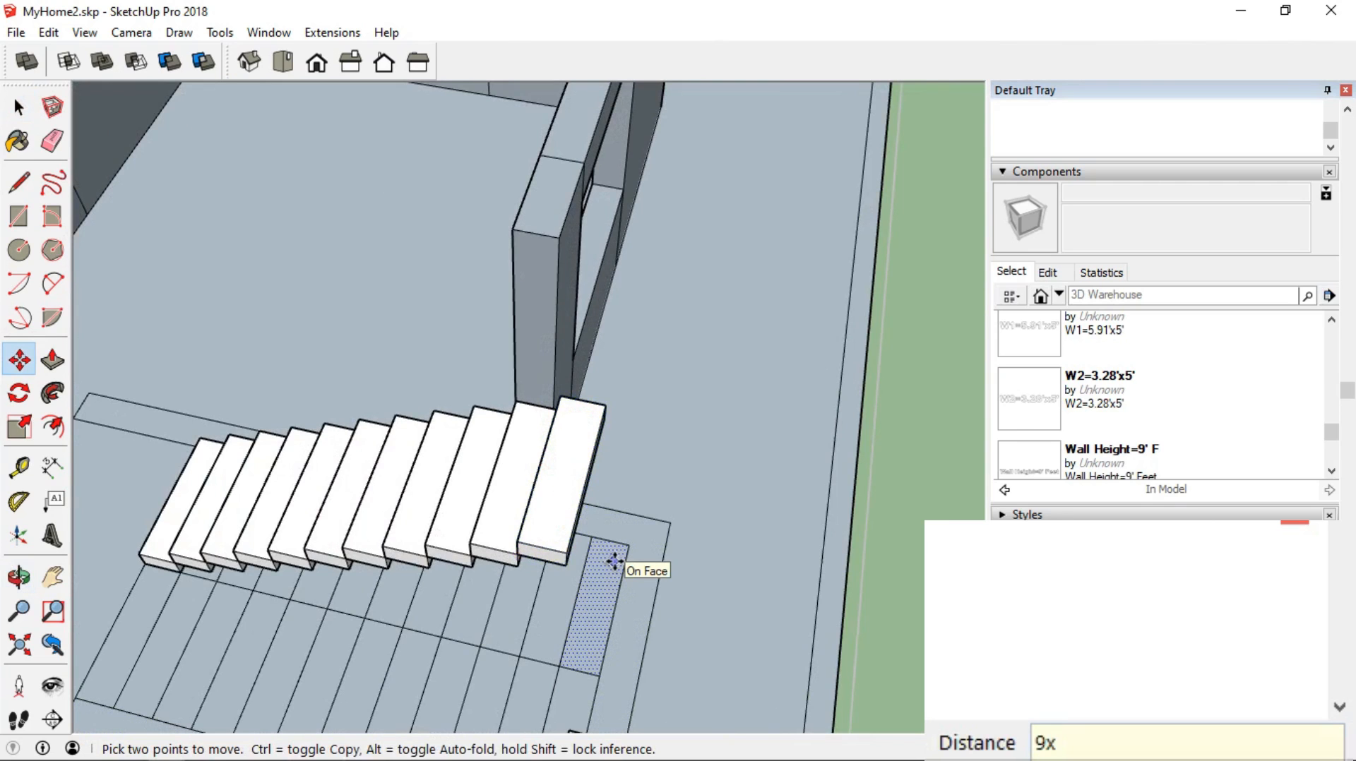
key("Return")
Push/Pull the wall footprint around the far end and open side of the stairs up 9' to the existing wall top
middle_click_drag(554, 538, 530, 414)
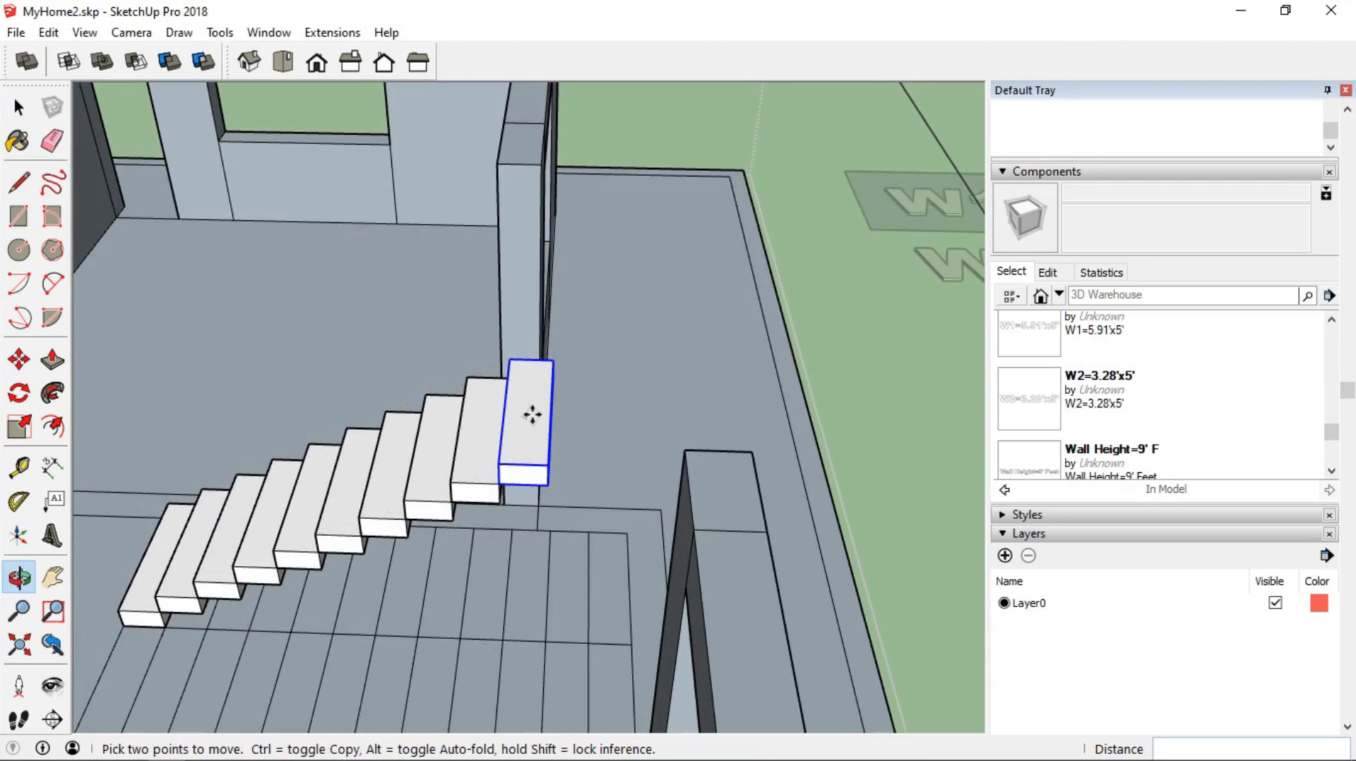
left_click(45, 364)
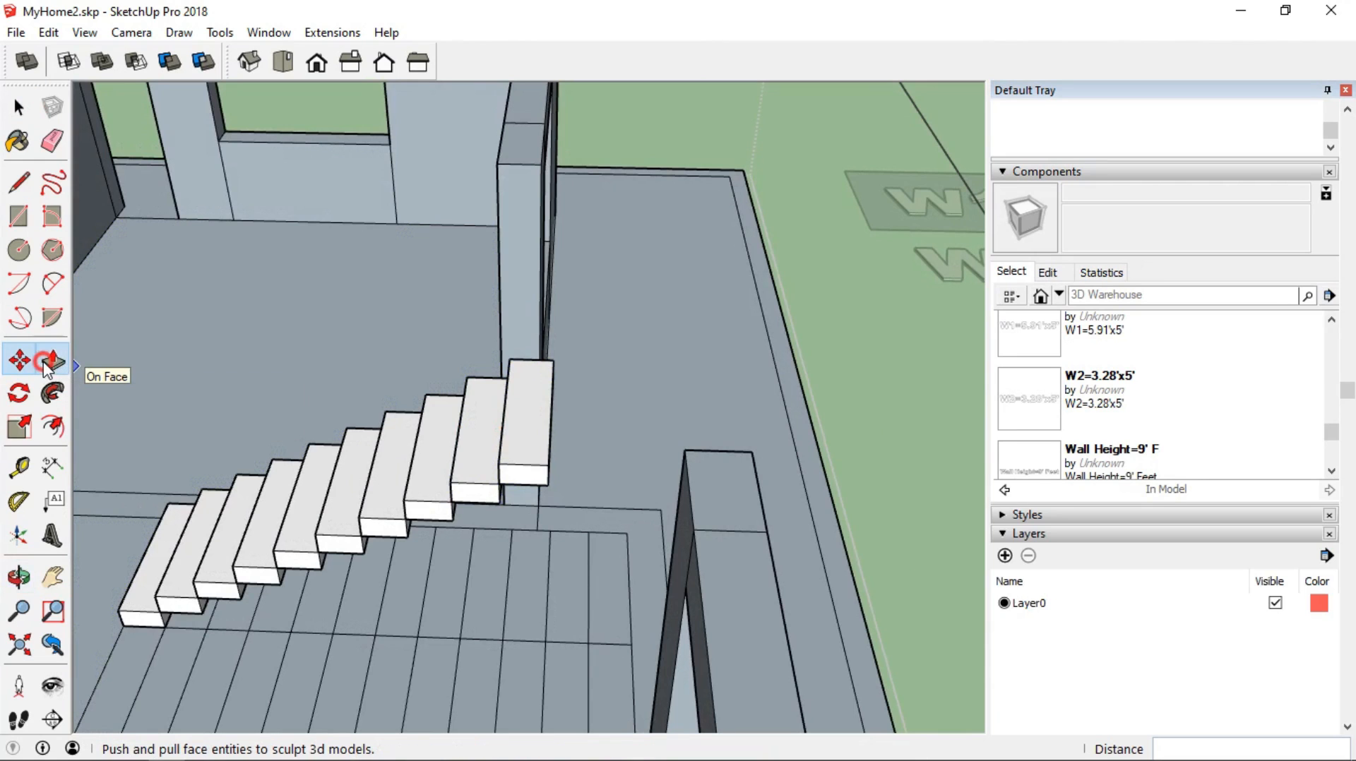
left_click(616, 519)
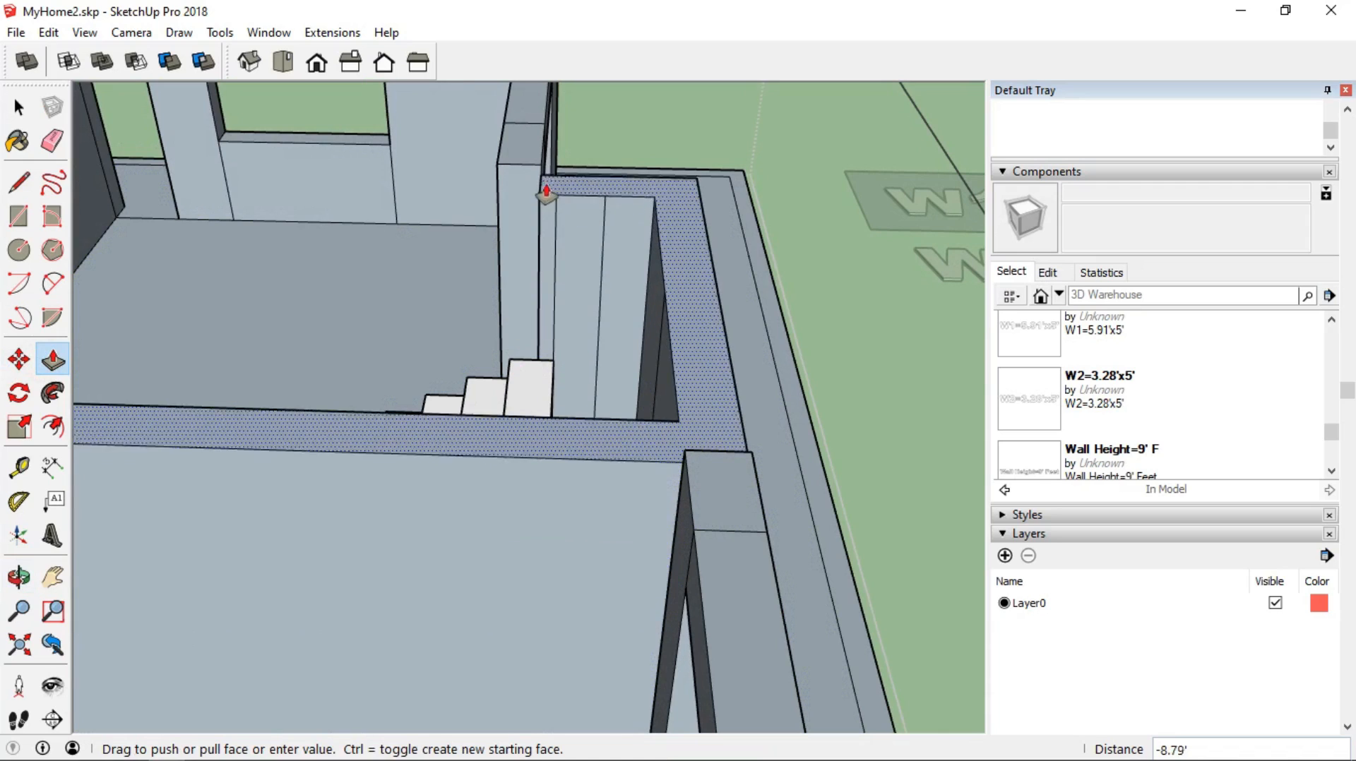
left_click(523, 168)
middle_click_drag(459, 283, 691, 417)
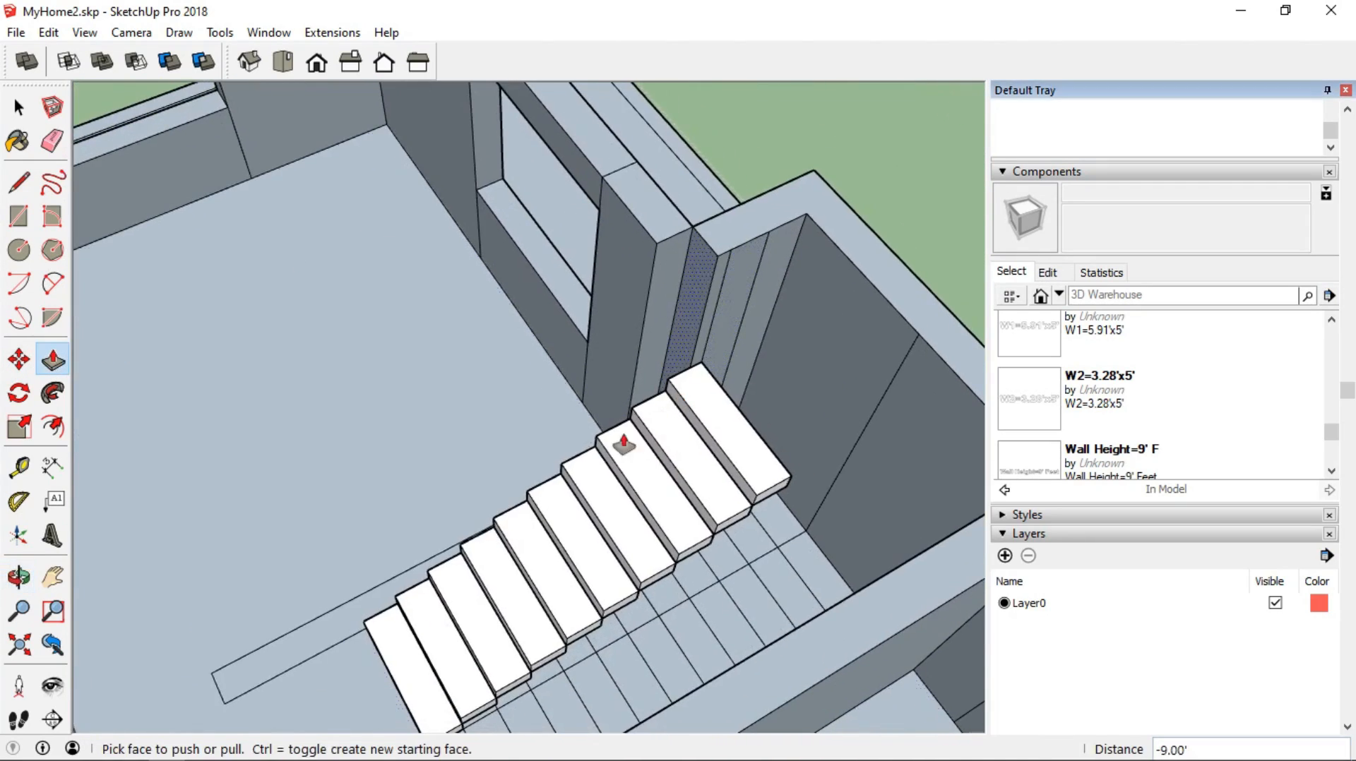
Push/Pull the remaining long wall footprint beside the steps up to the top of the adjoining wall
left_click(366, 629)
left_click(400, 572)
left_click(315, 631)
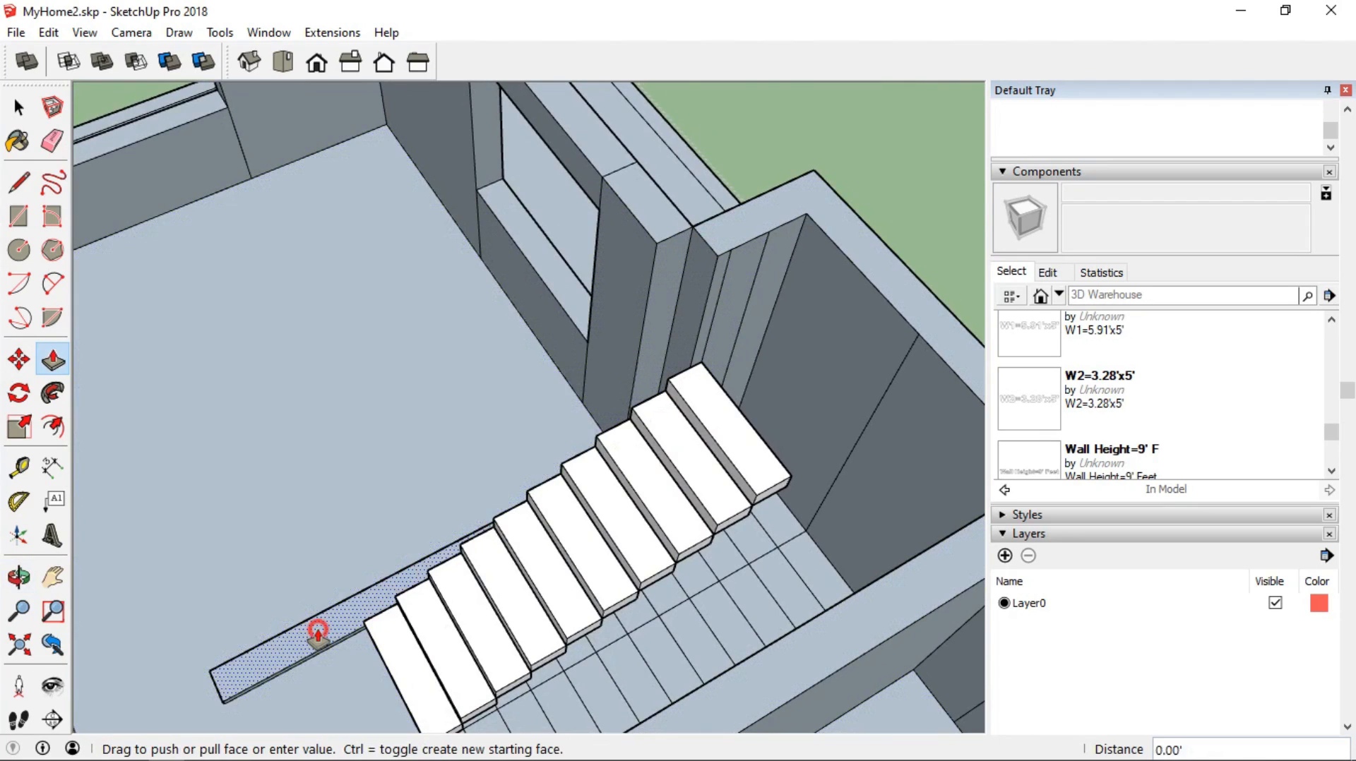
left_click(777, 220)
Draw a horizontal landing rectangle of about 1.83' by 6.70' from the top step's back corner to the stairwell's far opposite corner
middle_click_drag(795, 480, 702, 506)
key("l")
key("r")
left_click(692, 379)
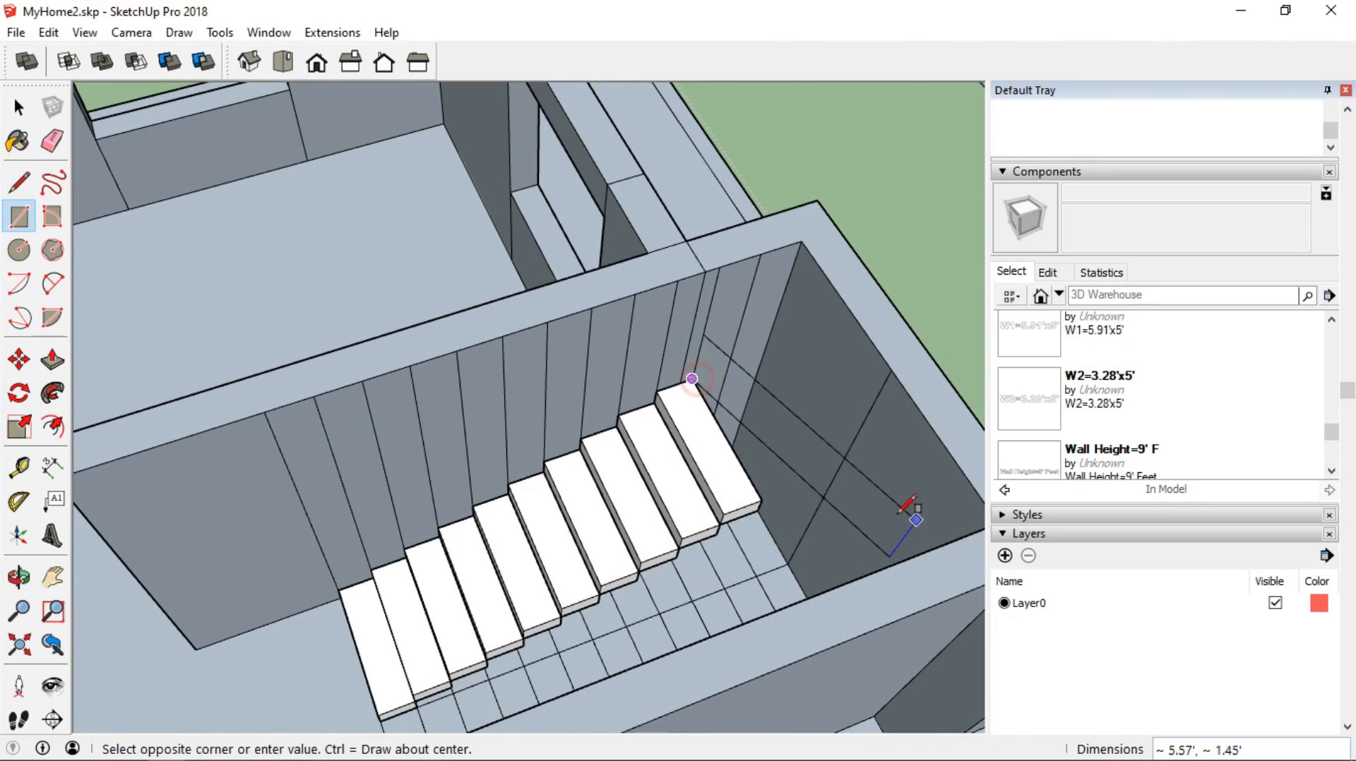
key("Up")
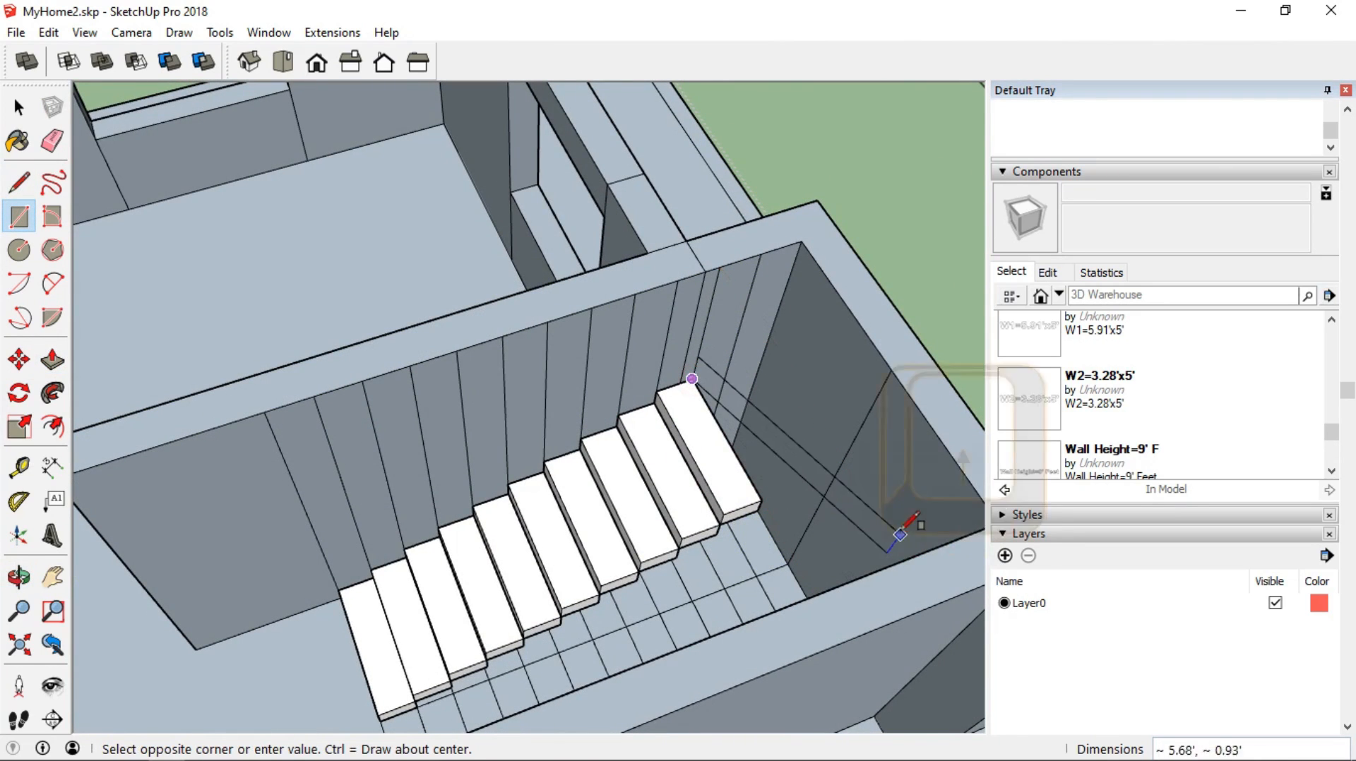
middle_click_drag(911, 534, 835, 387)
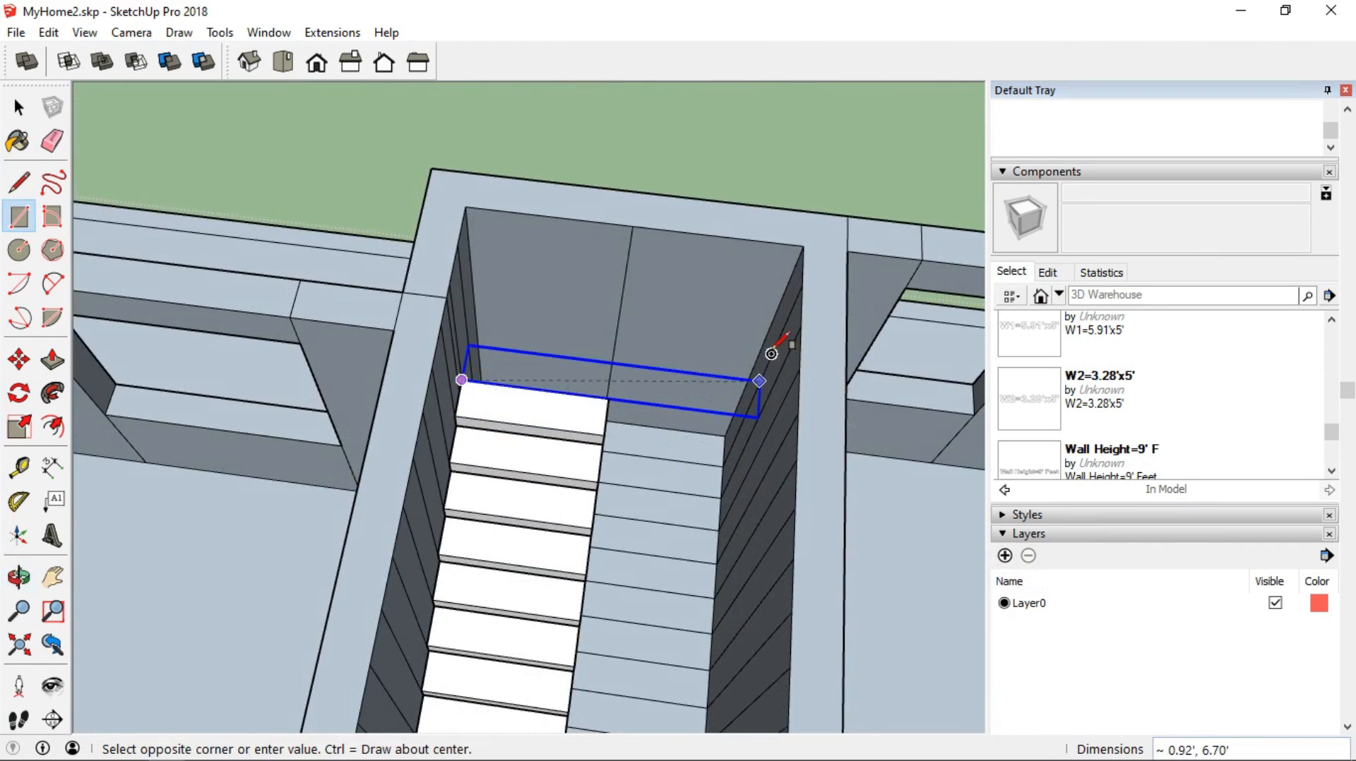
left_click(770, 326)
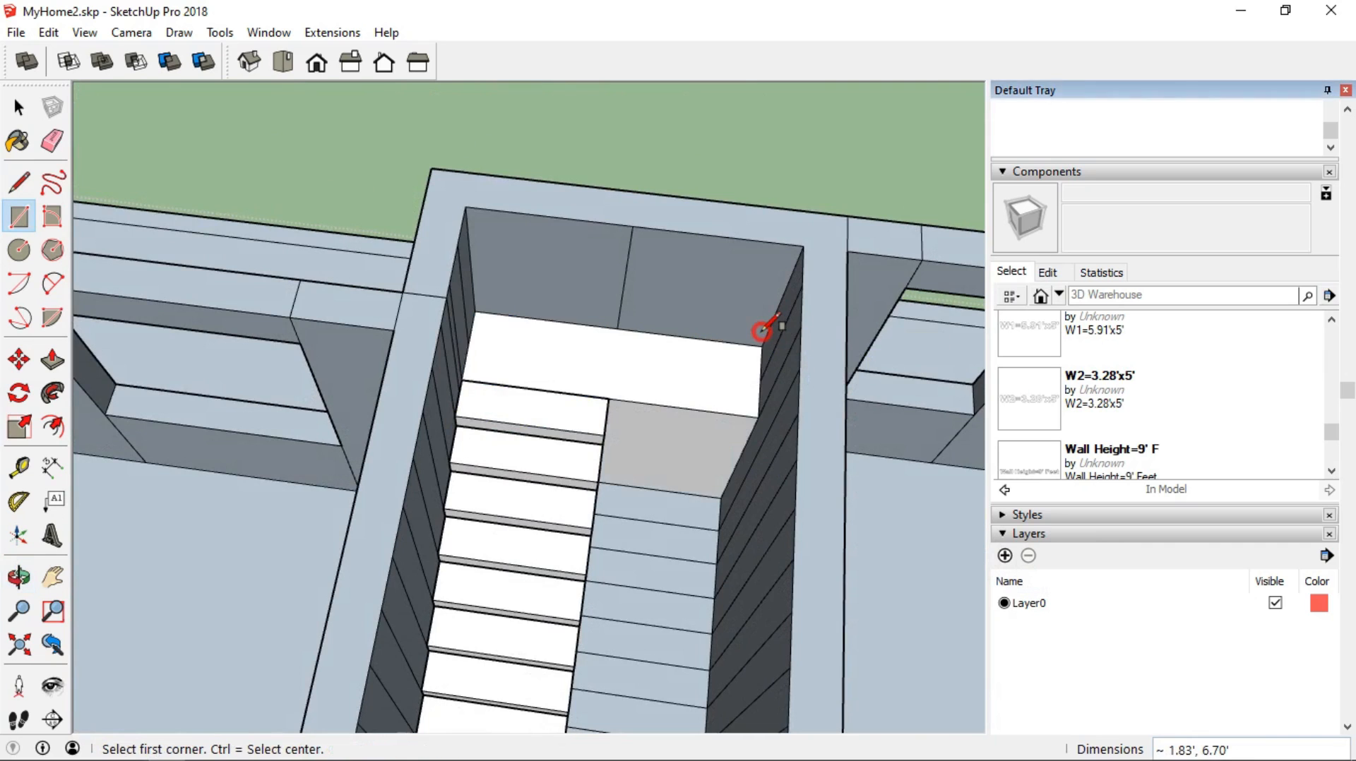
middle_click_drag(787, 395, 492, 348)
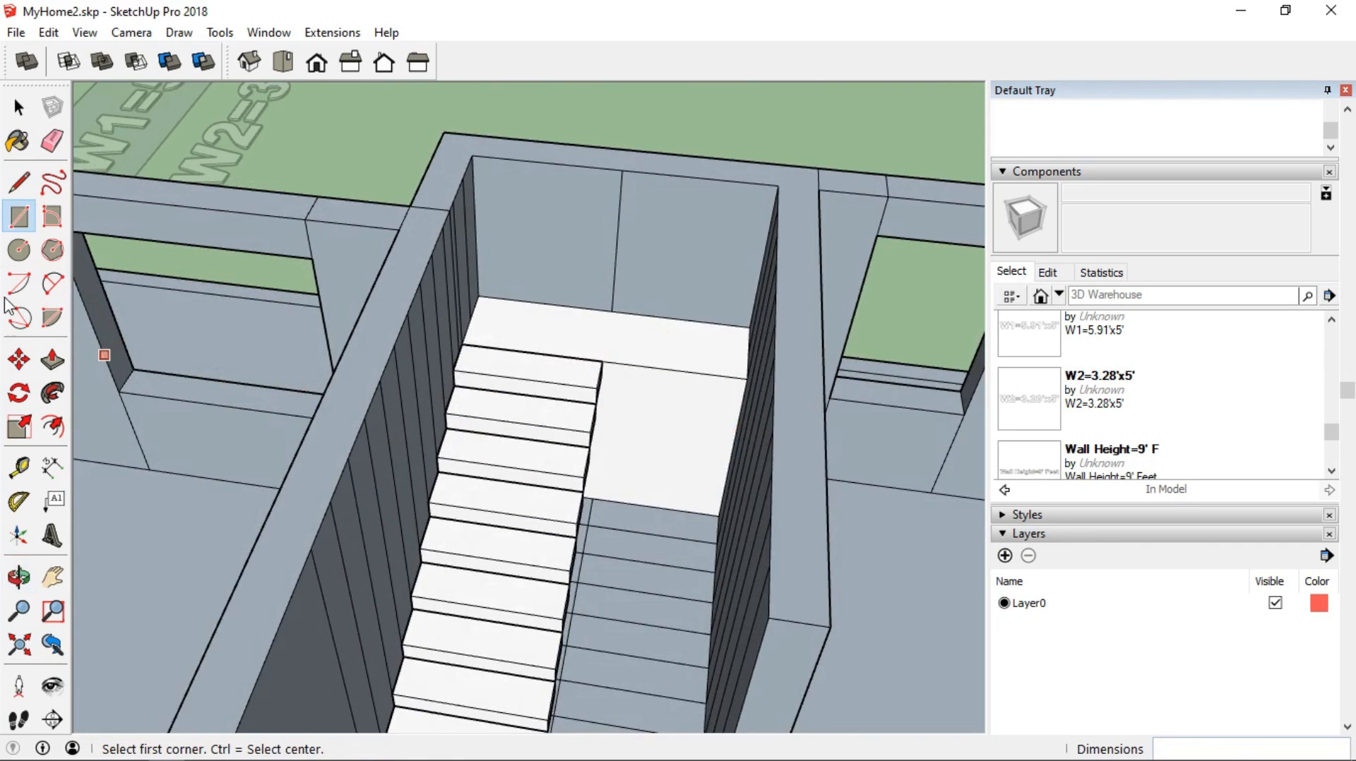
Copy the top step 3.35' sideways along the landing so it sits between the original and the opposite wall
left_click(18, 108)
left_click(18, 360)
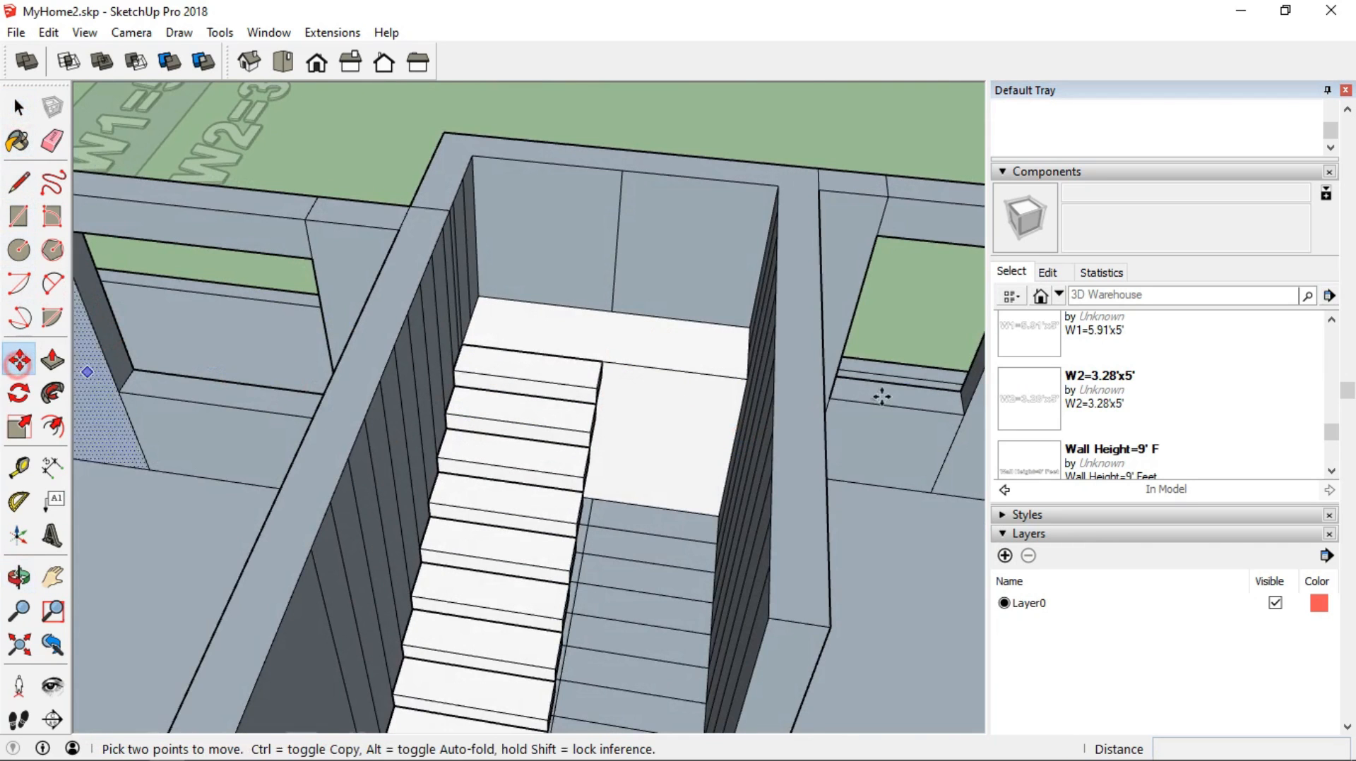
scroll(562, 359, "up", 5)
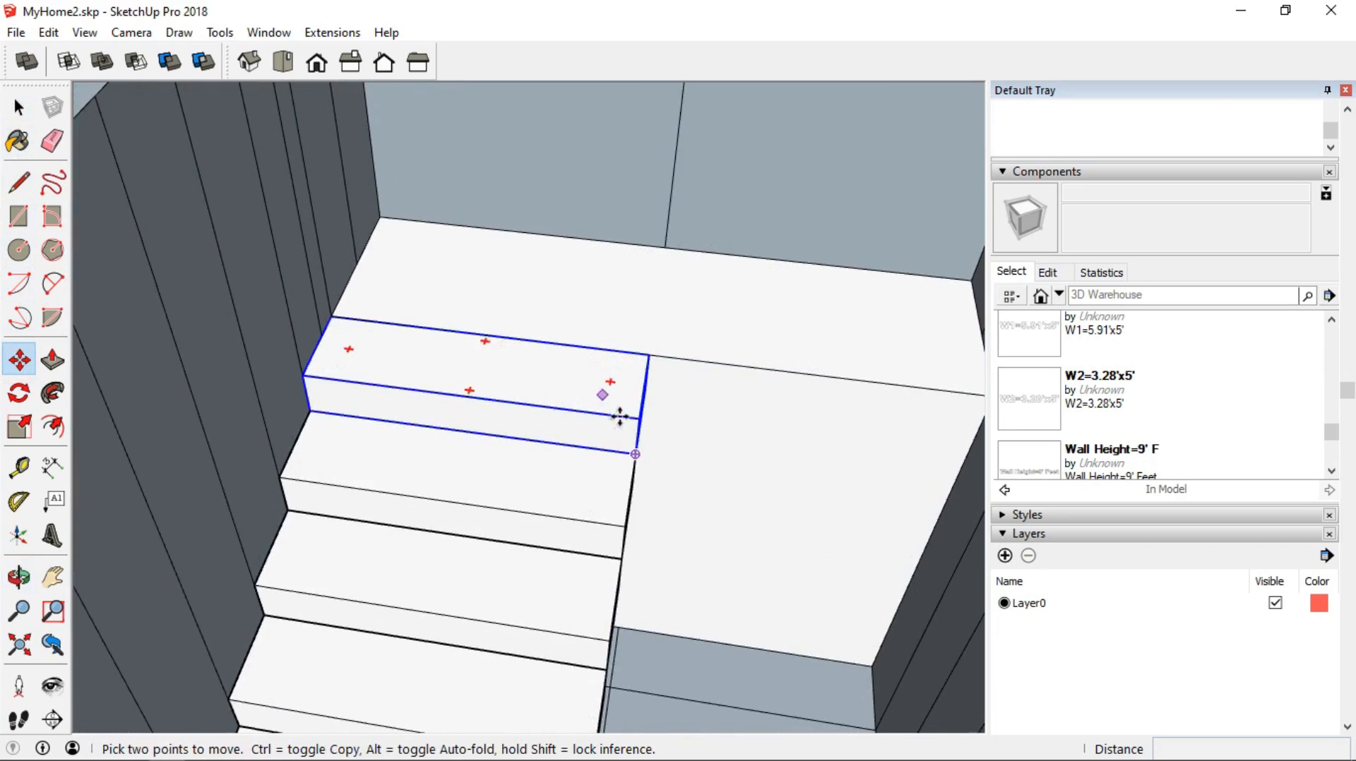
left_click(638, 454)
middle_click_drag(865, 484, 663, 445)
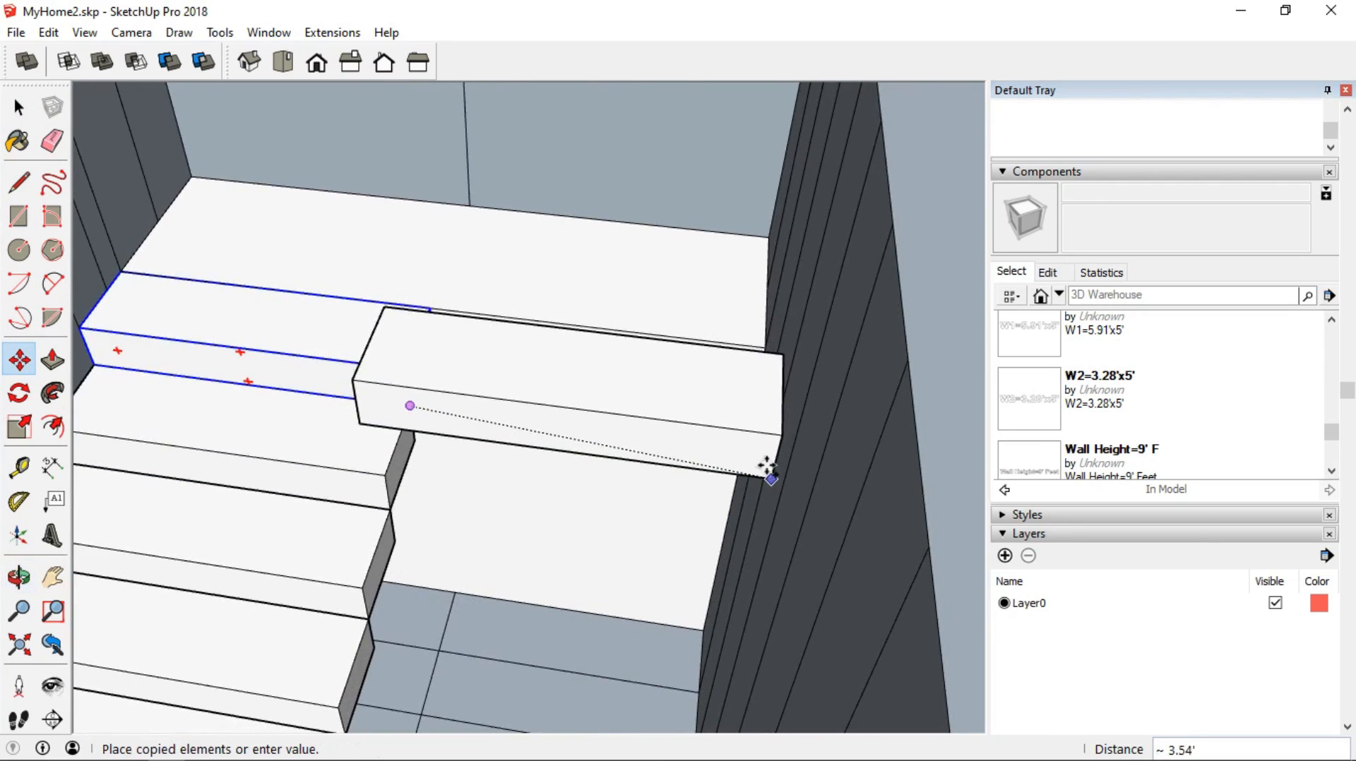
left_click(755, 450)
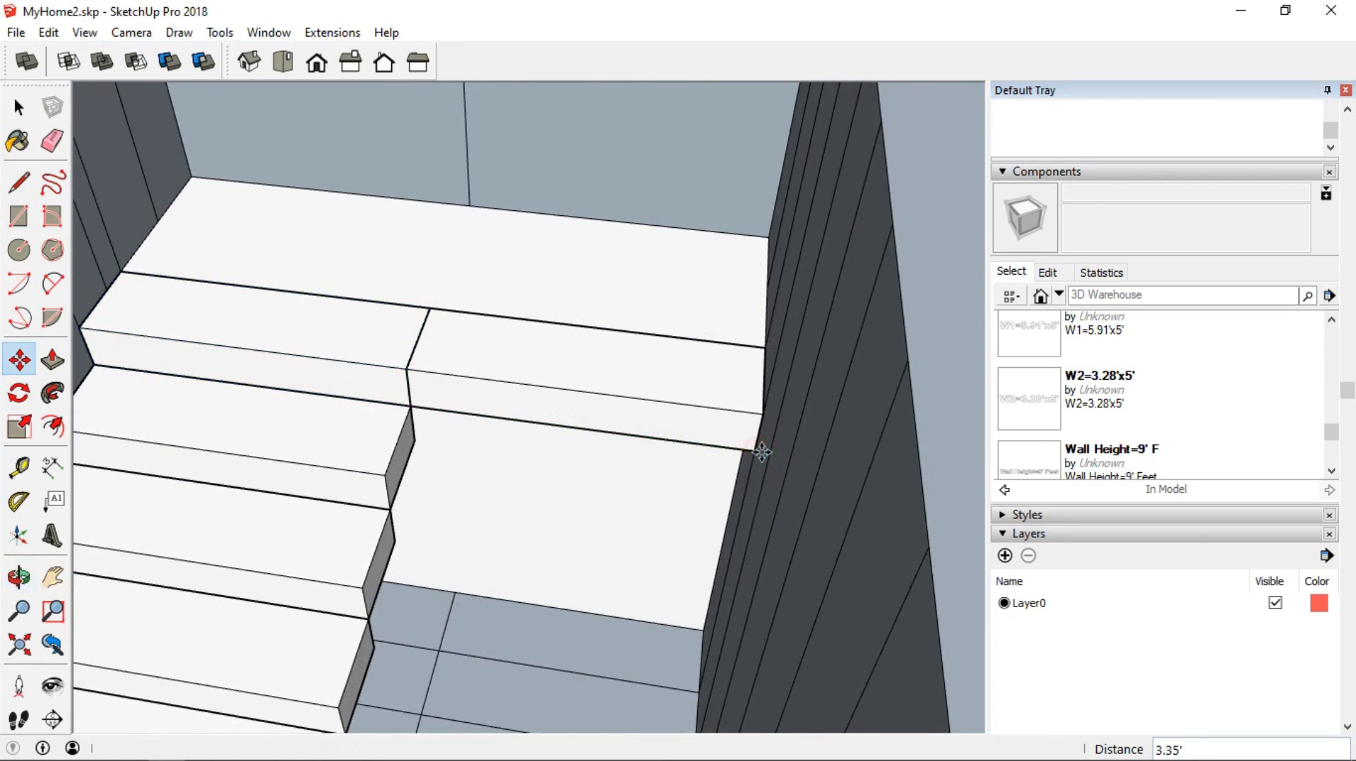
Make the copied step beside the top step a unique component
left_click(19, 107)
left_click(562, 371)
right_click(527, 363)
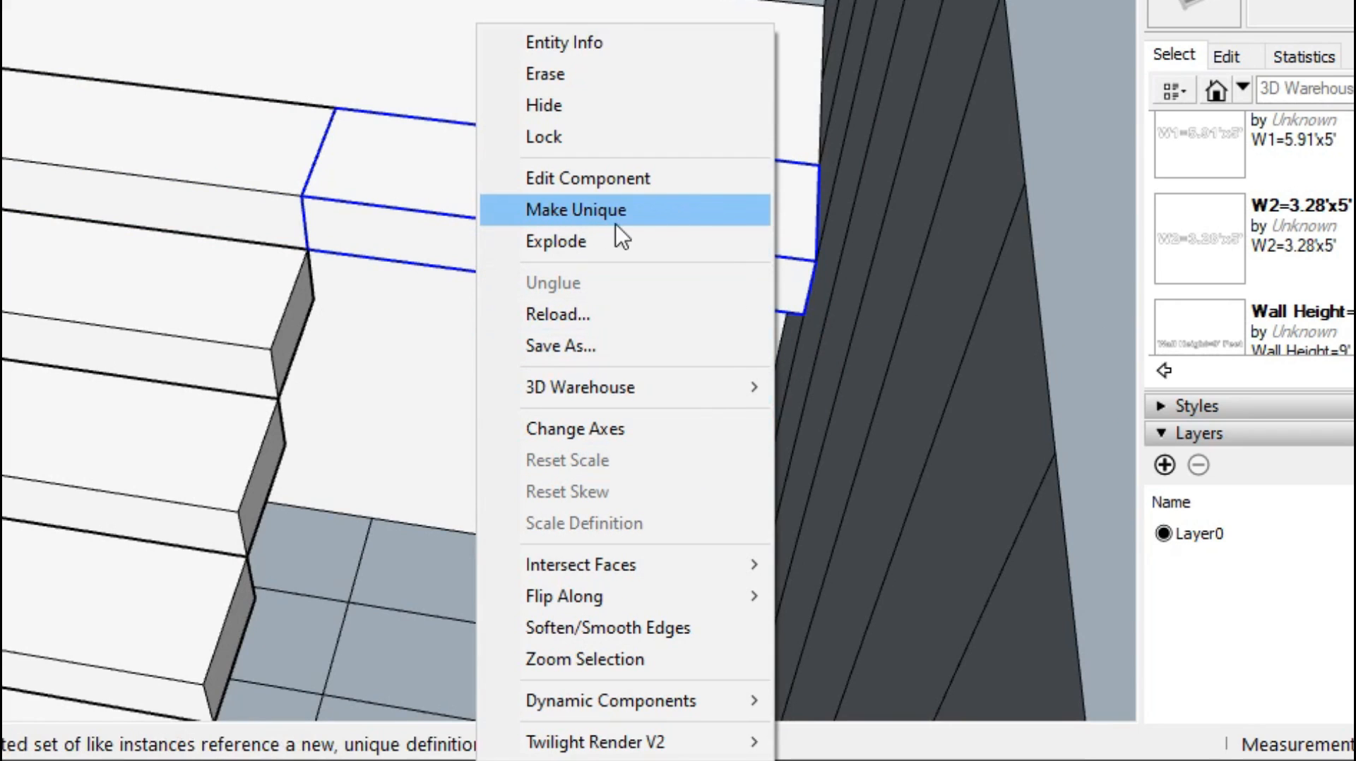
left_click(647, 212)
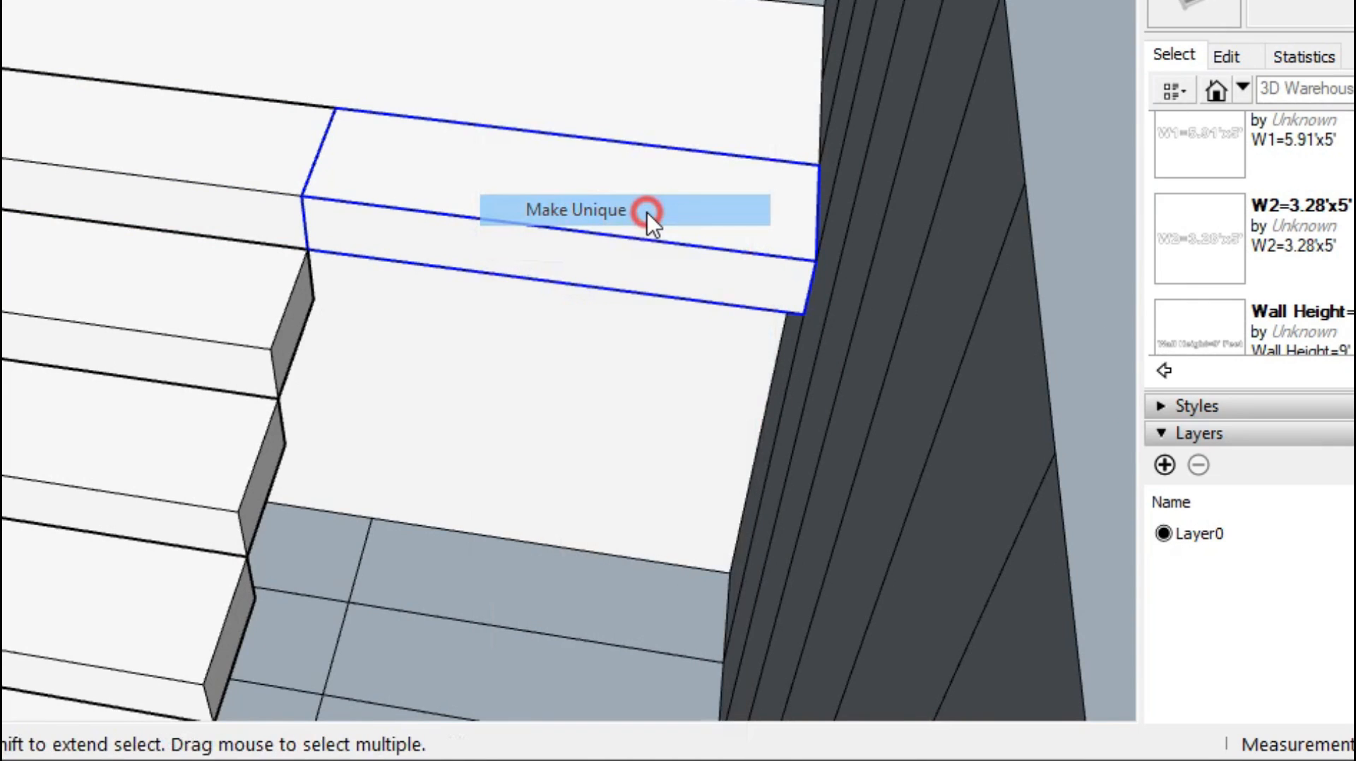
Copy the unique step and snap its lower corner to that step's upper front corner, starting the second flight
scroll(600, 378, "down", 2)
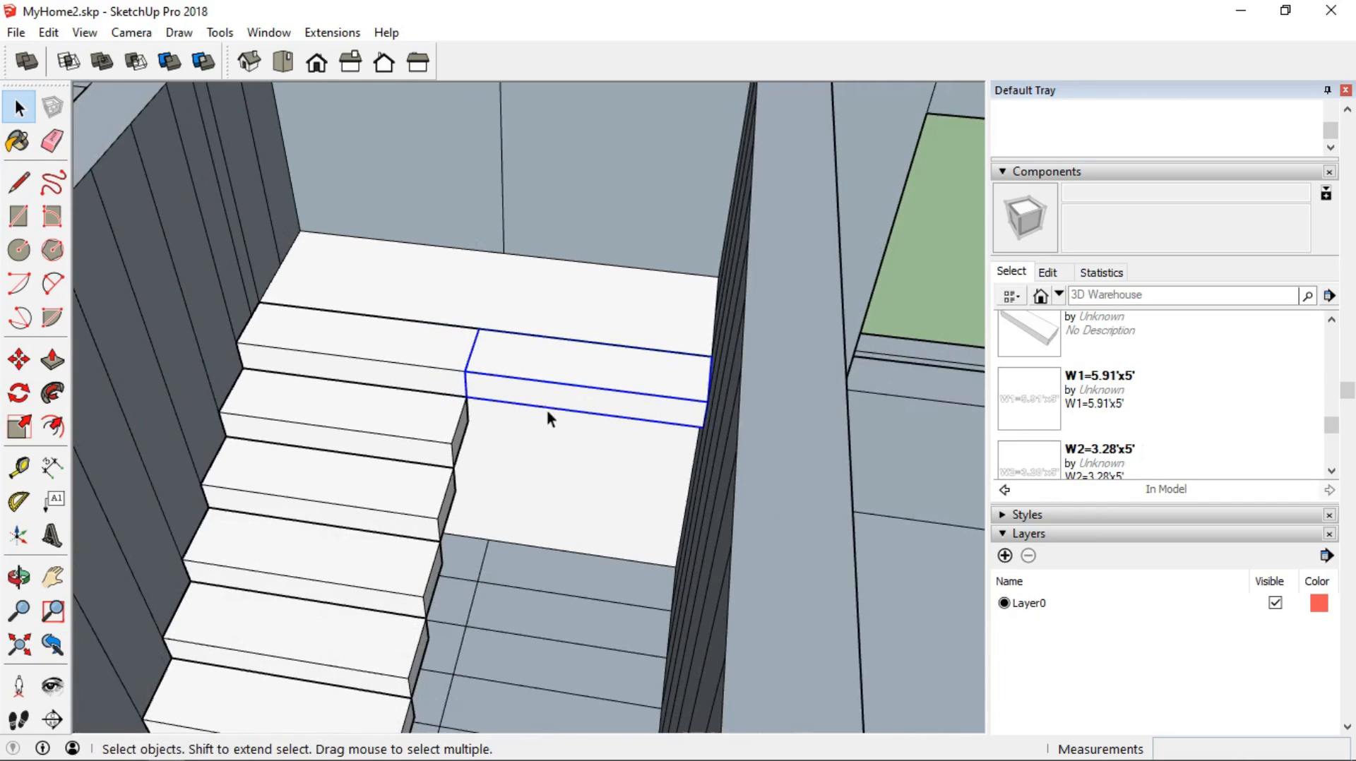
middle_click_drag(445, 421, 845, 531)
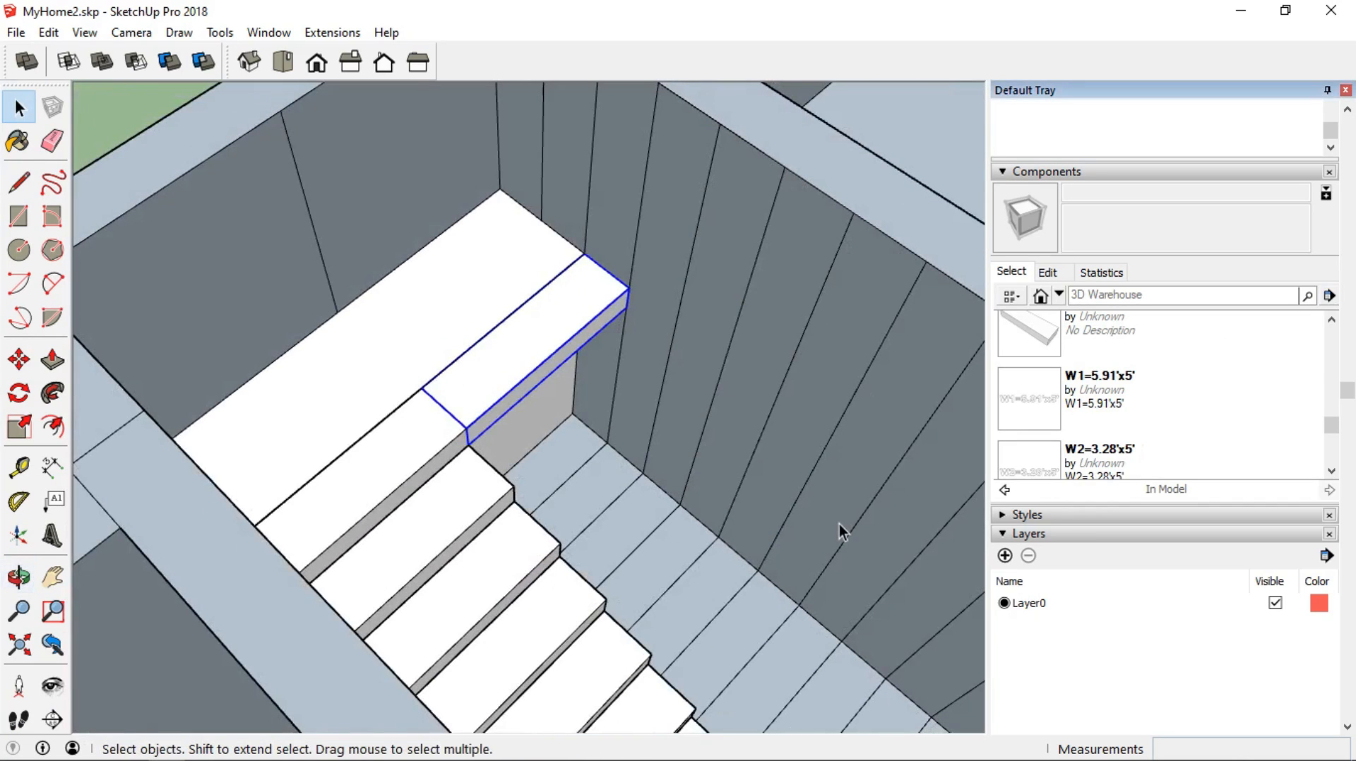
left_click(19, 360)
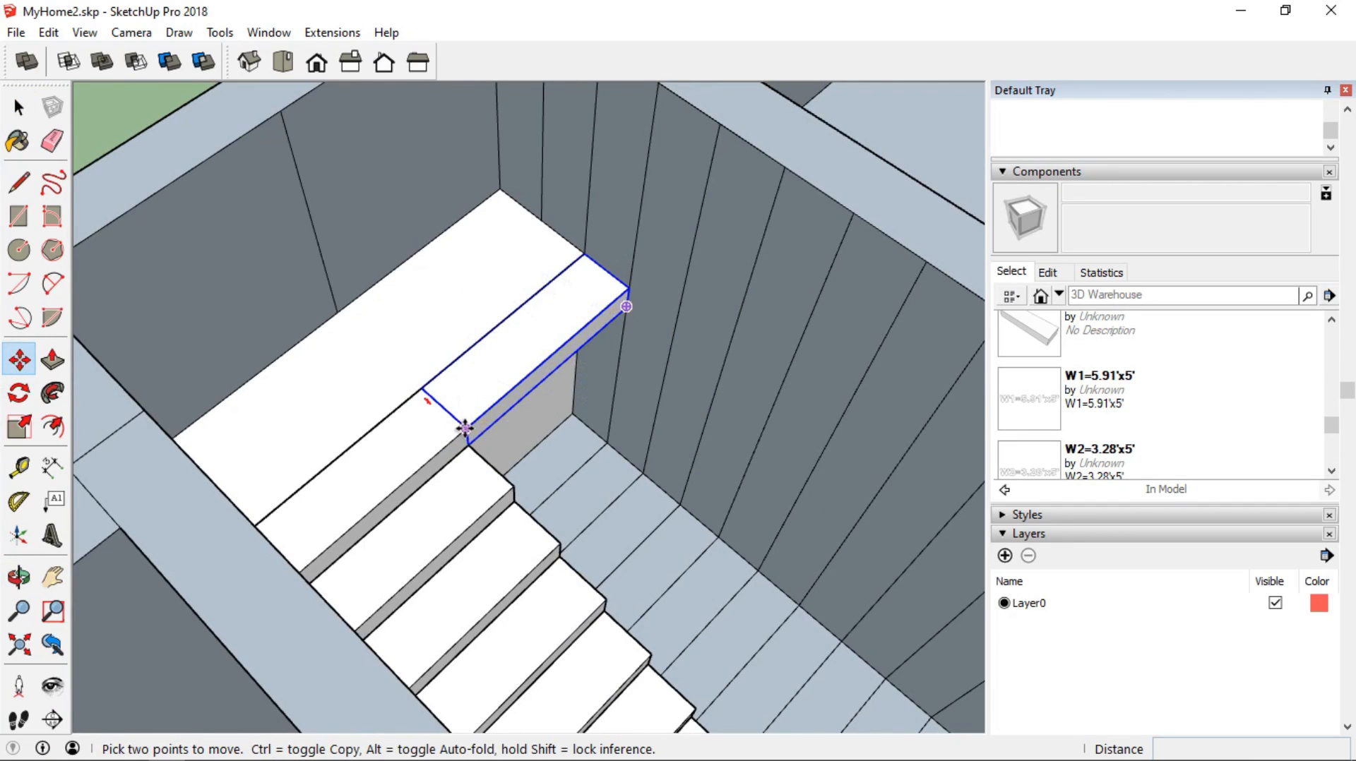
key("ctrl")
left_click(467, 430)
left_click(532, 492)
middle_click_drag(533, 492, 598, 446)
scroll(518, 472, "up", 6)
middle_click_drag(475, 485, 584, 454)
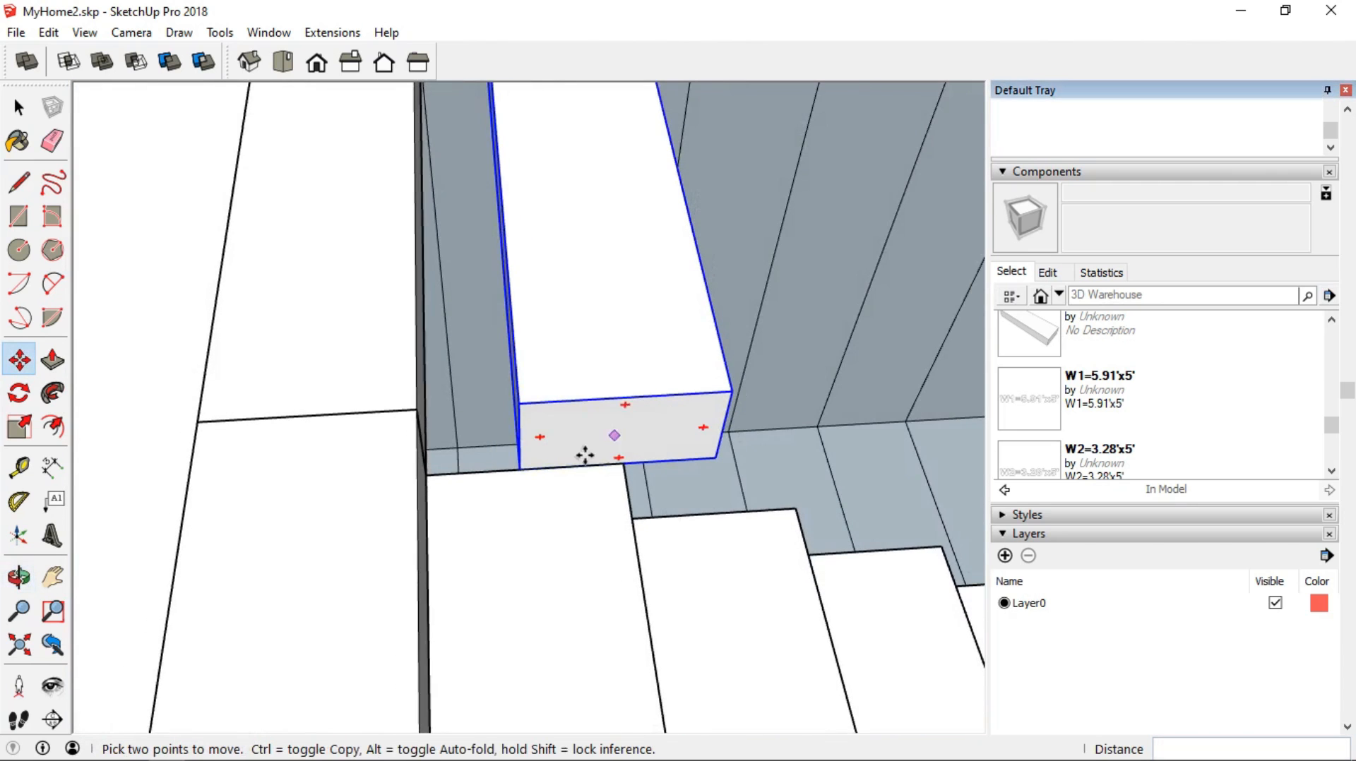
left_click(517, 466)
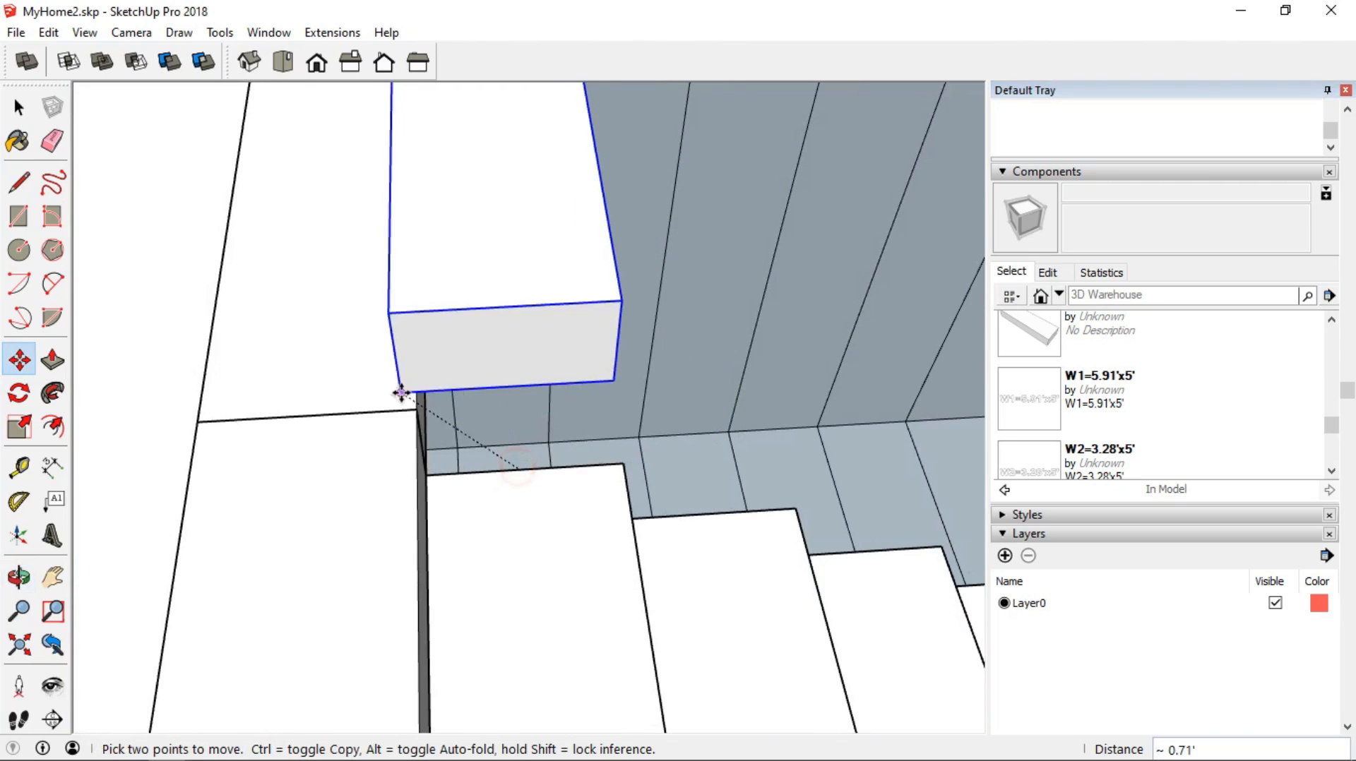
left_click(415, 414)
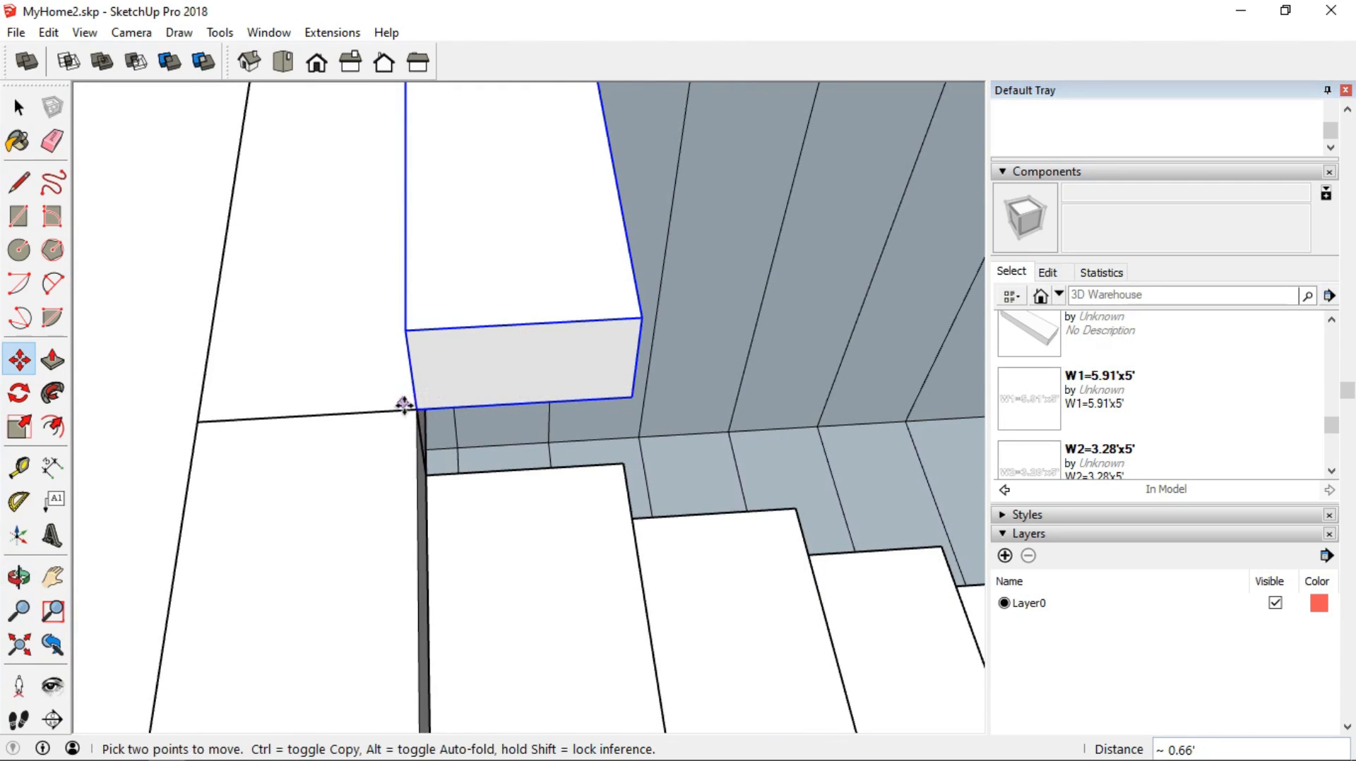
Copy the second flight's first step from its lower corner to its upper corner on the ascending side and array it with 5x
key("ctrl")
left_click(416, 409)
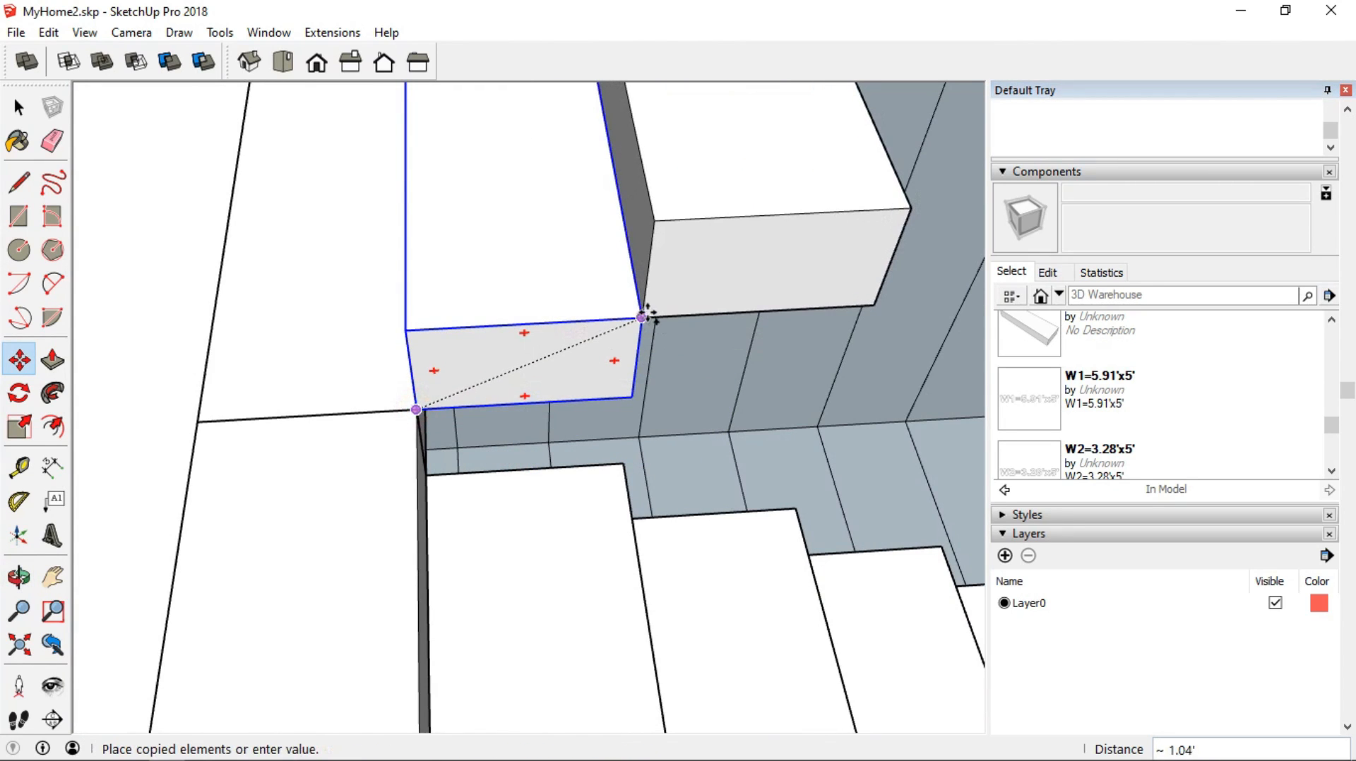
left_click(647, 313)
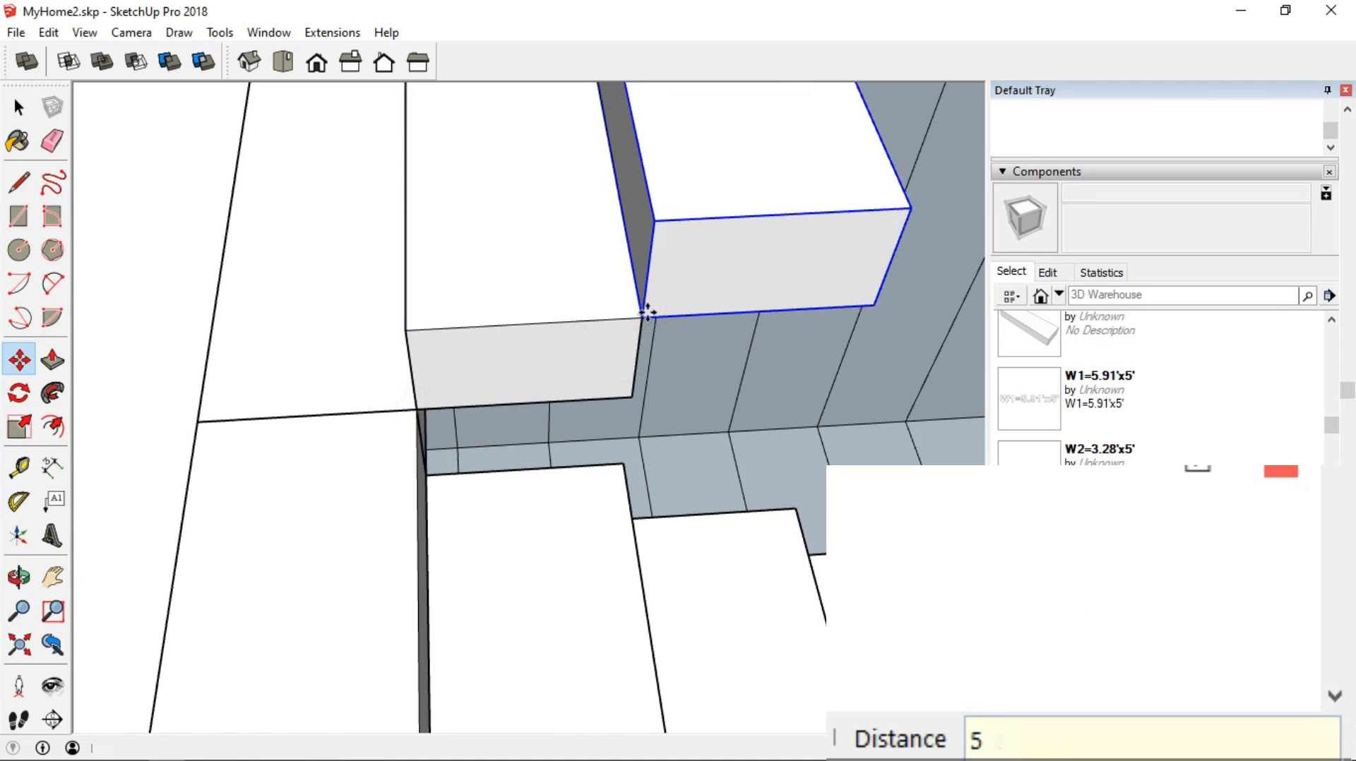
key("Return")
Change the second flight's step array to 7x
scroll(470, 221, "down", 5)
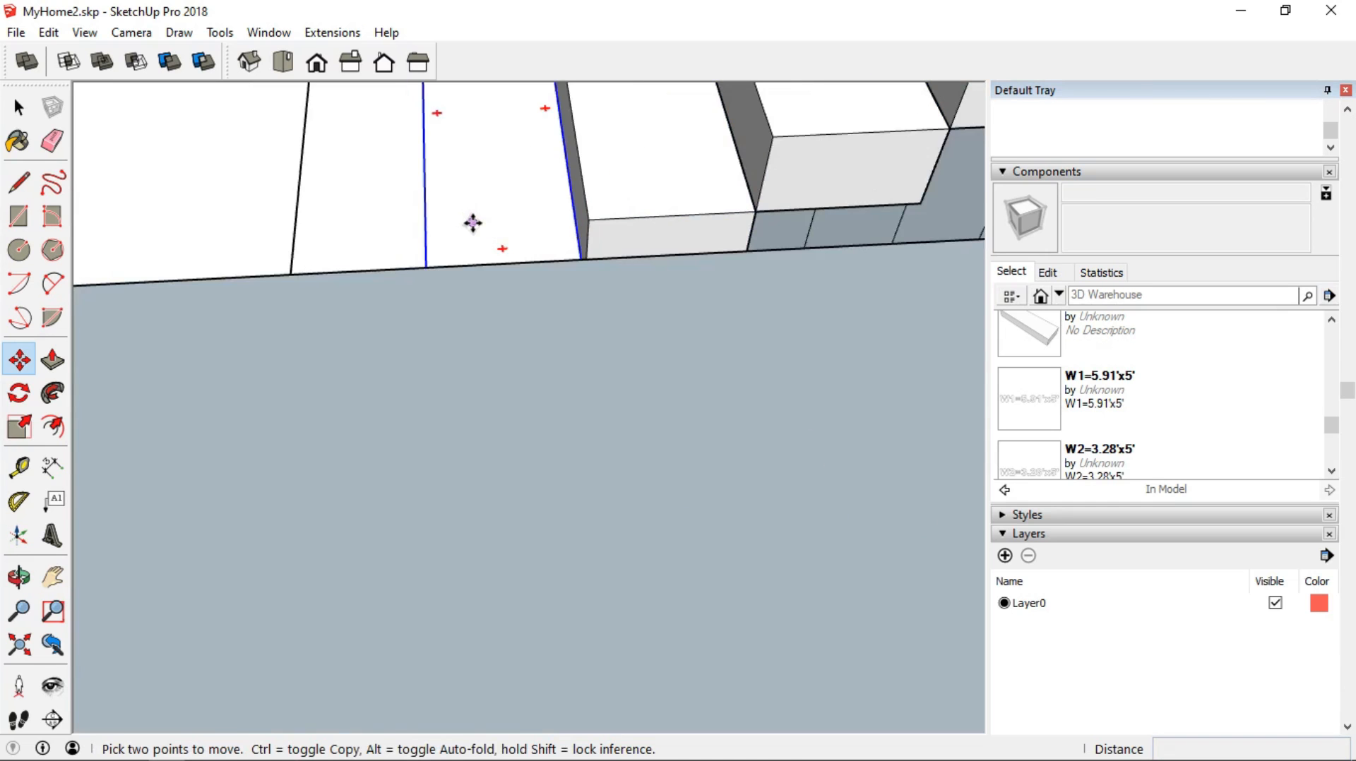
scroll(490, 221, "down", 3)
middle_click_drag(607, 180, 601, 429)
left_click(592, 454)
scroll(645, 369, "up", 3)
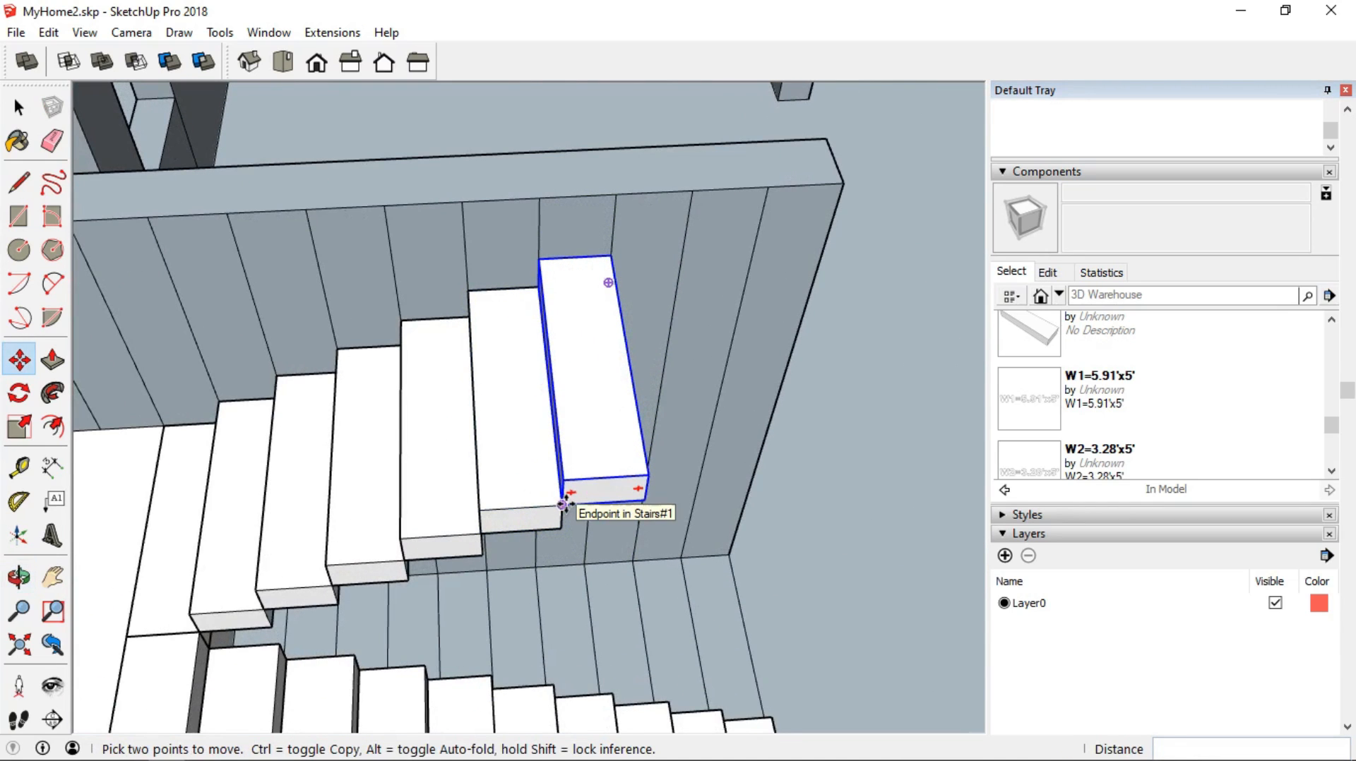
key("Return")
type("7")
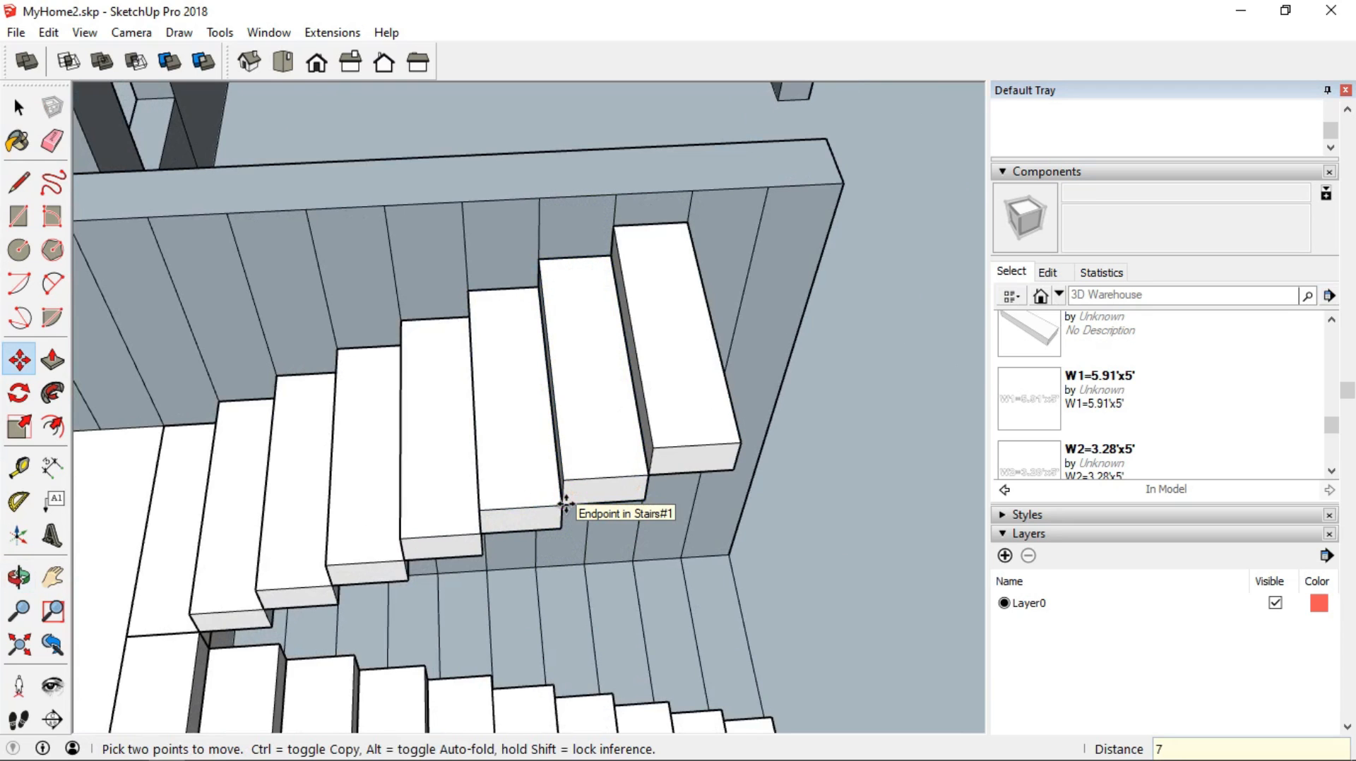
type("x")
key("Return")
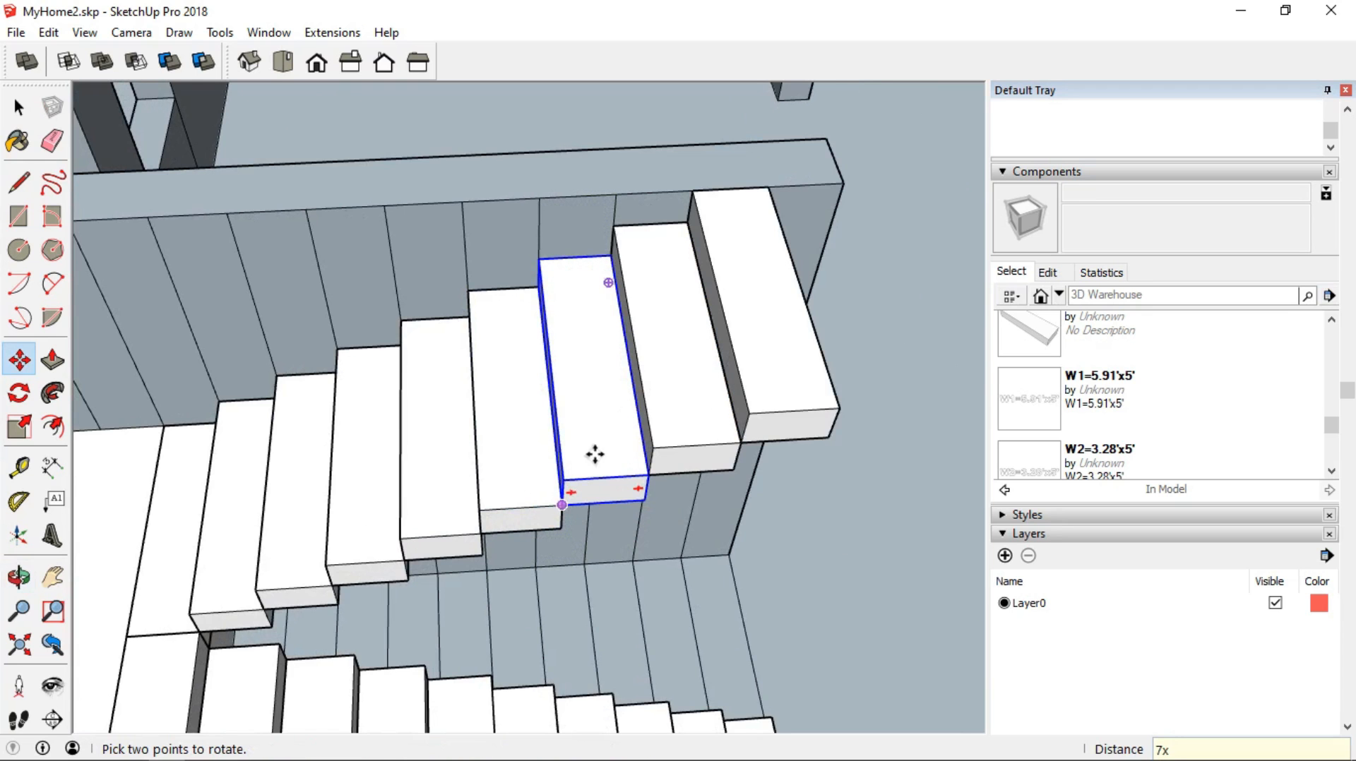
Open a second-flight step component for editing and Push/Pull its rear face out 0.5' beneath the next step
scroll(595, 454, "down", 3)
middle_click_drag(605, 405, 540, 448)
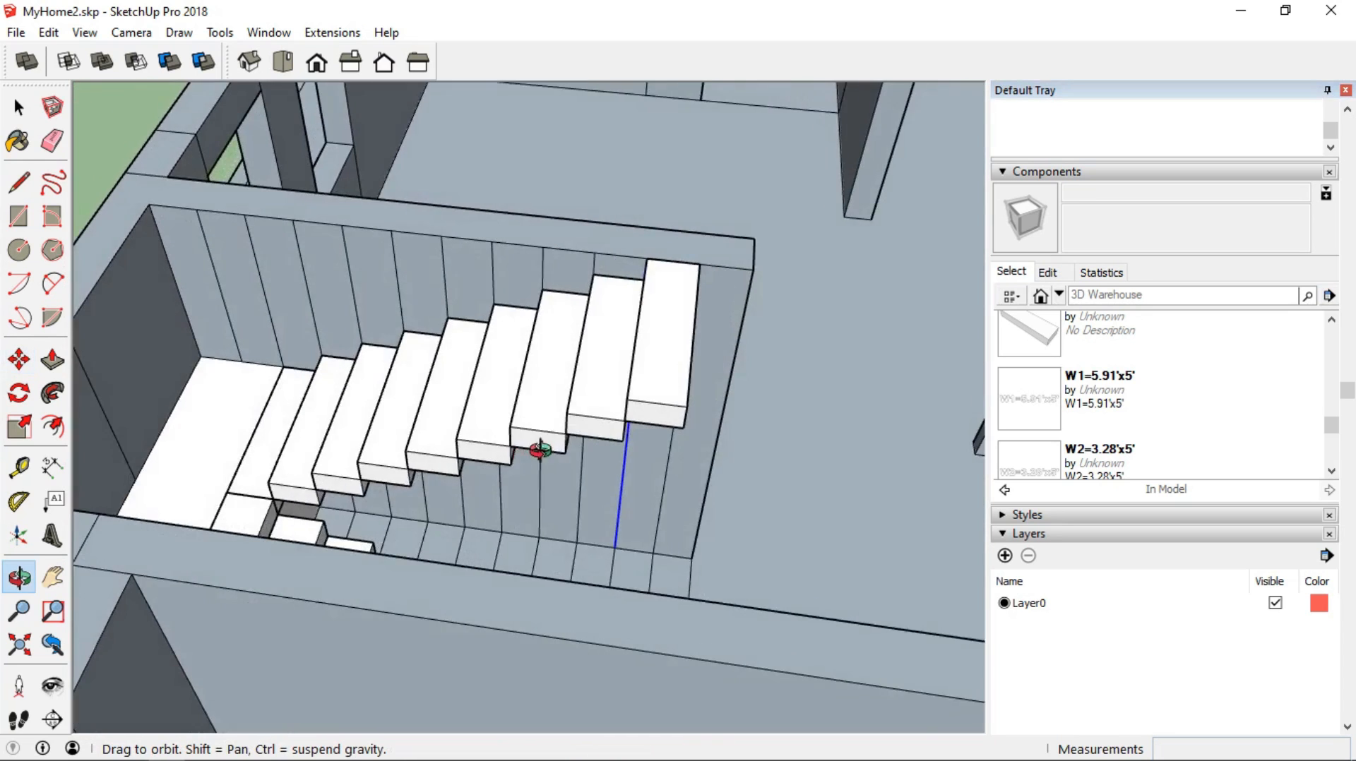
scroll(553, 445, "up", 6)
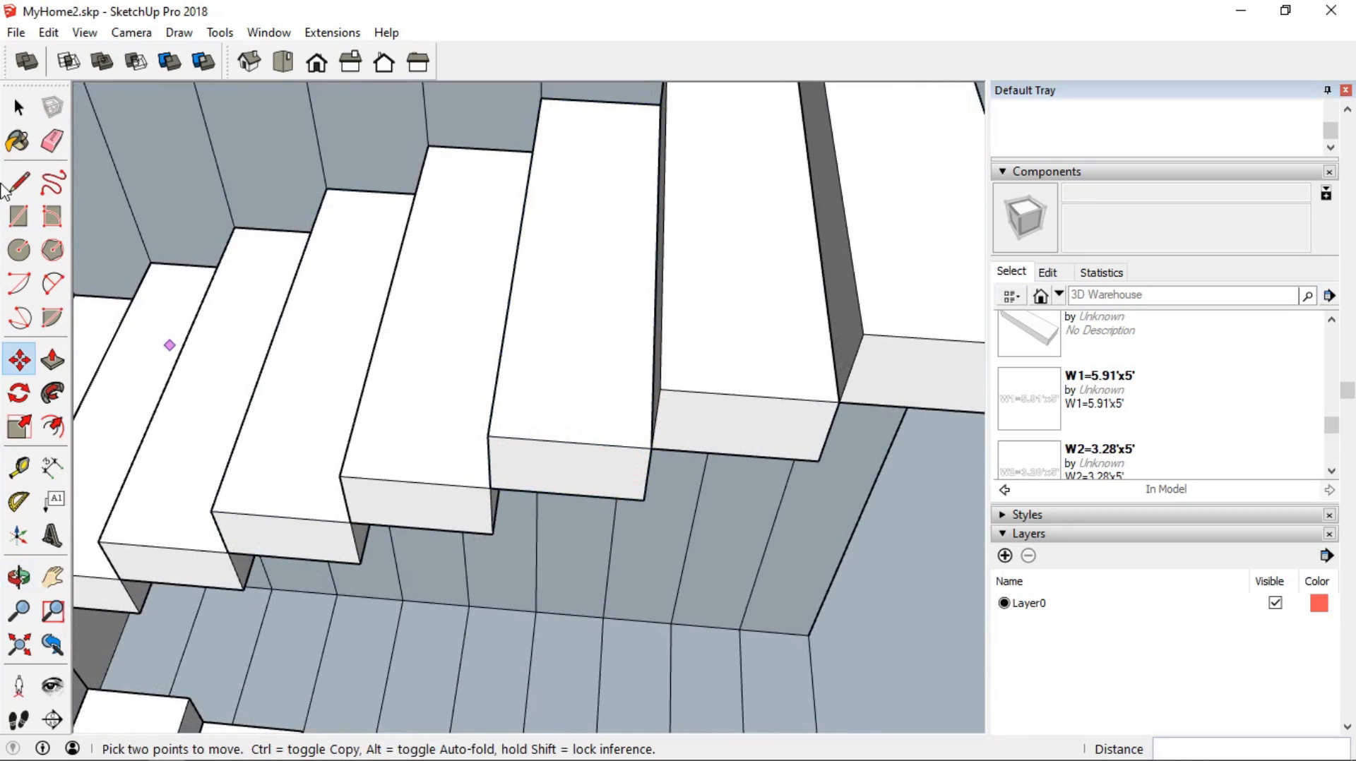
left_click(19, 107)
left_click(600, 468)
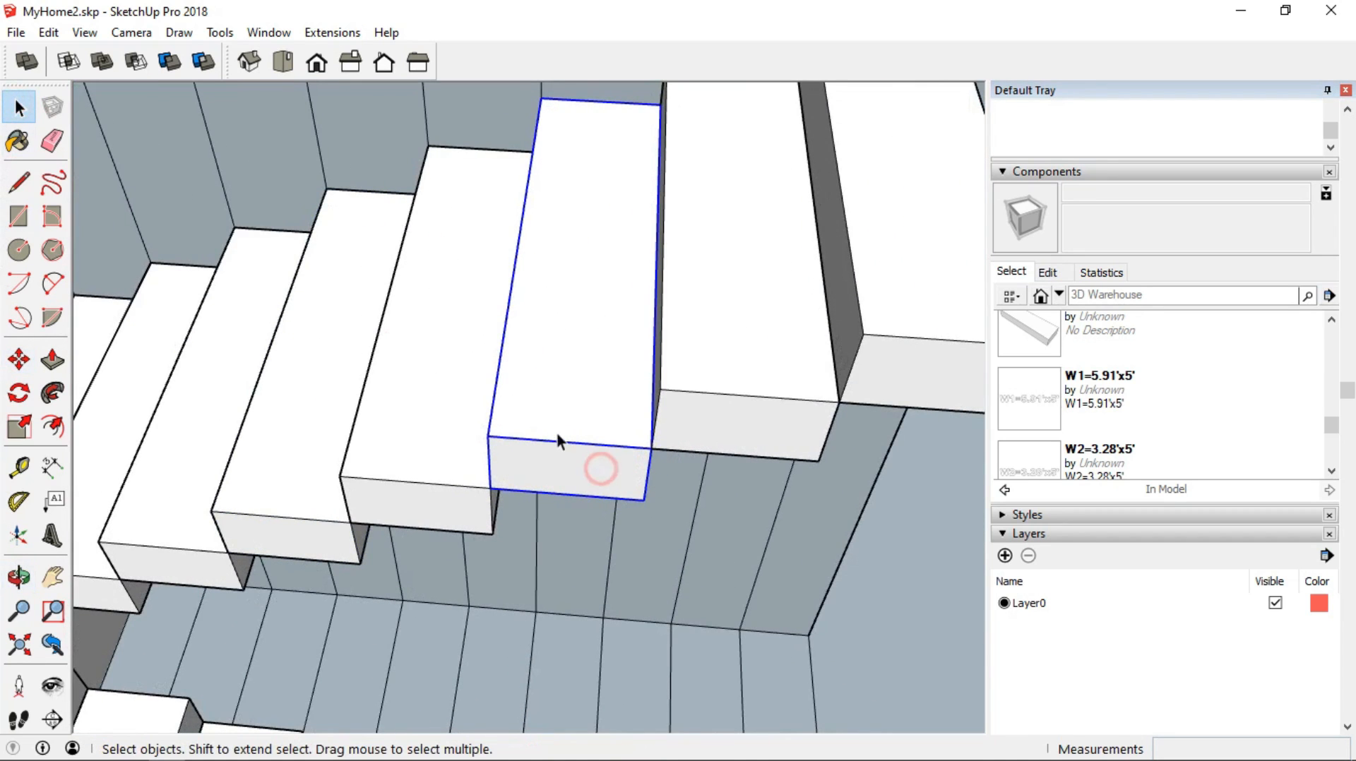
double_click(582, 468)
scroll(497, 443, "up", 2)
scroll(498, 443, "up", 4)
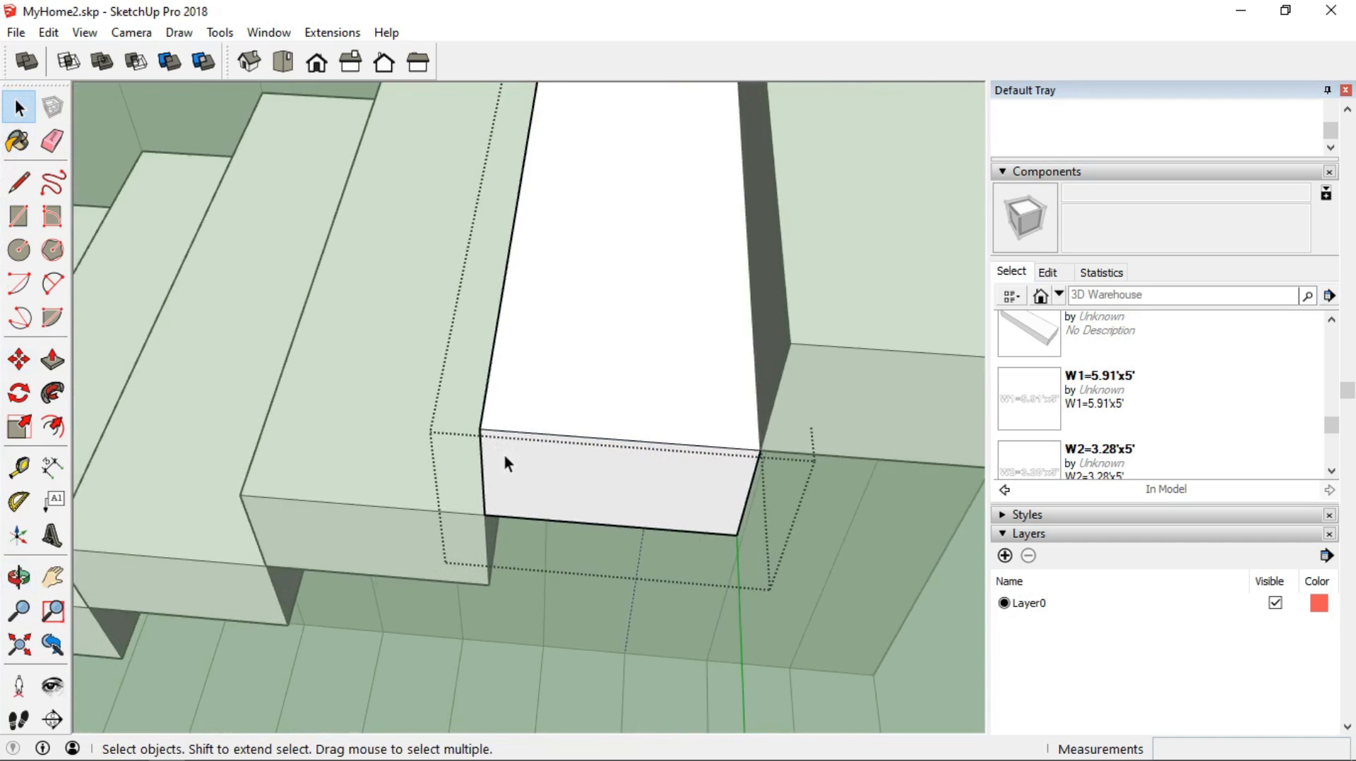
middle_click_drag(464, 460, 424, 282)
middle_click_drag(785, 441, 417, 346)
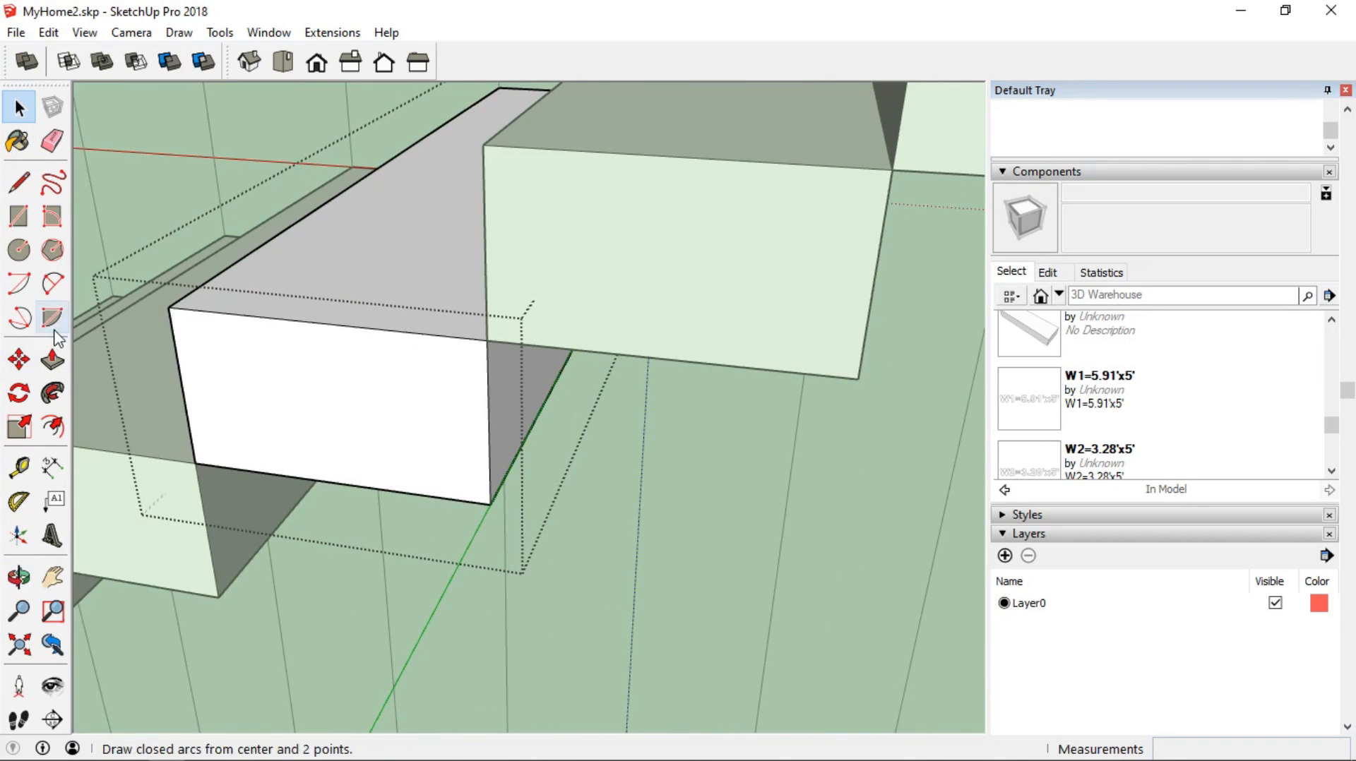
left_click(52, 360)
left_click(523, 389)
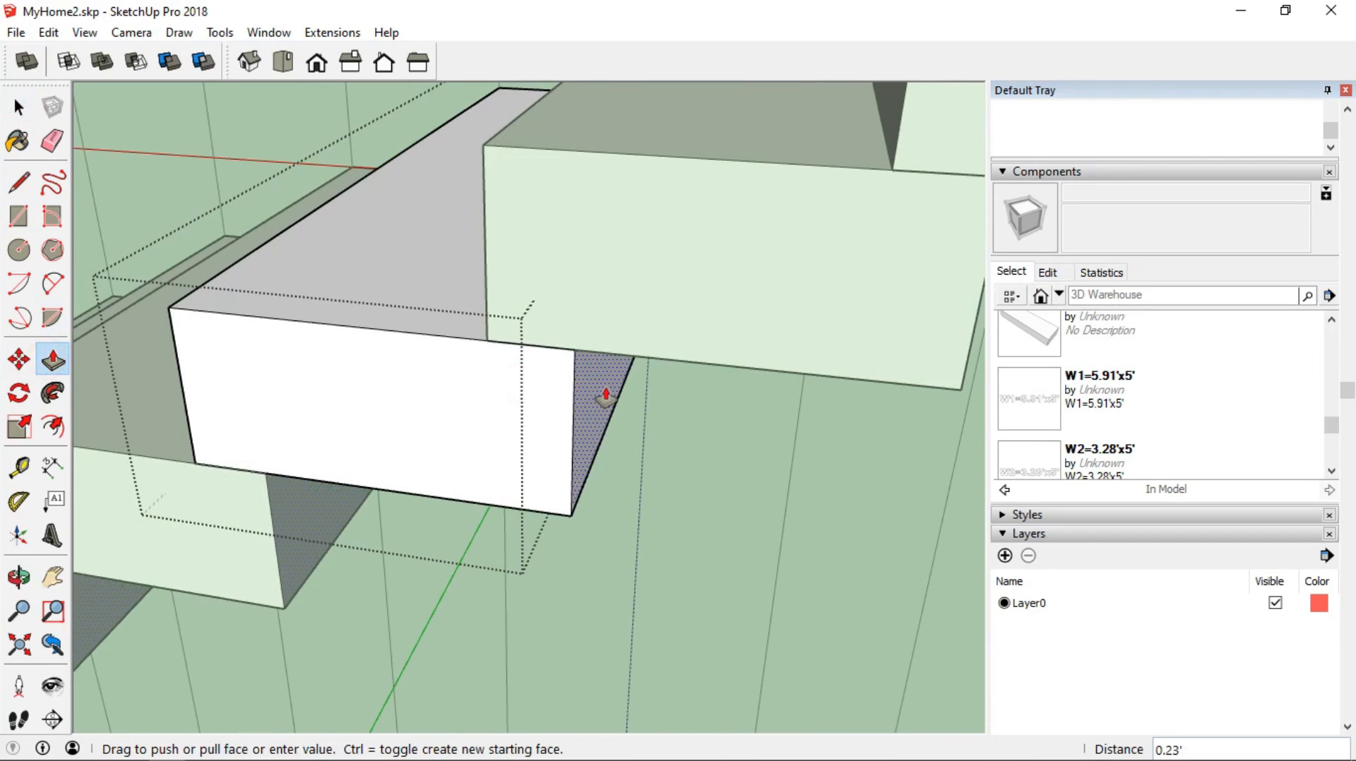
type(".5")
key("Return")
middle_click_drag(615, 397, 695, 443)
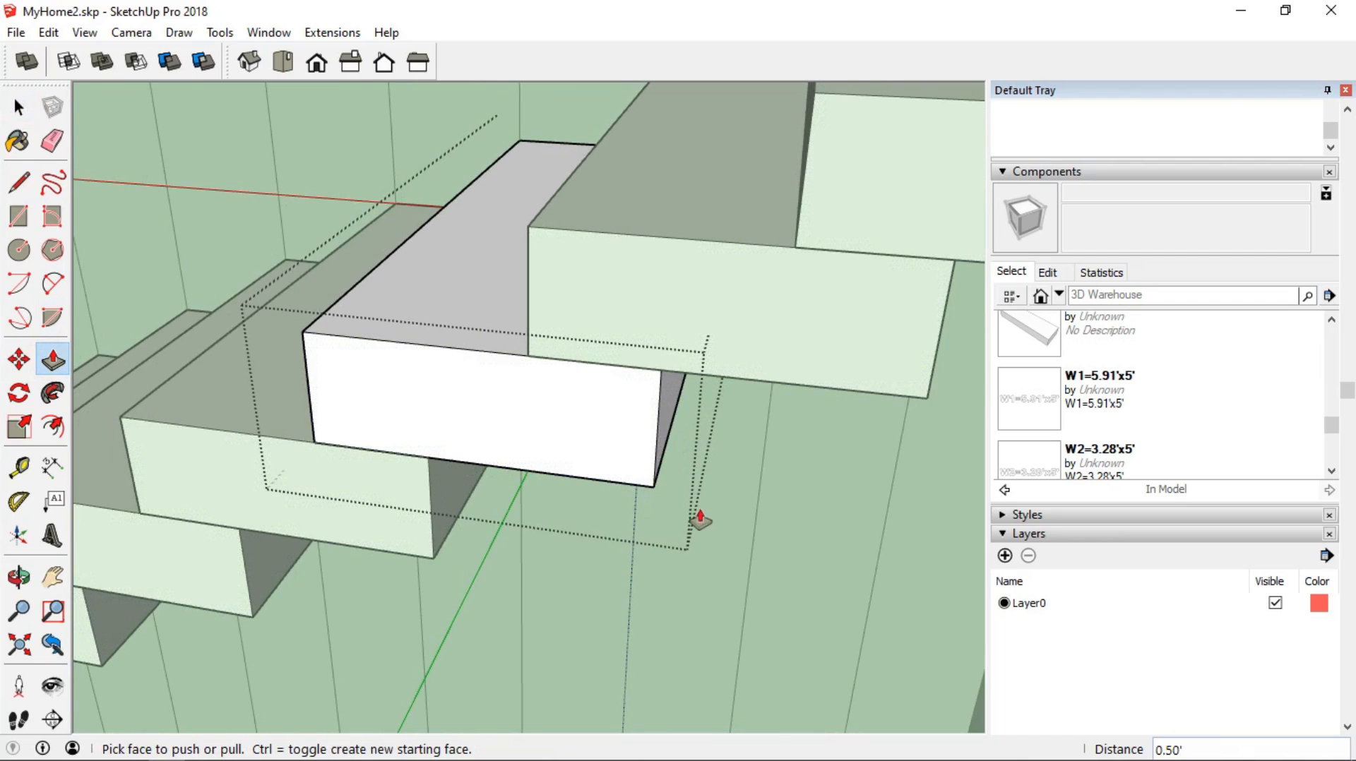
Move the step's lower rear edge inward about 0.92' along the red axis to slope the flight's underside, and leave component editing
left_click(19, 360)
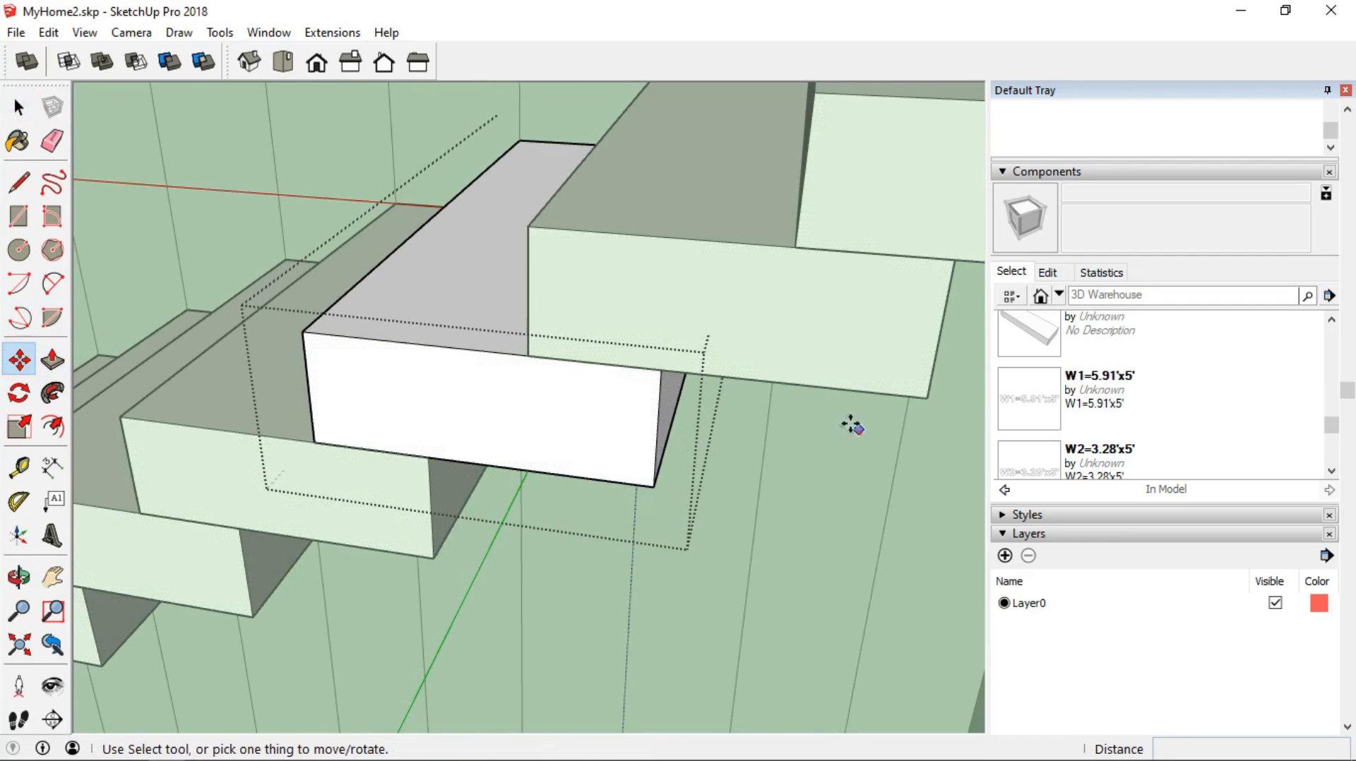
scroll(705, 443, "up", 5)
scroll(573, 432, "down", 5)
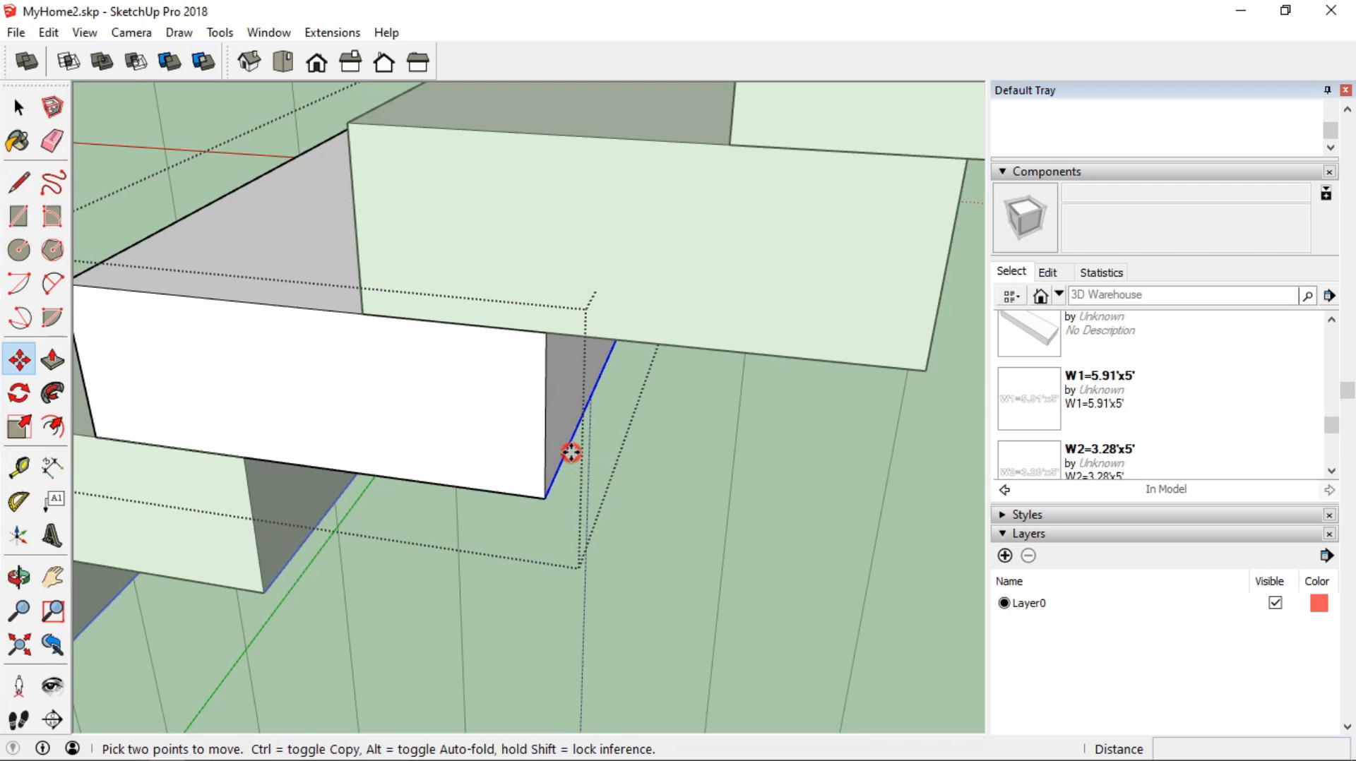
left_click(571, 453)
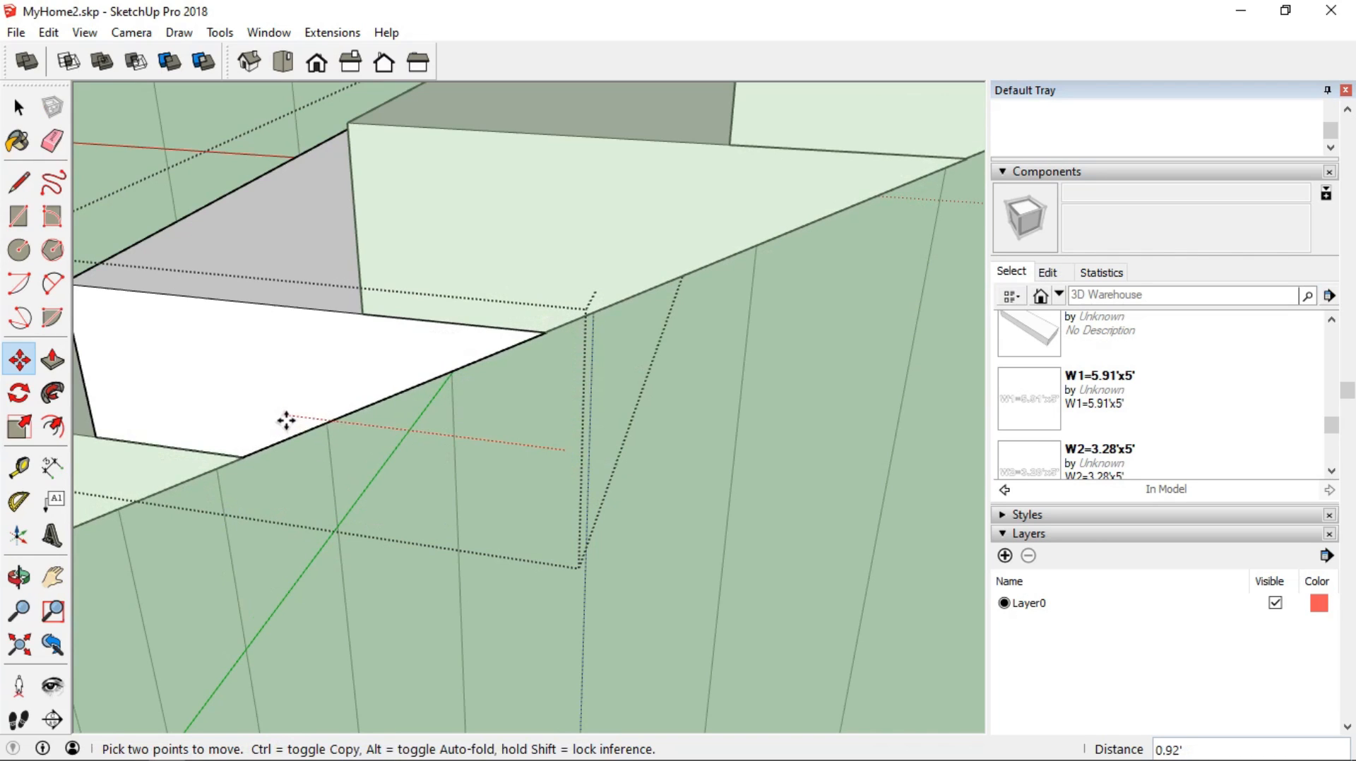
left_click(284, 421)
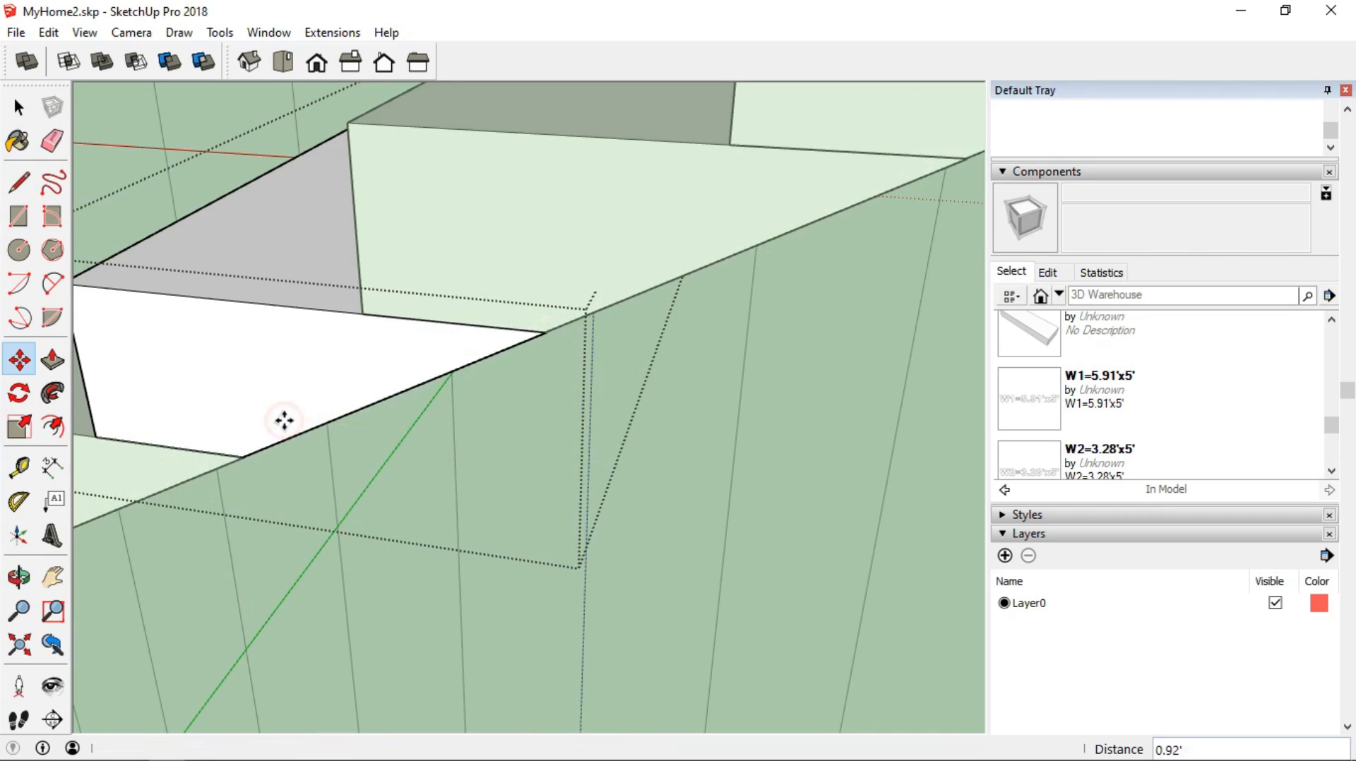
scroll(285, 421, "down", 5)
middle_click_drag(305, 469, 113, 607)
key("space")
scroll(763, 522, "down", 4)
middle_click_drag(658, 629, 244, 533)
scroll(270, 522, "up", 6)
middle_click_drag(344, 519, 350, 519)
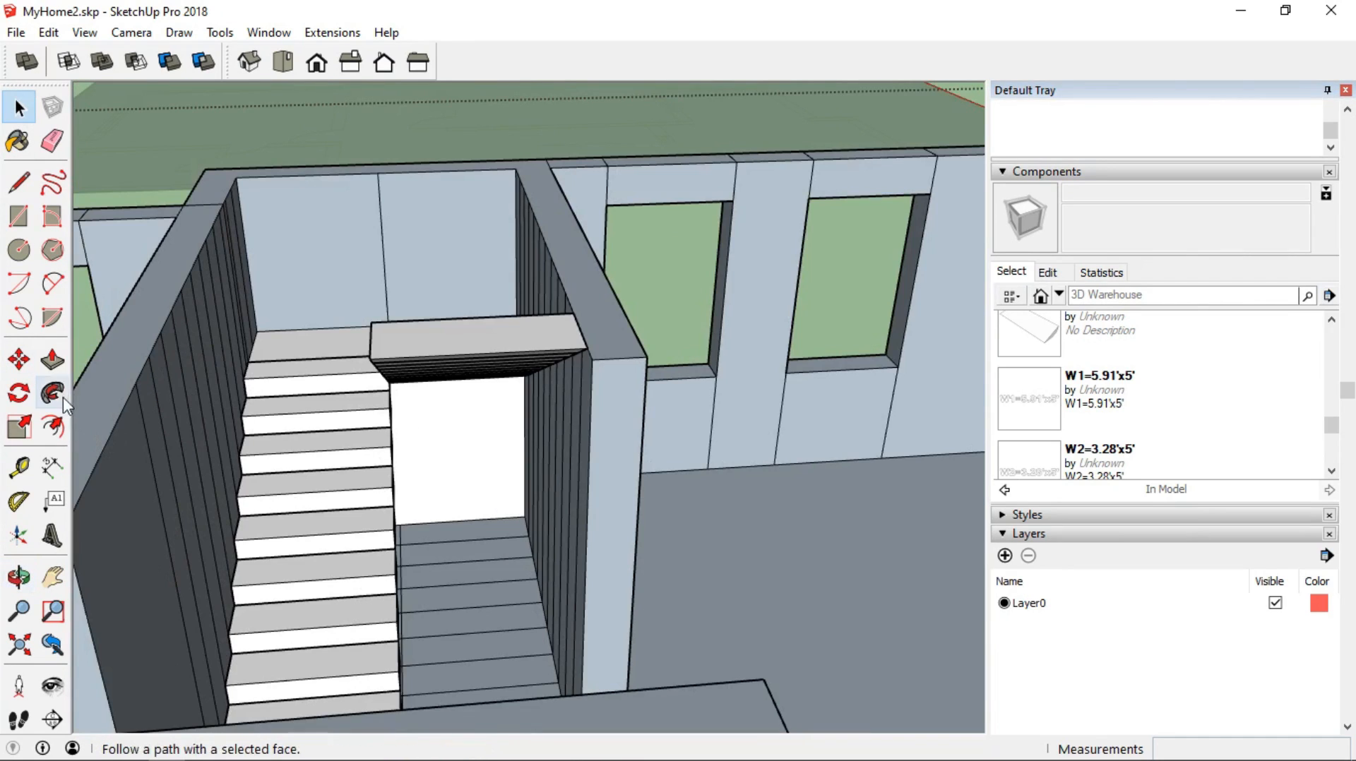
Push/Pull the top of the stairwell's side wall beside the second flight down 9' to floor level to expose the stairs
left_click(52, 362)
left_click_drag(608, 316, 649, 558)
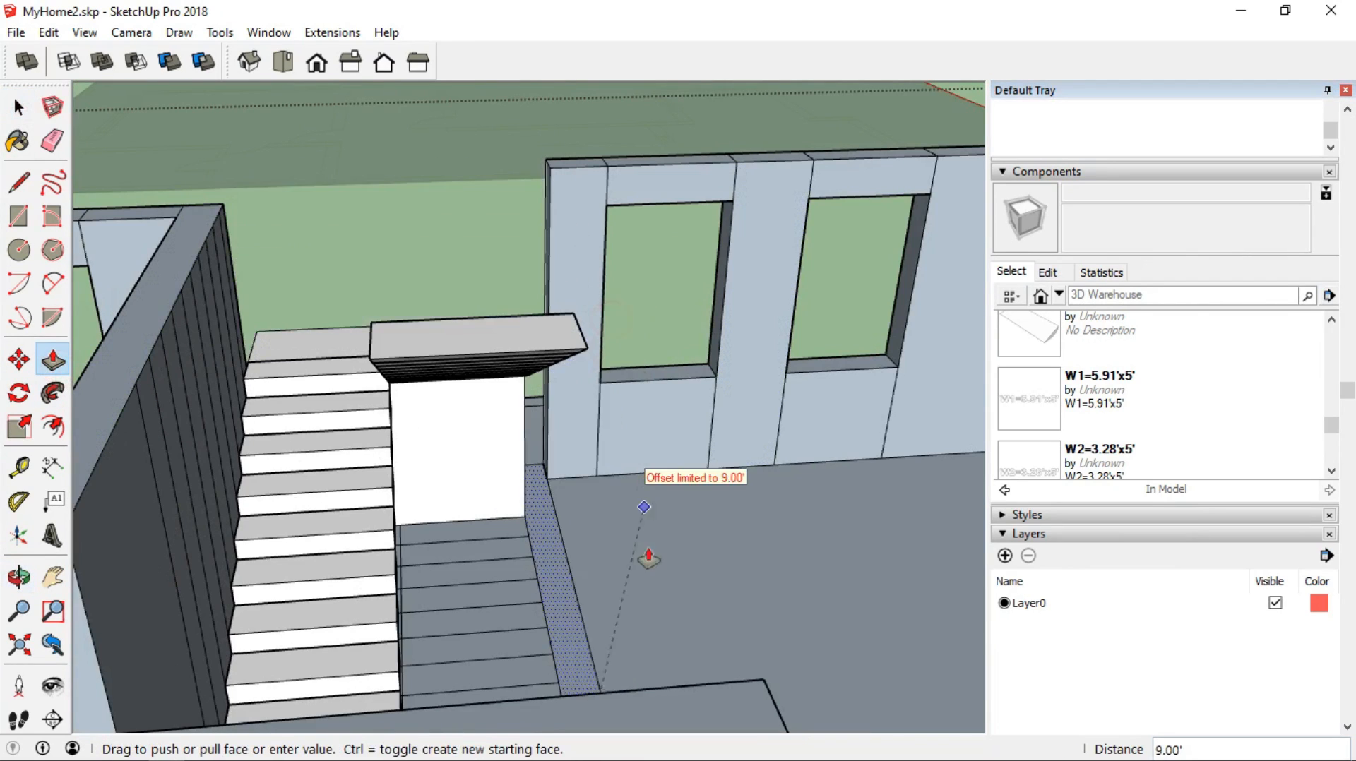
left_click(713, 571)
Open a first-flight step component for editing and Push/Pull its rear face out 0.5' beneath the next step
middle_click_drag(602, 564, 247, 587)
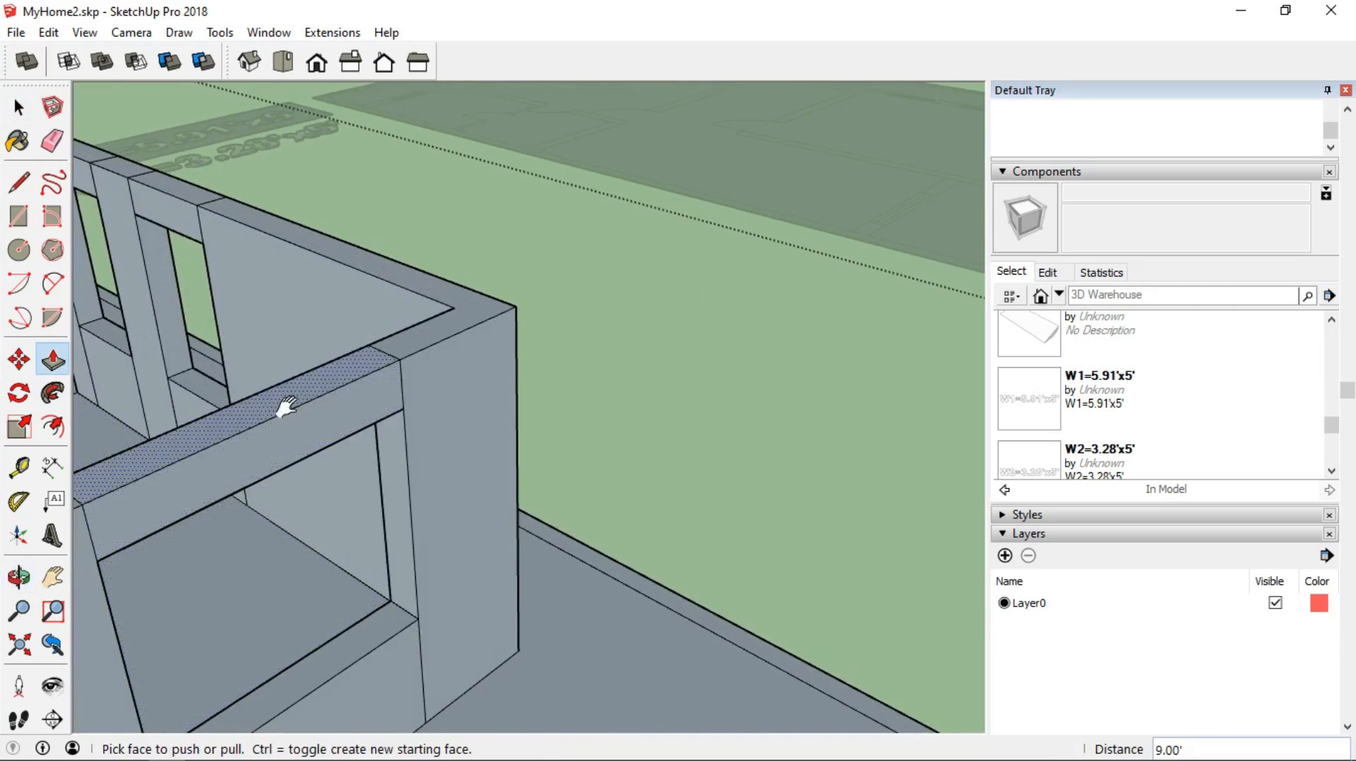
middle_click_drag(258, 374, 267, 509)
scroll(186, 393, "up", 4)
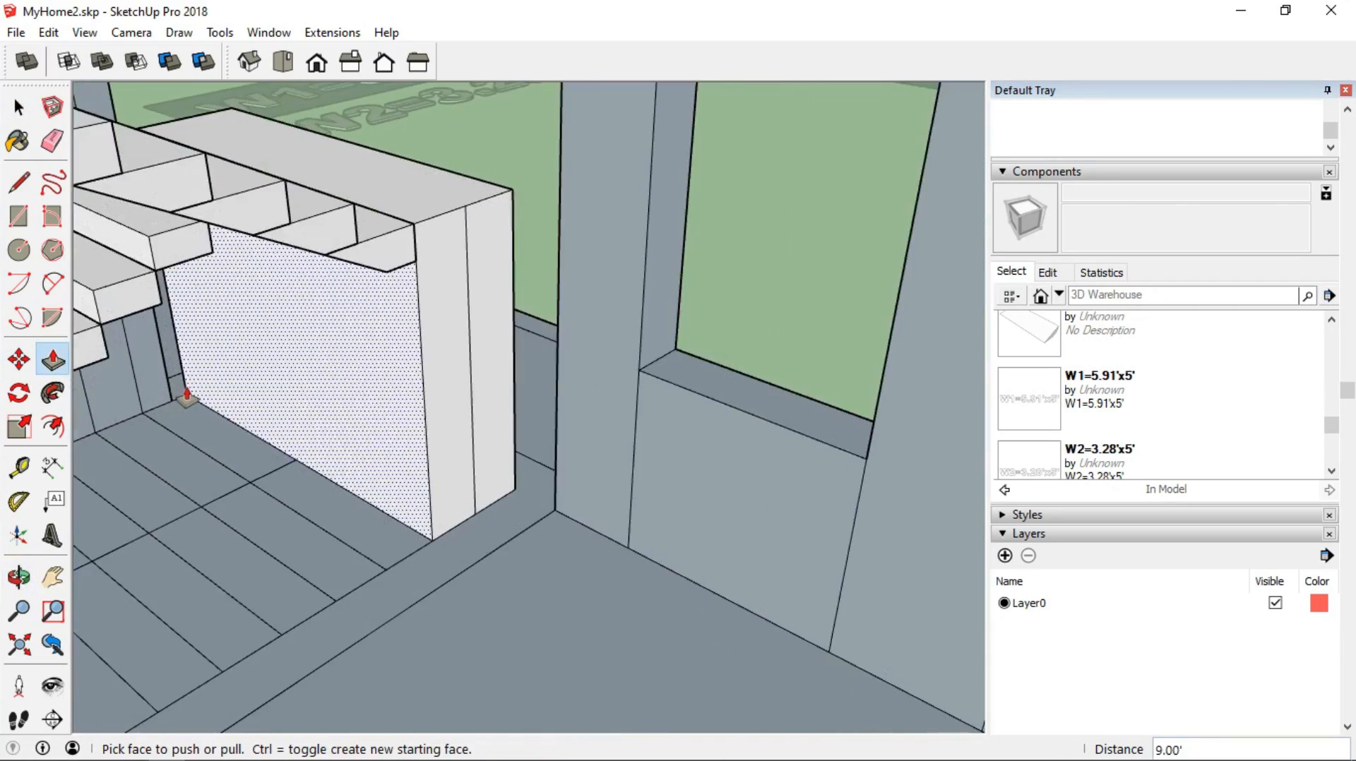
middle_click_drag(106, 342, 545, 342, "shift")
middle_click_drag(586, 494, 233, 417)
scroll(605, 447, "up", 4)
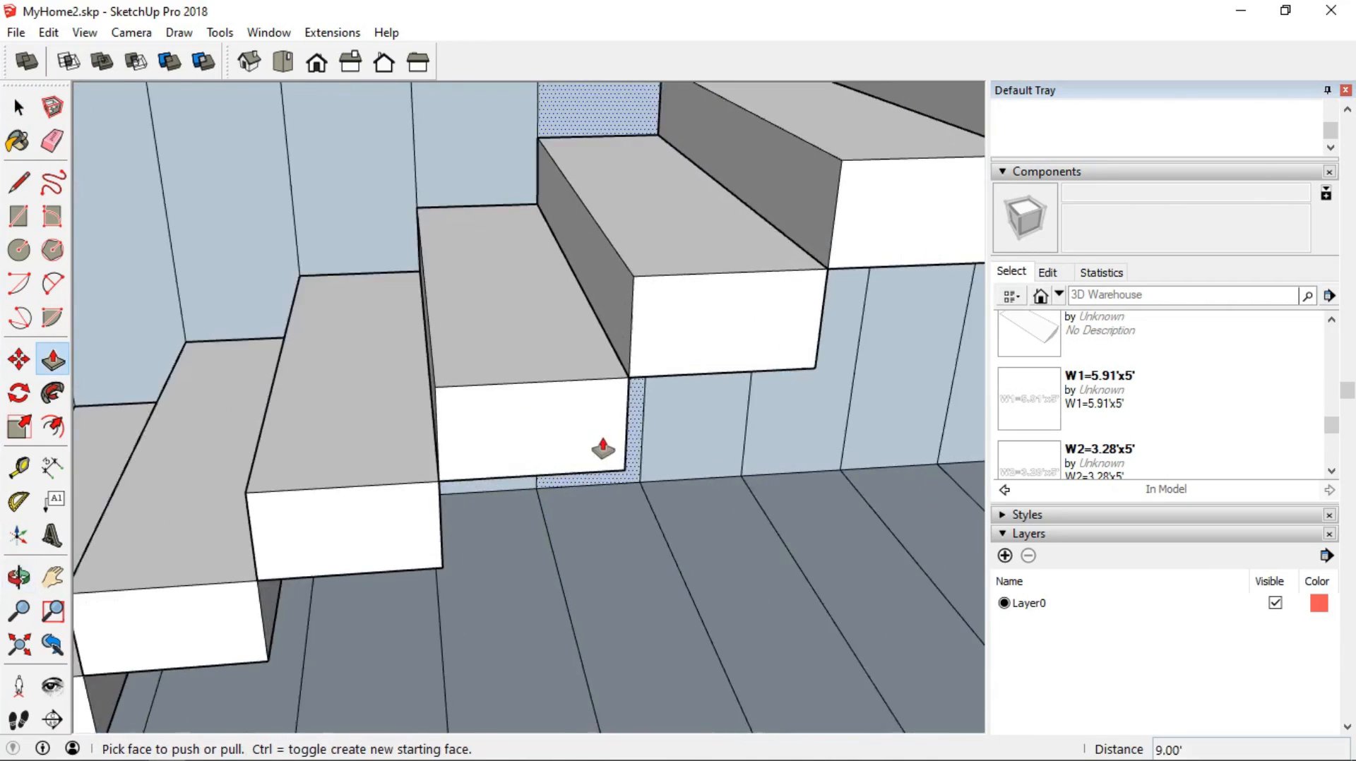
middle_click_drag(605, 454, 248, 384)
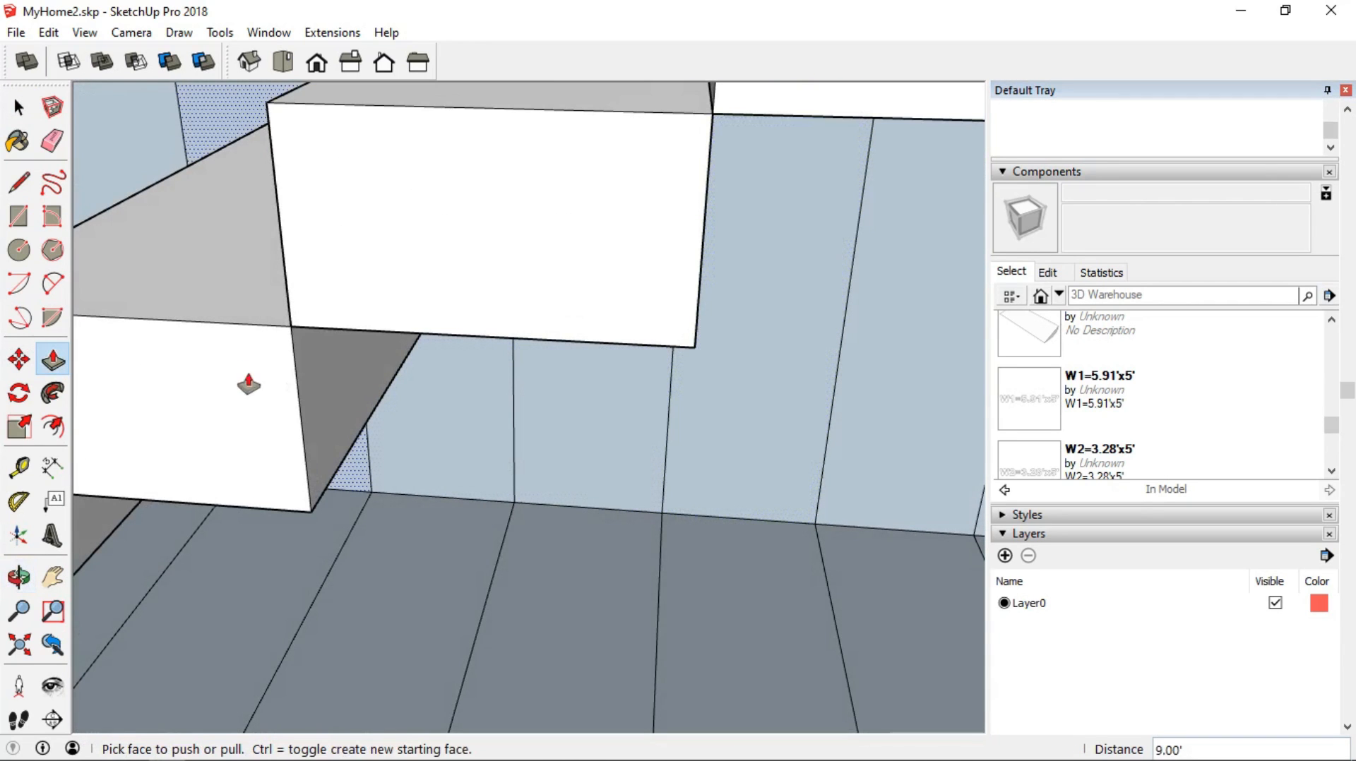
left_click(19, 106)
triple_click(339, 378)
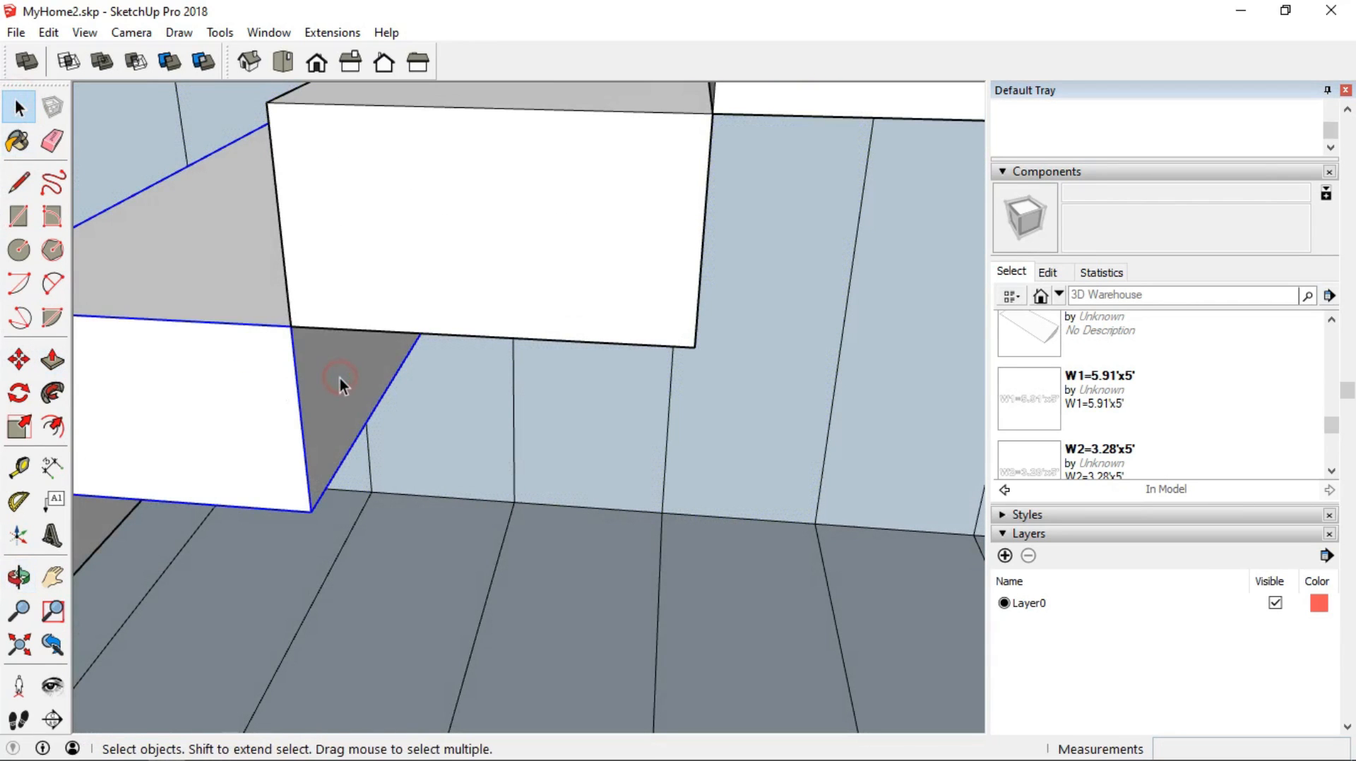
left_click(323, 377)
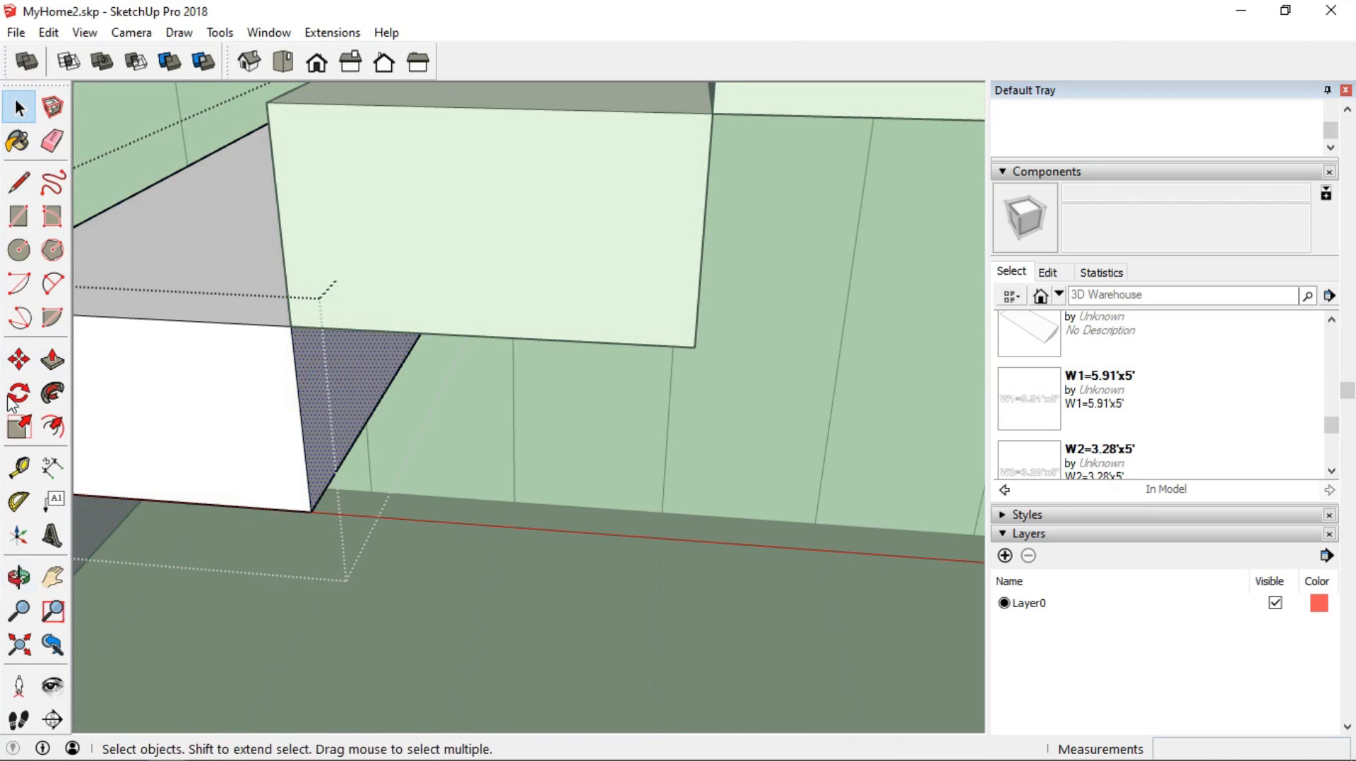
left_click(52, 360)
left_click(343, 404)
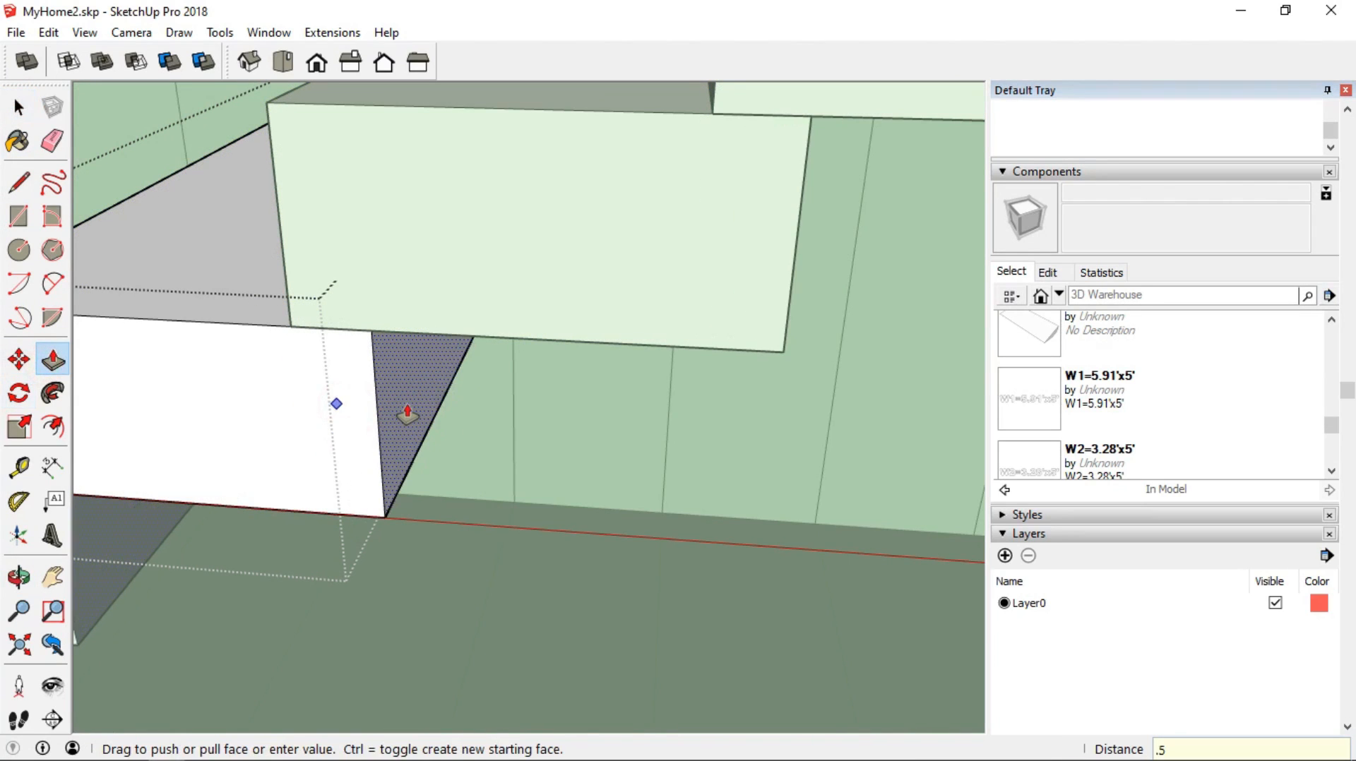
double_click(407, 406)
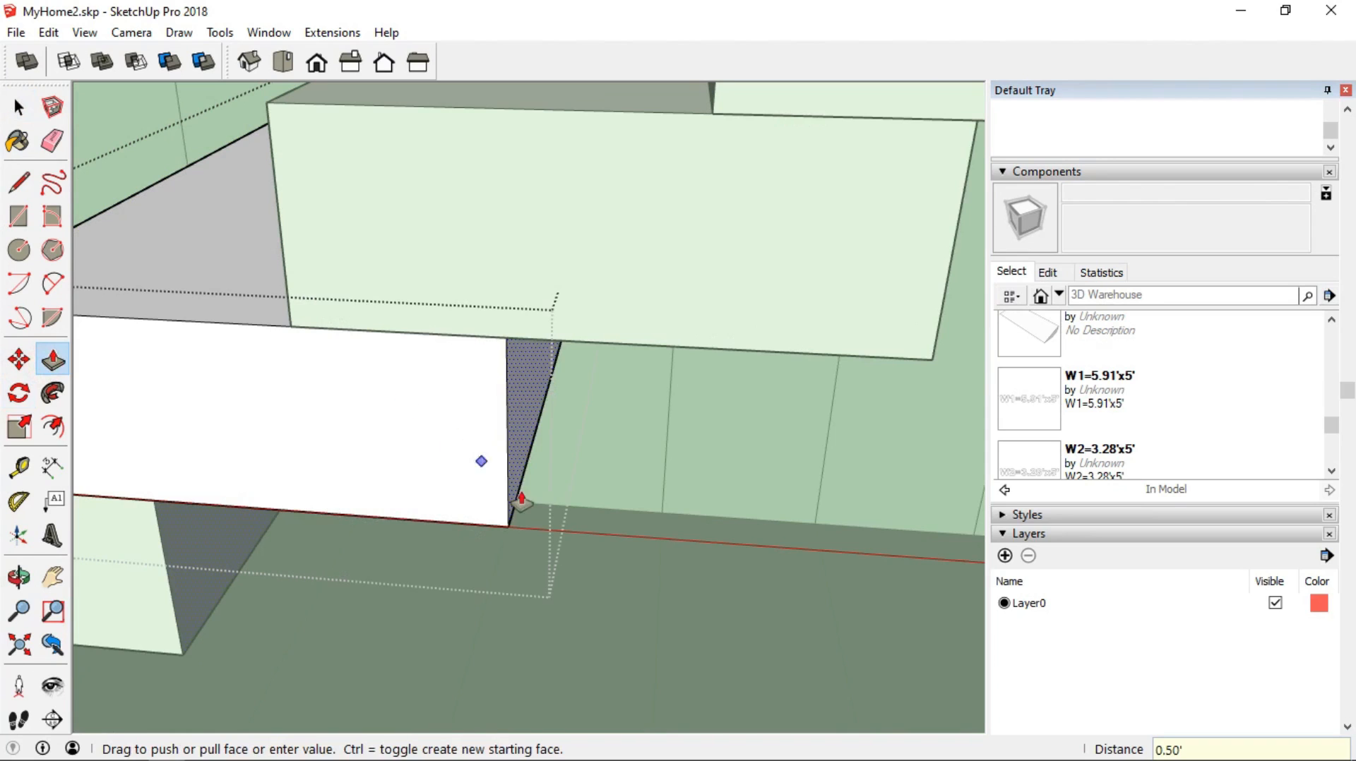
Move the first-flight step's lower rear edge inward about 0.92' along the red axis to slope the underside, and leave component editing
left_click(19, 360)
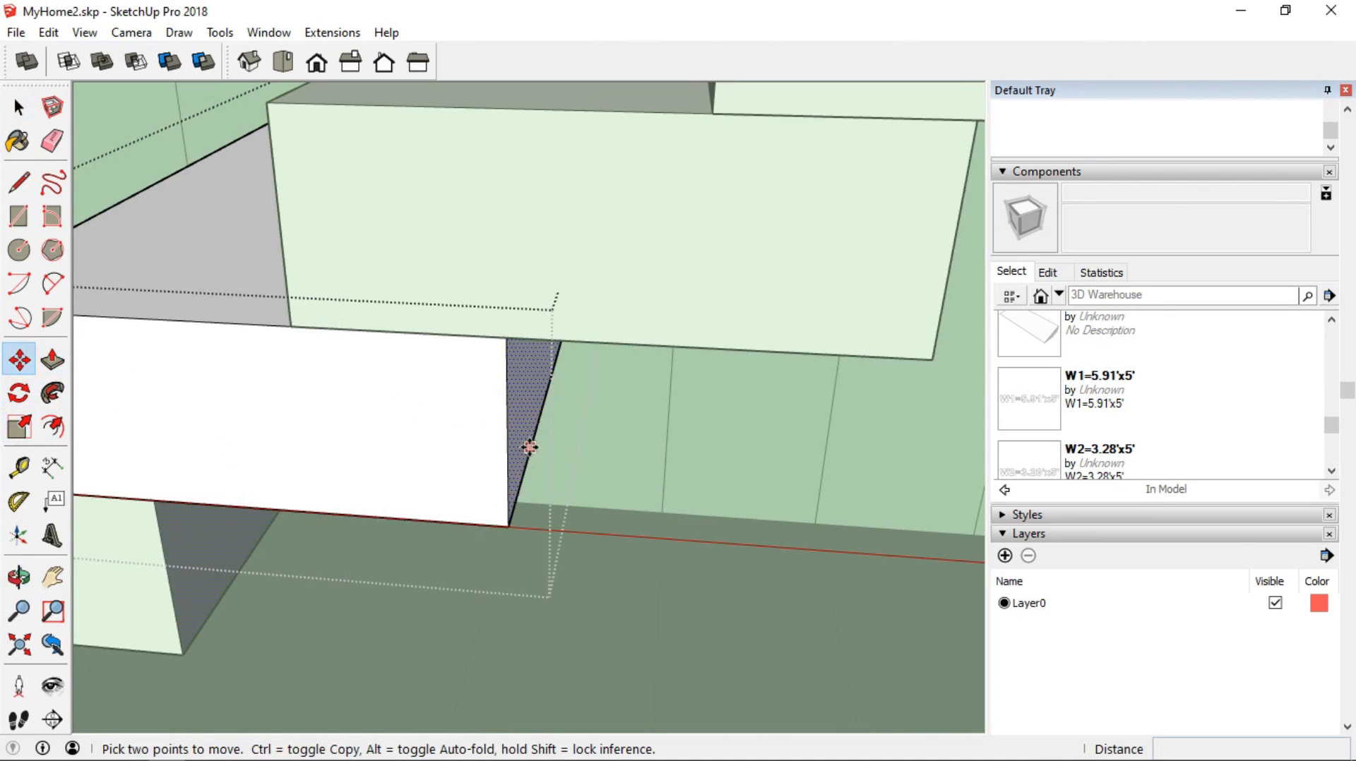
key("Escape")
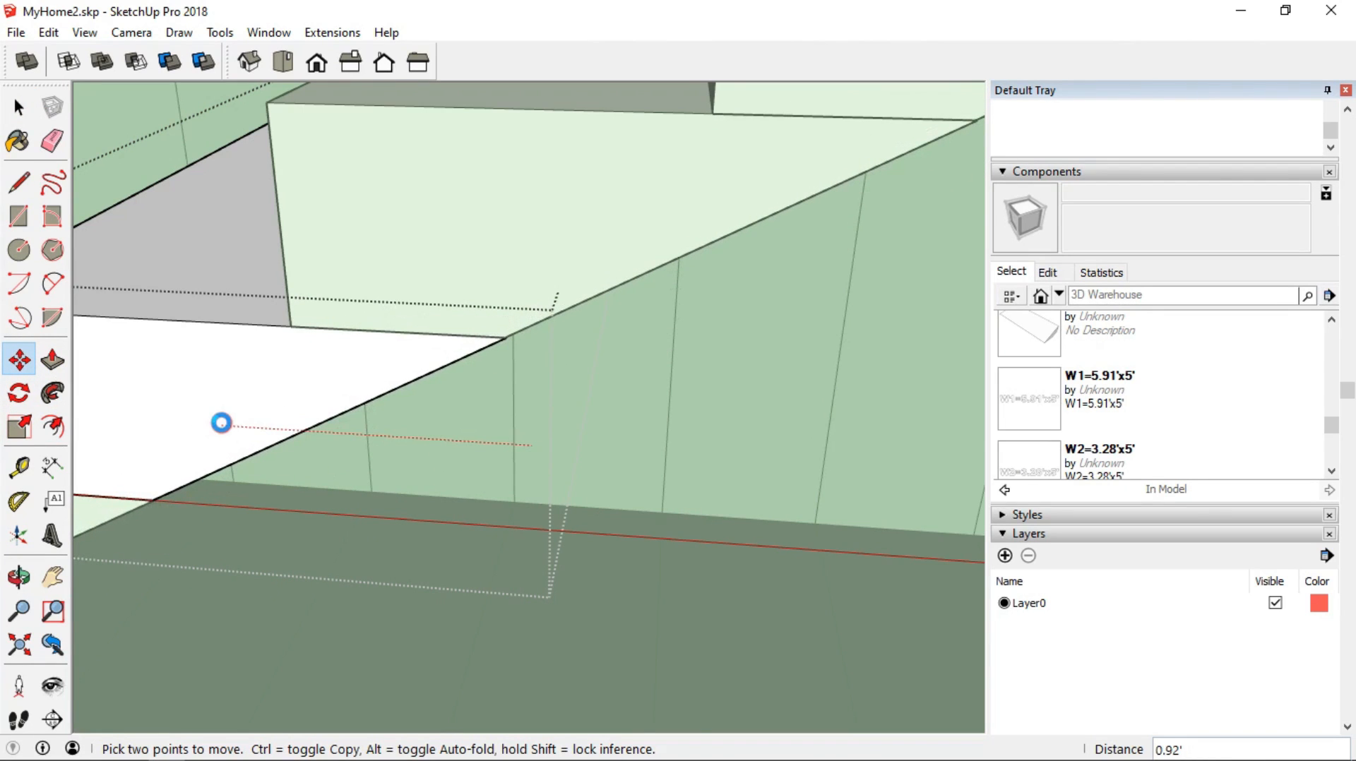
left_click(221, 423)
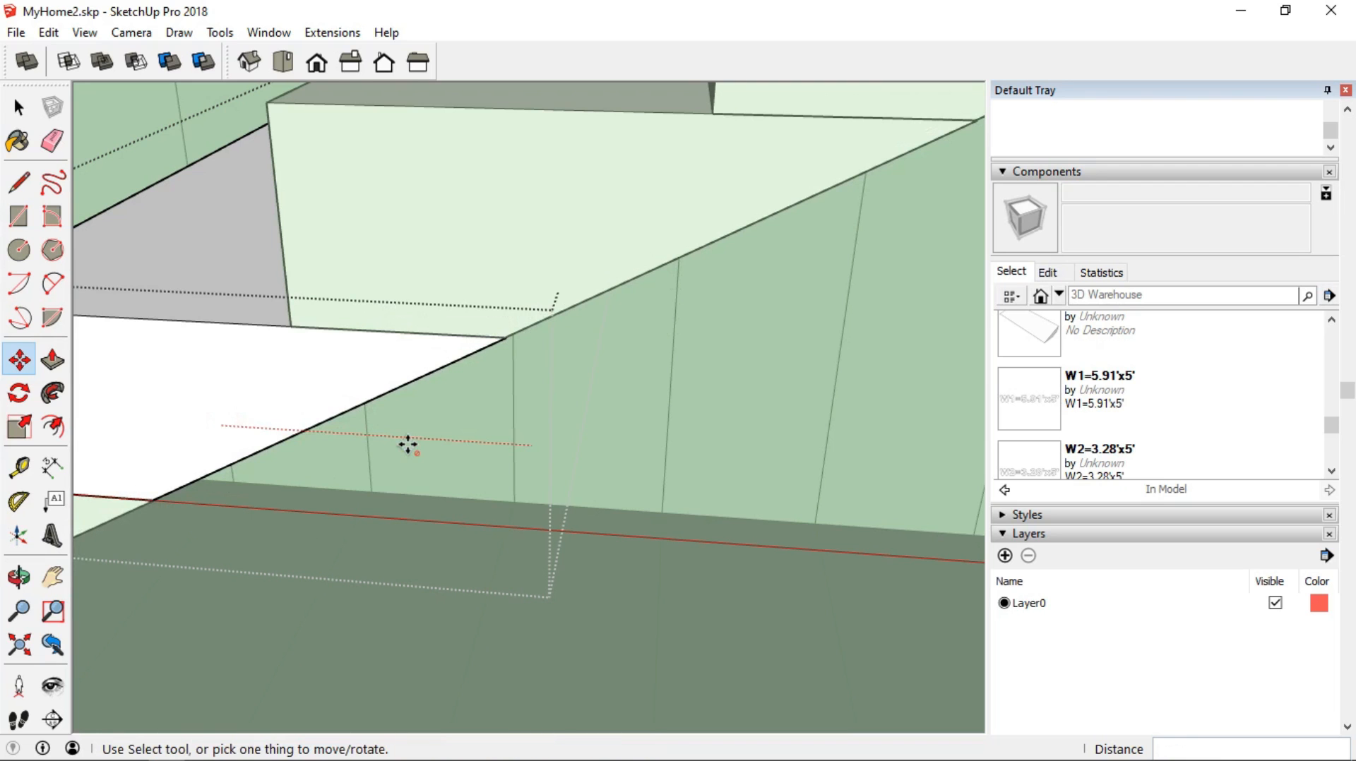
scroll(408, 445, "down", 5)
middle_click_drag(407, 448, 454, 492)
scroll(454, 492, "down", 5)
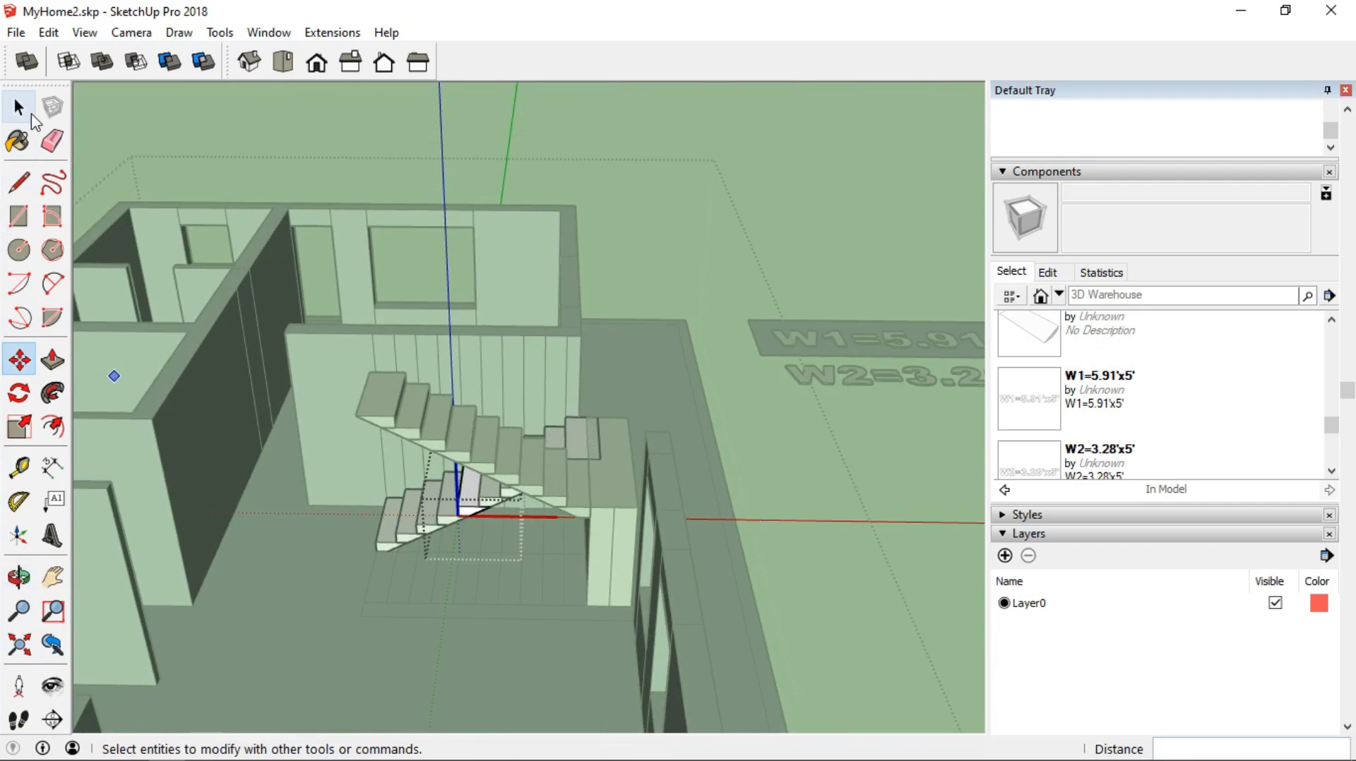
left_click(27, 112)
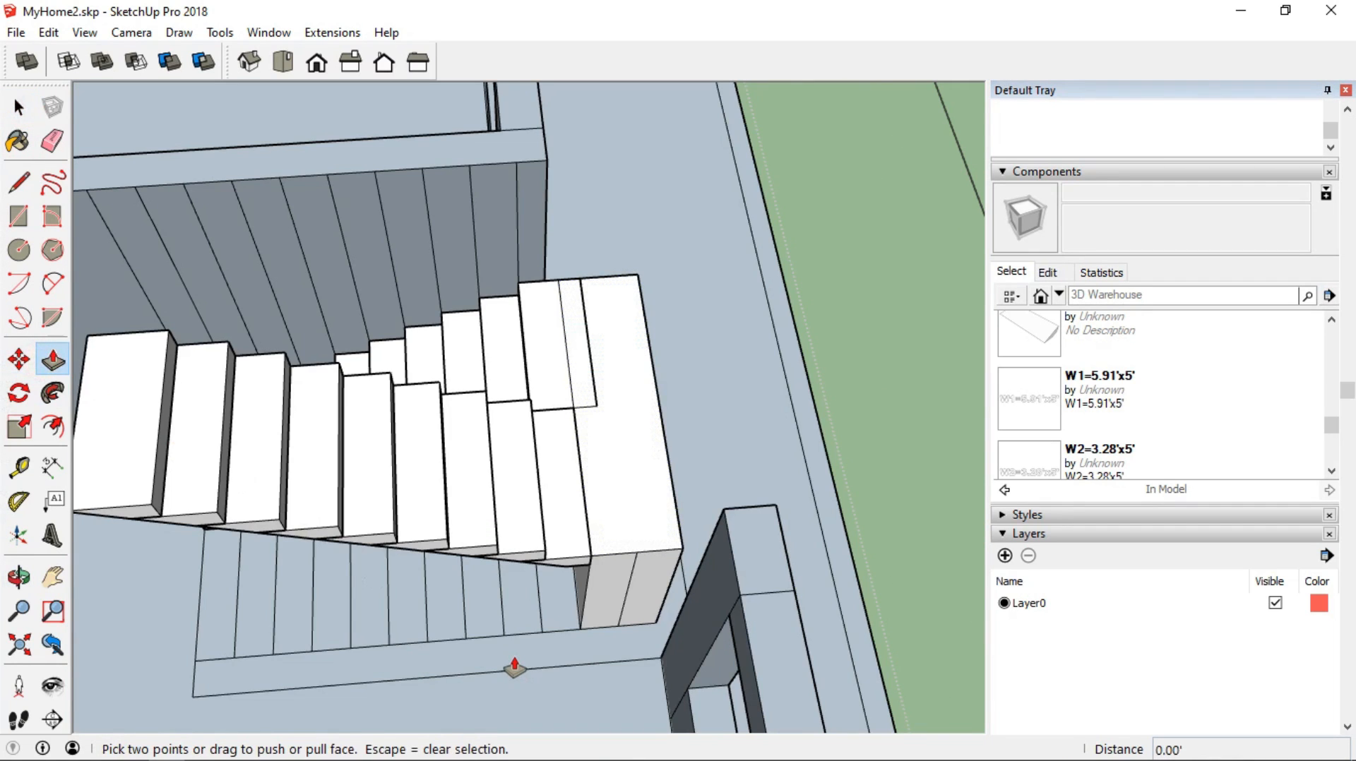
Push/Pull the lowered stairwell wall's footprint back up to the top of the neighbouring walls
left_click(514, 667)
left_click(443, 159)
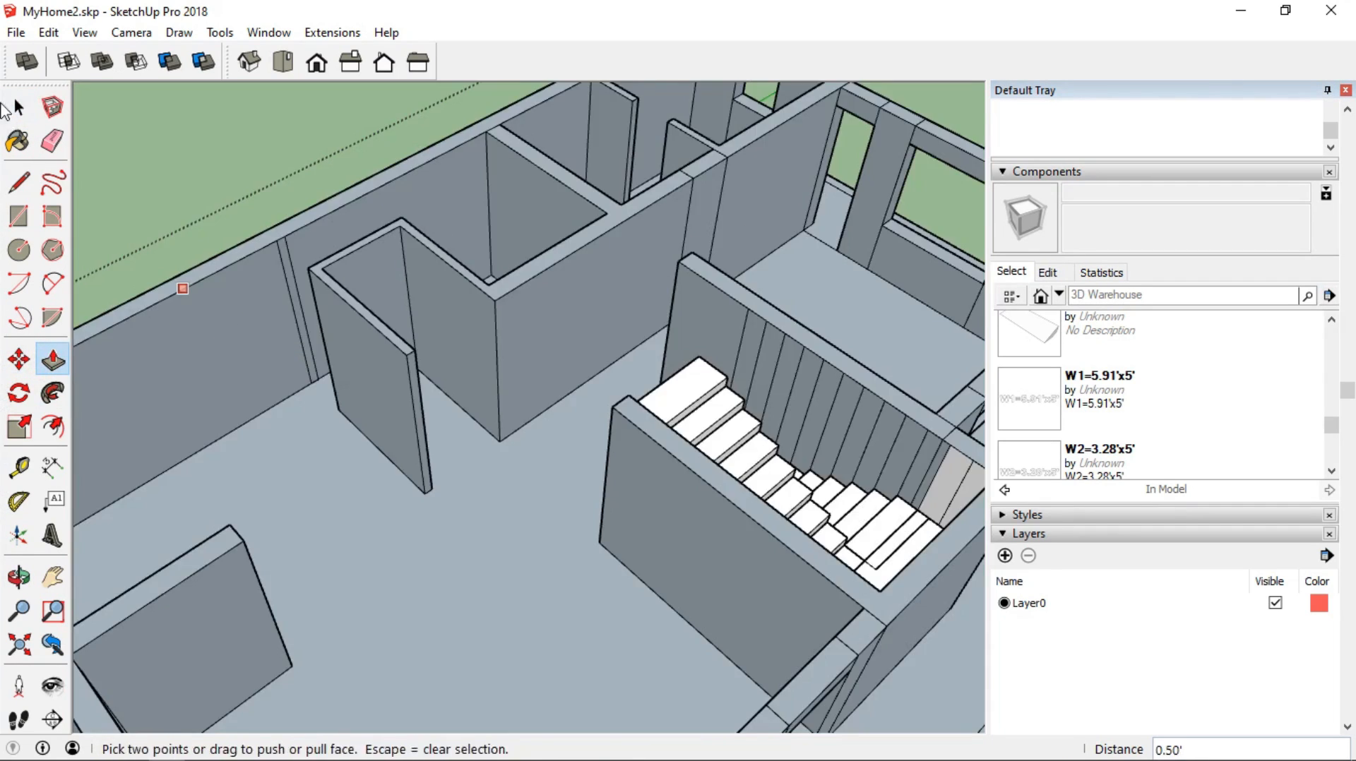
left_click(19, 107)
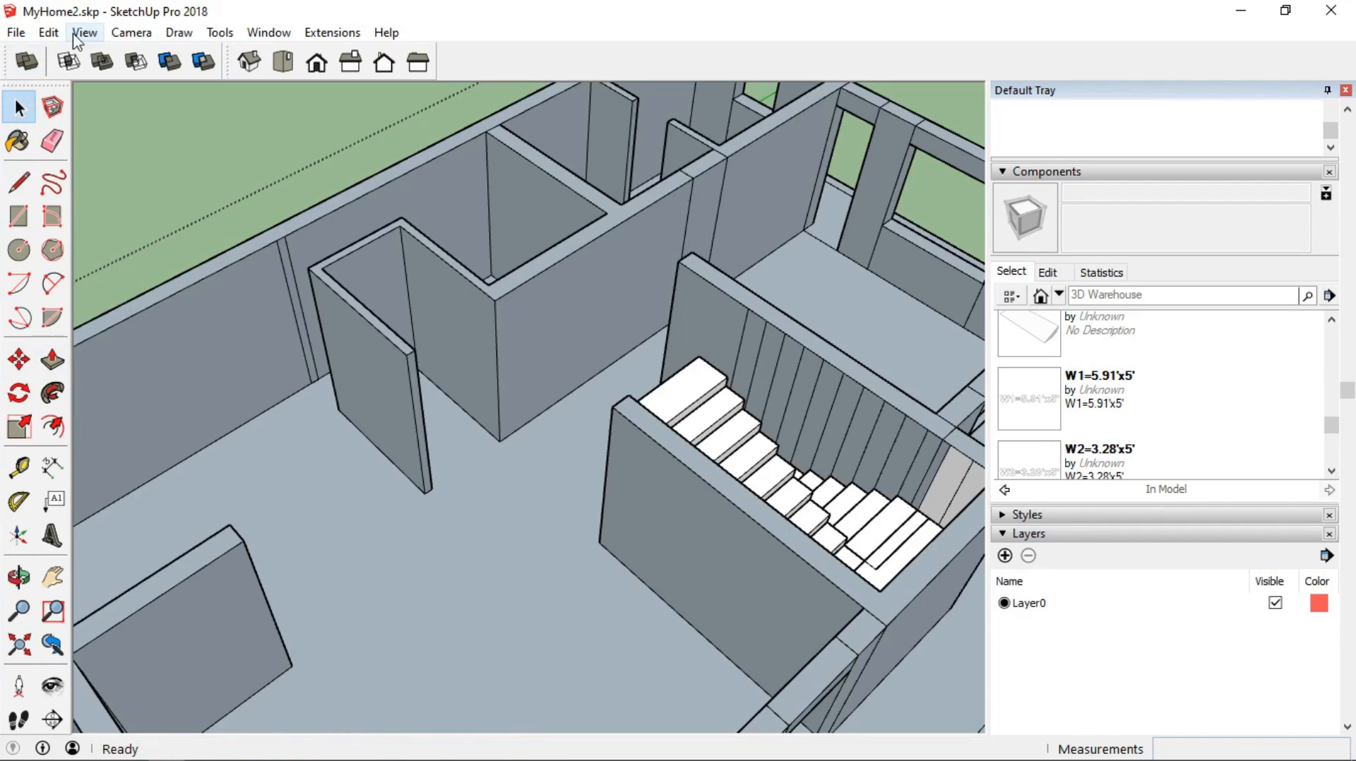
Unhide all hidden geometry inside the ground floor component and leave its editing
left_click(49, 33)
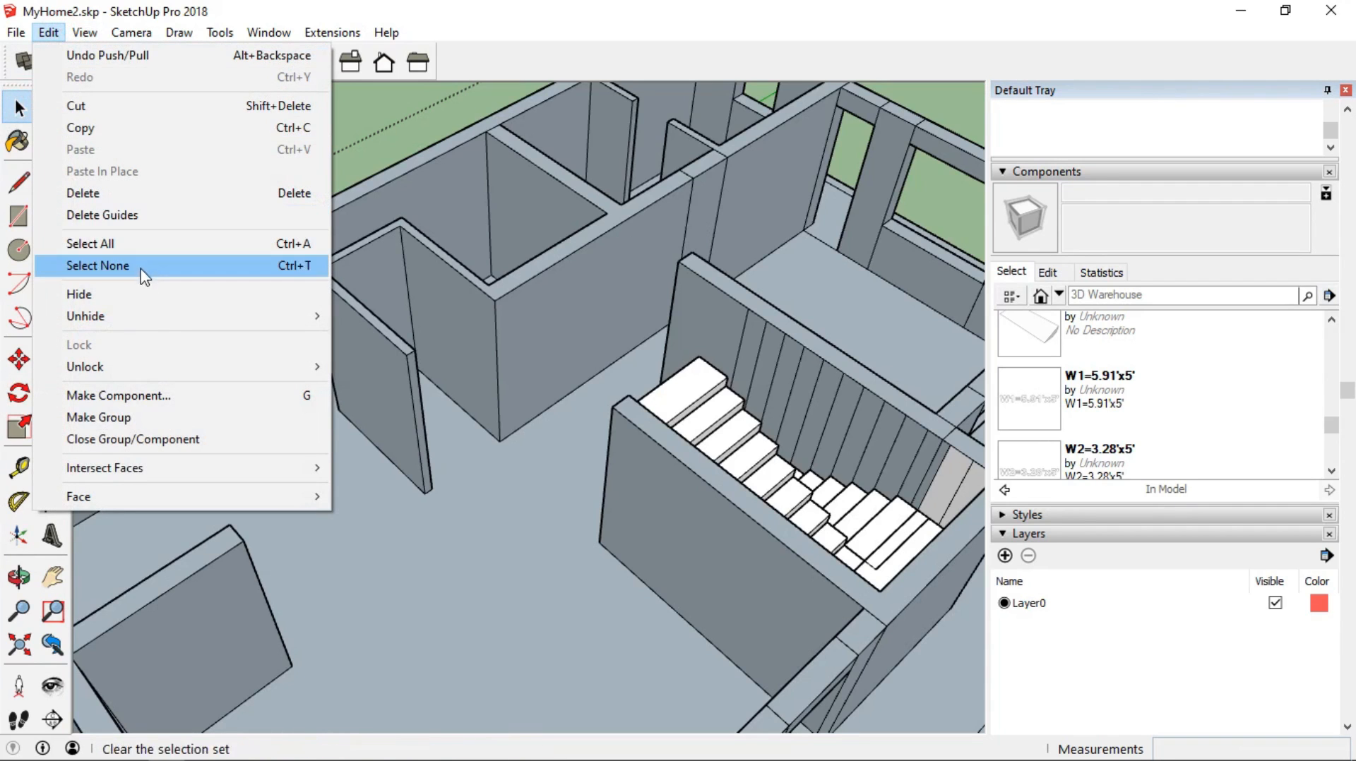
mouse_move(221, 326)
left_click(391, 362)
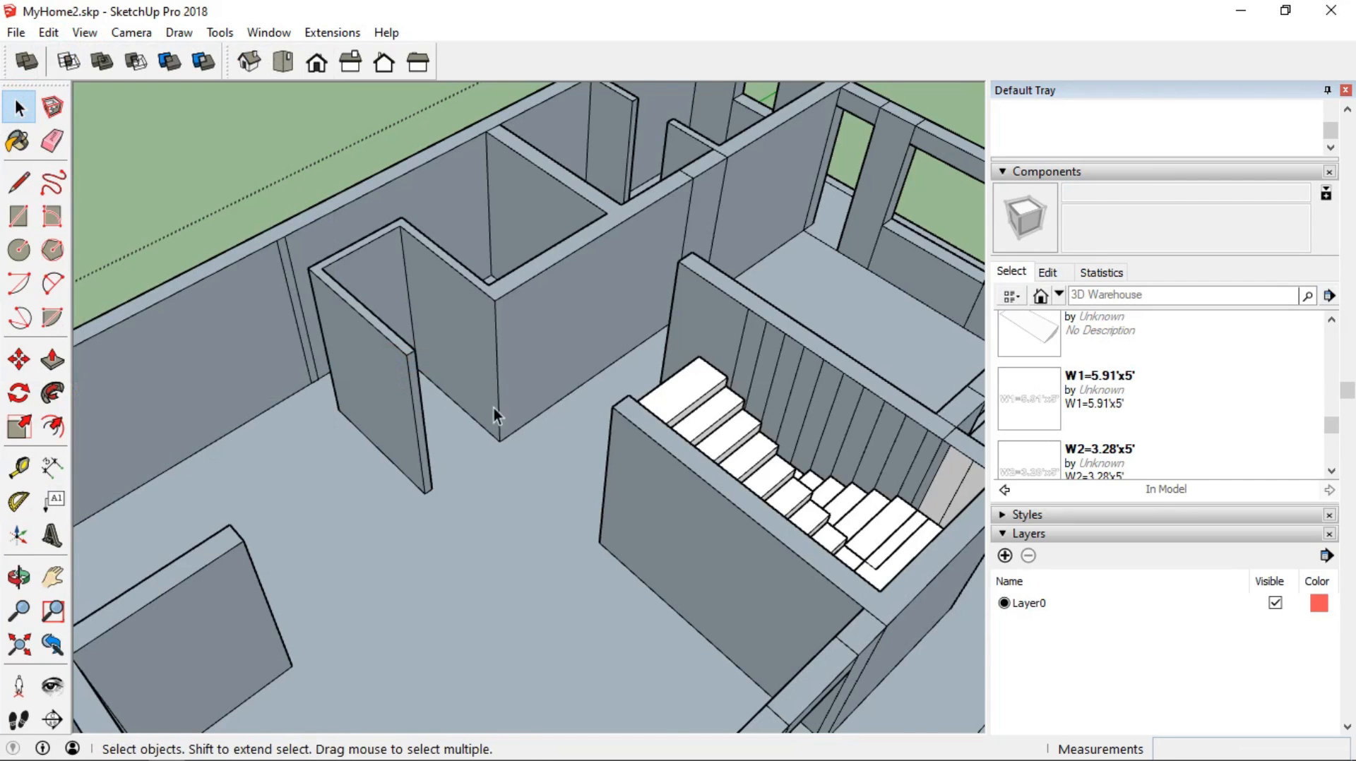
scroll(570, 420, "down", 4)
middle_click_drag(862, 544, 827, 311)
left_click(48, 31)
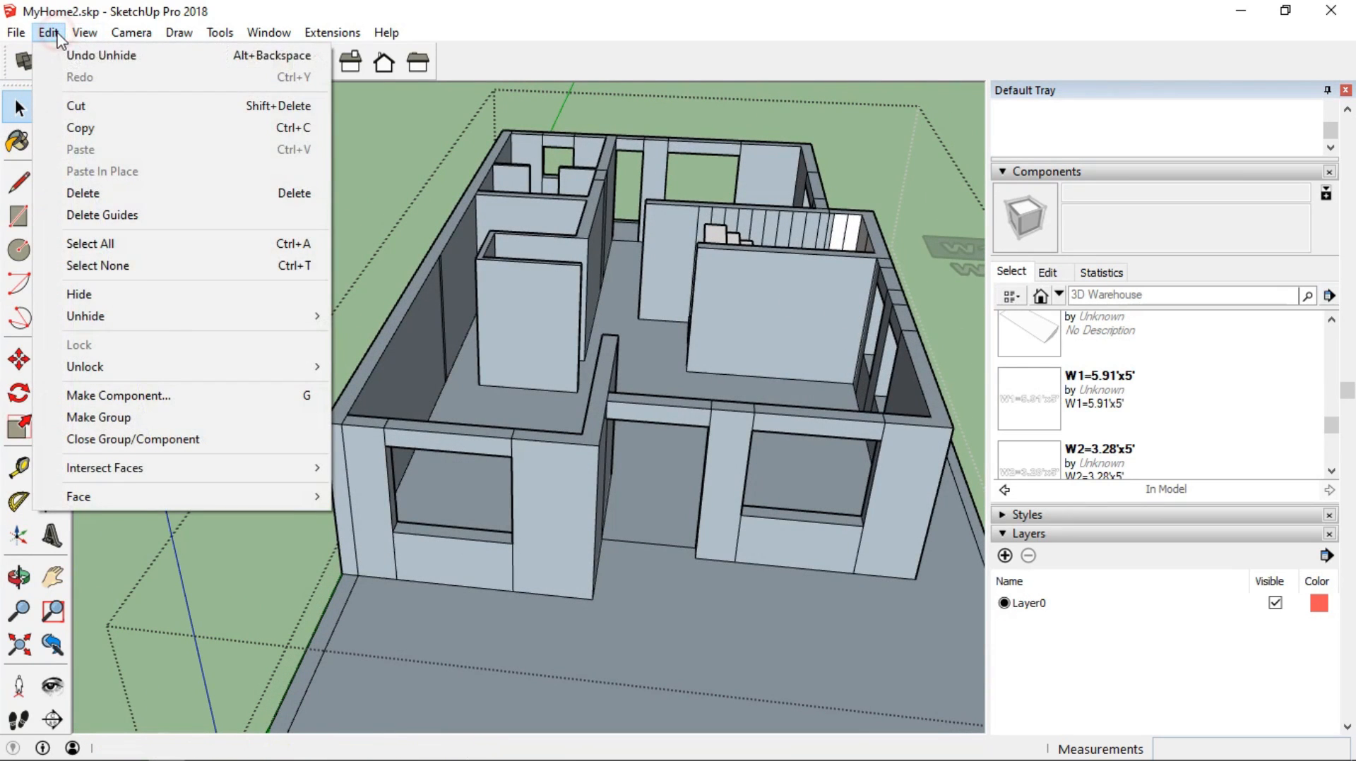
mouse_move(161, 326)
left_click(397, 359)
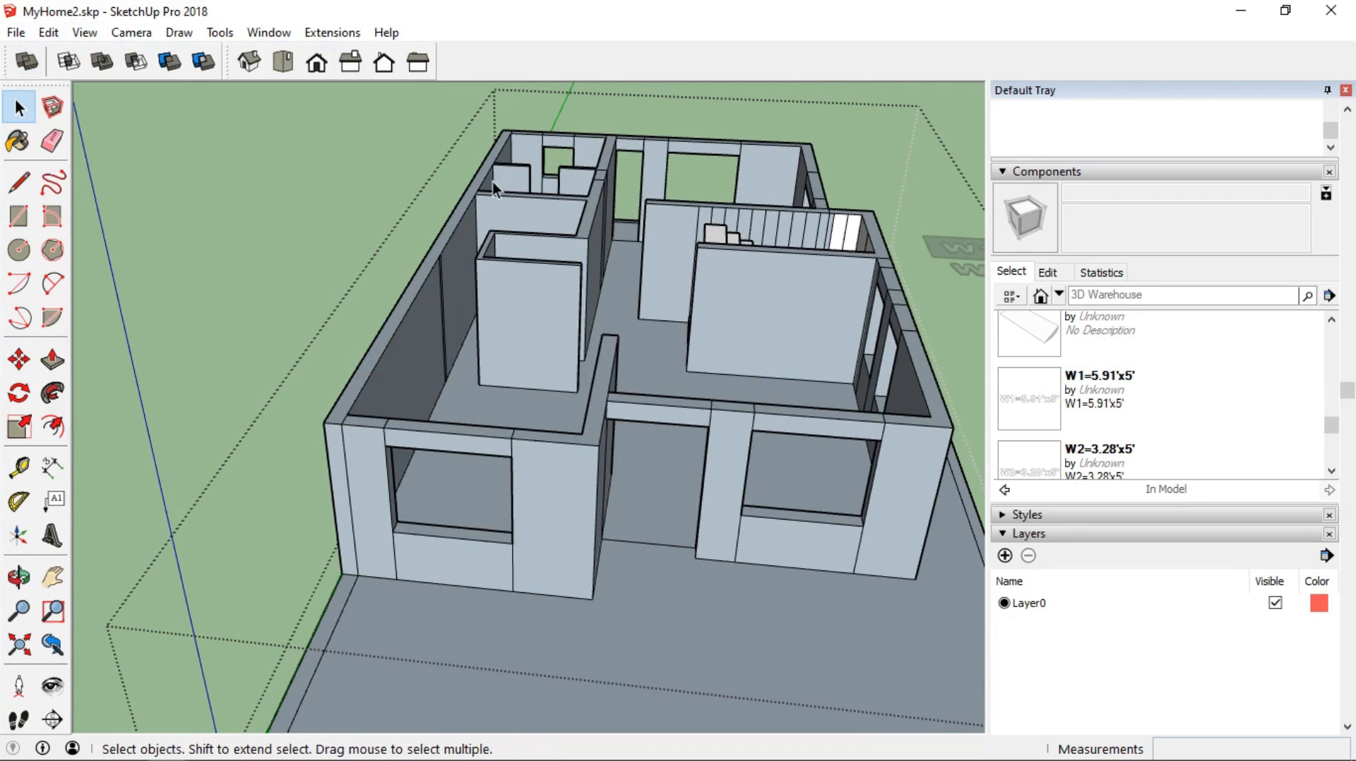
left_click(295, 185)
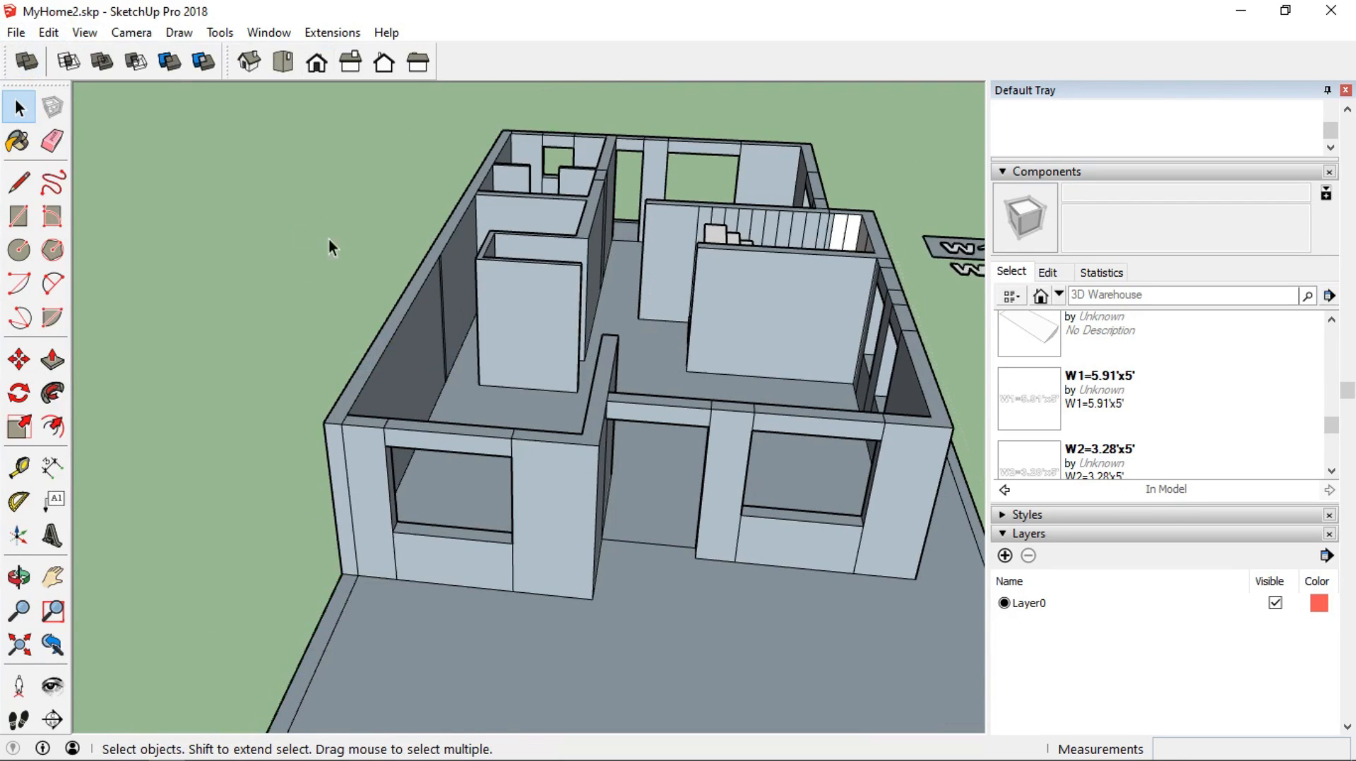
Unhide all hidden objects at the model's top level to bring back the slab over the ground floor
scroll(493, 257, "down", 4)
left_click(49, 33)
mouse_move(176, 316)
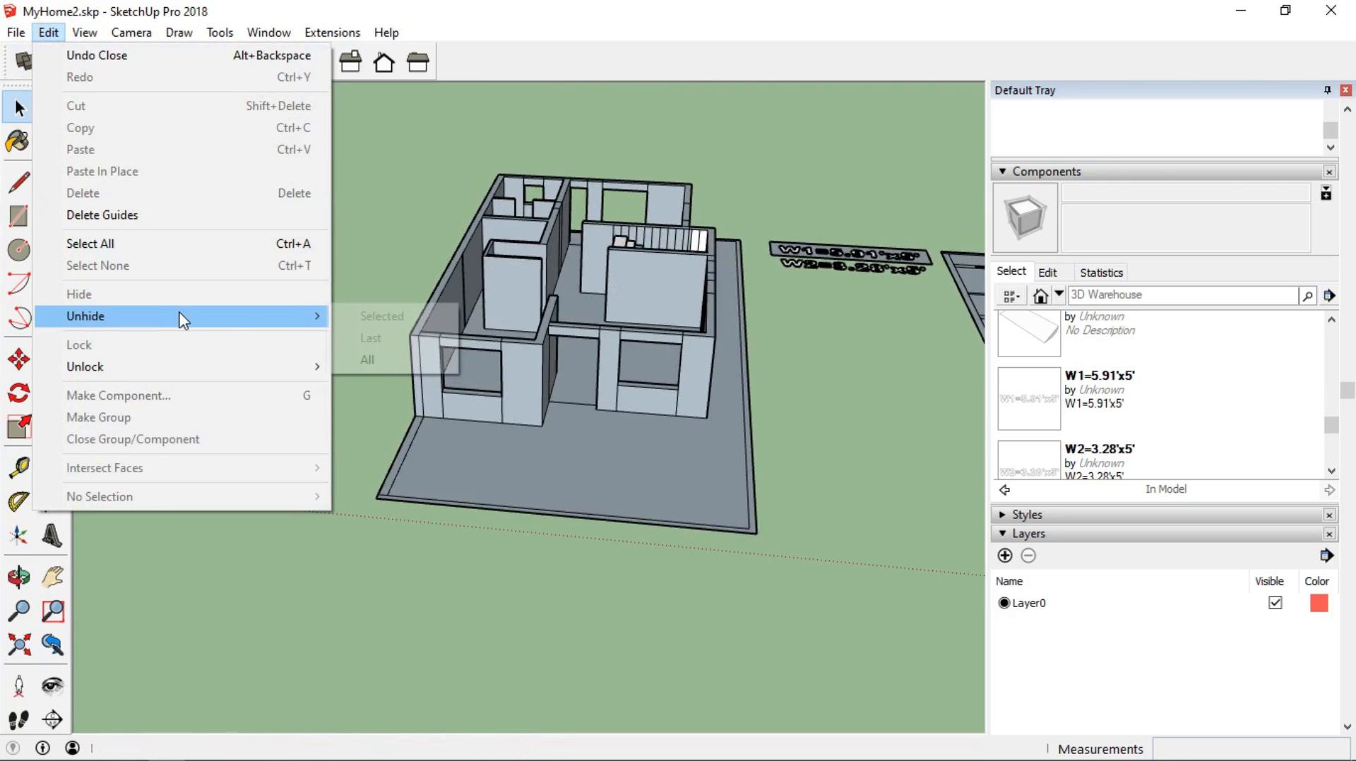
left_click(407, 360)
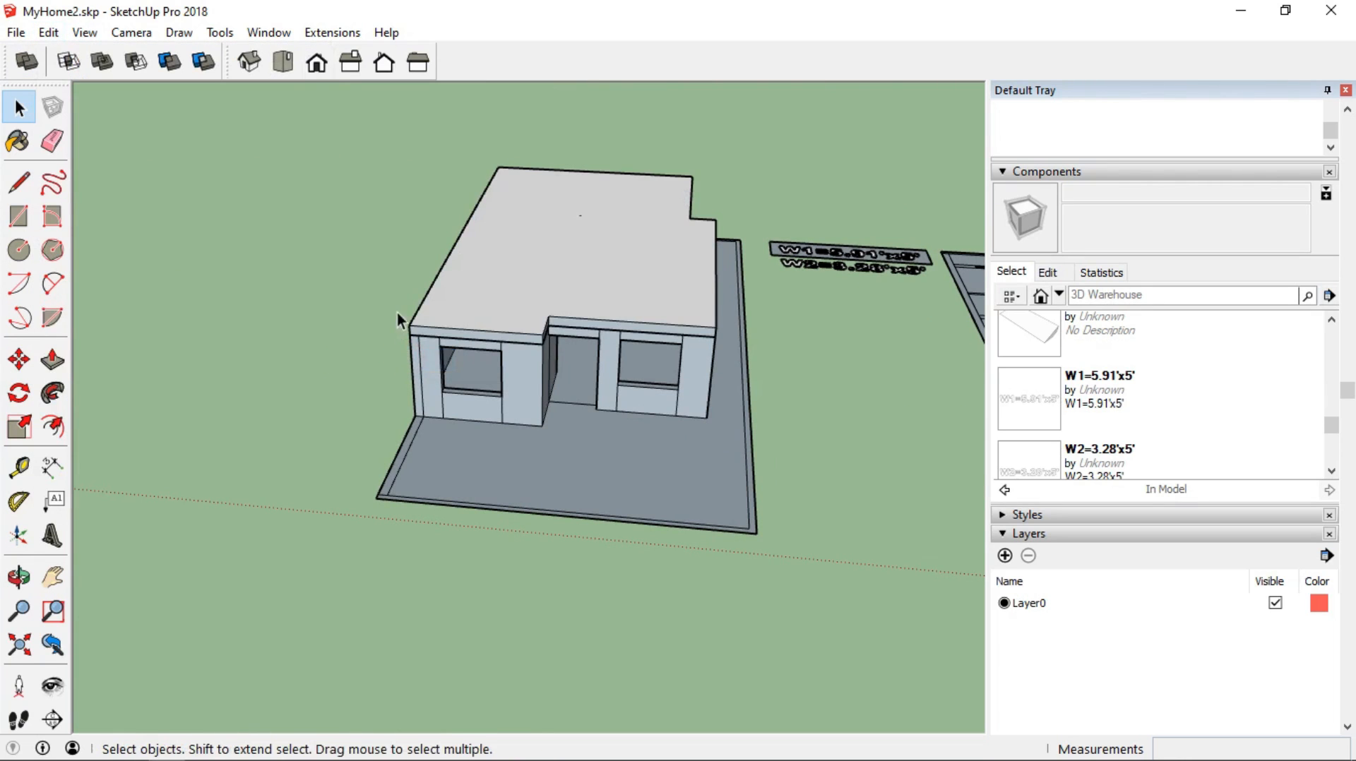
scroll(362, 283, "up", 3)
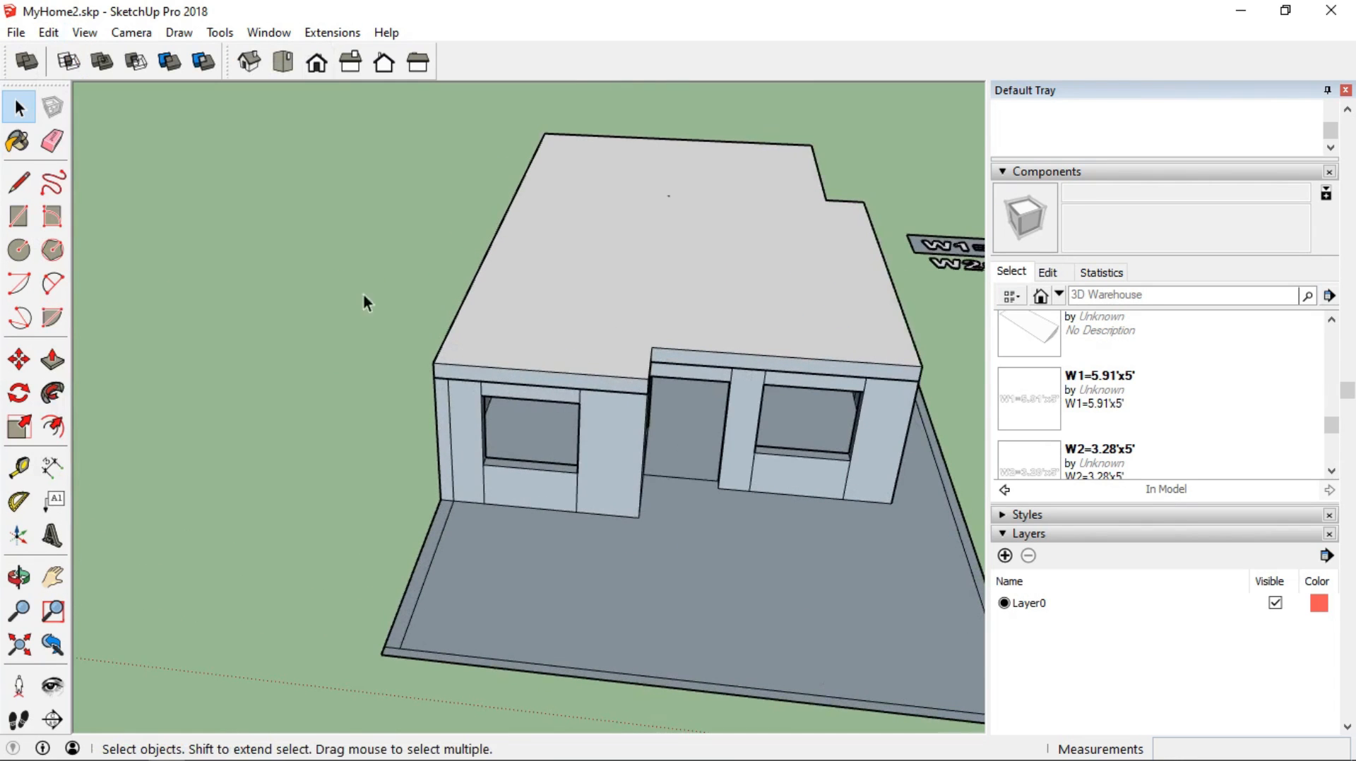
middle_click_drag(969, 302, 400, 262)
scroll(393, 316, "up", 4)
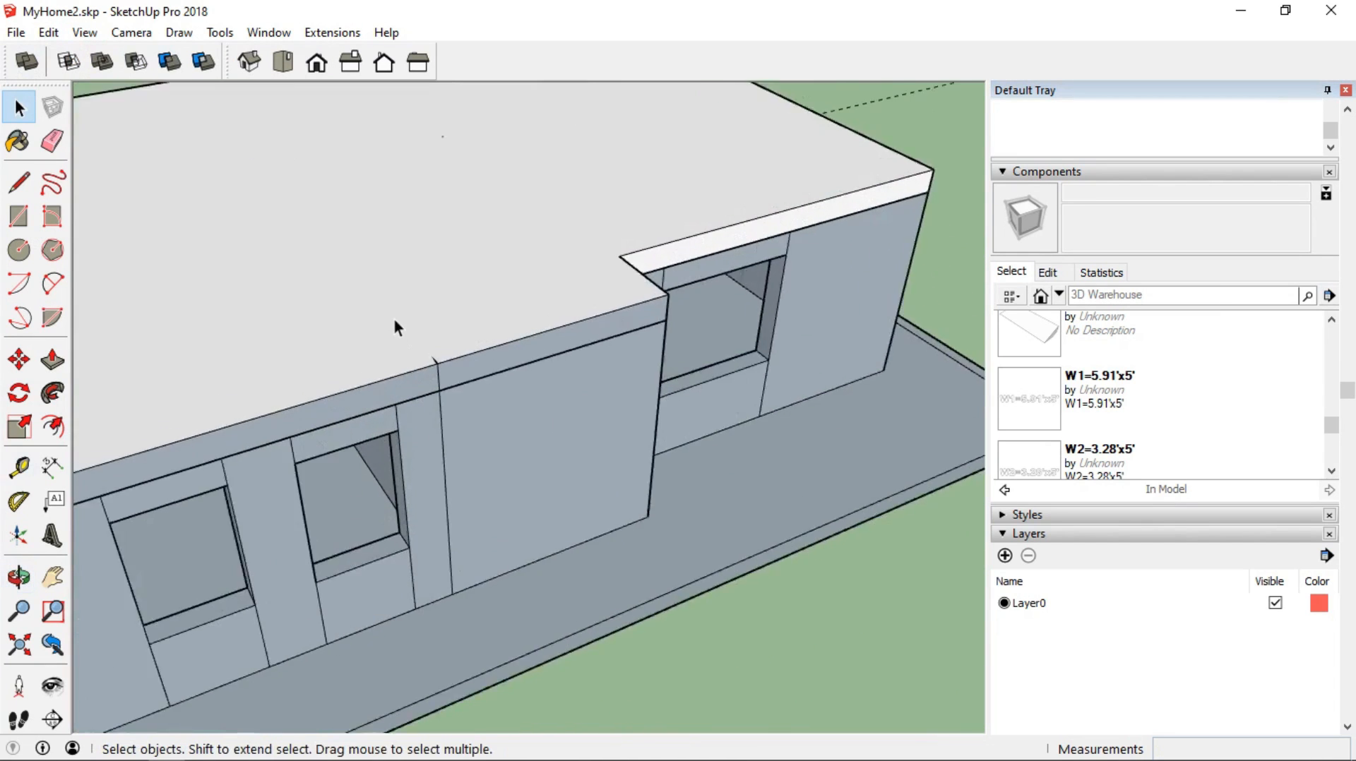
left_click(395, 329)
double_click(395, 328)
middle_click_drag(424, 287, 776, 212, "shift")
middle_click_drag(519, 309, 496, 474)
left_click(494, 271)
scroll(495, 277, "down", 6)
left_click(660, 506)
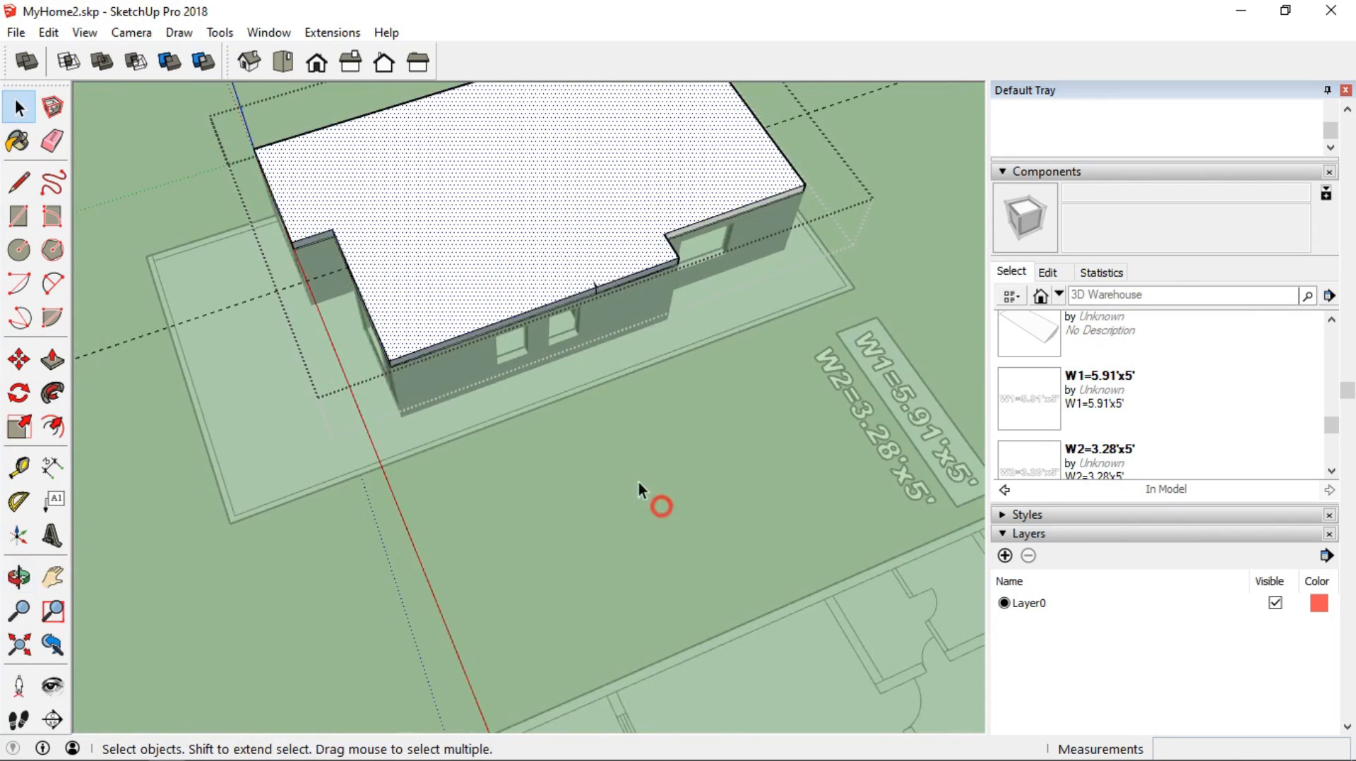
Open the slab over the ground floor for editing and remove the stray vertical edge on its long side face
scroll(611, 417, "up", 3)
middle_click_drag(556, 387, 456, 163)
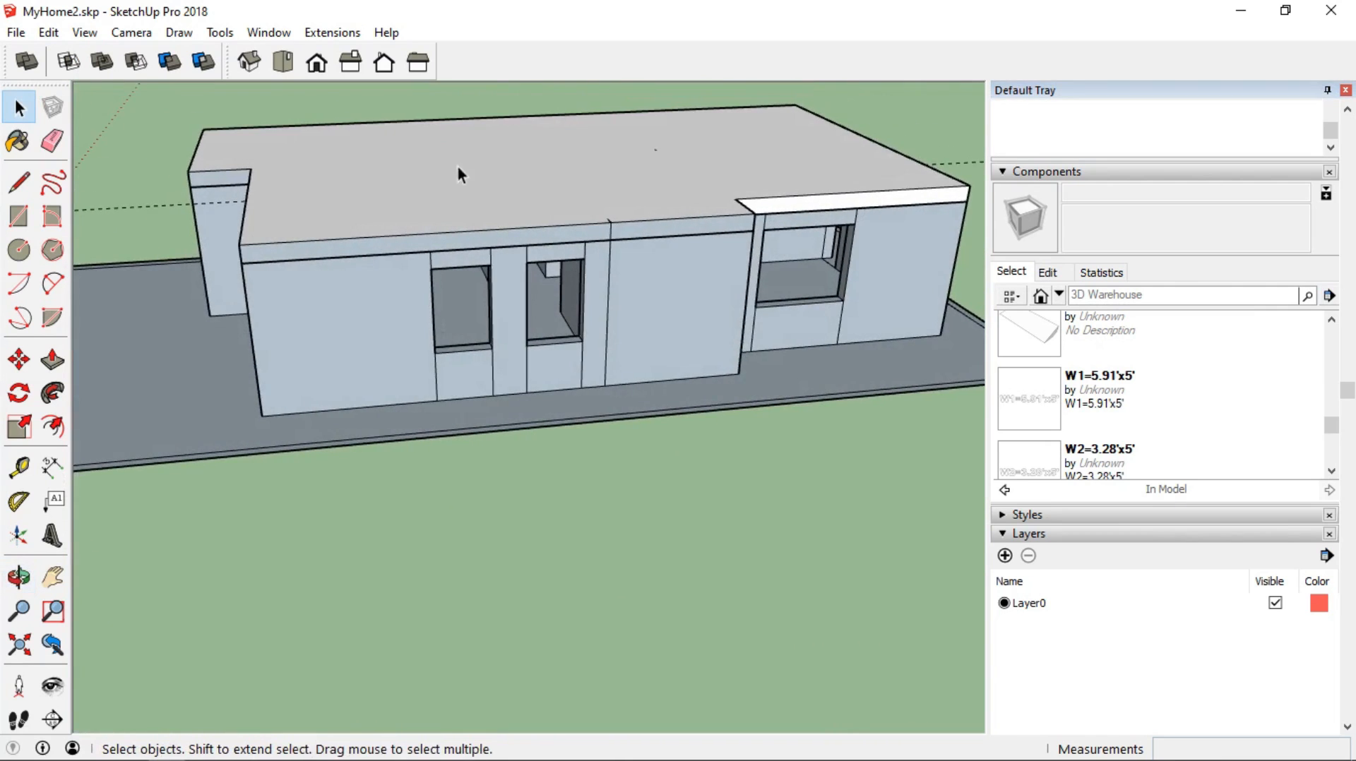
scroll(492, 223, "up", 3)
double_click(492, 224)
key("Escape")
double_click(495, 236)
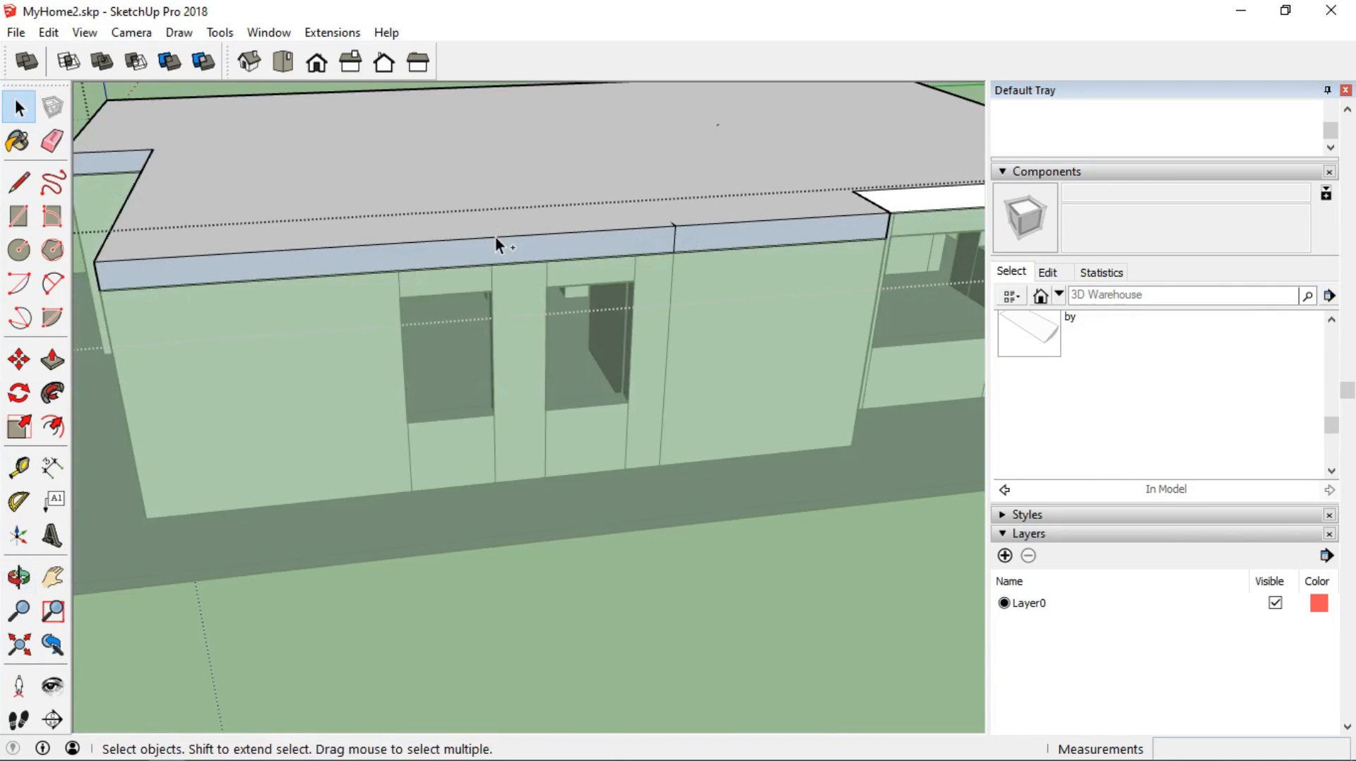
key("ctrl+z")
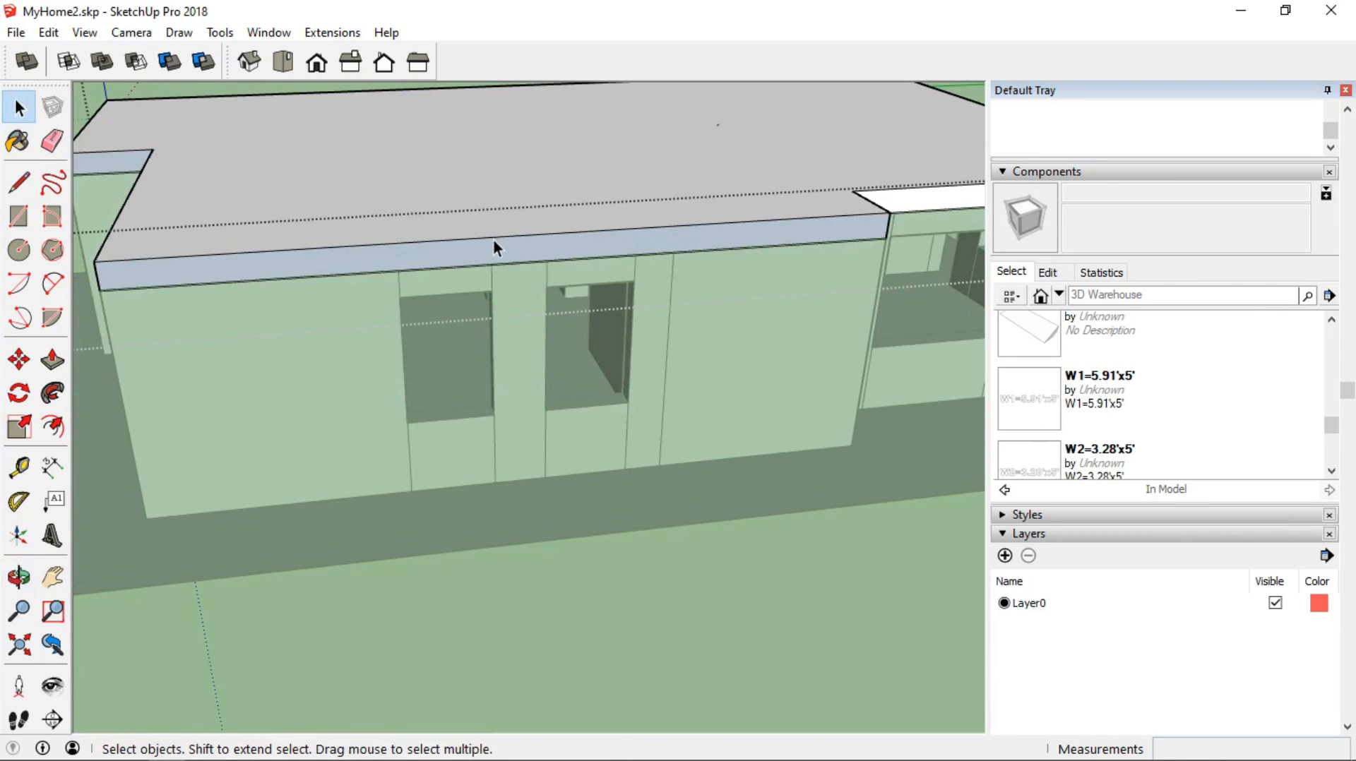
Switch to X-ray face style, place a guide 11.85' in from the slab's outer edge at the stairwell's open end, and leave slab editing
left_click(84, 32)
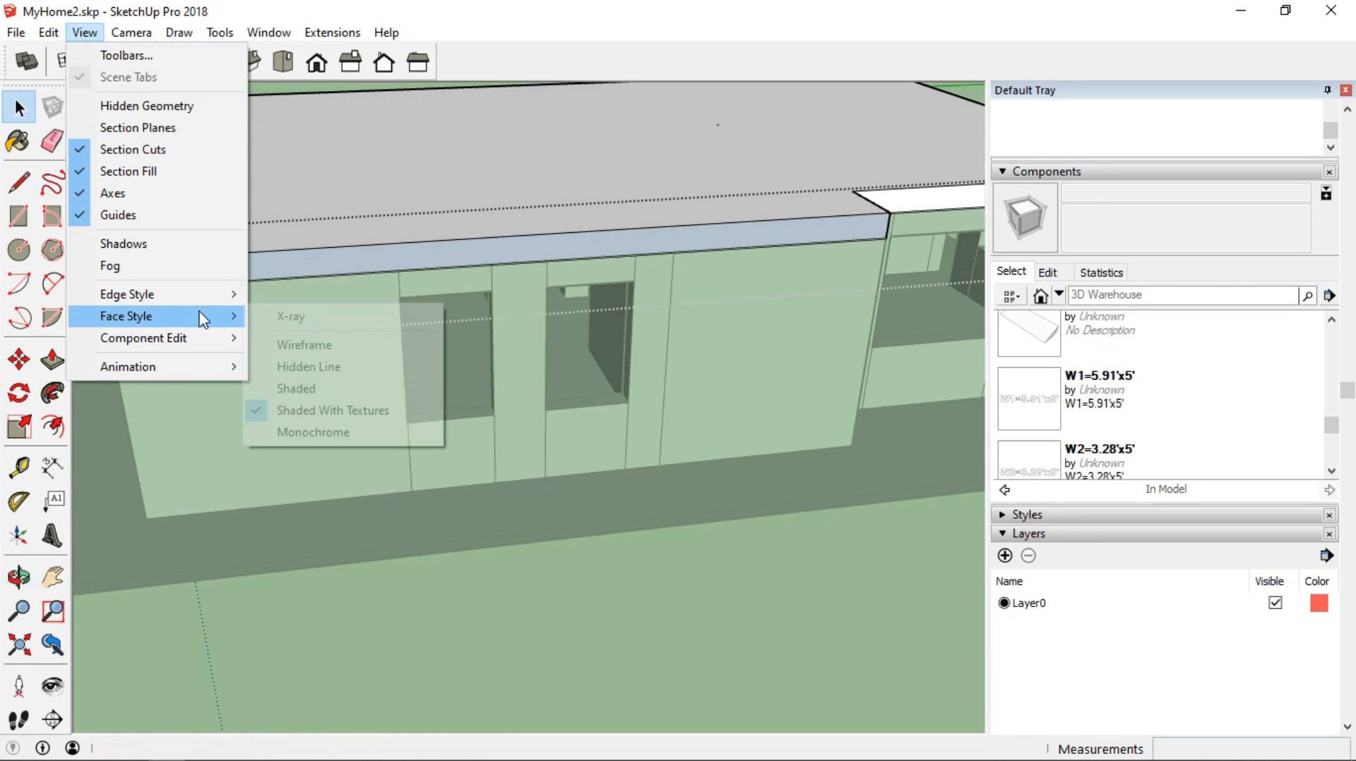
left_click(308, 313)
middle_click_drag(529, 190, 384, 357)
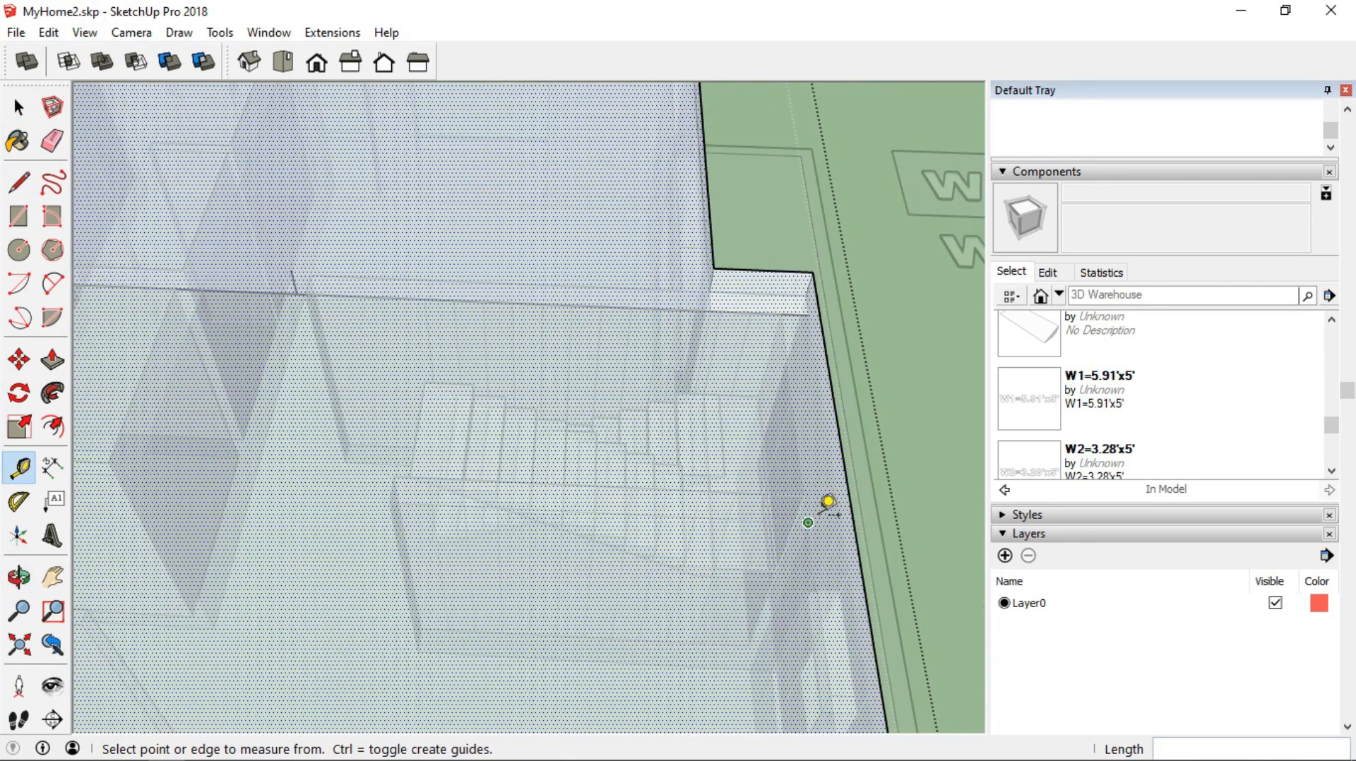
left_click(851, 505)
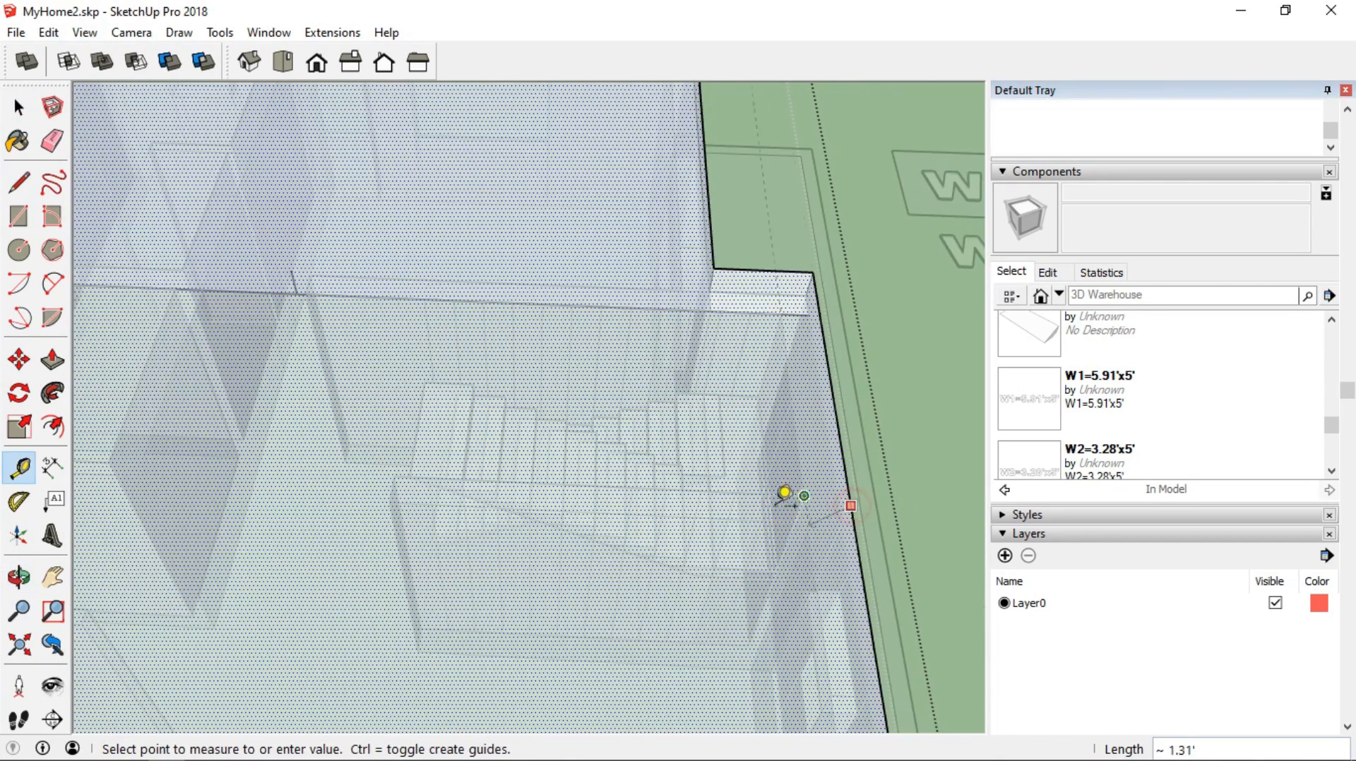
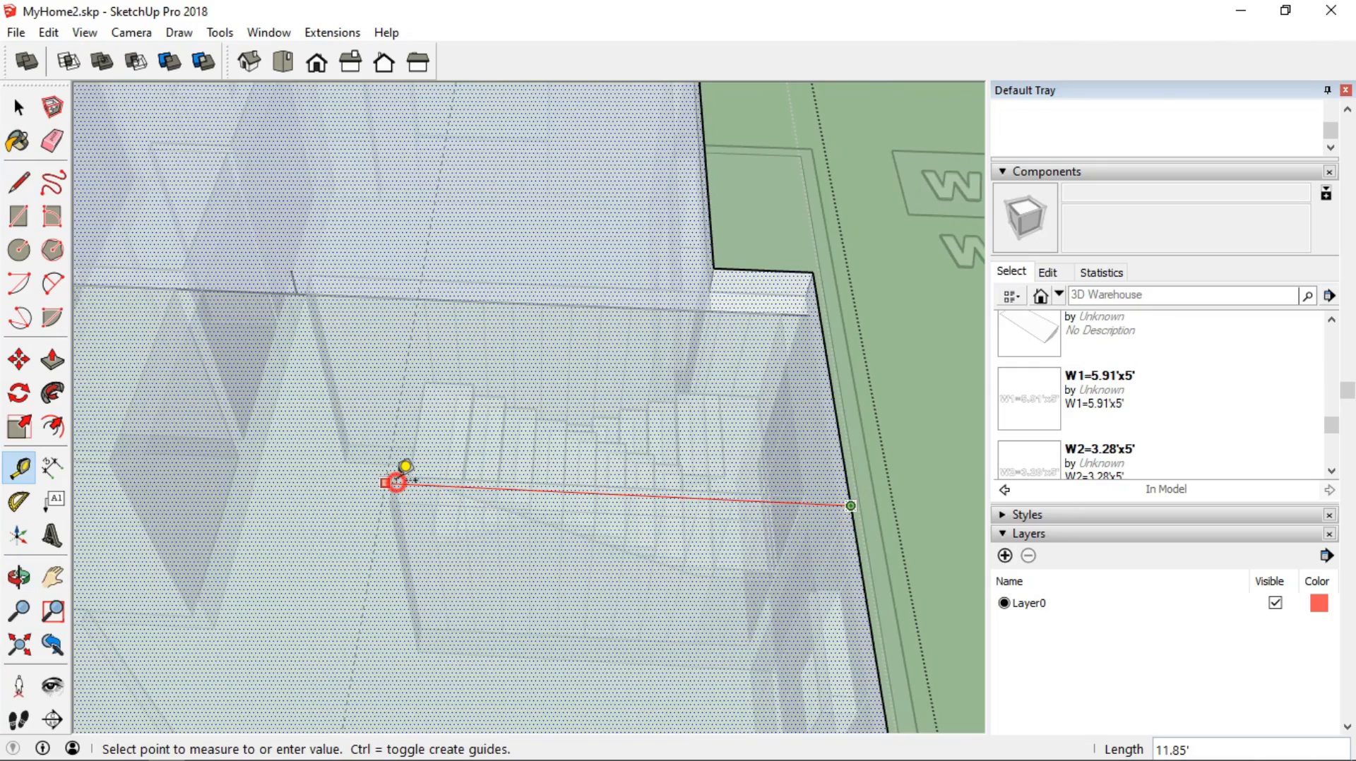
left_click(396, 483)
middle_click_drag(423, 519, 103, 442)
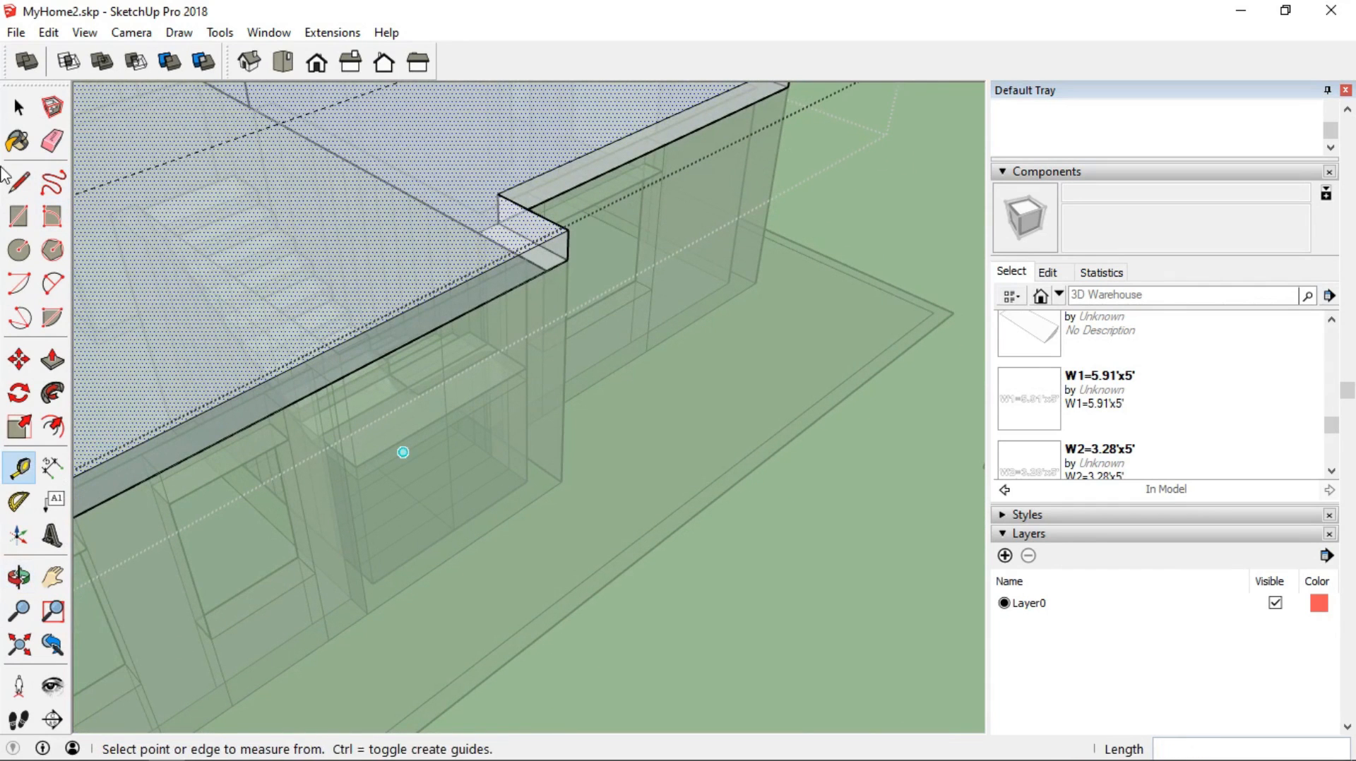
key("space")
left_click(833, 531)
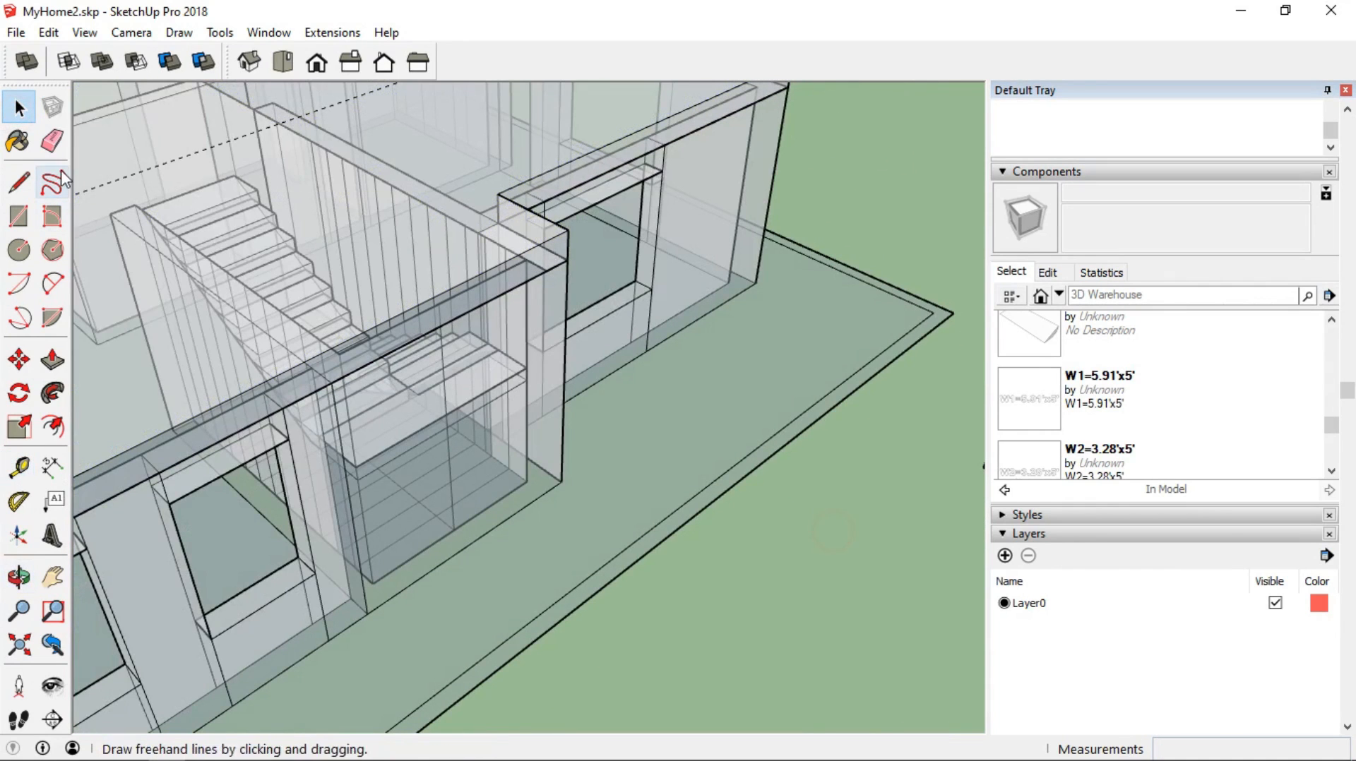
Turn off the X-ray face style and open the slab over the ground floor for editing
left_click(93, 34)
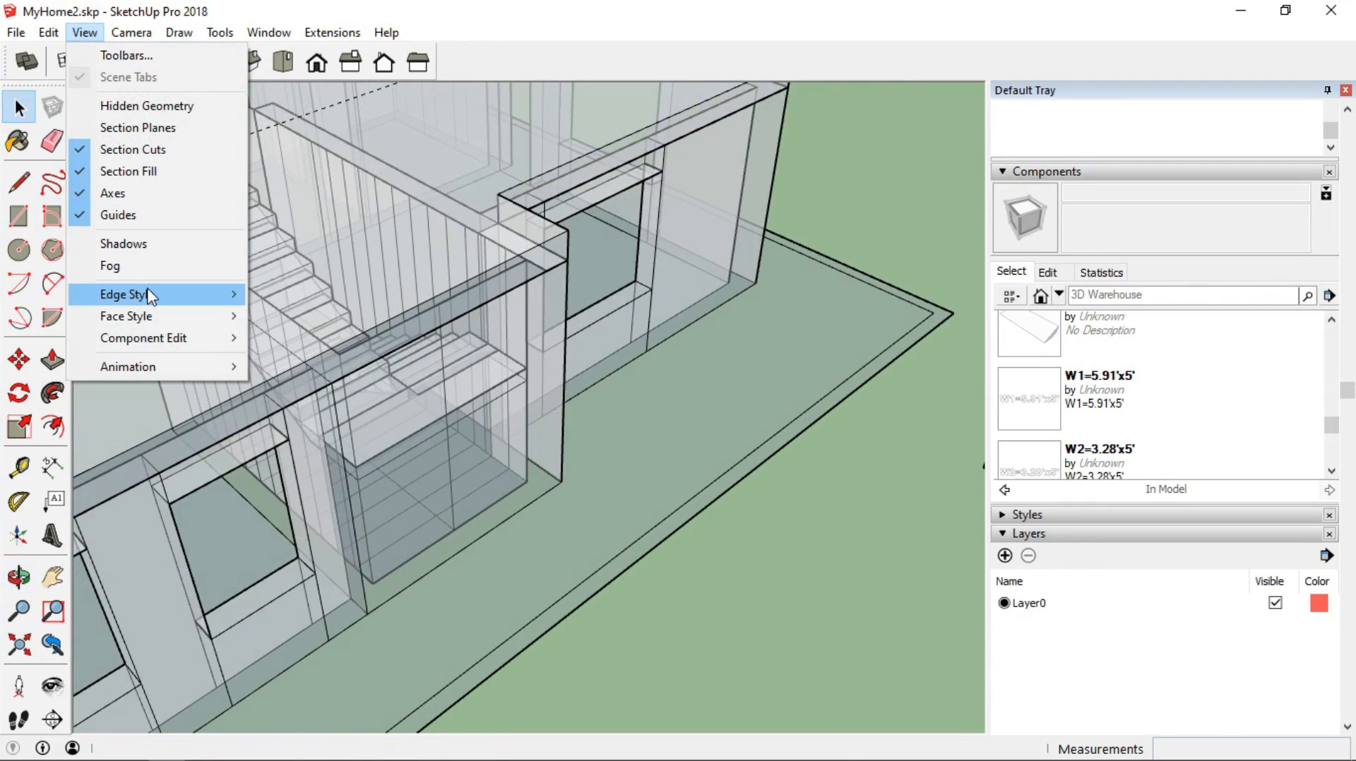
mouse_move(163, 316)
left_click(357, 319)
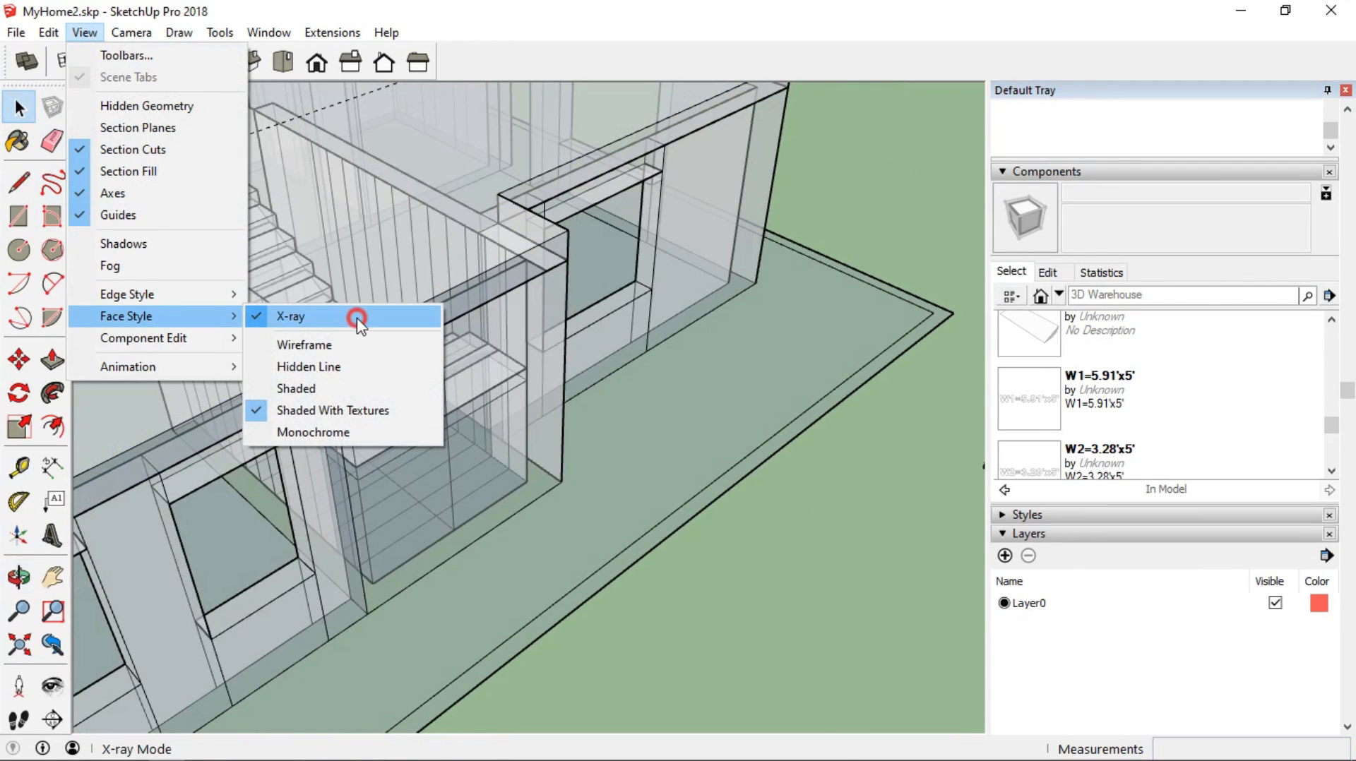
scroll(483, 417, "down", 3)
middle_click_drag(631, 386, 651, 565)
left_click(365, 440)
double_click(389, 437)
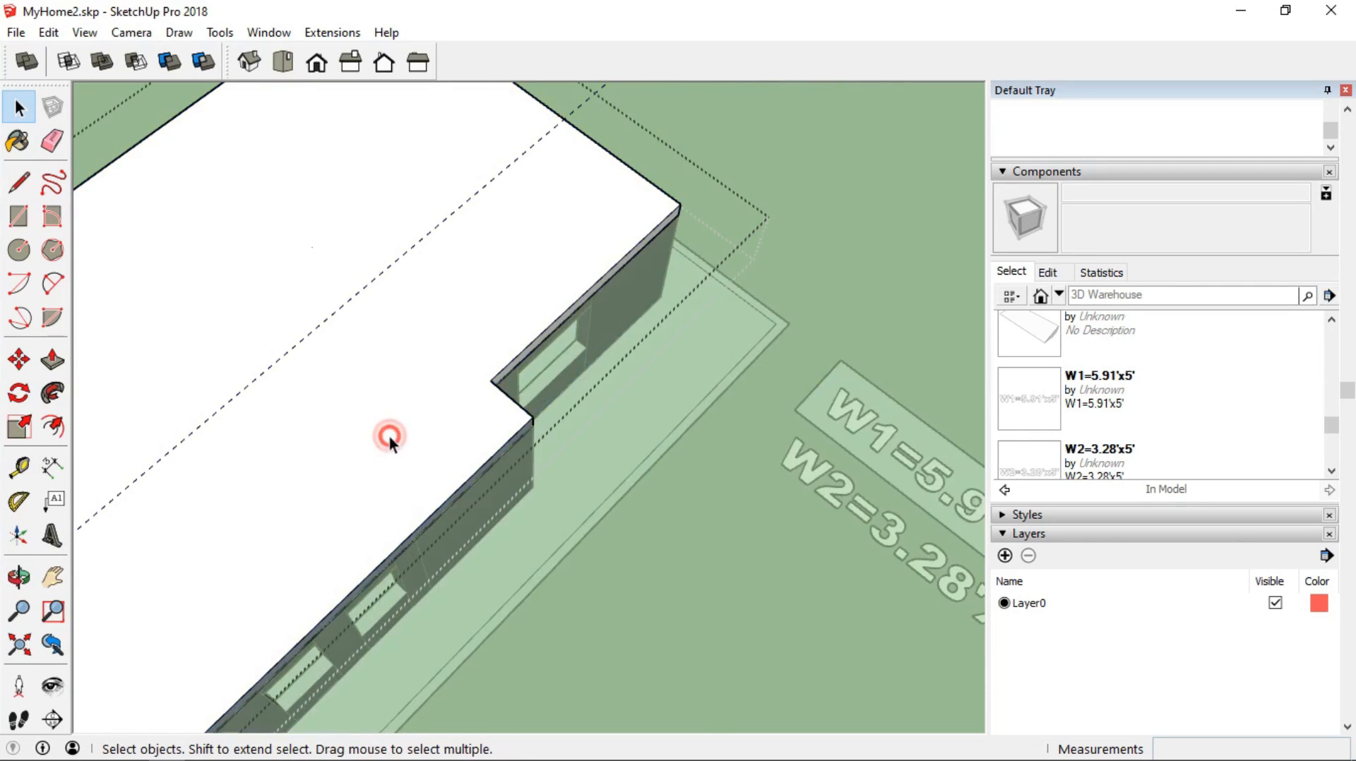
Draw a 1' vertical edge on the slab's side face, plus lines from its upper end and the notch corner to the guide
scroll(392, 472, "up", 3)
middle_click_drag(399, 494, 305, 247)
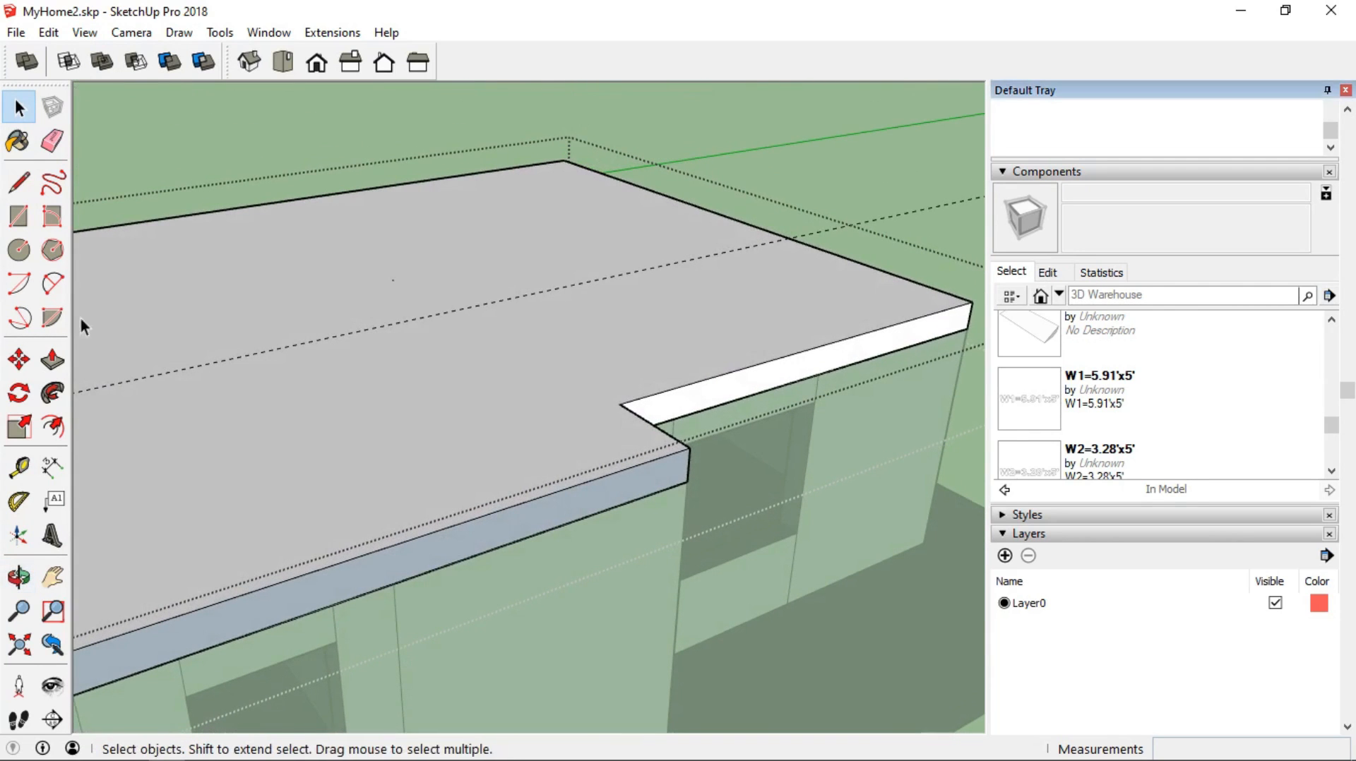
left_click(19, 183)
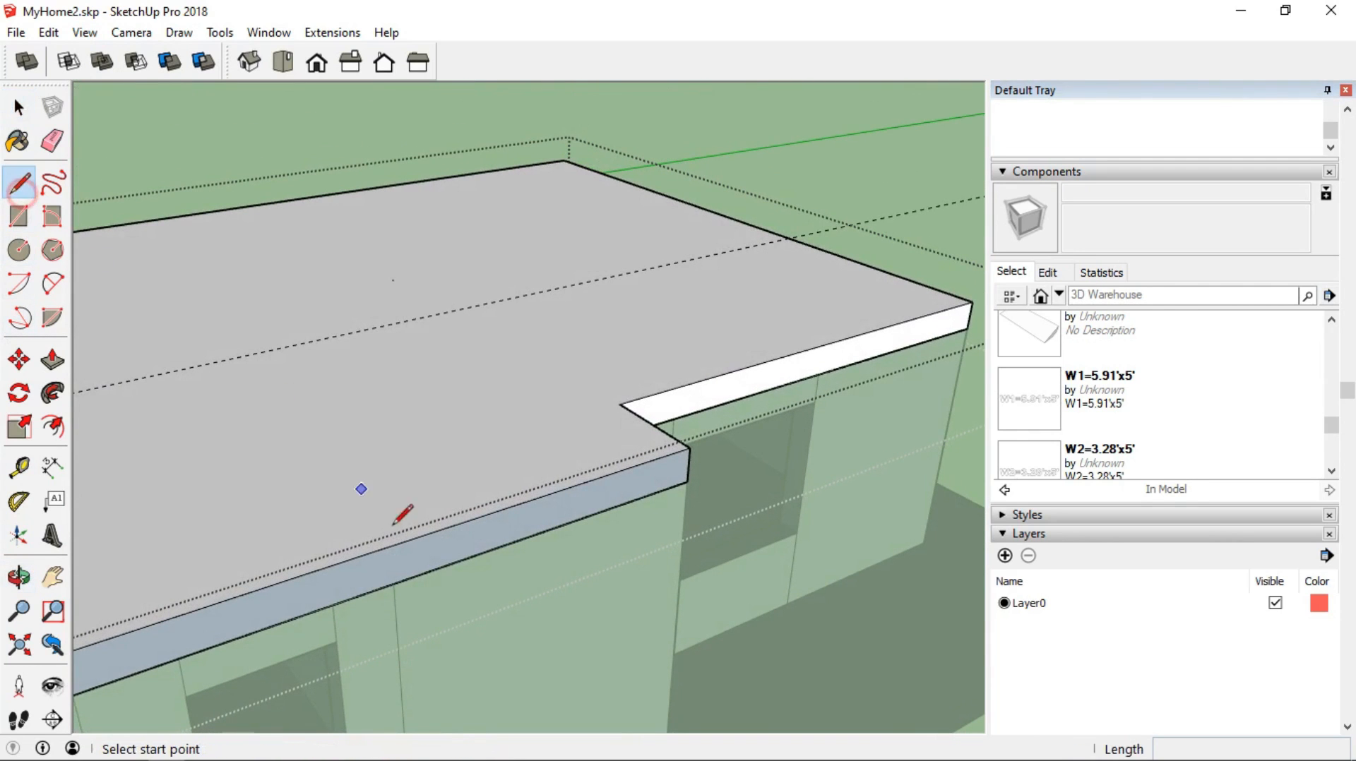
left_click(394, 583)
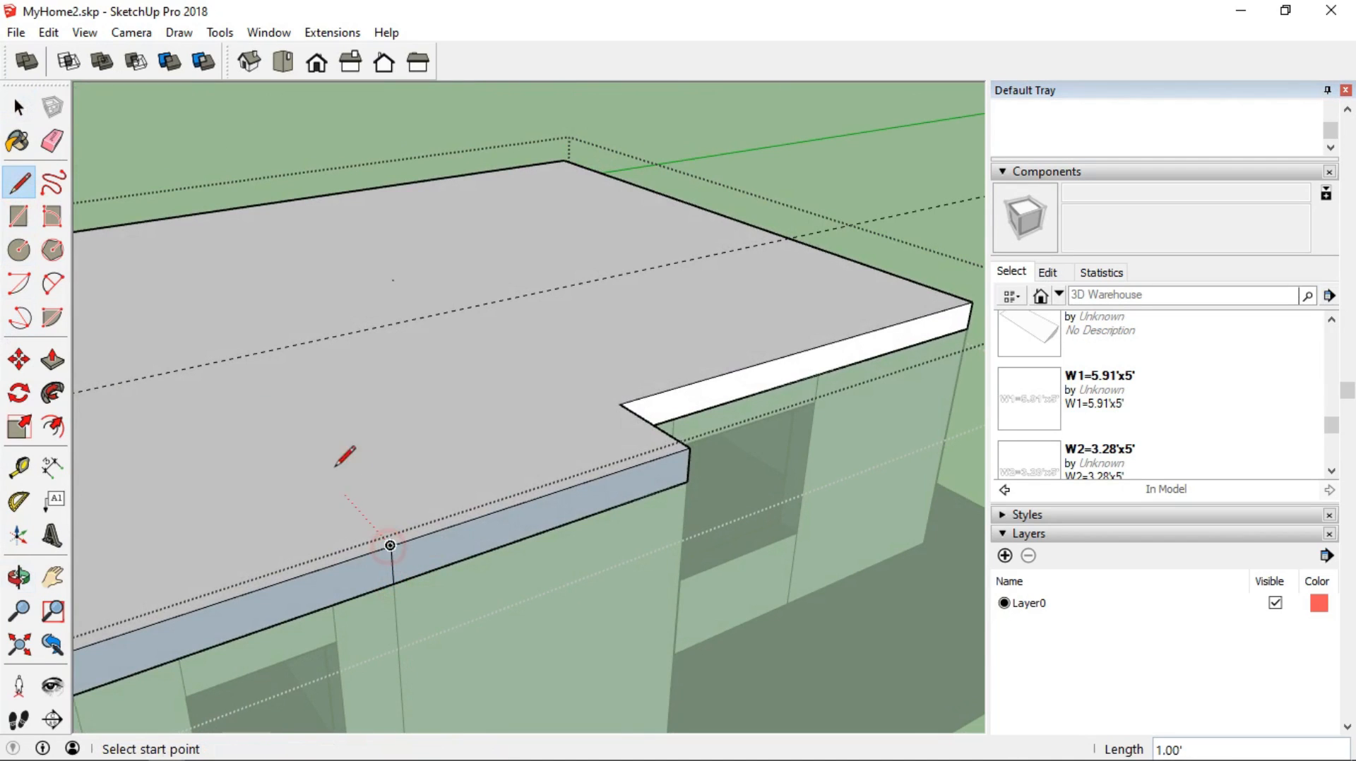
left_click(390, 545)
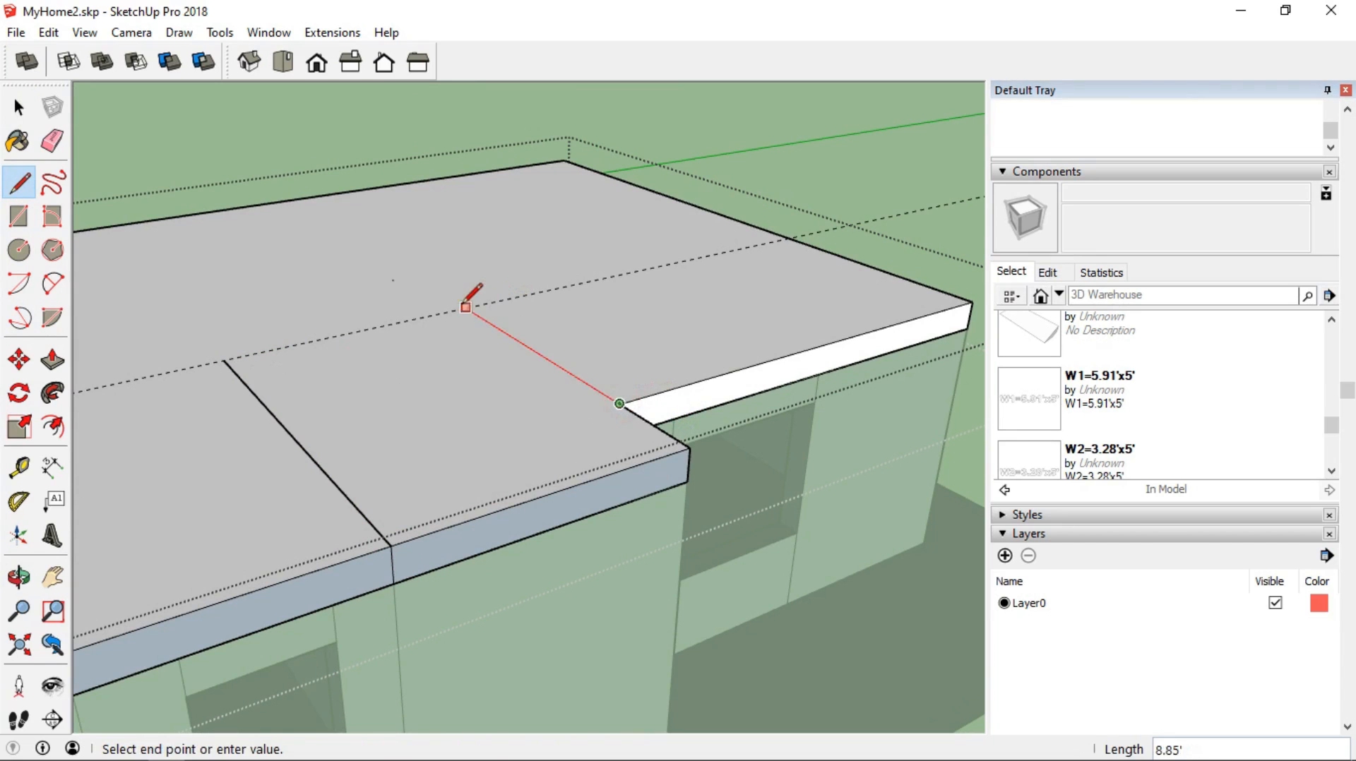
Place guides .85' inside each of the stairwell's two side lines
key("t")
left_click(292, 437)
type(".8")
left_click(499, 344)
scroll(357, 560, "up", 3)
type(".85")
key("Return")
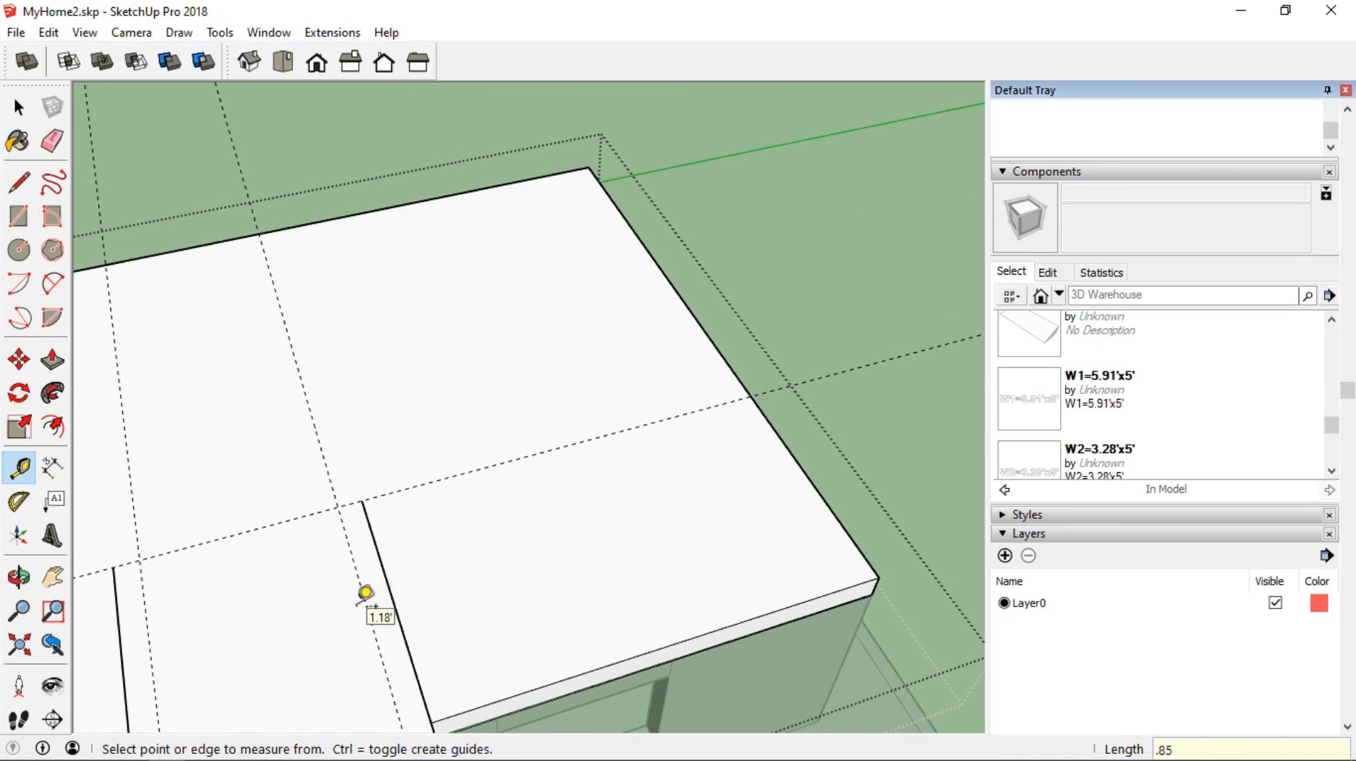
Draw an 11.85' by 0.85' strip along one stairwell side and complete the opening's outline along the guides
middle_click_drag(216, 502, 456, 308, "shift")
left_click(18, 216)
left_click(359, 370)
left_click(494, 662)
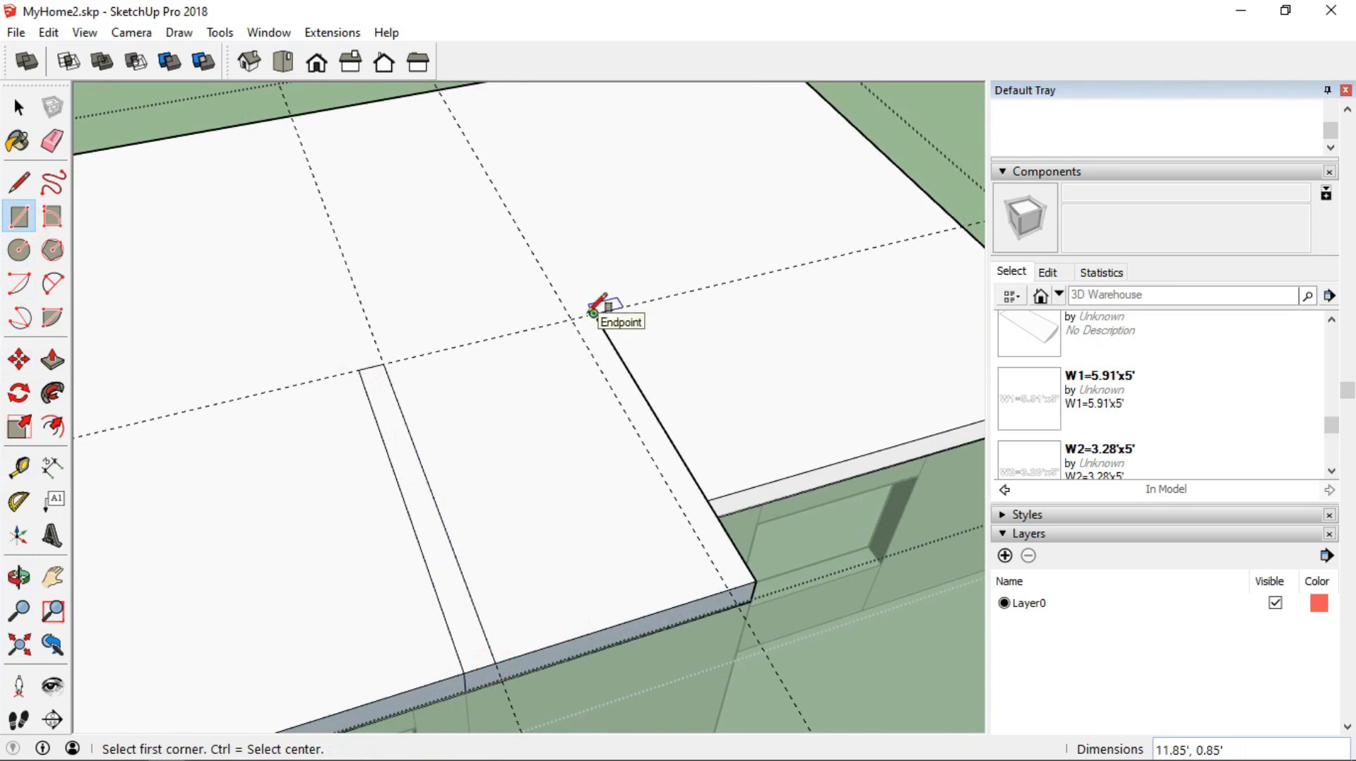
left_click(18, 185)
left_click(384, 365)
left_click(572, 319)
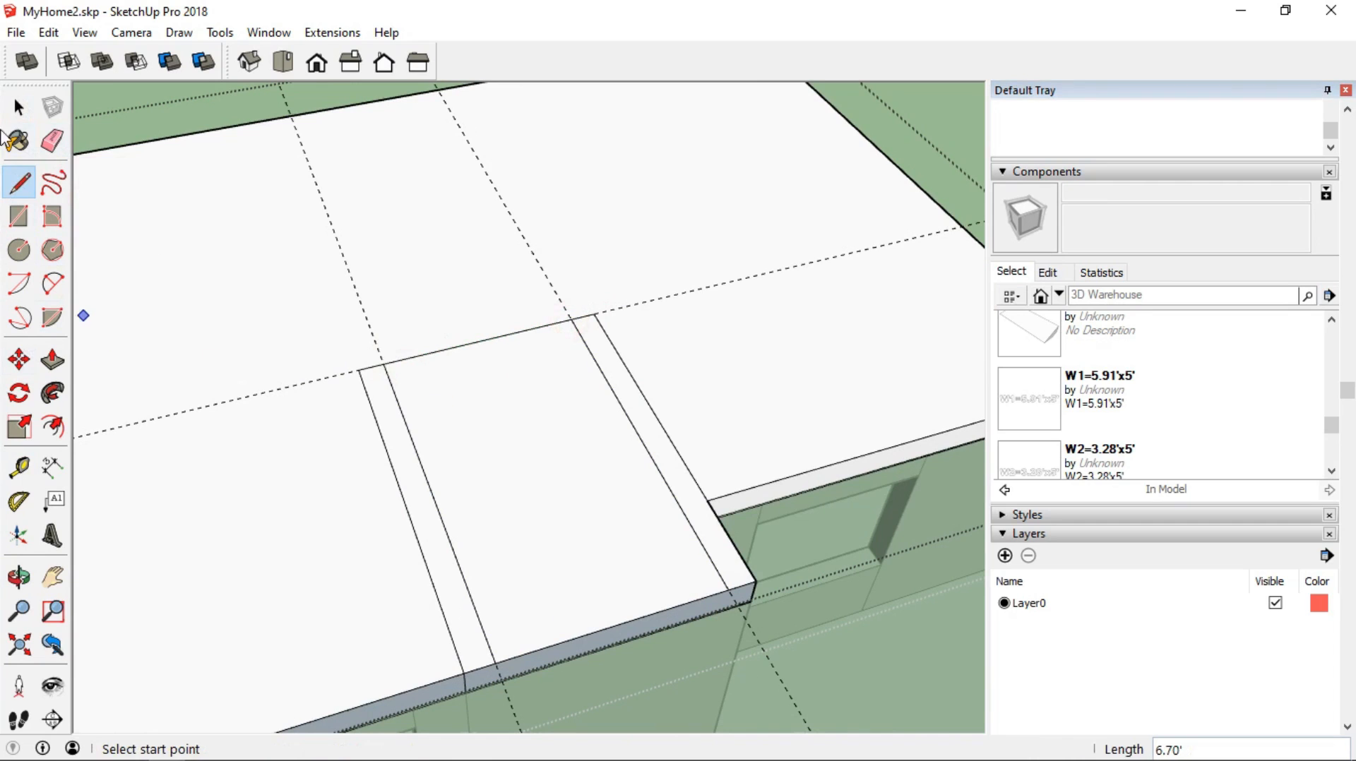
Push the stairwell face down 1' through the slab and delete the leftover face to open the hole
left_click(52, 360)
left_click(574, 551)
left_click(586, 621)
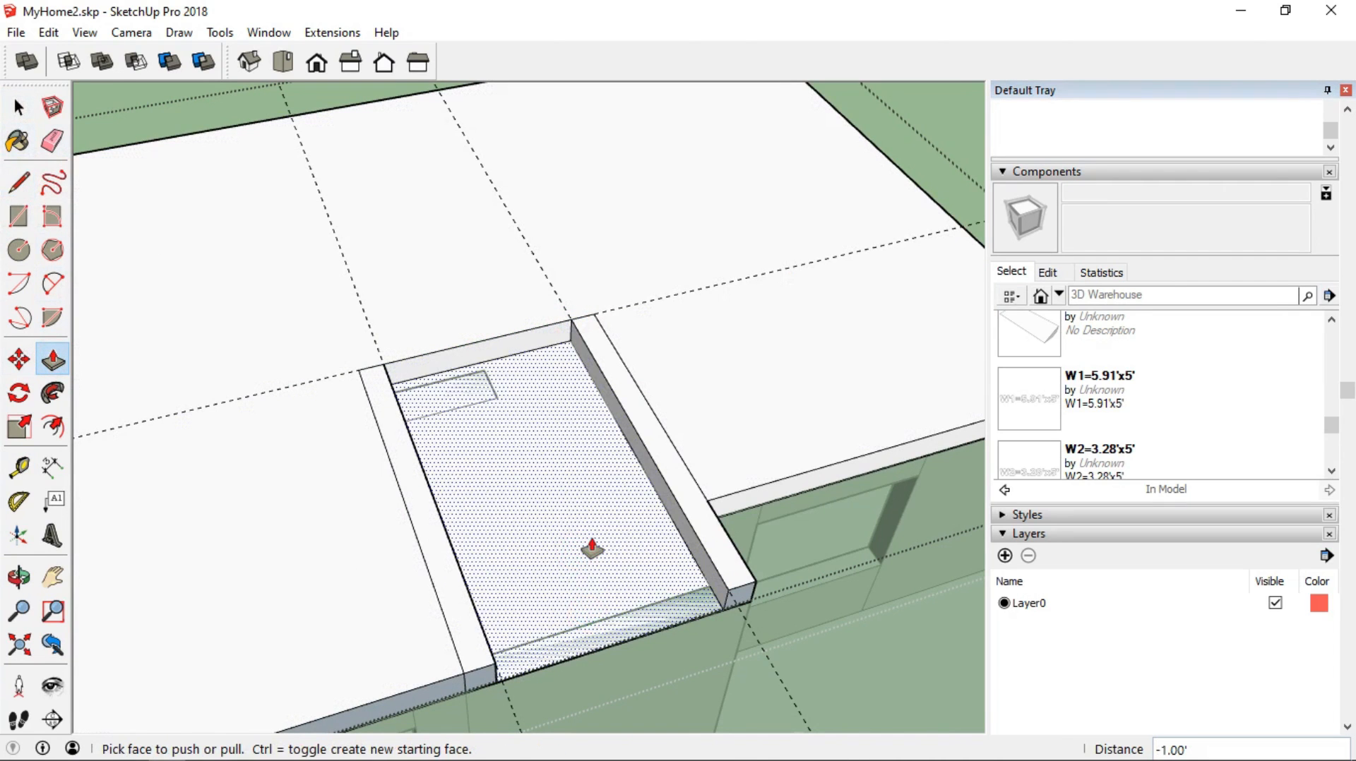
left_click(18, 108)
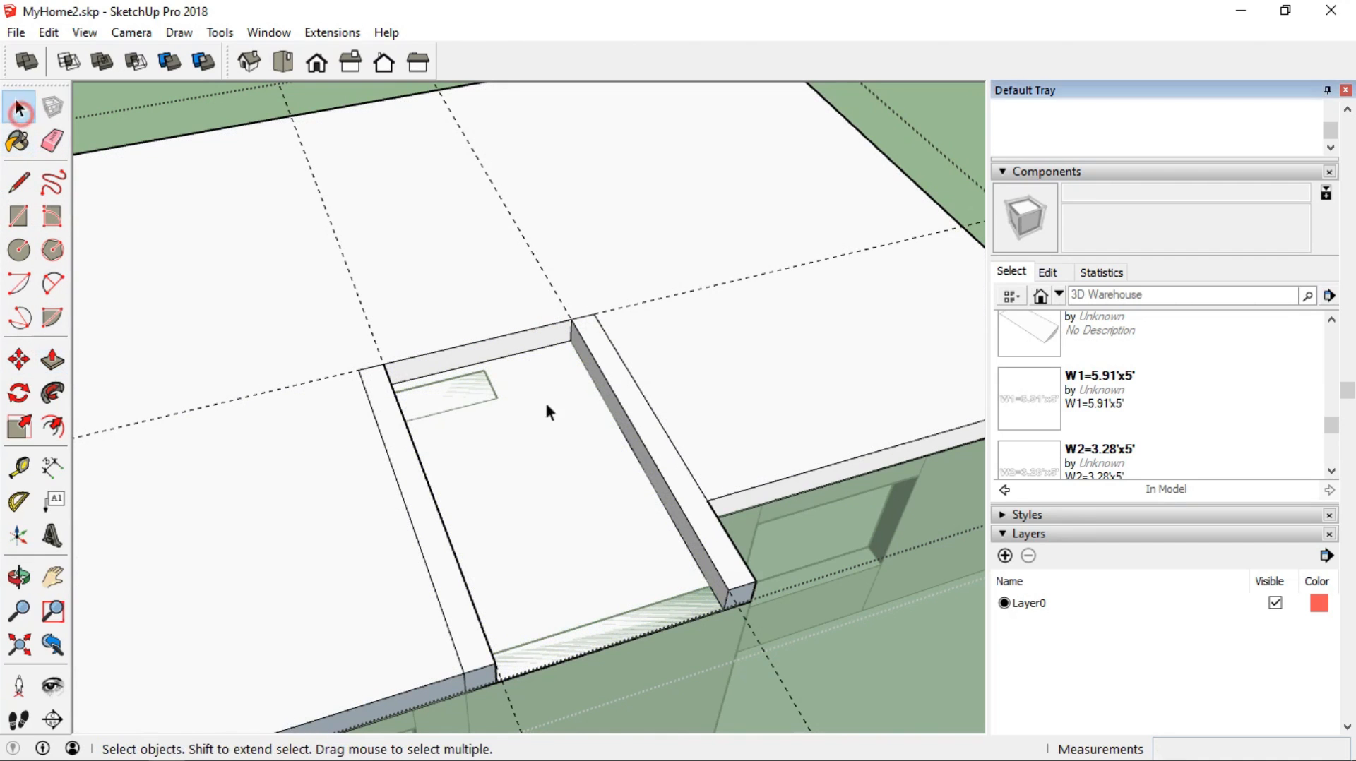
key("Delete")
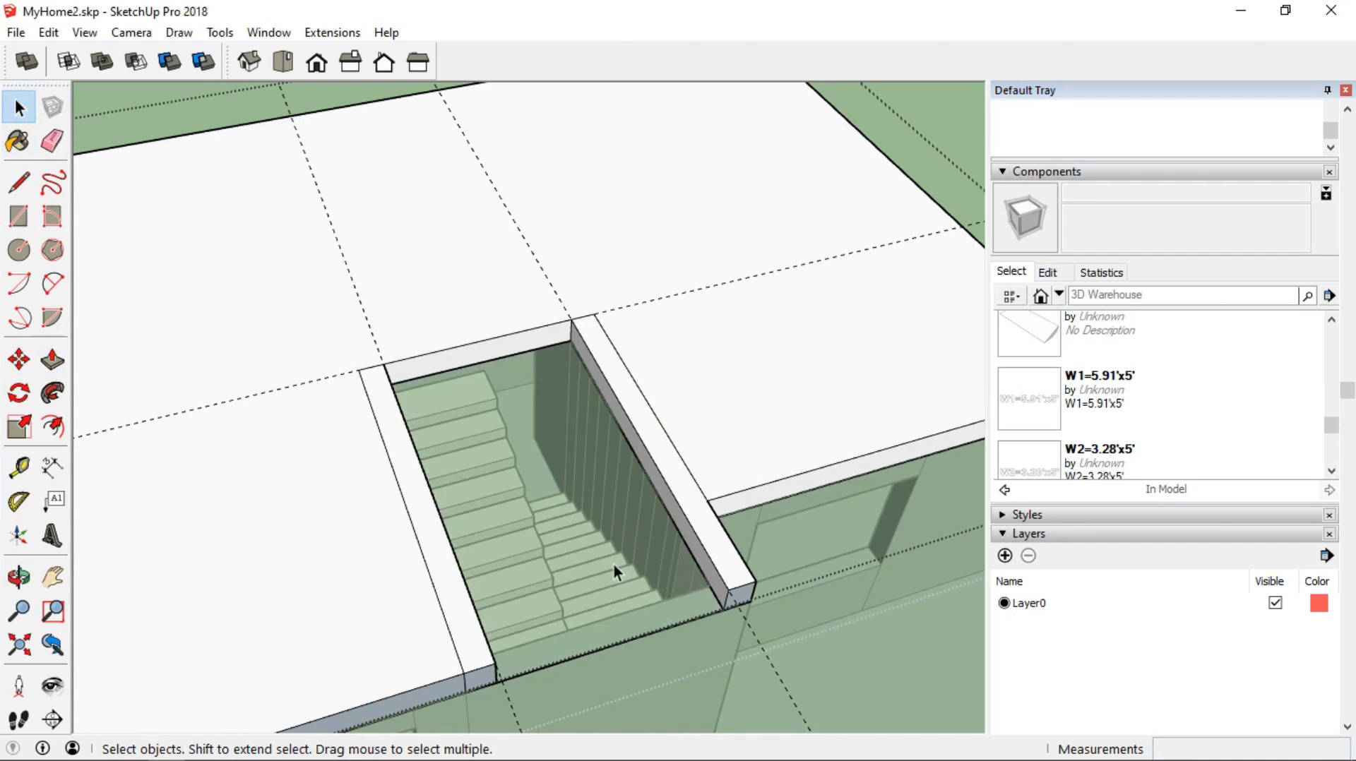
Leave slab editing and inspect the stairs through the new opening
middle_click_drag(617, 507, 520, 483)
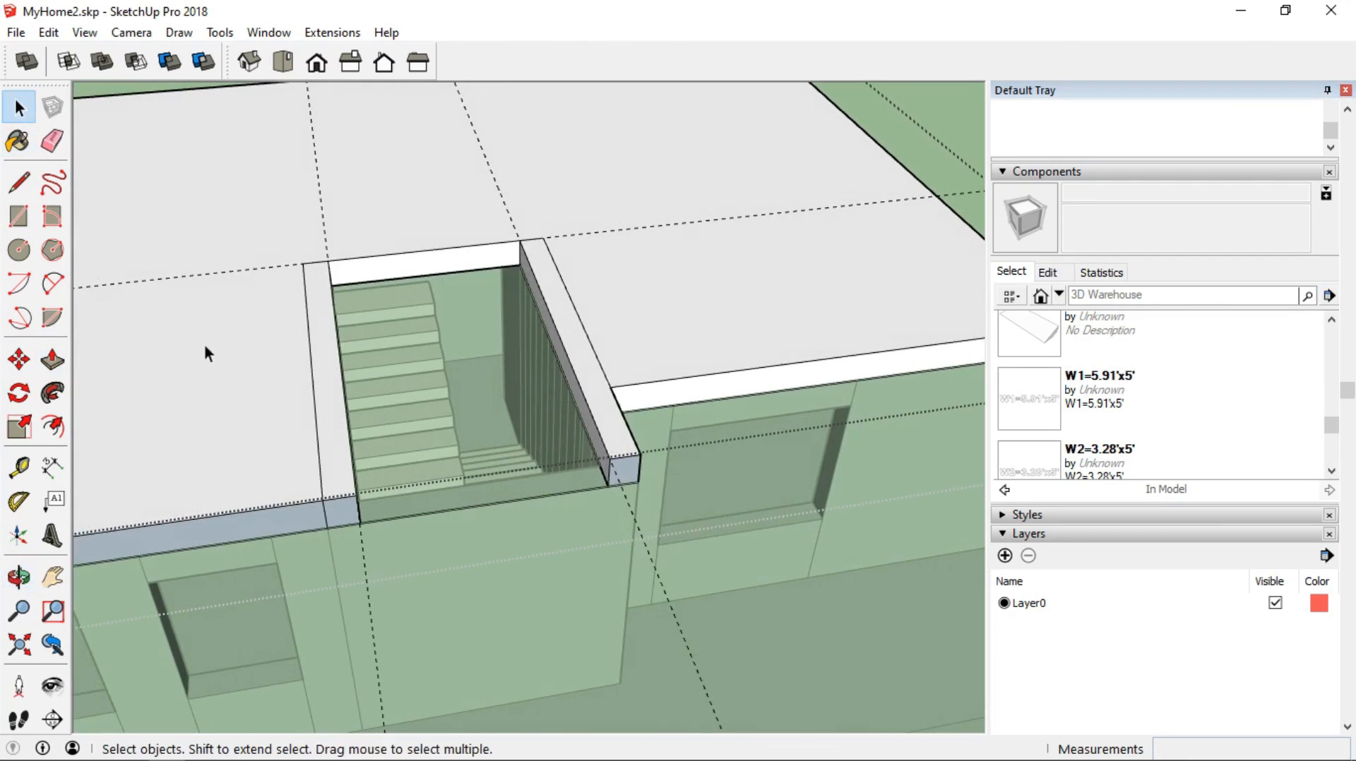
left_click(18, 108)
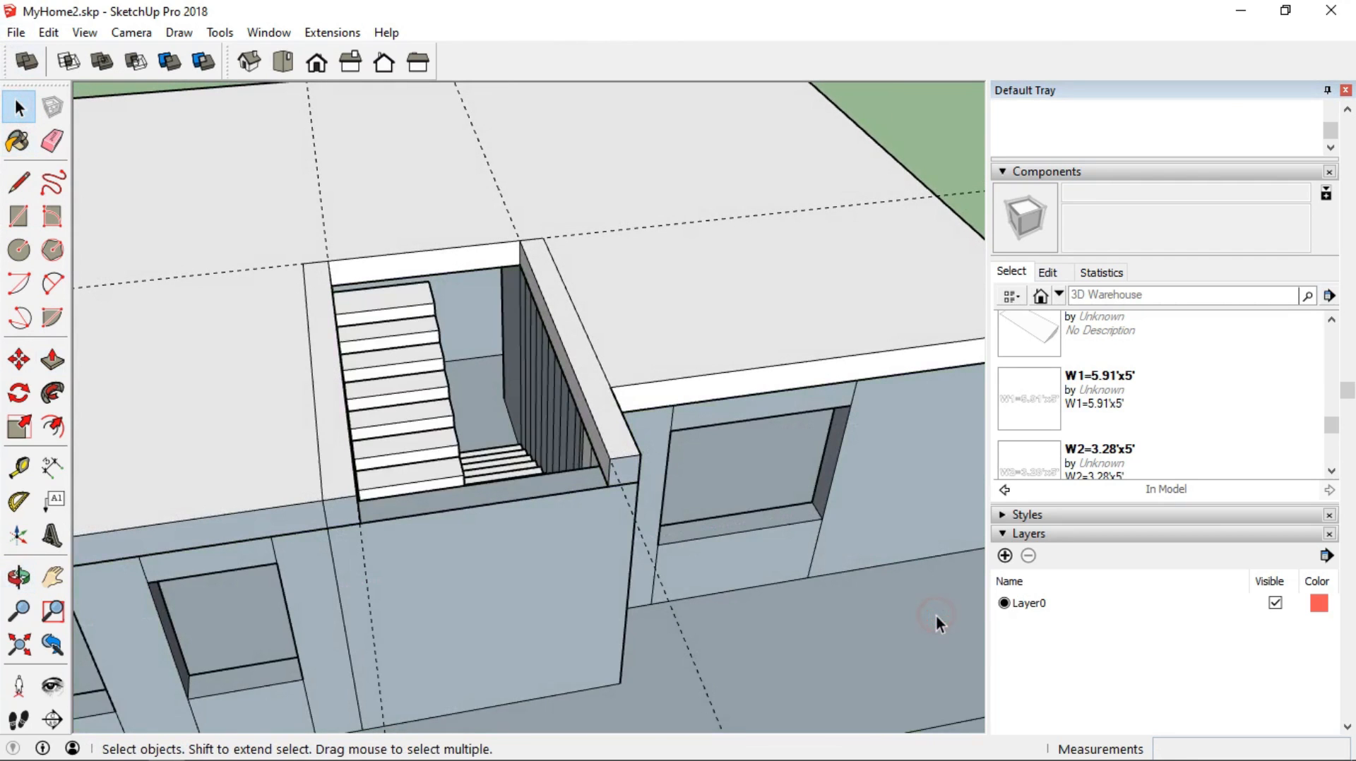
middle_click_drag(290, 260, 447, 286)
scroll(624, 329, "up", 5)
scroll(624, 328, "down", 2)
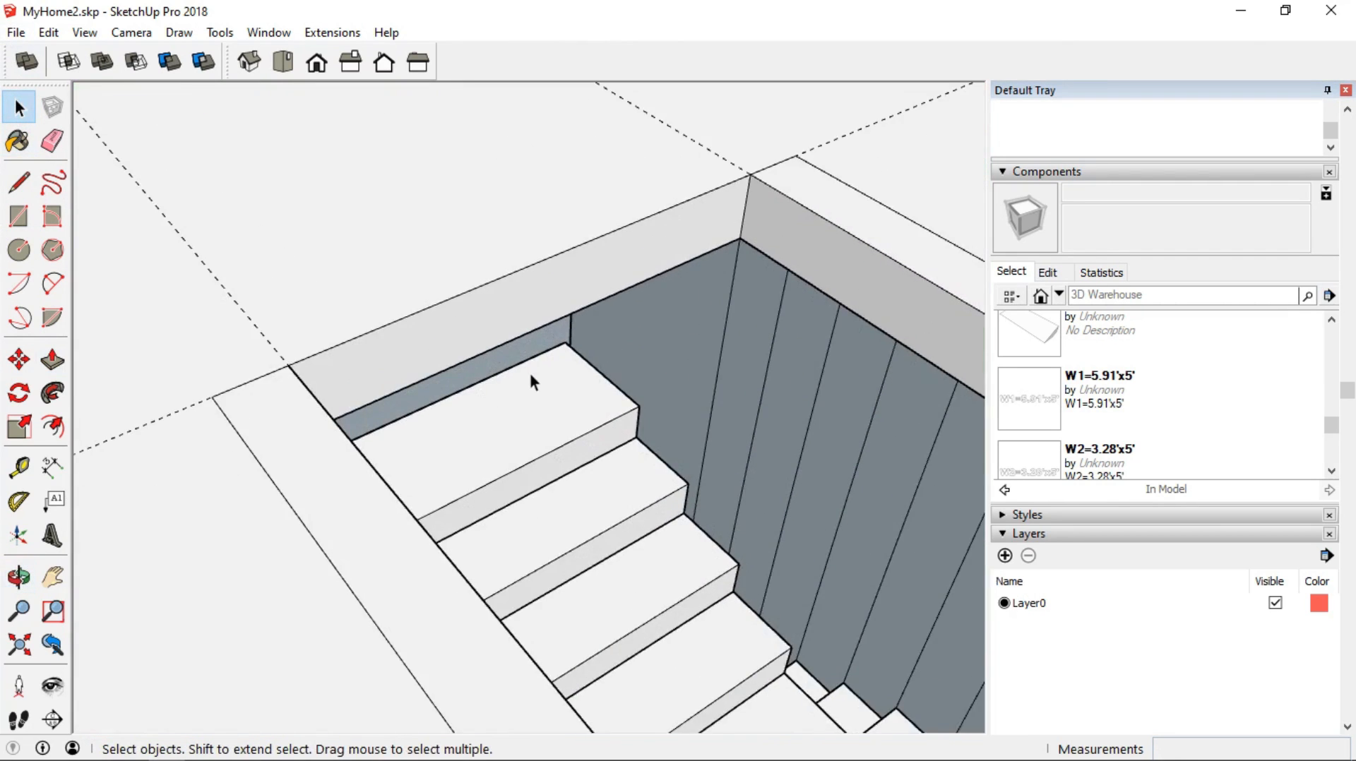
Examine the First Floor plan beside the house and its room faces
scroll(328, 477, "down", 6)
scroll(312, 421, "down", 4)
middle_click_drag(282, 519, 74, 443)
scroll(233, 452, "down", 5)
middle_click_drag(233, 451, 452, 498)
middle_click_drag(452, 498, 704, 664, "shift")
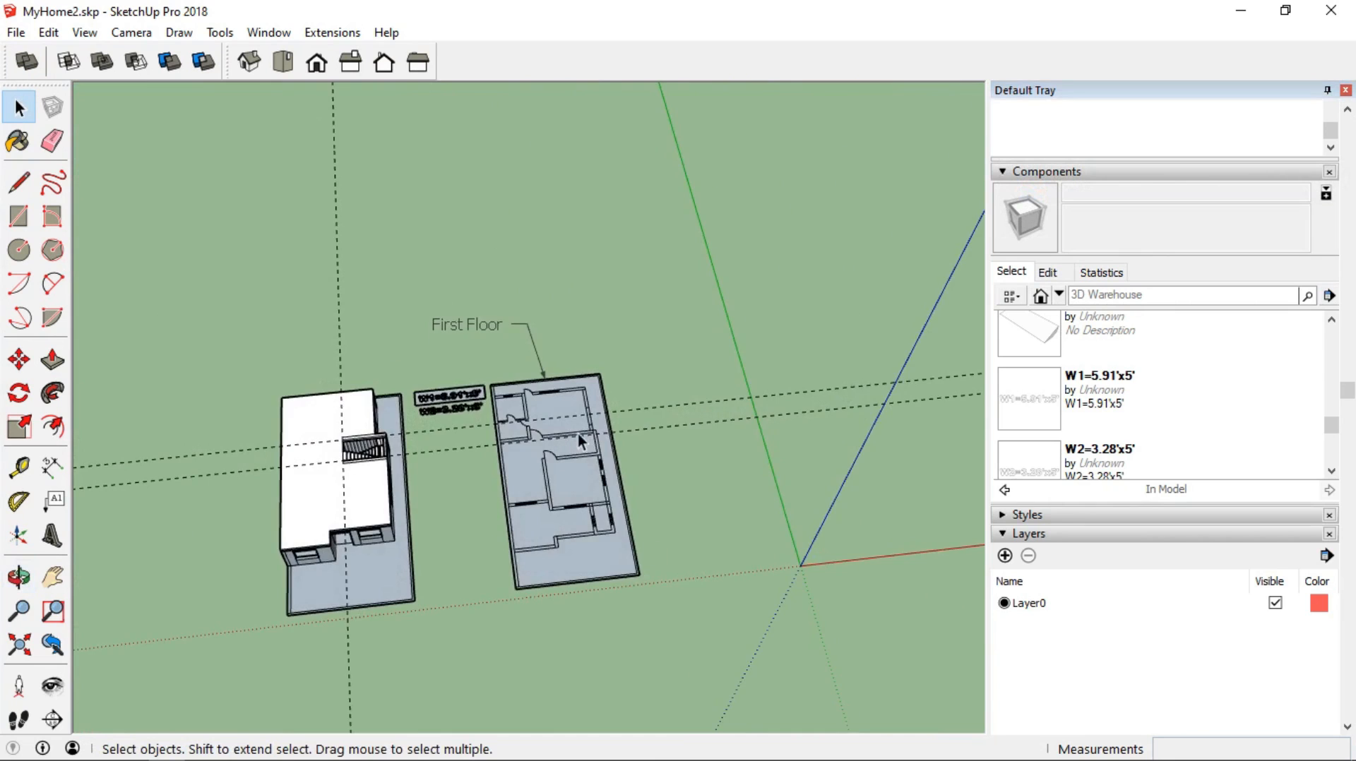
scroll(578, 434, "up", 6)
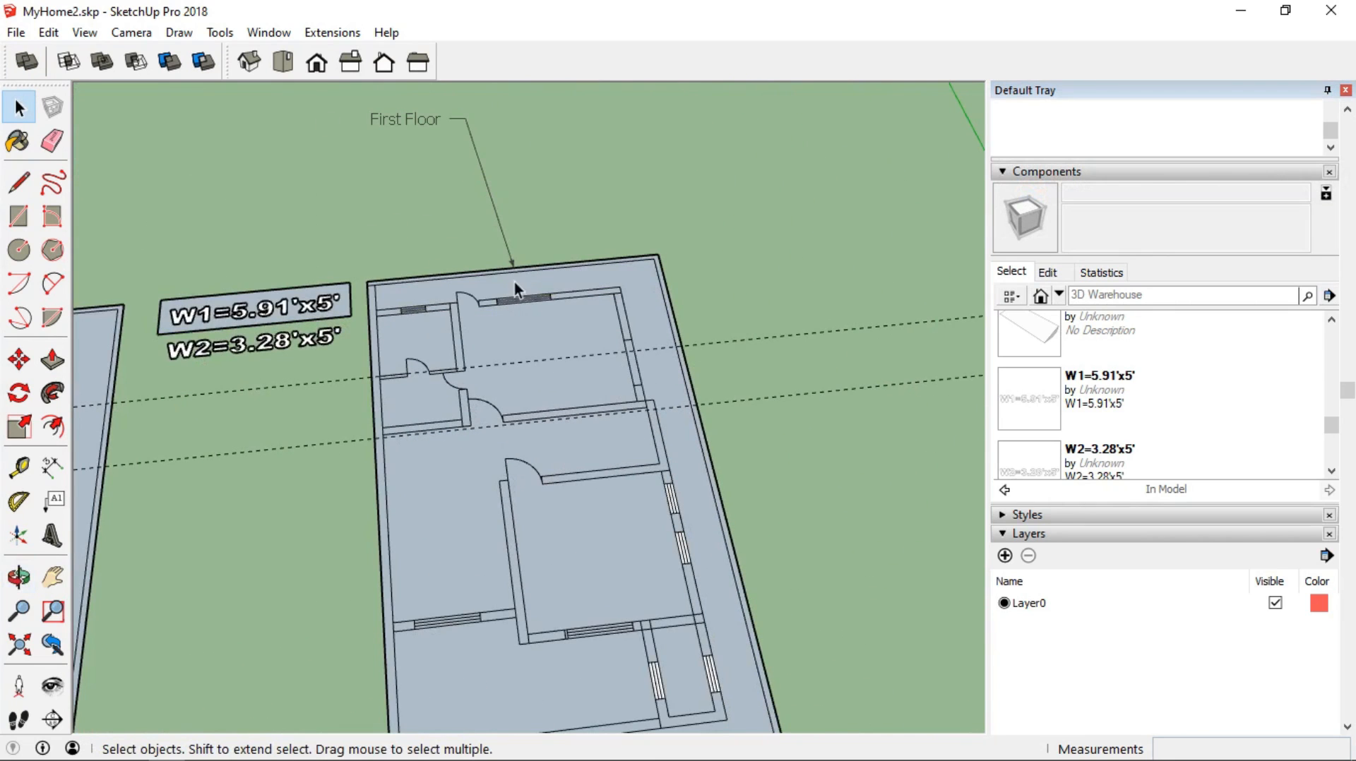
left_click(15, 111)
scroll(390, 330, "up", 1)
left_click(391, 336)
scroll(392, 336, "down", 3)
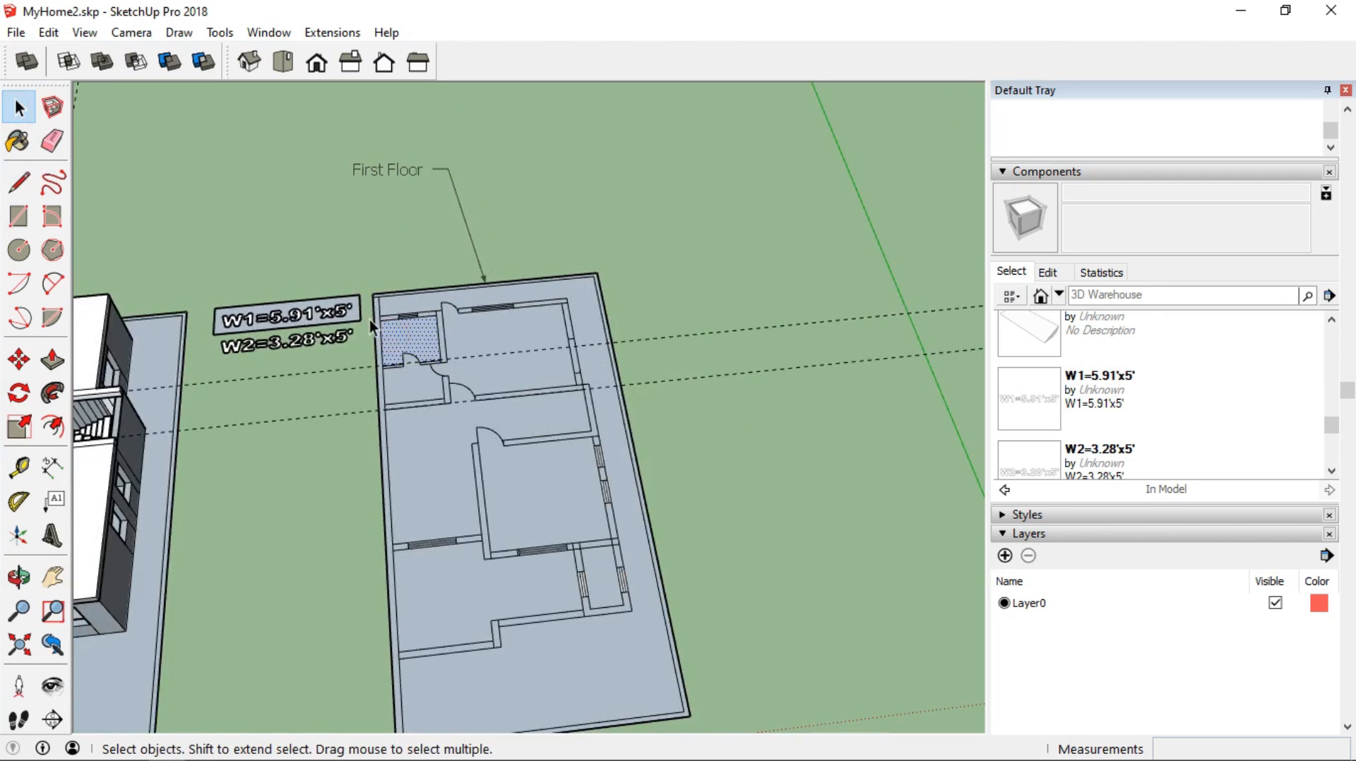
middle_click_drag(375, 333, 363, 471)
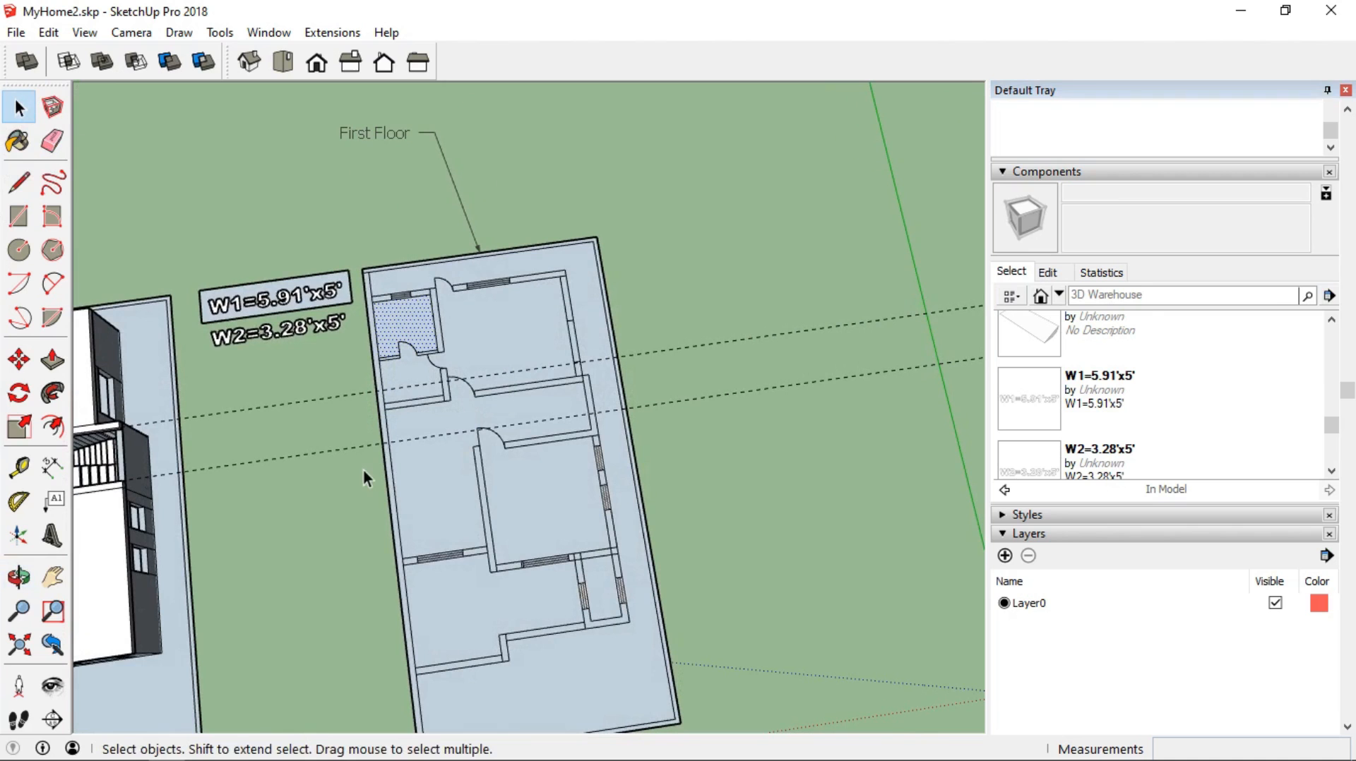
Erase the inner lines of the windows in the plan's two cross walls in front of the large rooms
key("e")
scroll(423, 561, "up", 6)
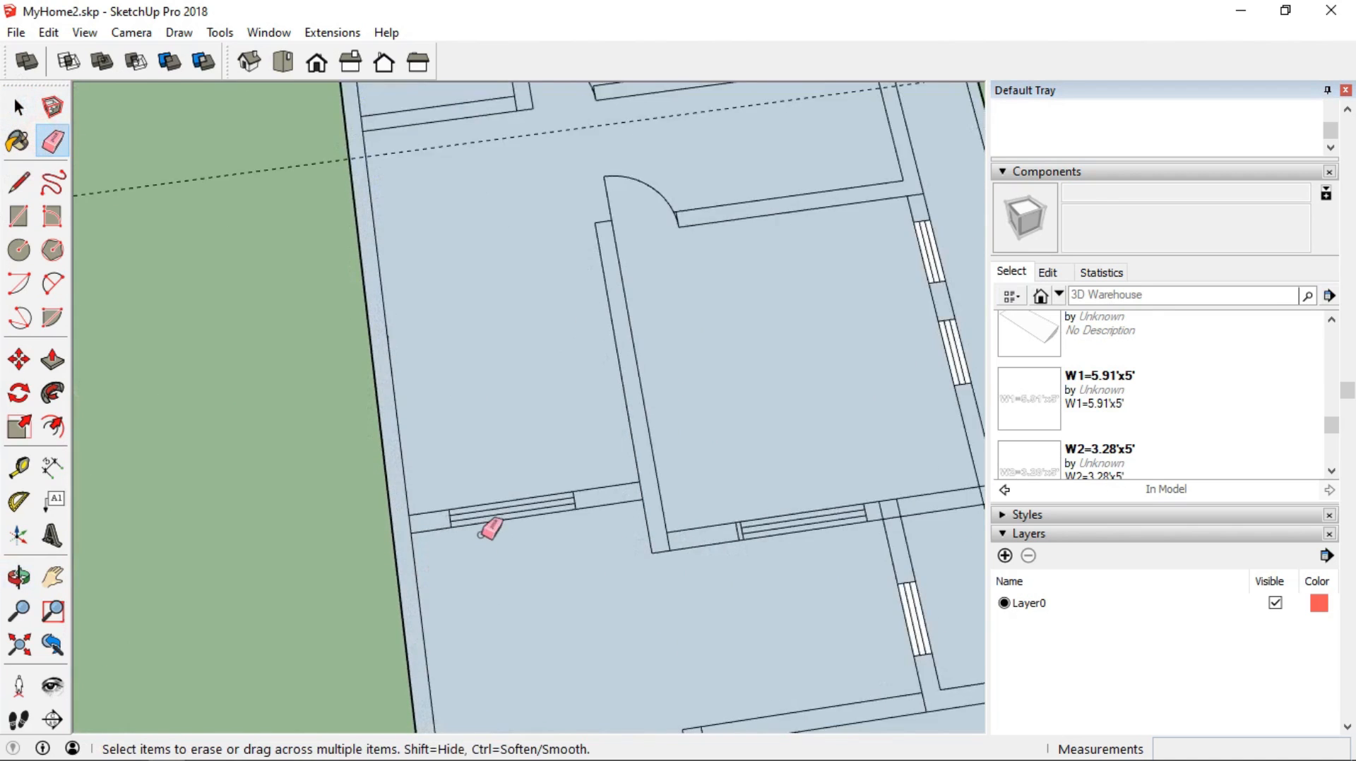
left_click_drag(505, 502, 499, 490)
scroll(499, 492, "down", 3)
middle_click_drag(896, 504, 591, 494, "shift")
left_click_drag(708, 493, 607, 510)
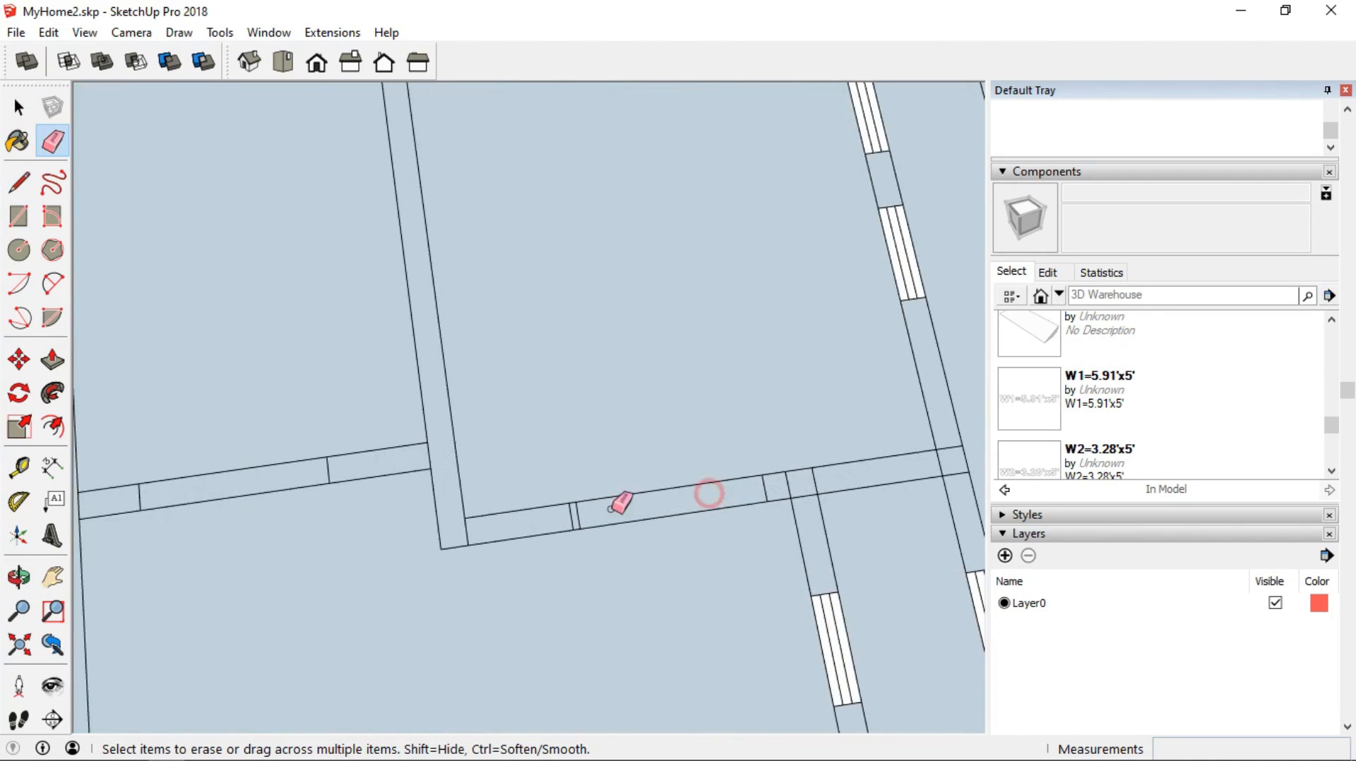
Erase the inner lines of the windows around the small front room and along the plan's long side wall
left_click_drag(825, 636, 840, 633)
middle_click_drag(787, 574, 506, 492, "shift")
left_click_drag(705, 543, 722, 541)
scroll(630, 158, "up", 5)
left_click_drag(629, 159, 656, 153)
scroll(630, 159, "down", 3)
left_click_drag(574, 346, 596, 343)
Erase the inner lines of the two windows in the plan's wall nearest the First Floor label
middle_click_drag(429, 270, 478, 475, "shift")
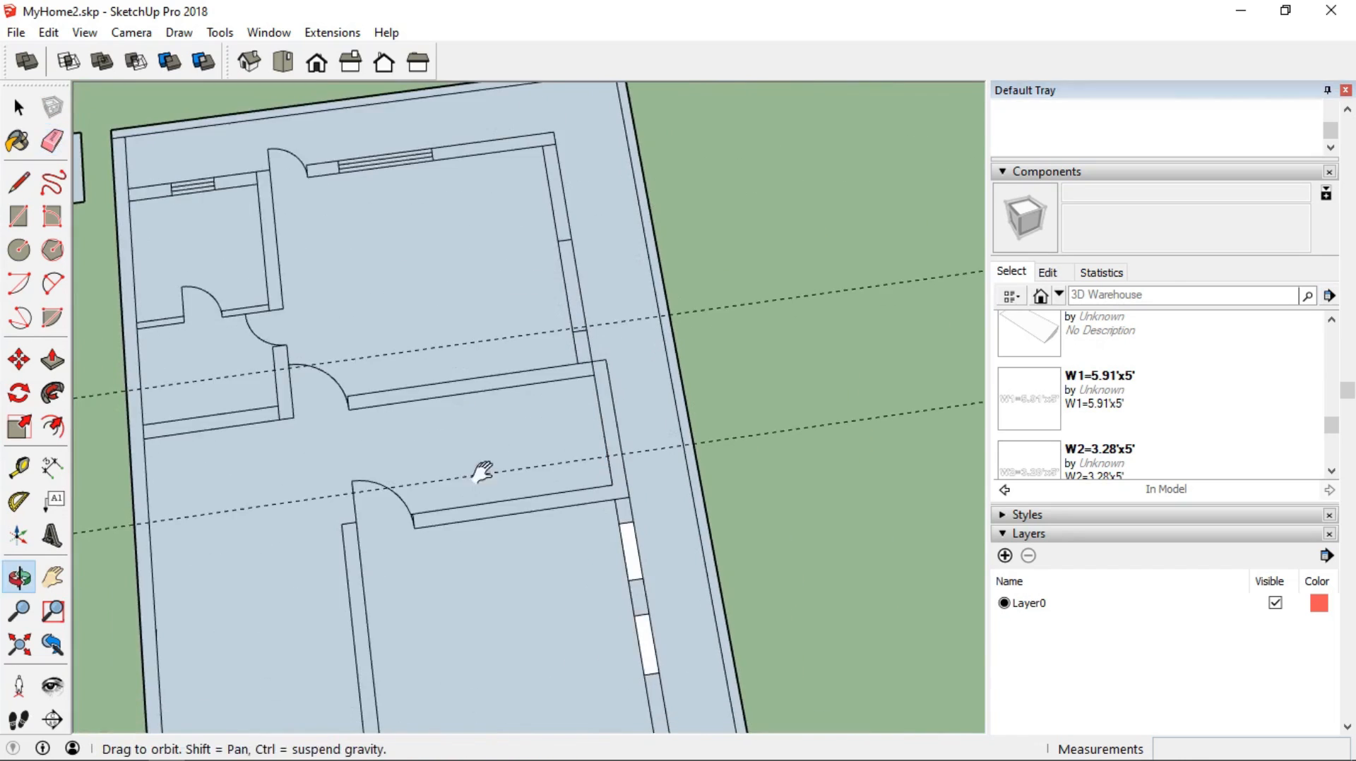
scroll(396, 159, "up", 4)
left_click_drag(428, 155, 424, 165)
middle_click_drag(353, 212, 632, 212, "shift")
left_click_drag(315, 218, 318, 230)
scroll(423, 137, "down", 3)
scroll(560, 499, "down", 2)
scroll(499, 584, "up", 2)
scroll(417, 422, "up", 4)
scroll(449, 526, "up", 2)
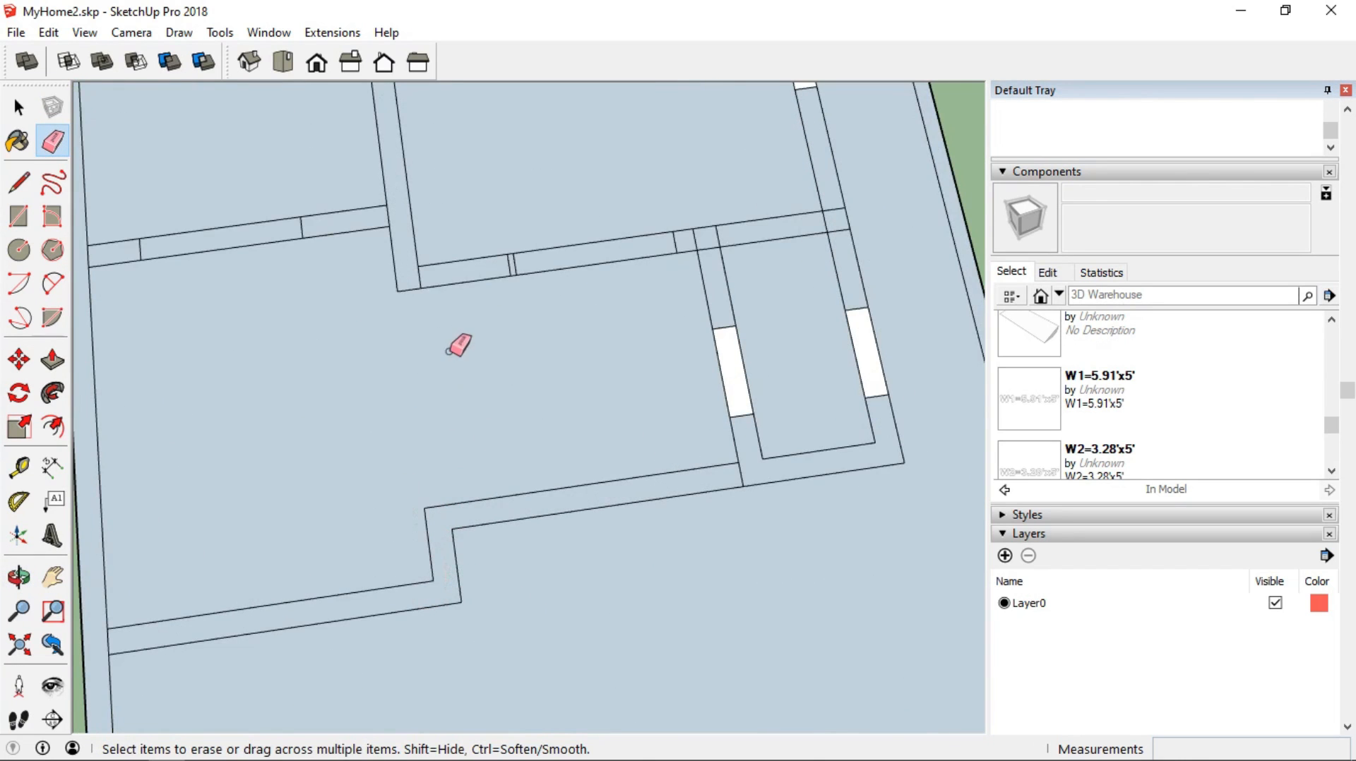
Close off the outer wall with short lines across its thickness and erase the plot boundary beyond the house and several door arcs
scroll(664, 283, "down", 2)
key("r")
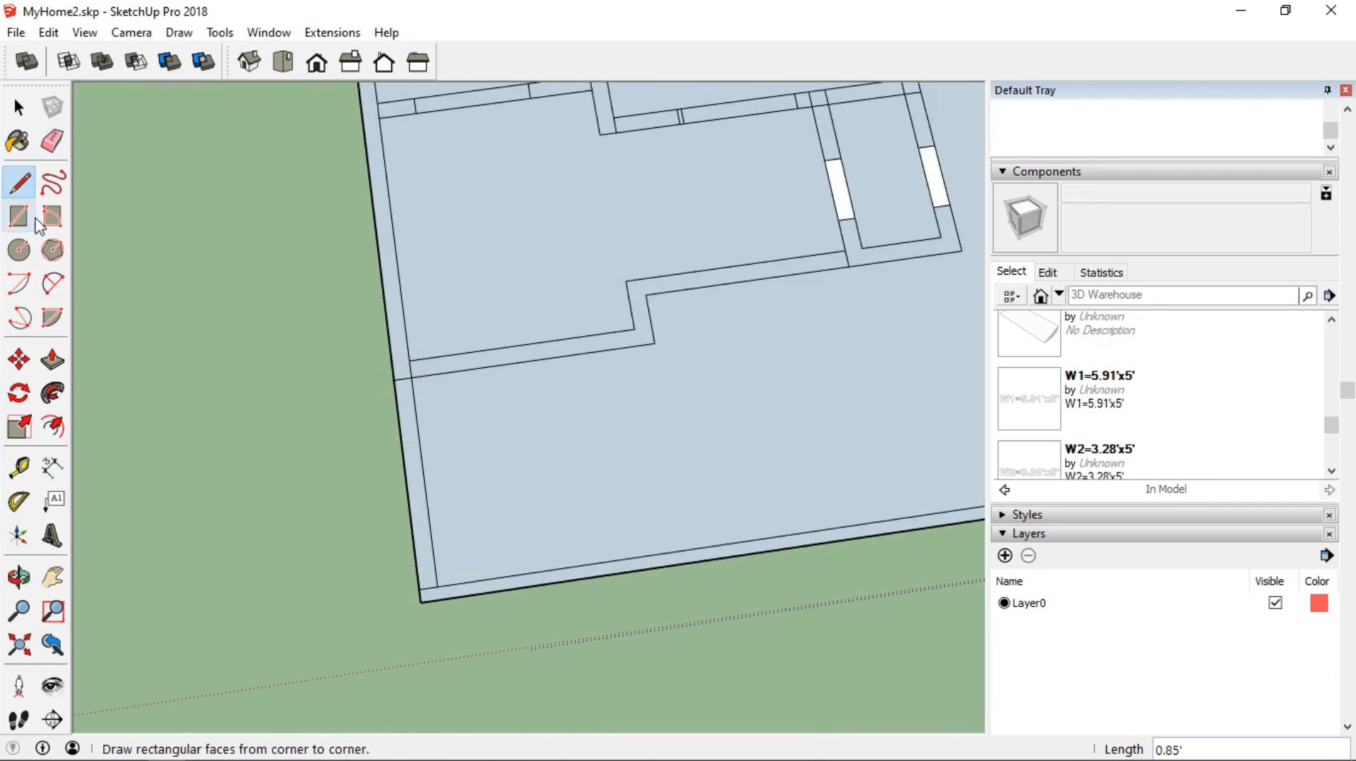
key("e")
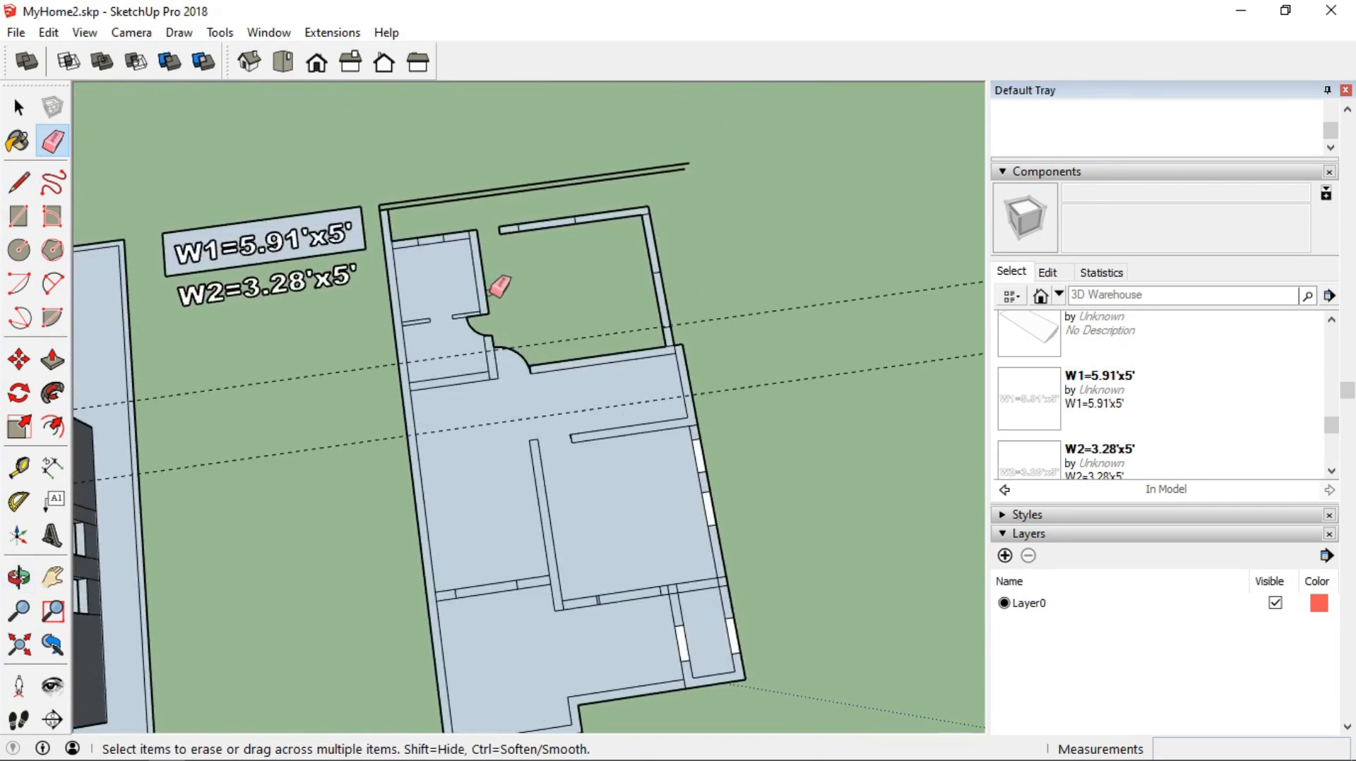
scroll(362, 321, "up", 5)
key("l")
left_click(257, 294)
left_click(50, 141)
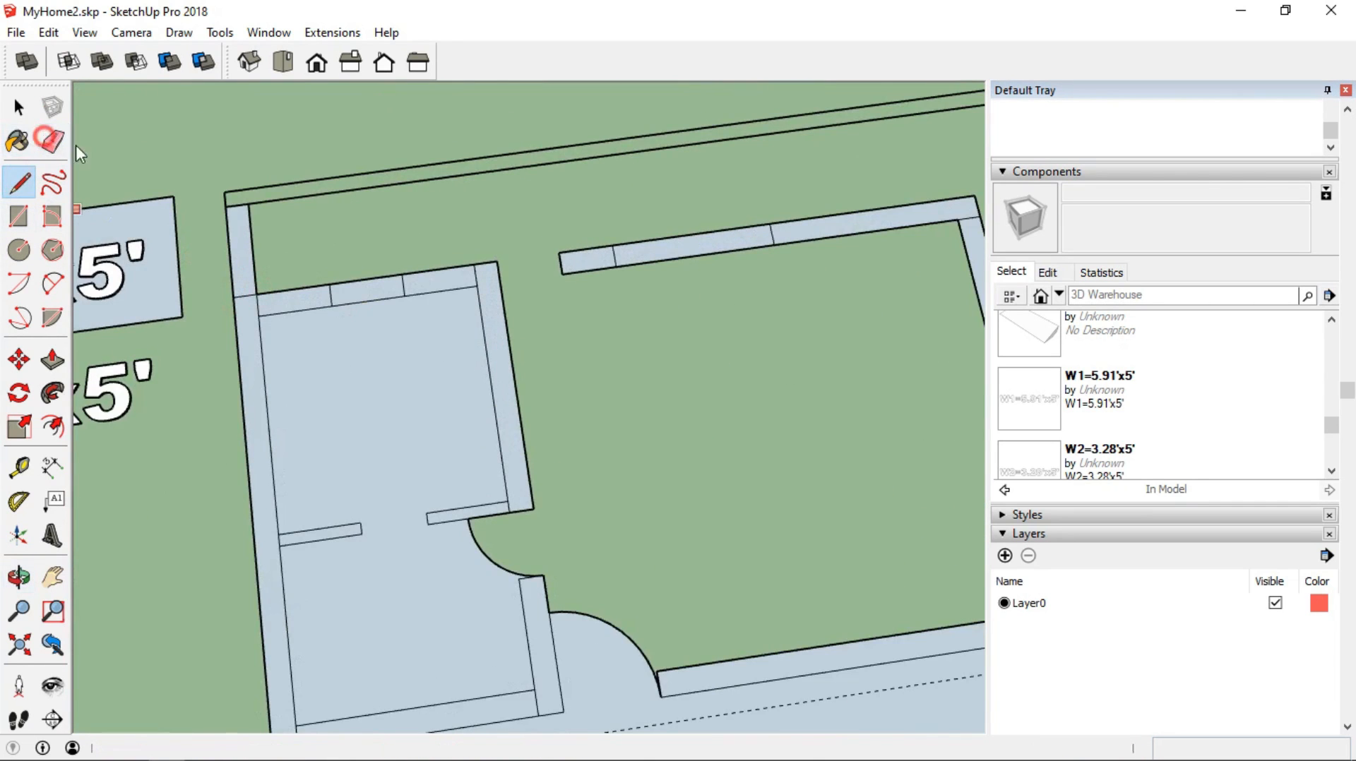
left_click_drag(297, 169, 219, 261)
Draw the inner and outer wall lines across the door opening in the wall nearest the First Floor label
scroll(453, 193, "down", 3)
left_click(19, 182)
left_click(492, 242)
left_click(456, 247)
left_click(454, 234)
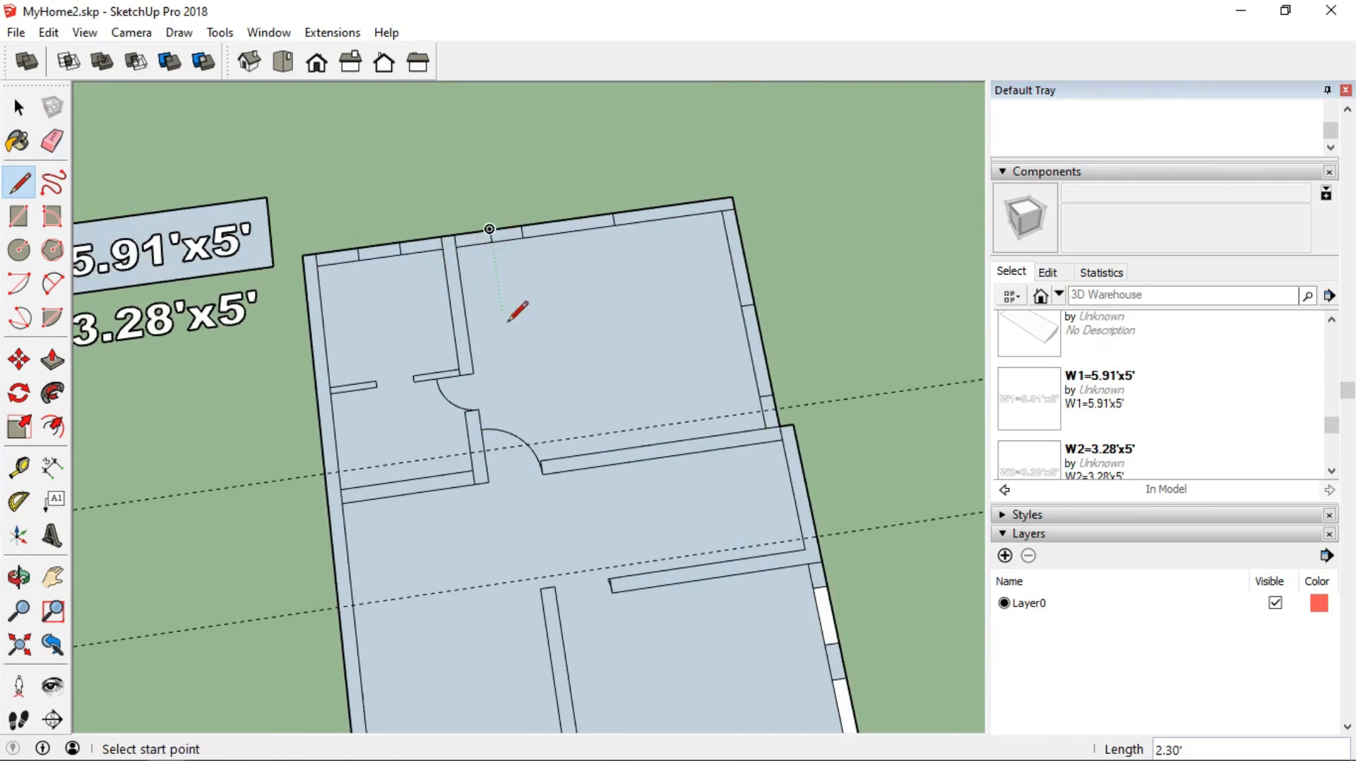
Paint the wall segment beside the middle window with Color D03 and the neighbouring cross wall's window opening with Color A01
scroll(548, 406, "down", 2)
middle_click_drag(611, 490, 492, 197, "shift")
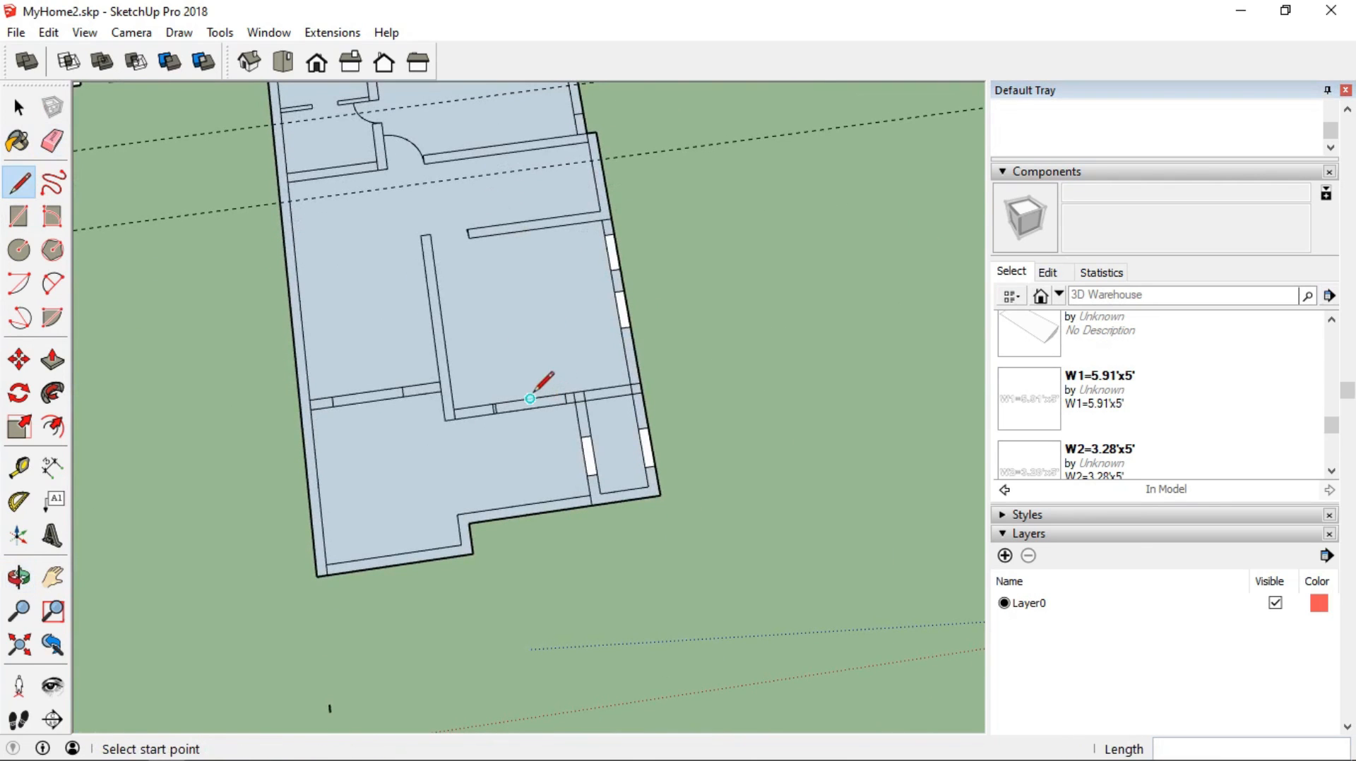
left_click(18, 145)
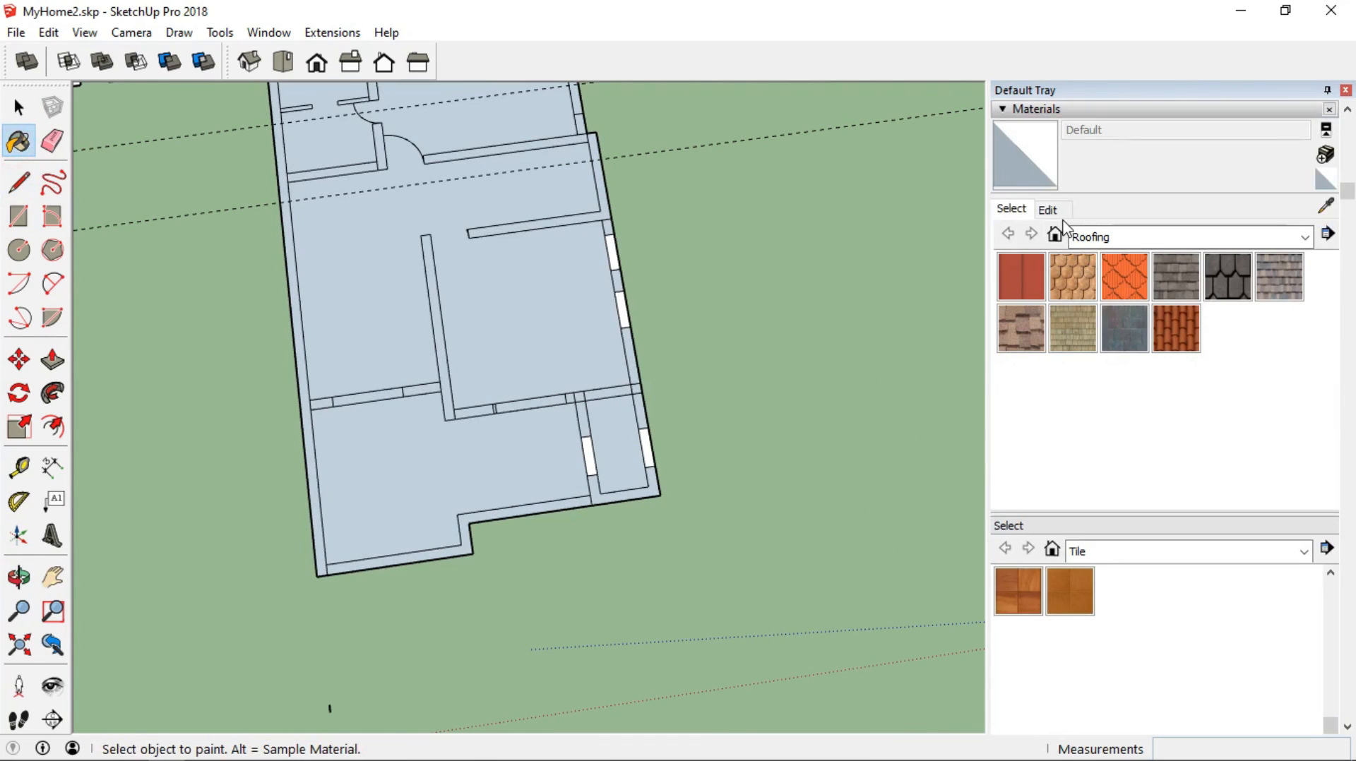
left_click(1083, 236)
left_click(1117, 305)
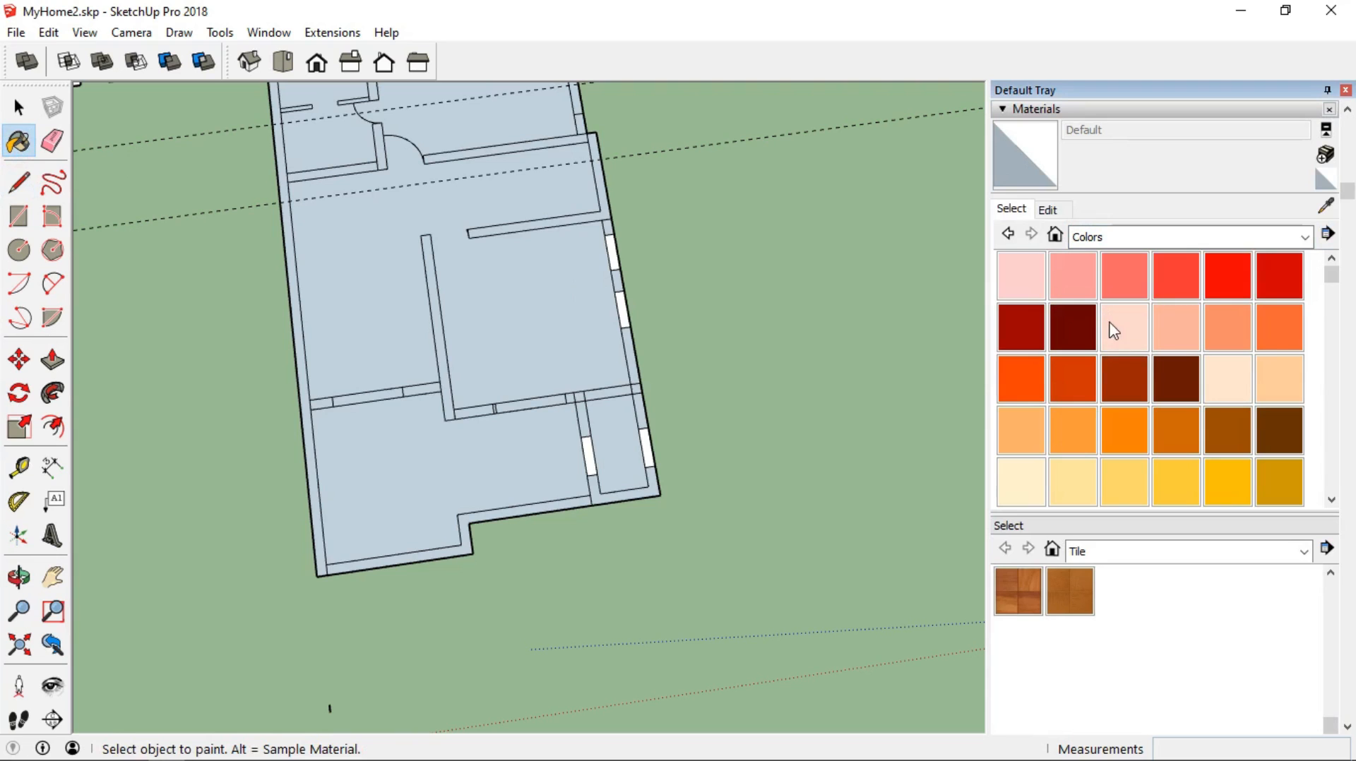
left_click(1116, 482)
scroll(469, 496, "up", 3)
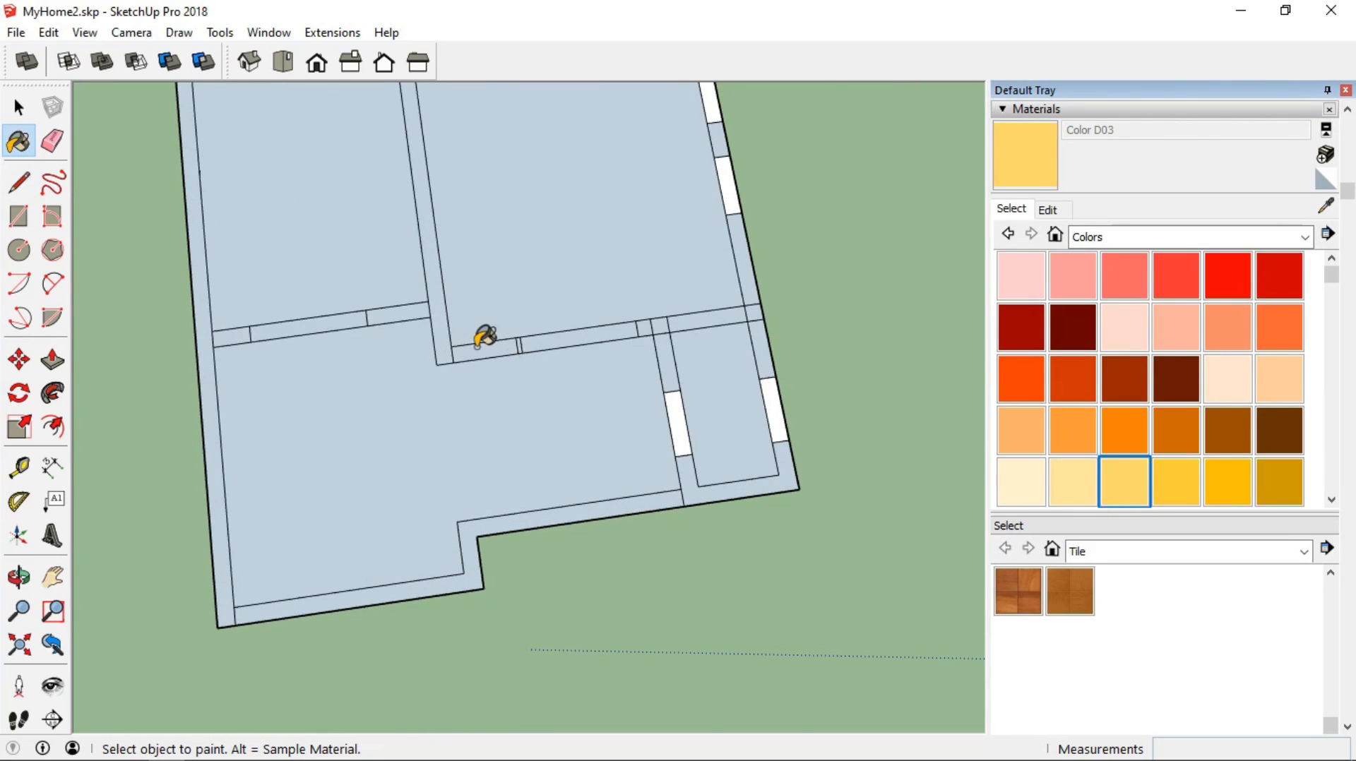
left_click(479, 348)
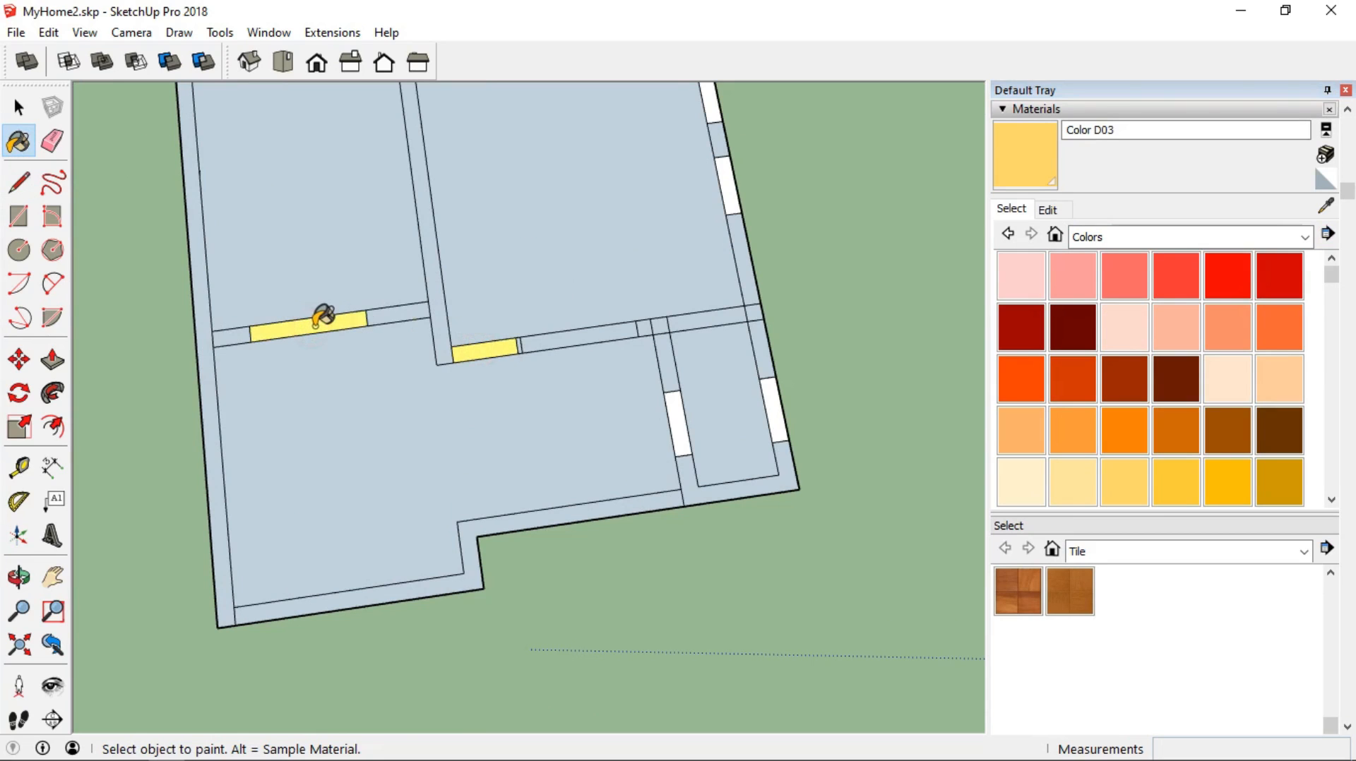
left_click(1007, 280)
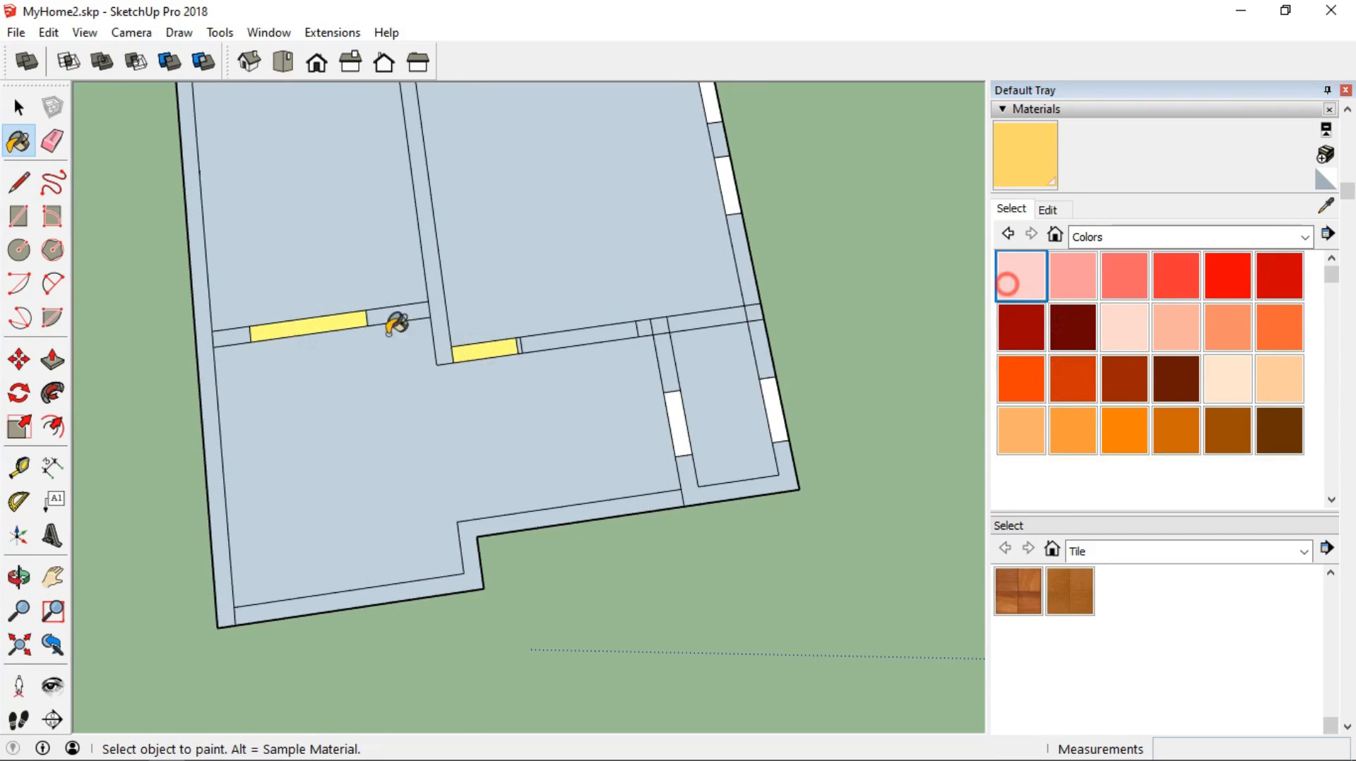
scroll(515, 233, "down", 1)
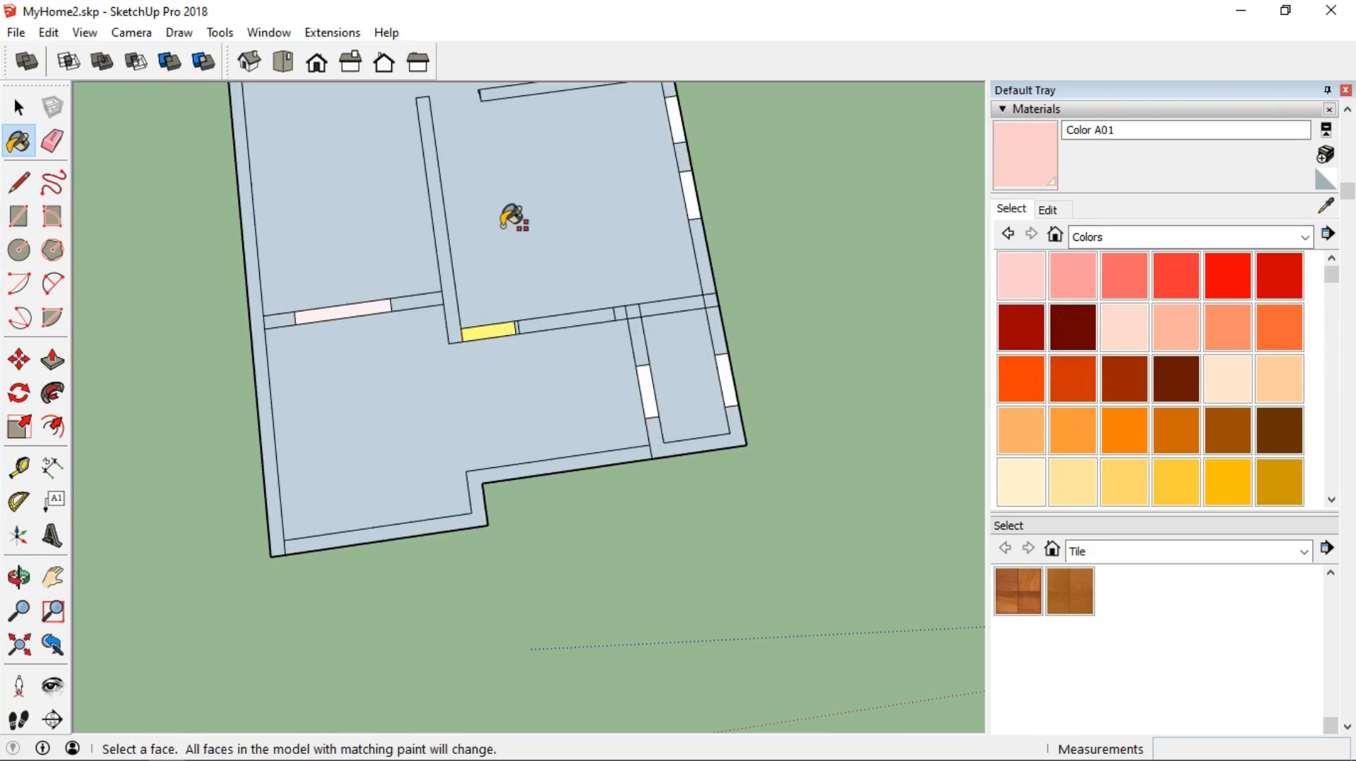
Paint the wall segment between the two windows in the rear wall nearest the First Floor label with Color D03
middle_click_drag(513, 219, 424, 378, "shift")
middle_click_drag(611, 550, 346, 284, "shift")
left_click(1124, 481)
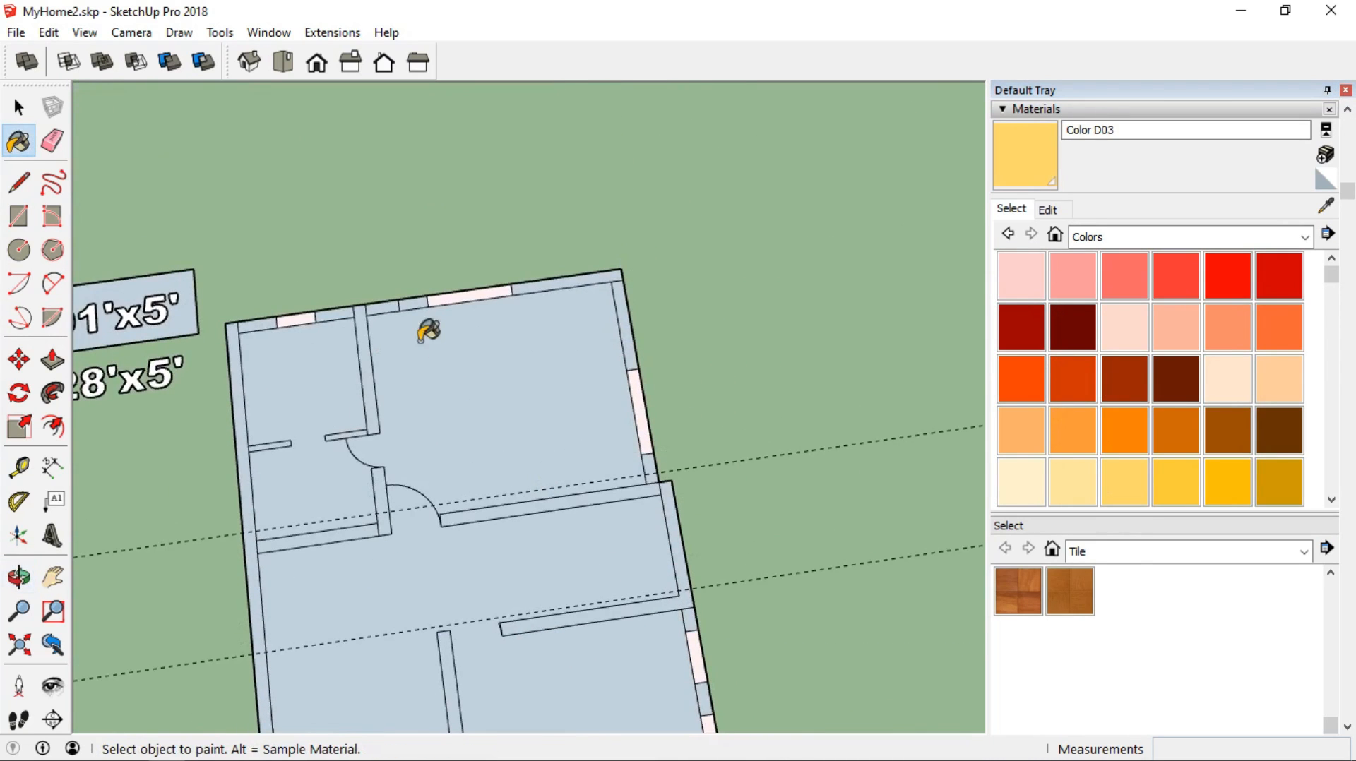
scroll(385, 304, "down", 2)
mouse_move(416, 326)
middle_mouse_down()
mouse_move(529, 421)
mouse_move(439, 326)
mouse_move(467, 418)
middle_mouse_up()
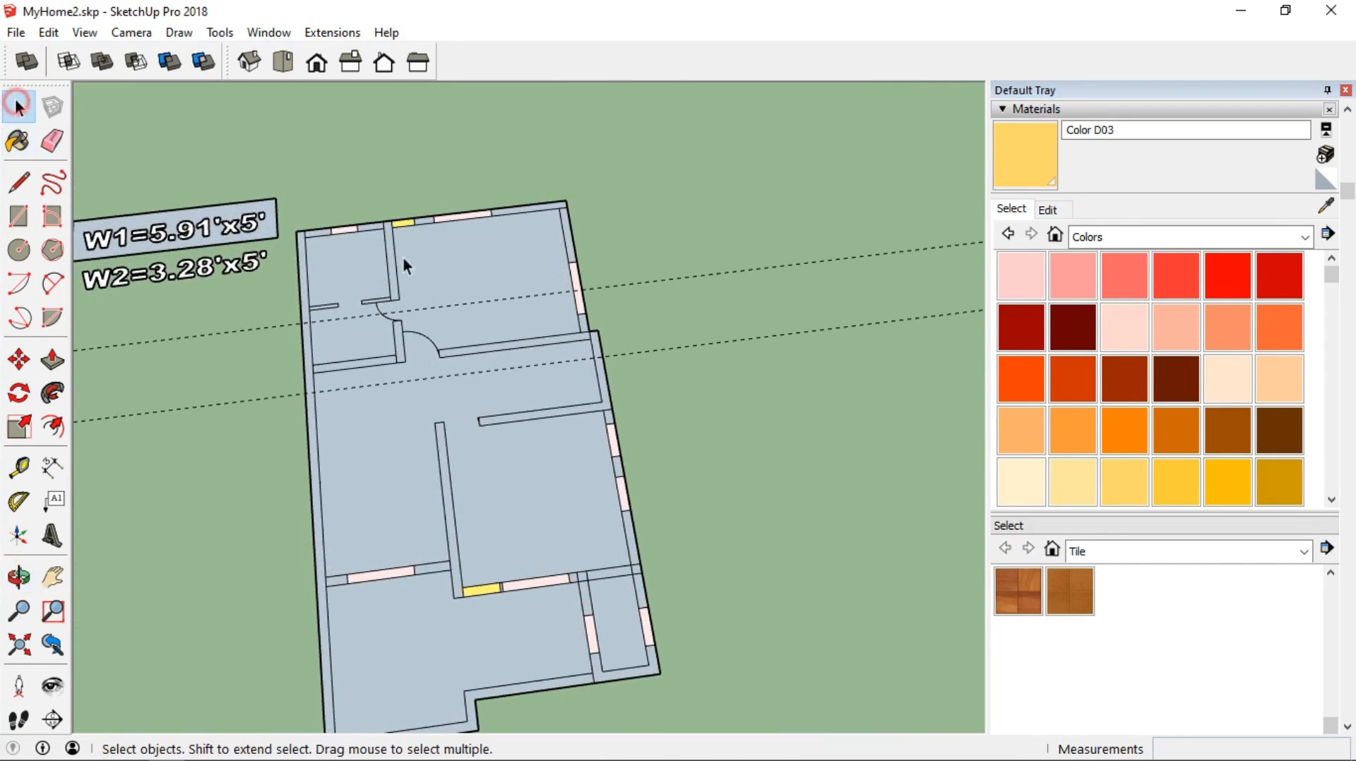
Select the whole first floor plan and make it a group
scroll(651, 285, "down", 2)
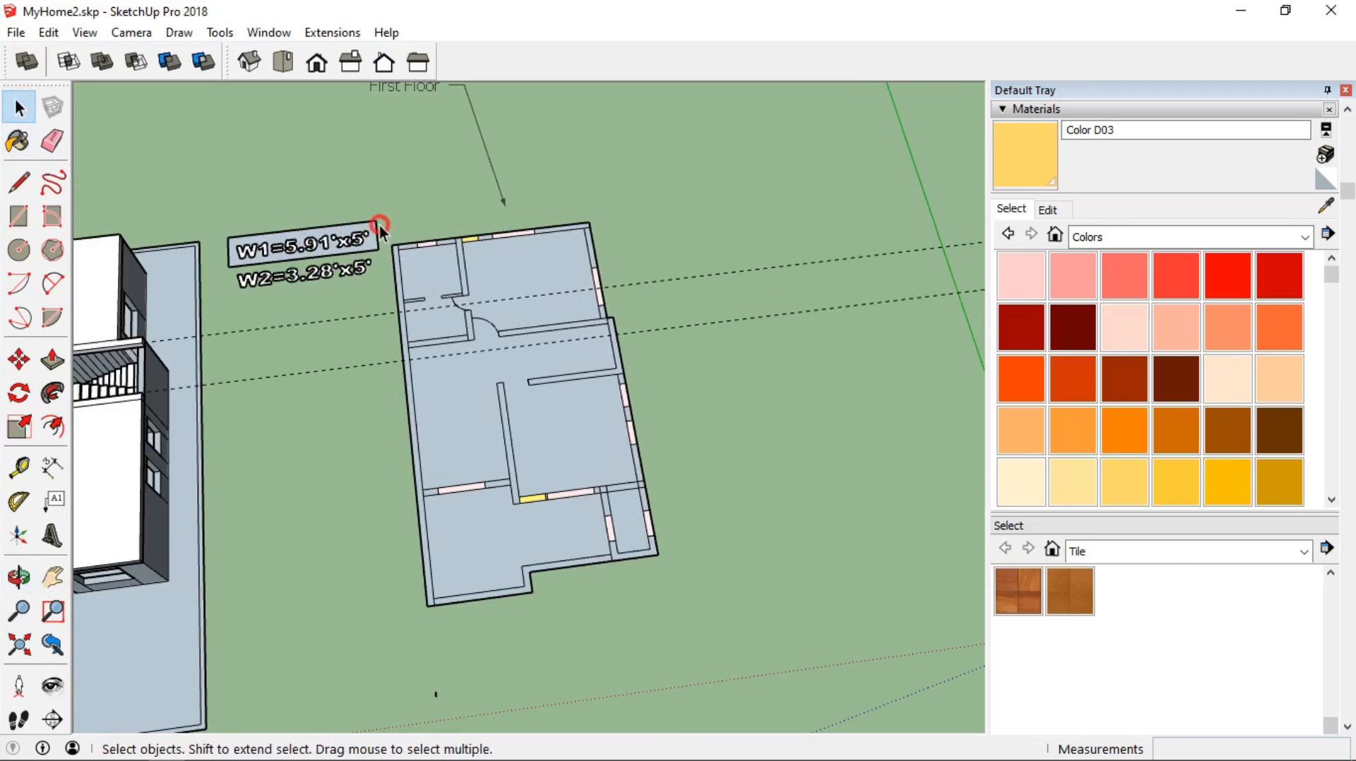
left_click_drag(746, 630, 747, 632)
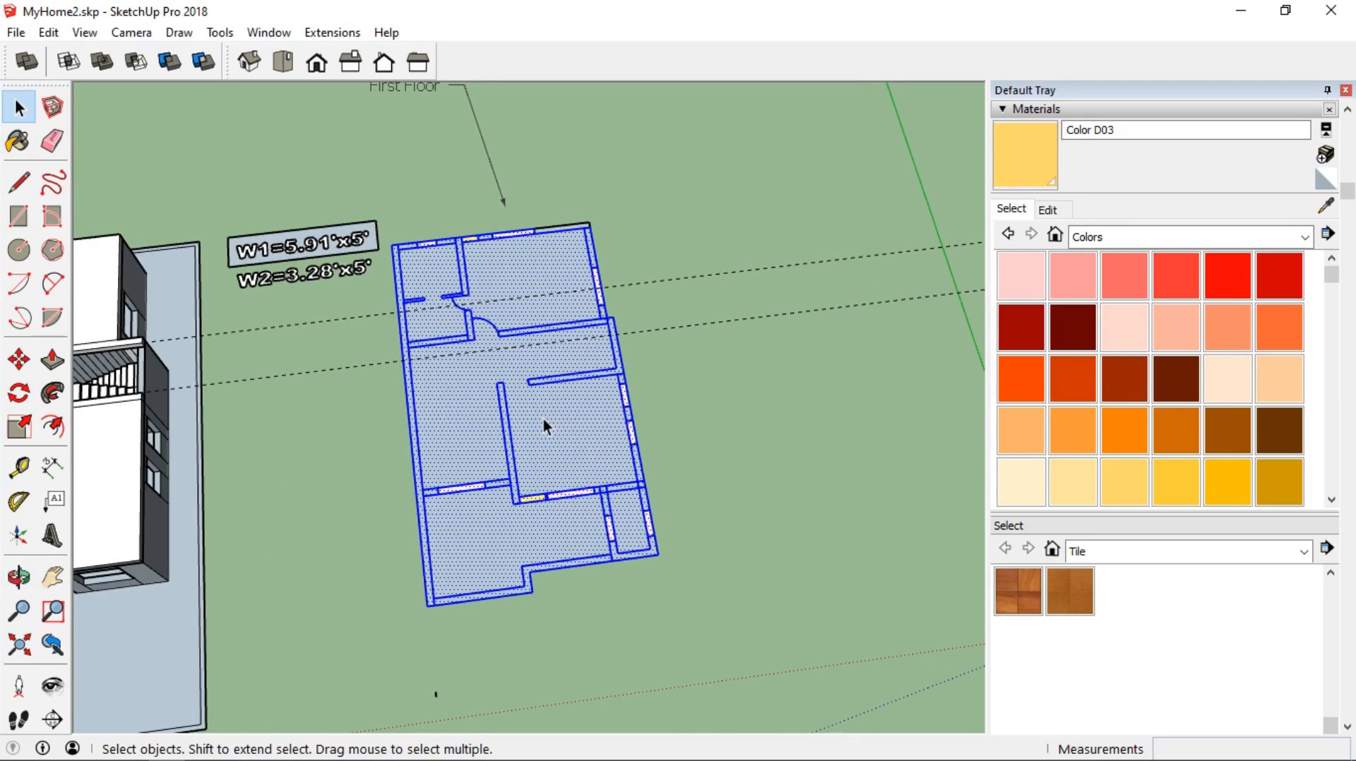
middle_click_drag(533, 514, 750, 378)
right_click(679, 302)
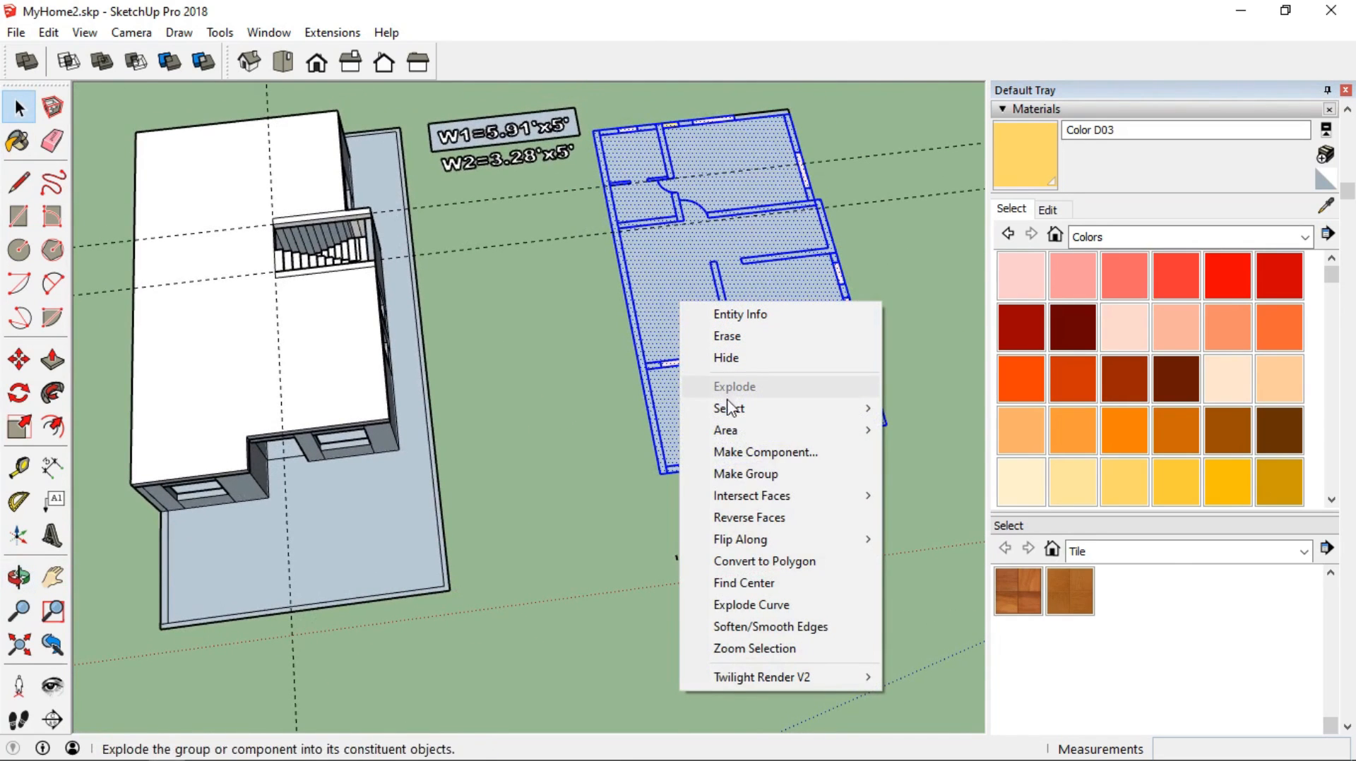
left_click(761, 480)
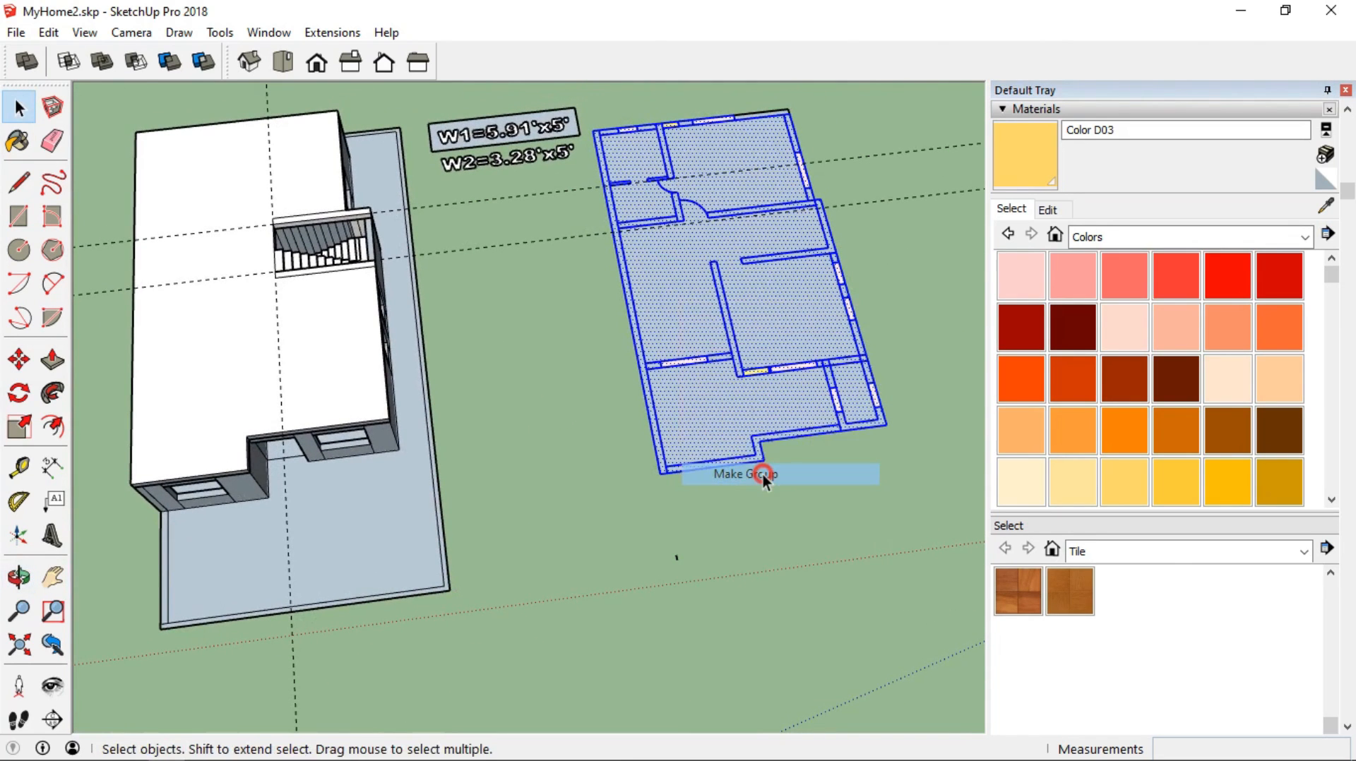
Move the first floor plan group by its outer rear corner onto the matching top corner of the ground floor house
left_click(17, 364)
middle_click_drag(559, 235, 451, 167)
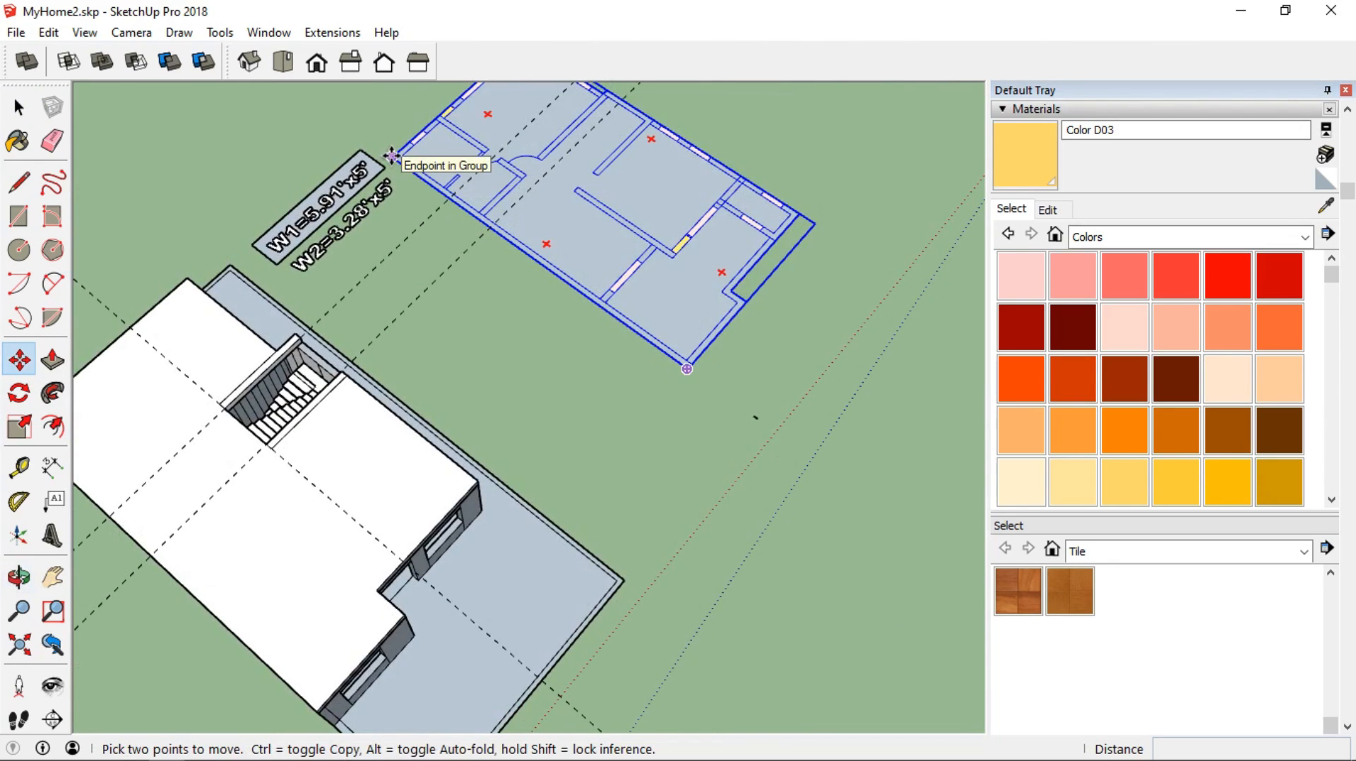
left_click(391, 156)
middle_click_drag(263, 347, 736, 176)
middle_click_drag(456, 682, 432, 463)
scroll(427, 487, "up", 5)
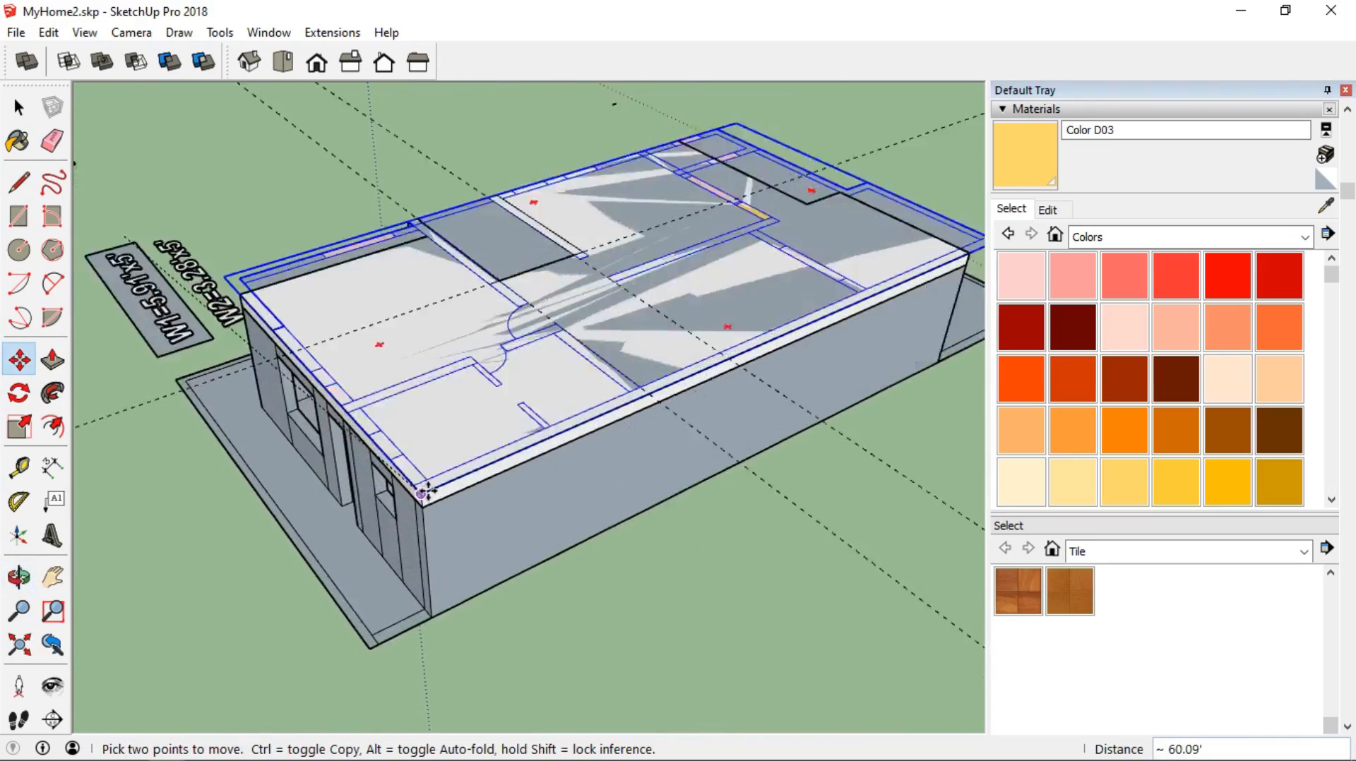
left_click(417, 495)
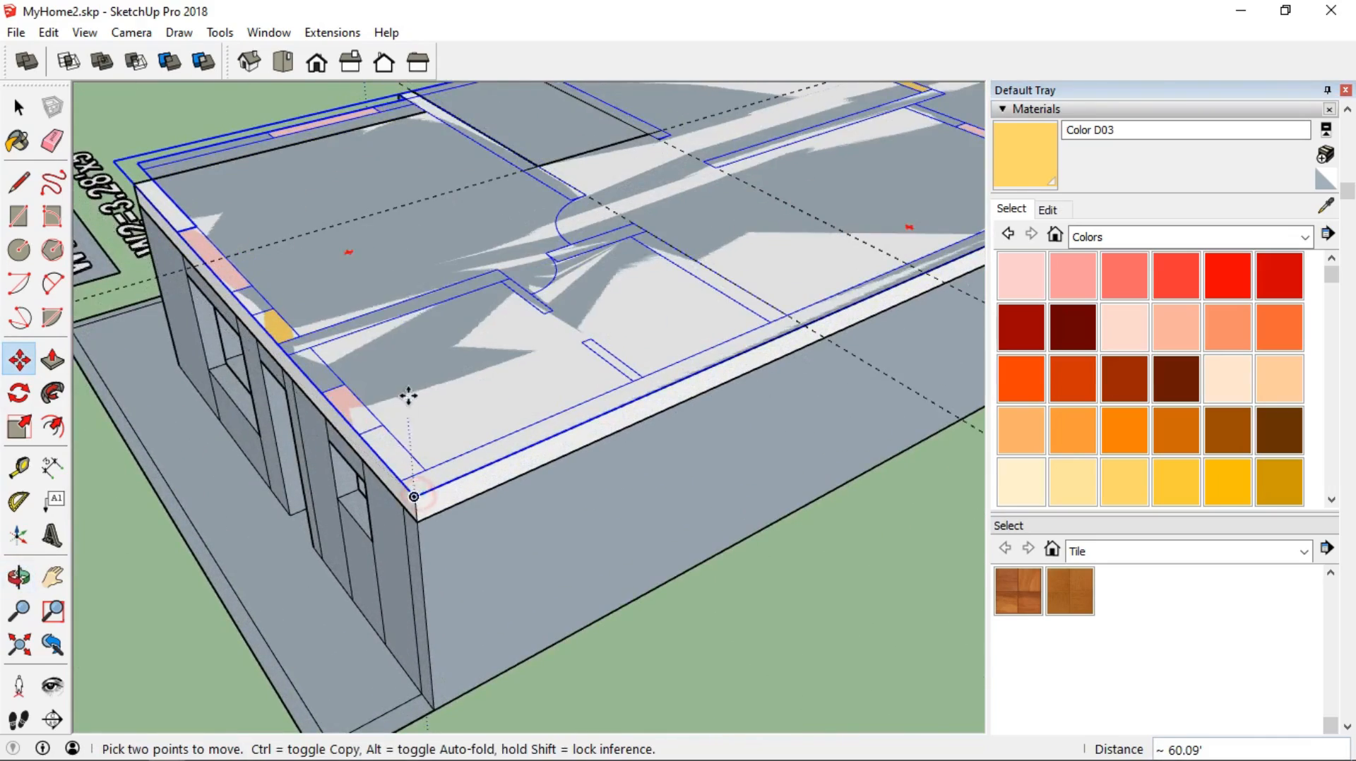
scroll(405, 393, "down", 6)
middle_click_drag(397, 395, 629, 396)
left_click(20, 108)
left_click(20, 107)
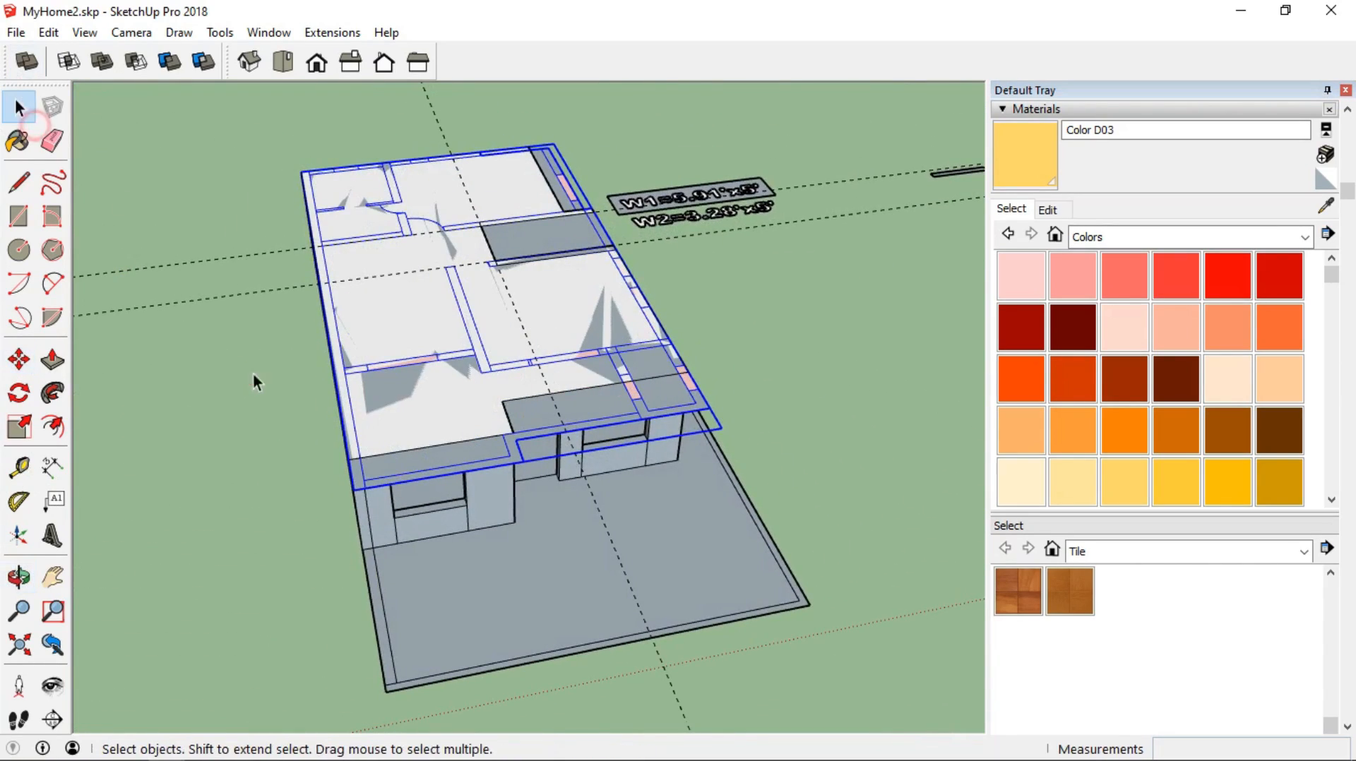
Select the plan group on top of the house and move it up 1 foot along the blue axis
scroll(304, 438, "up", 3)
scroll(307, 443, "down", 4)
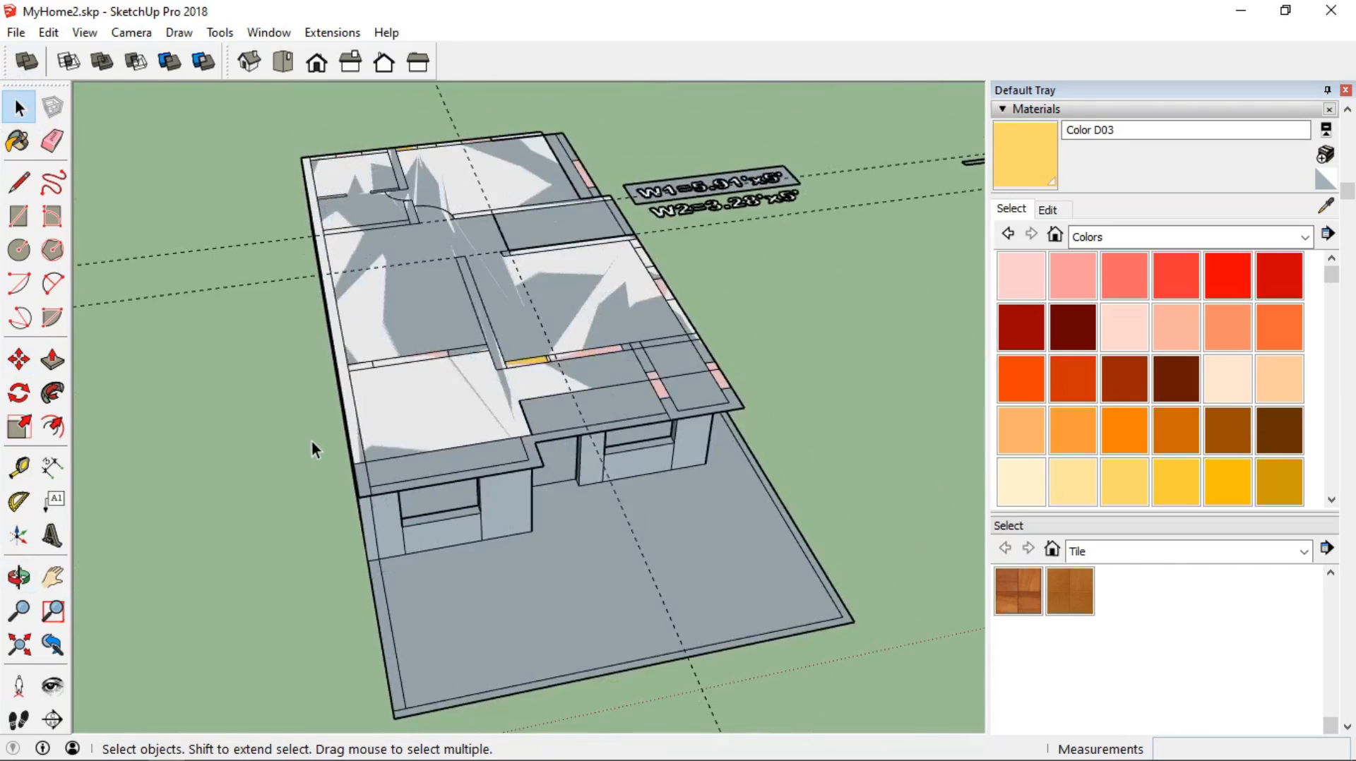
scroll(312, 431, "up", 3)
scroll(315, 428, "up", 2)
middle_click_drag(400, 455, 481, 426)
left_click(476, 431)
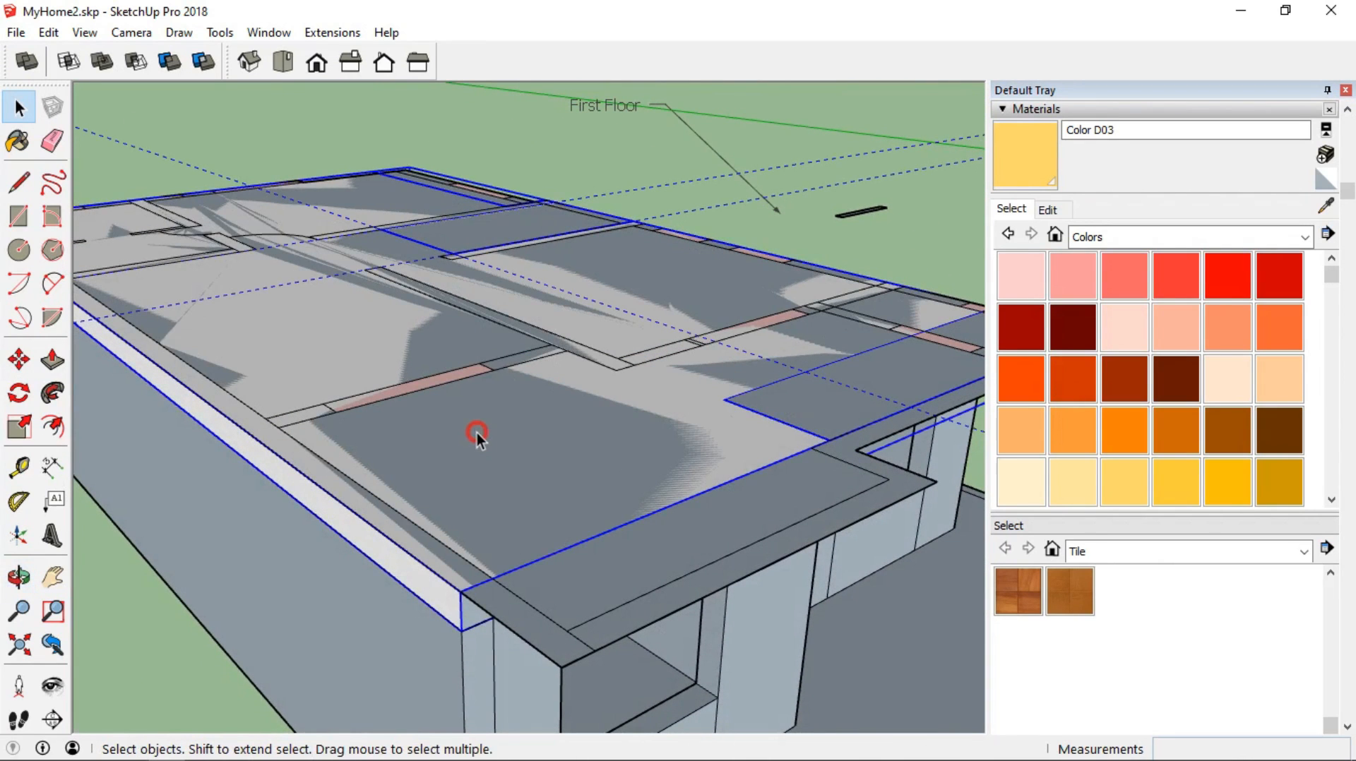
left_click(607, 626)
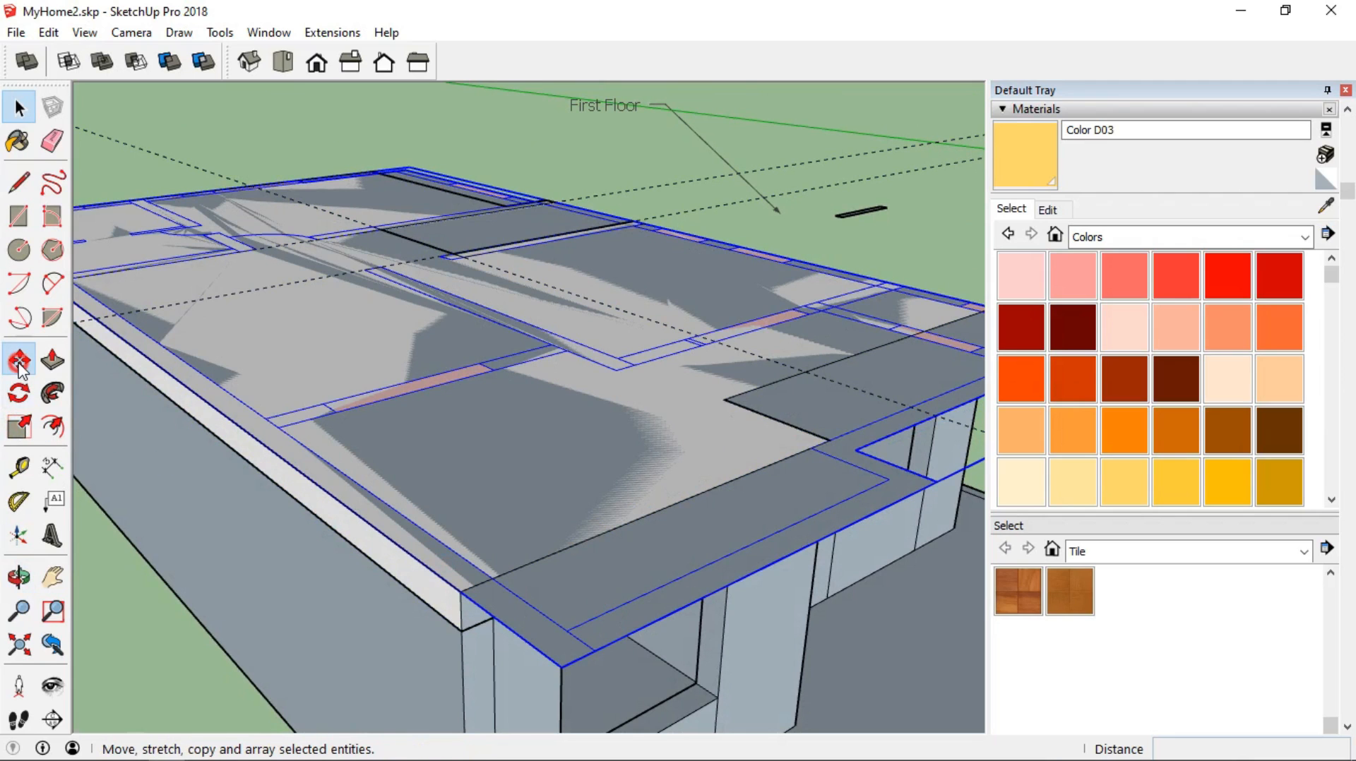
left_click(563, 665)
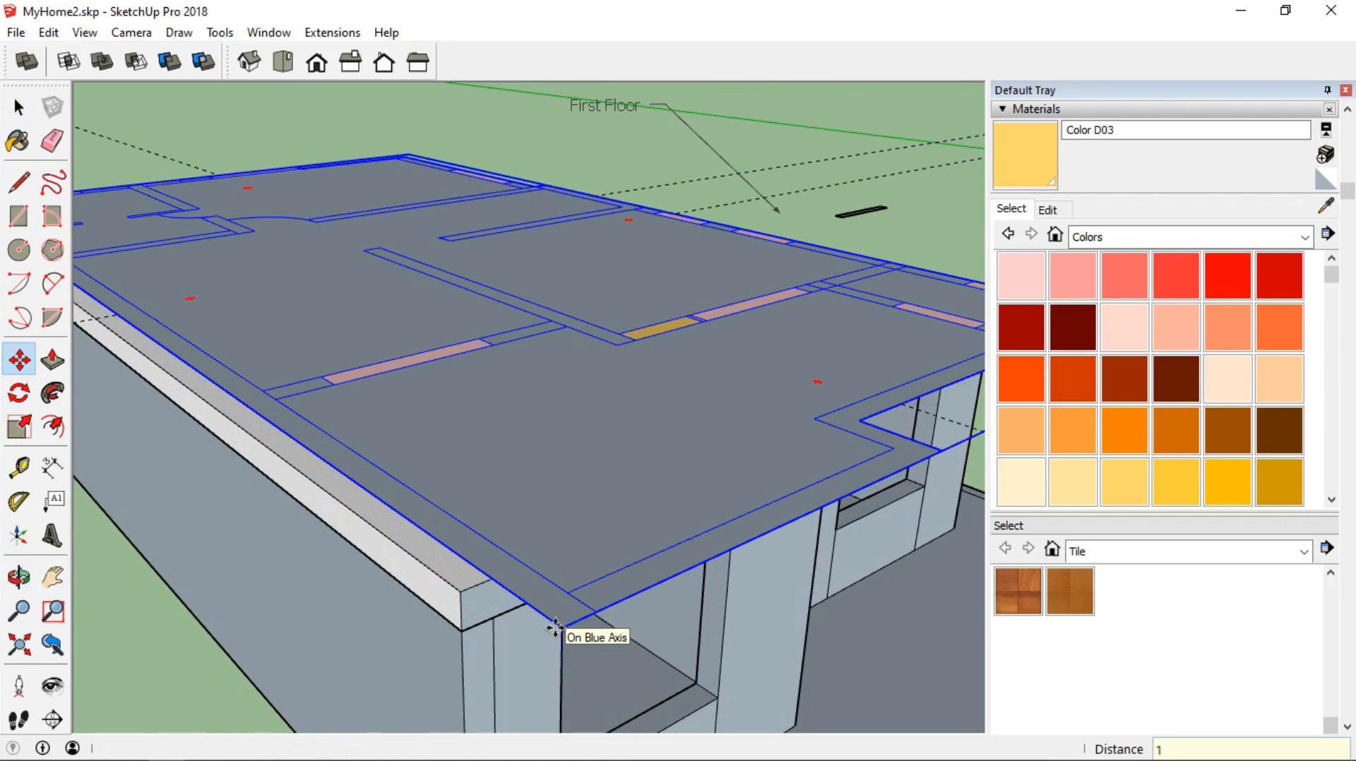
key("Return")
scroll(542, 569, "down", 3)
middle_click_drag(541, 569, 433, 671)
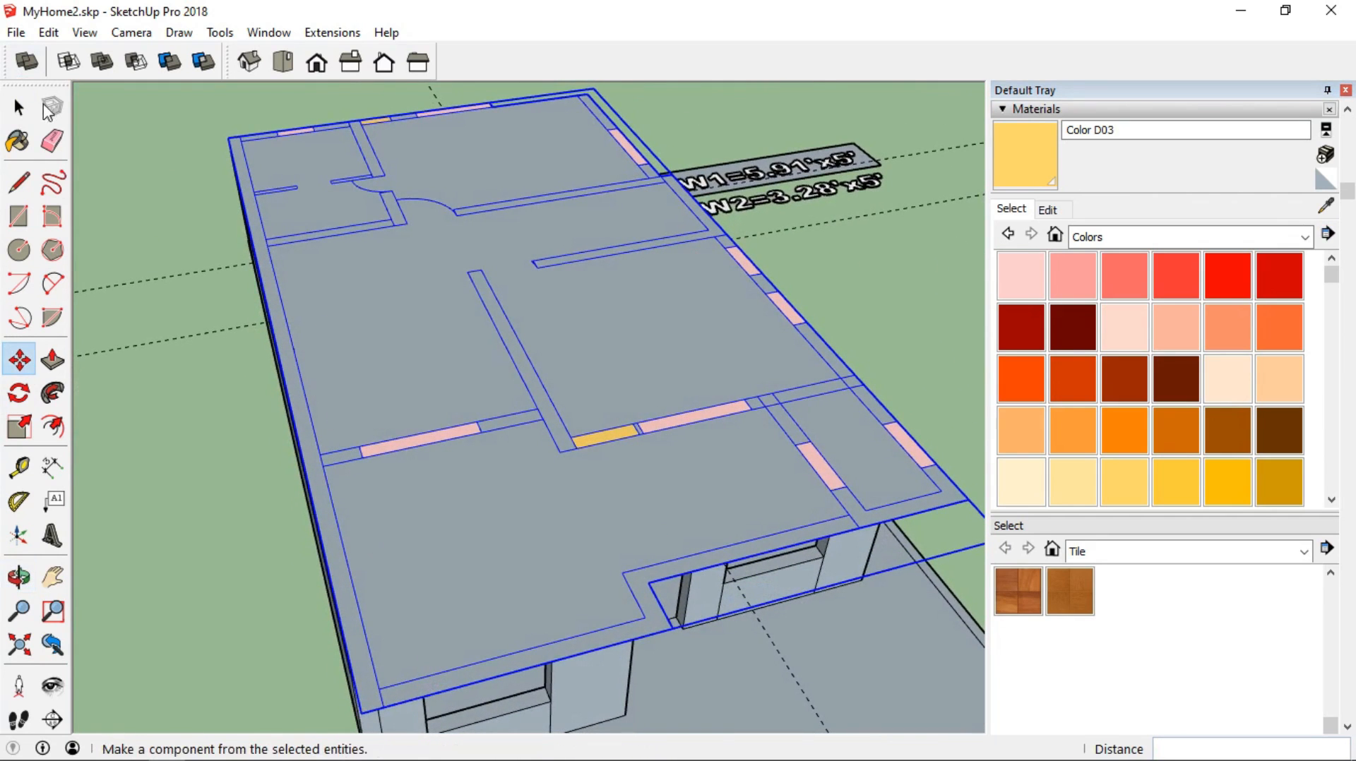
Open the first floor plan group for editing
left_click(19, 107)
scroll(278, 197, "down", 2)
middle_click_drag(424, 189, 479, 441)
left_click(357, 242)
middle_click_drag(363, 508, 608, 370)
middle_click_drag(706, 401, 414, 362, "shift")
double_click(689, 443)
middle_click_drag(303, 315, 238, 311)
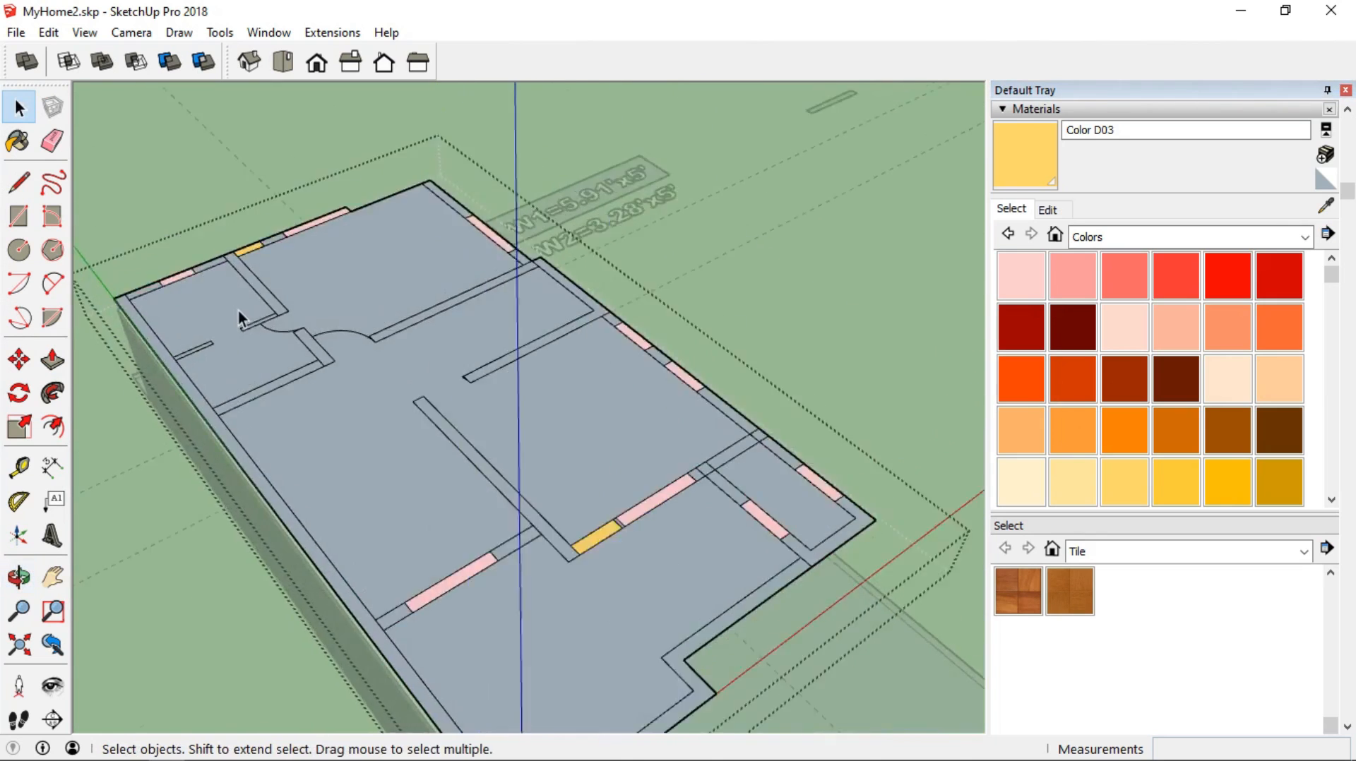
Extrude the rear wall segment beside the small window 9' high and repeat that height on the adjoining window strip
scroll(239, 317, "up", 3)
left_click(59, 365)
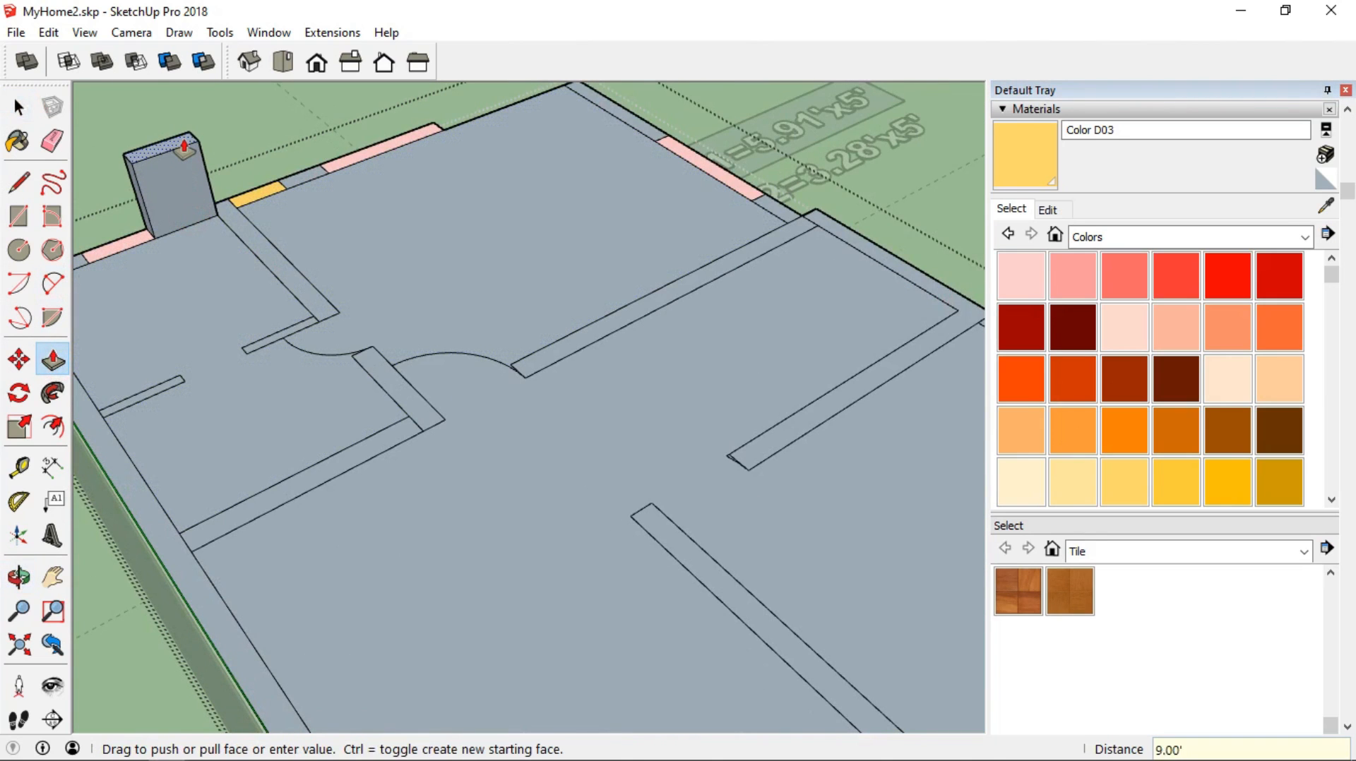
double_click(184, 147)
double_click(140, 236)
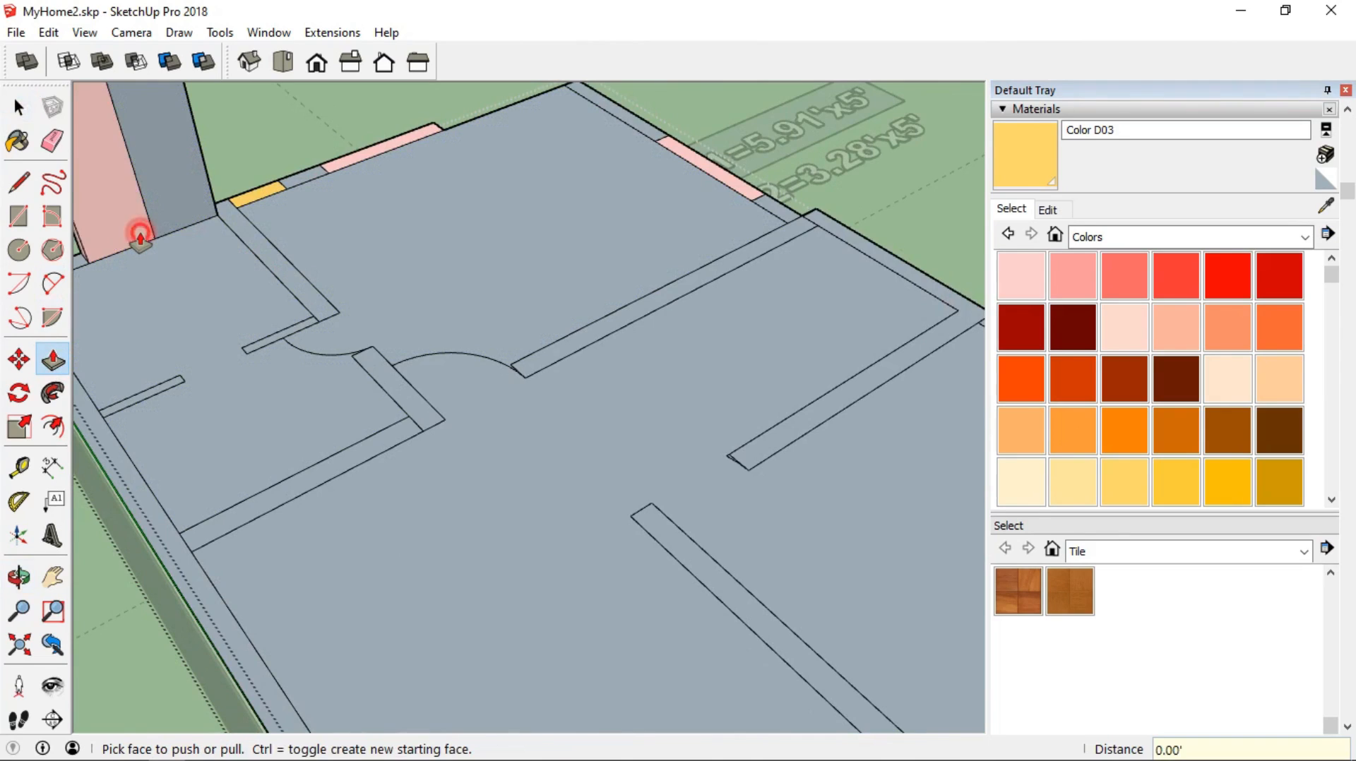
scroll(150, 257, "down", 3)
Extrude the partitions, door and window strips and outer walls around the rear rooms to the same 9' height
middle_click_drag(459, 339, 304, 395)
double_click(254, 374)
double_click(369, 353)
double_click(310, 469)
double_click(557, 426)
double_click(407, 280)
double_click(446, 274)
middle_click_drag(452, 296, 424, 495)
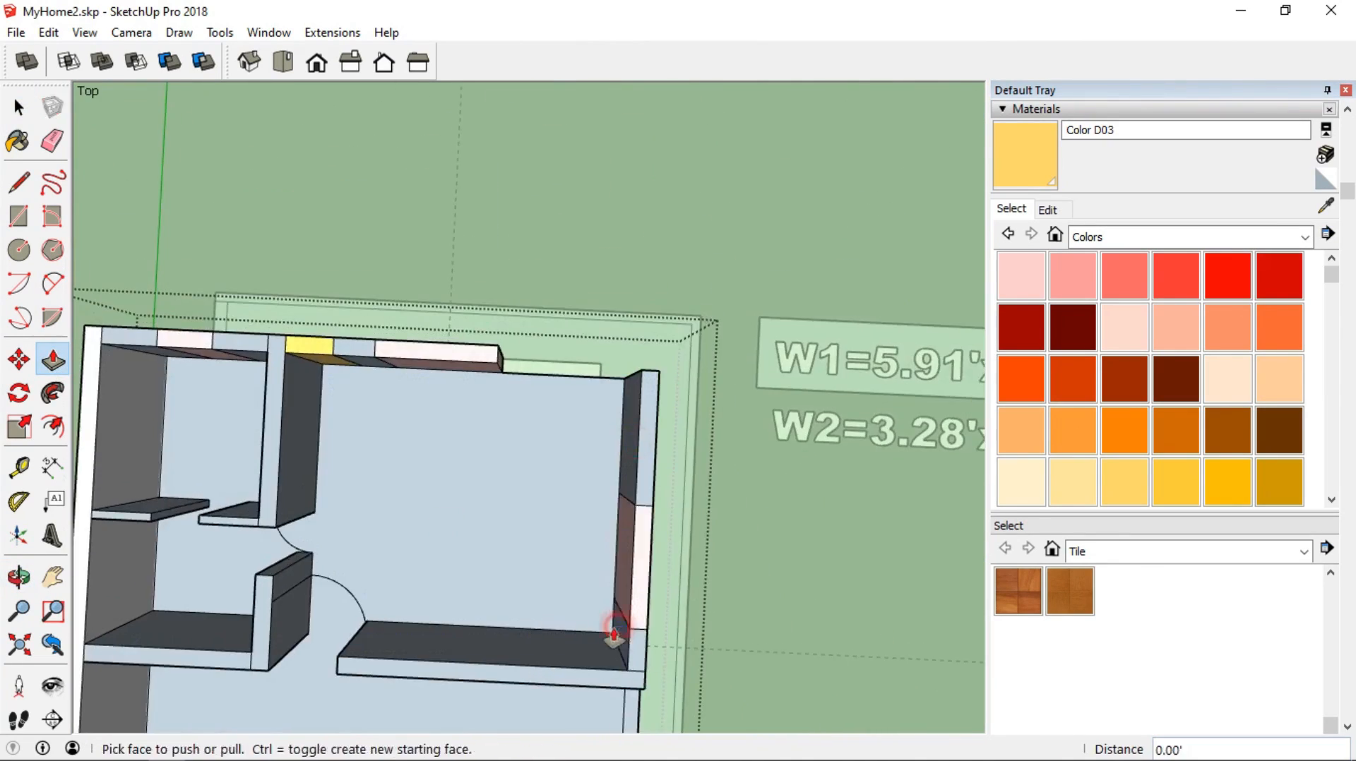
double_click(615, 625)
middle_click_drag(607, 536, 560, 424)
double_click(560, 495)
Undo the last extrusion and extrude further wall segments to the same 9' height
middle_click_drag(233, 635, 151, 650)
mouse_move(339, 537)
middle_mouse_down("shift")
mouse_move(458, 473)
mouse_move(540, 569)
middle_mouse_up("shift")
key("ctrl+z")
left_click(497, 586)
left_click(46, 361)
double_click(497, 585)
double_click(326, 625)
scroll(494, 494, "down", 5)
double_click(687, 521)
Close off the missing wall segment with a line and extrude it to the height of the other walls
middle_click_drag(285, 412, 509, 452)
left_click(19, 182)
left_click(690, 411)
left_click(20, 468)
left_click(19, 185)
left_click(53, 360)
double_click(515, 498)
middle_click_drag(514, 498, 260, 432)
Try to push the narrow projecting wall face beside the rear room's side window
middle_click_drag(537, 424, 417, 357)
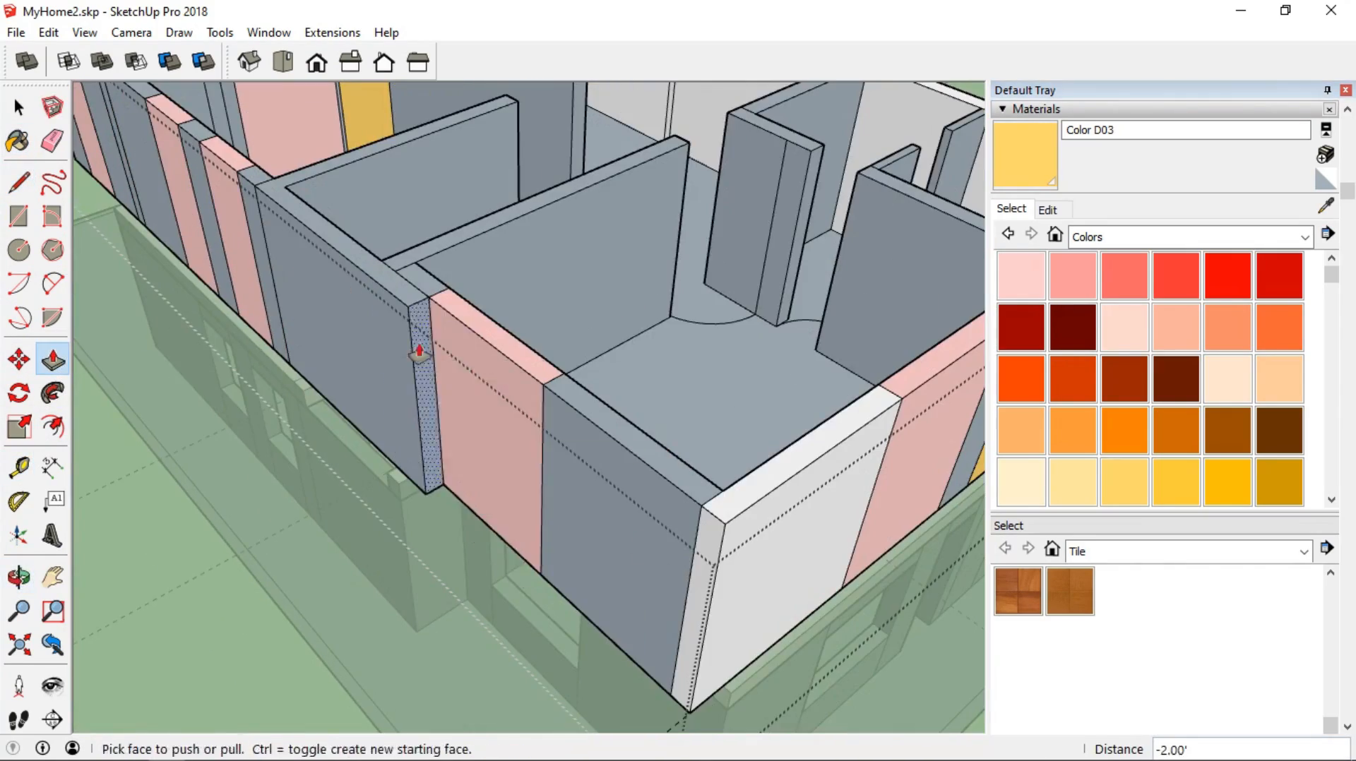
left_click(419, 357)
left_click(729, 541)
scroll(565, 494, "down", 2)
middle_click_drag(494, 451, 656, 392)
key("ctrl+z")
Paint the low wall strip along the front terrace edge with Color A08
middle_click_drag(569, 387, 1071, 317)
left_click(1071, 318)
left_click(320, 627)
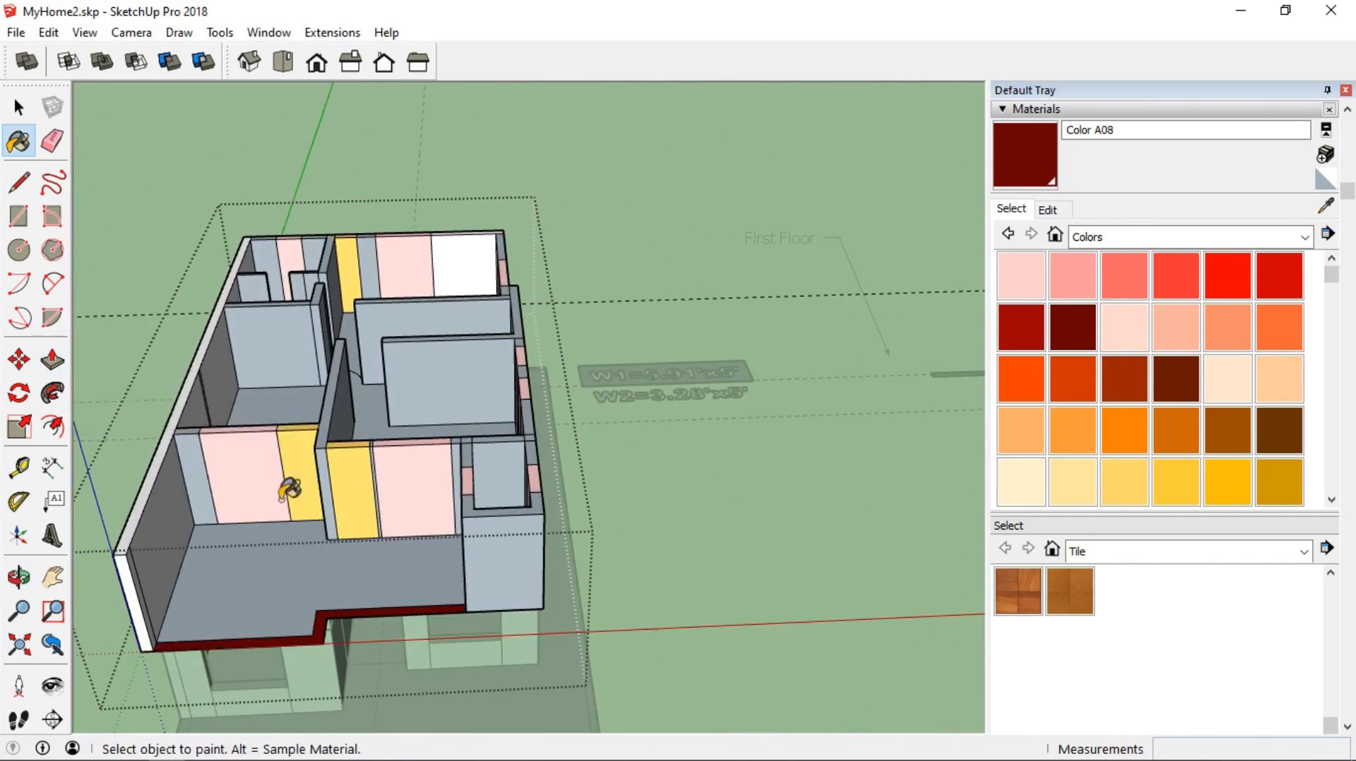
Place a guide across the yellow door panel of the front cross wall to mark the opening height
scroll(290, 487, "up", 4)
left_click(19, 467)
left_click(348, 547)
key("Return")
left_click(386, 490)
left_click(19, 216)
Push in the marked opening faces of the front cross wall and select the neighbouring leftover geometry
left_click(53, 359)
left_click_drag(339, 367, 353, 346)
mouse_move(353, 346)
middle_mouse_down()
mouse_move(480, 315)
mouse_move(353, 367)
middle_mouse_up()
left_click(481, 315)
left_click(424, 331)
left_click(19, 107)
left_click(289, 296)
left_click(507, 159)
Place a height guide on the cross wall's large pink panel and draw the window rectangle on it
middle_click_drag(507, 282, 416, 339)
scroll(493, 381, "up", 3)
left_click(19, 468)
left_click(548, 390)
left_click(548, 417)
left_click(19, 216)
left_click(491, 280)
left_click(744, 451)
Add a height guide in the small front side room and draw a window rectangle on its pink panel
scroll(475, 387, "down", 3)
scroll(416, 410, "up", 4)
middle_click_drag(329, 231, 639, 370)
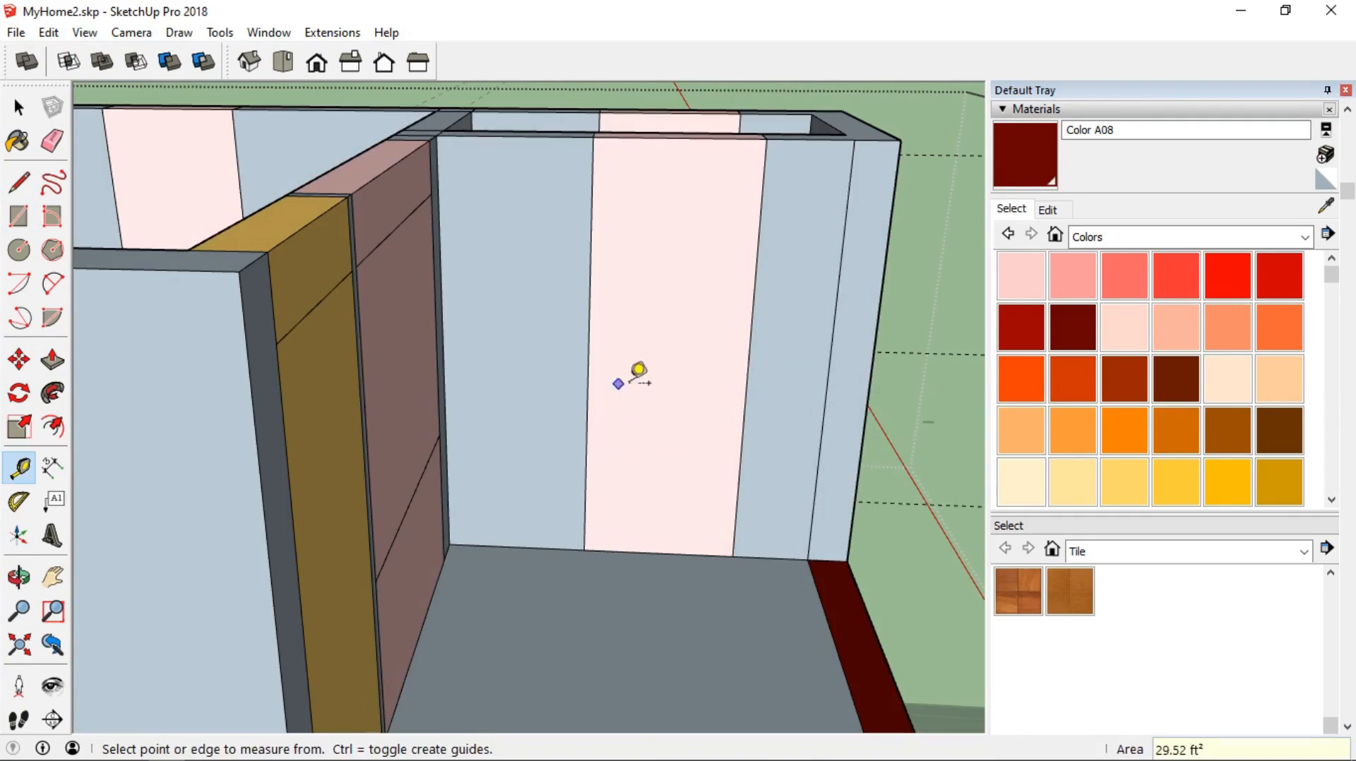
key("Return")
middle_click_drag(696, 306, 459, 475)
scroll(523, 463, "up", 5)
left_click(19, 216)
left_click(220, 298)
left_click(366, 438)
Draw window rectangles between the two height guides on the pink panels of the outer side wall
mouse_move(367, 439)
middle_mouse_down()
mouse_move(1, 540)
mouse_move(2, 466)
middle_mouse_up()
left_click(395, 316)
left_click(497, 446)
middle_click_drag(498, 446, 394, 353)
scroll(395, 273, "up", 3)
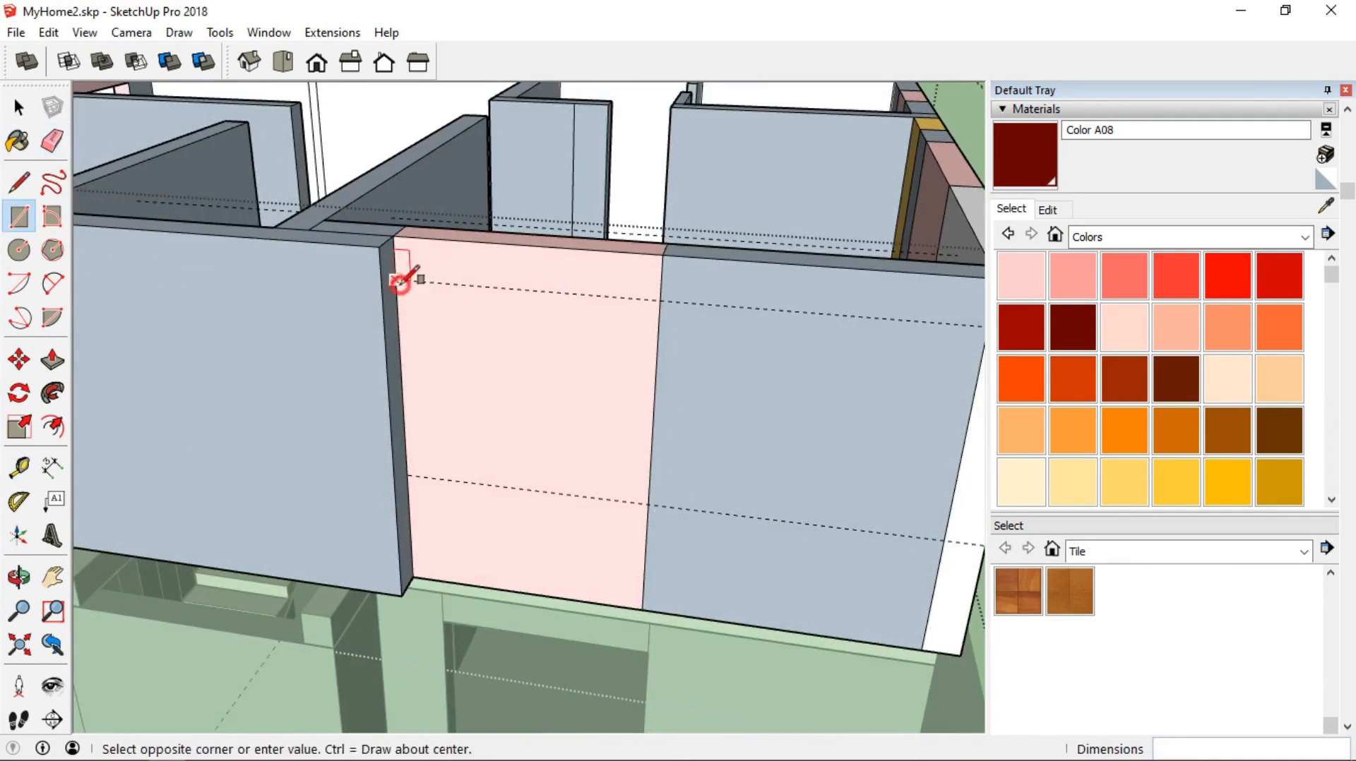
left_click(648, 505)
Place guides on the rear wall and draw rectangles for its openings
middle_click_drag(648, 504, 396, 395)
left_click(19, 467)
left_click(488, 508)
left_click(597, 418)
middle_click_drag(847, 353, 590, 386, "shift")
left_click(595, 300)
left_click(673, 374)
mouse_move(673, 374)
middle_mouse_down()
mouse_move(424, 480)
mouse_move(212, 528)
middle_mouse_up()
Push in the outlined window faces and the yellow opening's face of the rear wall through the wall thickness
left_click(53, 359)
left_click(484, 475)
left_click(658, 251)
left_click(642, 145)
left_click(502, 312)
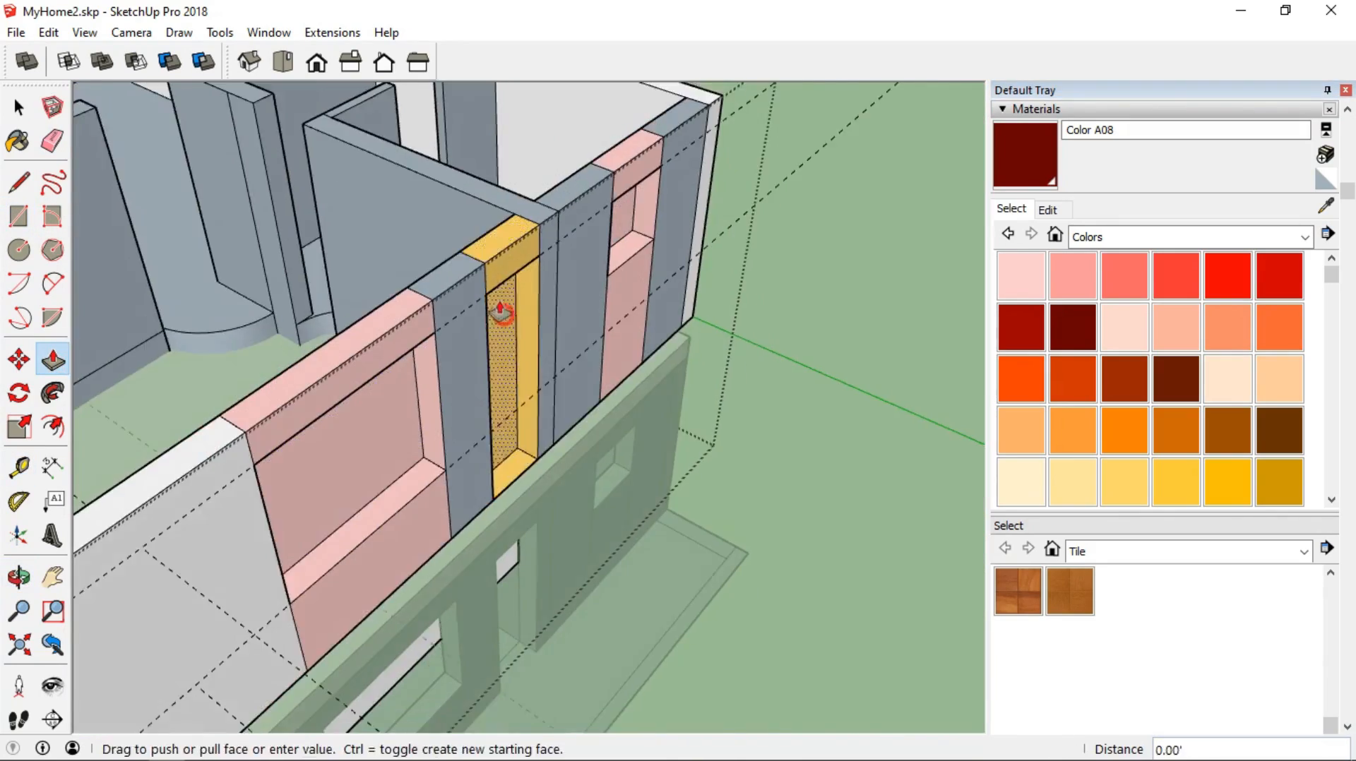
middle_click_drag(502, 312, 395, 424)
Push the remaining outlined window and door openings through the walls, including the front cross wall
left_click(385, 351)
middle_click_drag(385, 351, 323, 550)
left_click(322, 569)
left_click(306, 478)
scroll(460, 448, "down", 5)
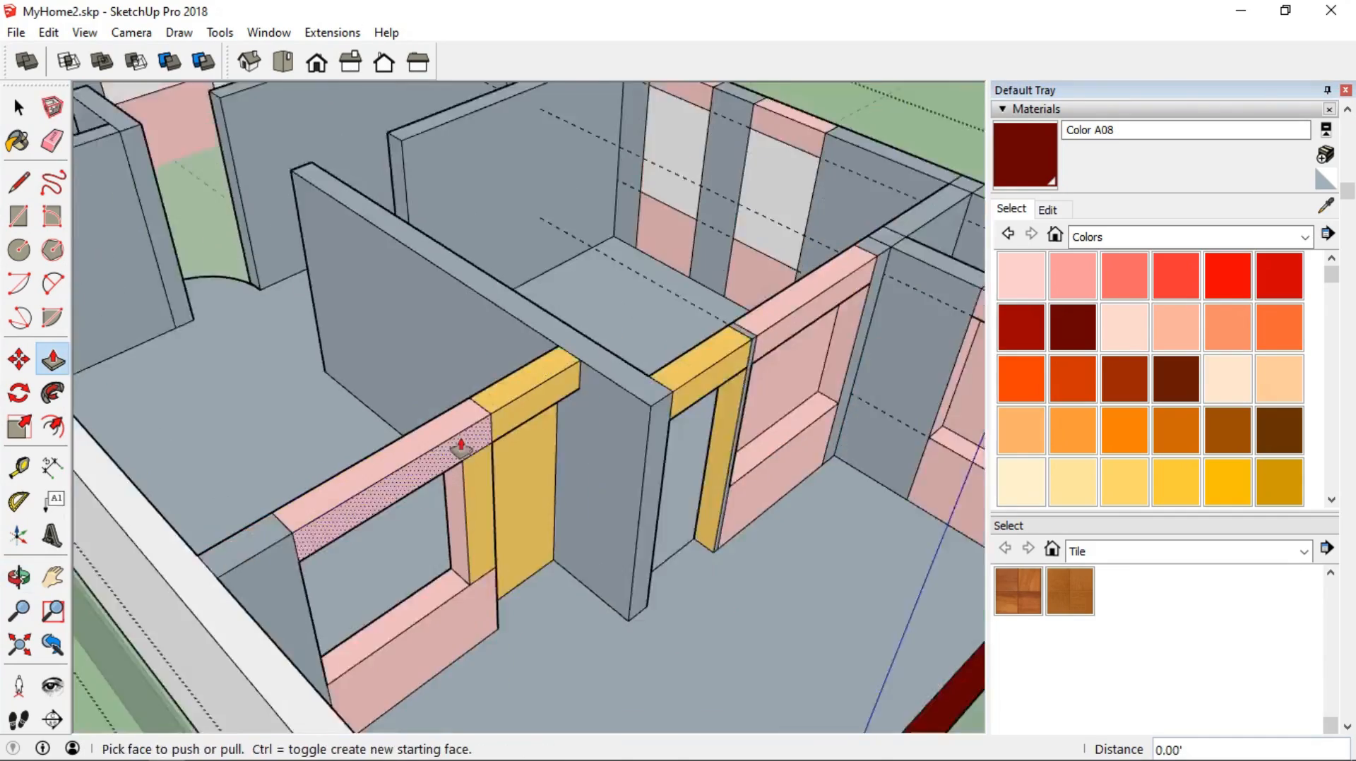
Select the leftover faces still covering the wall openings and delete them
left_click(19, 107)
left_click(602, 447, "shift")
middle_click_drag(962, 569, 415, 395)
left_click(576, 490, "shift")
left_click(415, 502, "shift")
left_click(494, 516, "shift")
key("Delete")
middle_click_drag(495, 515, 877, 624)
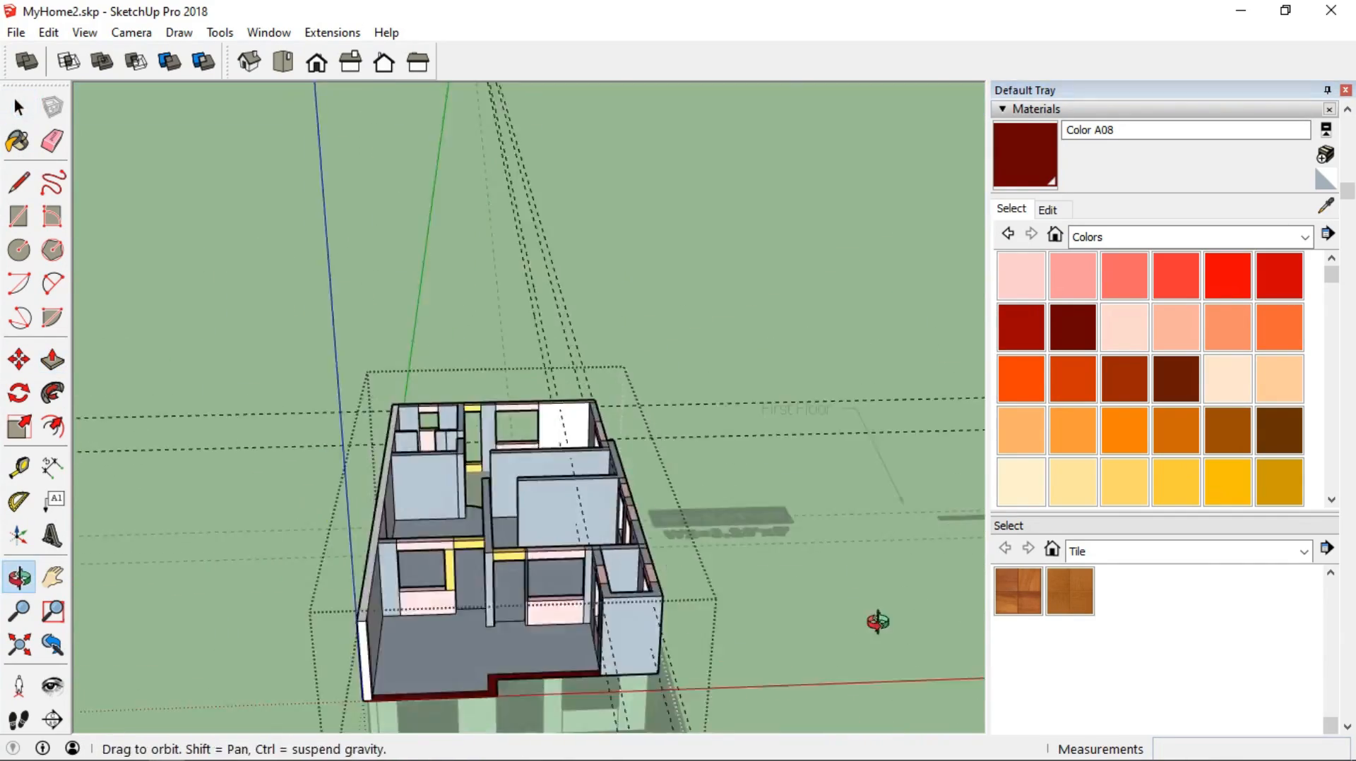
Extrude the Color A08 strip along the front terrace into a parapet 3' high
left_click(53, 358)
left_click(494, 681)
middle_click_drag(493, 601, 472, 551)
scroll(471, 592, "up", 4)
scroll(516, 580, "down", 2)
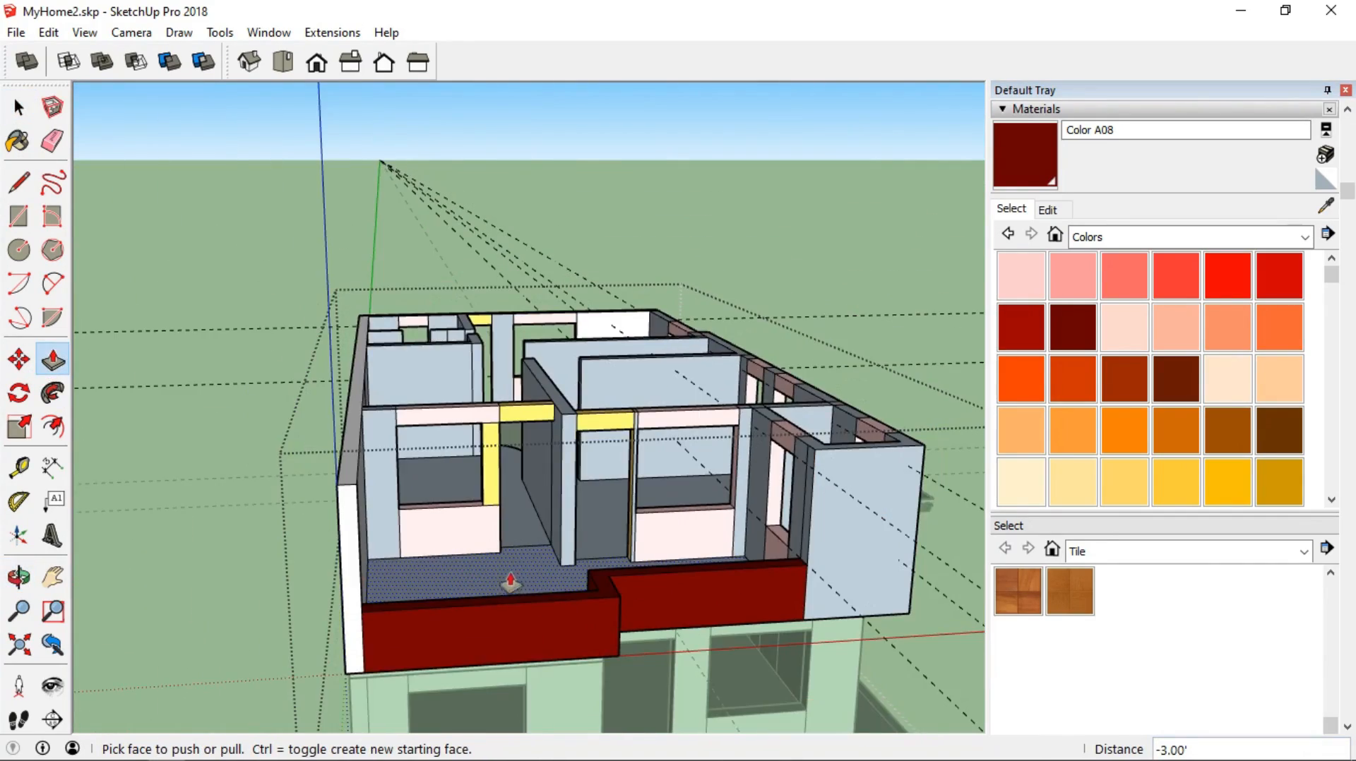
Draw a line about 0.85' long across the top of the long blank side wall, beside the front cross wall
middle_click_drag(512, 495, 558, 593)
left_click(19, 182)
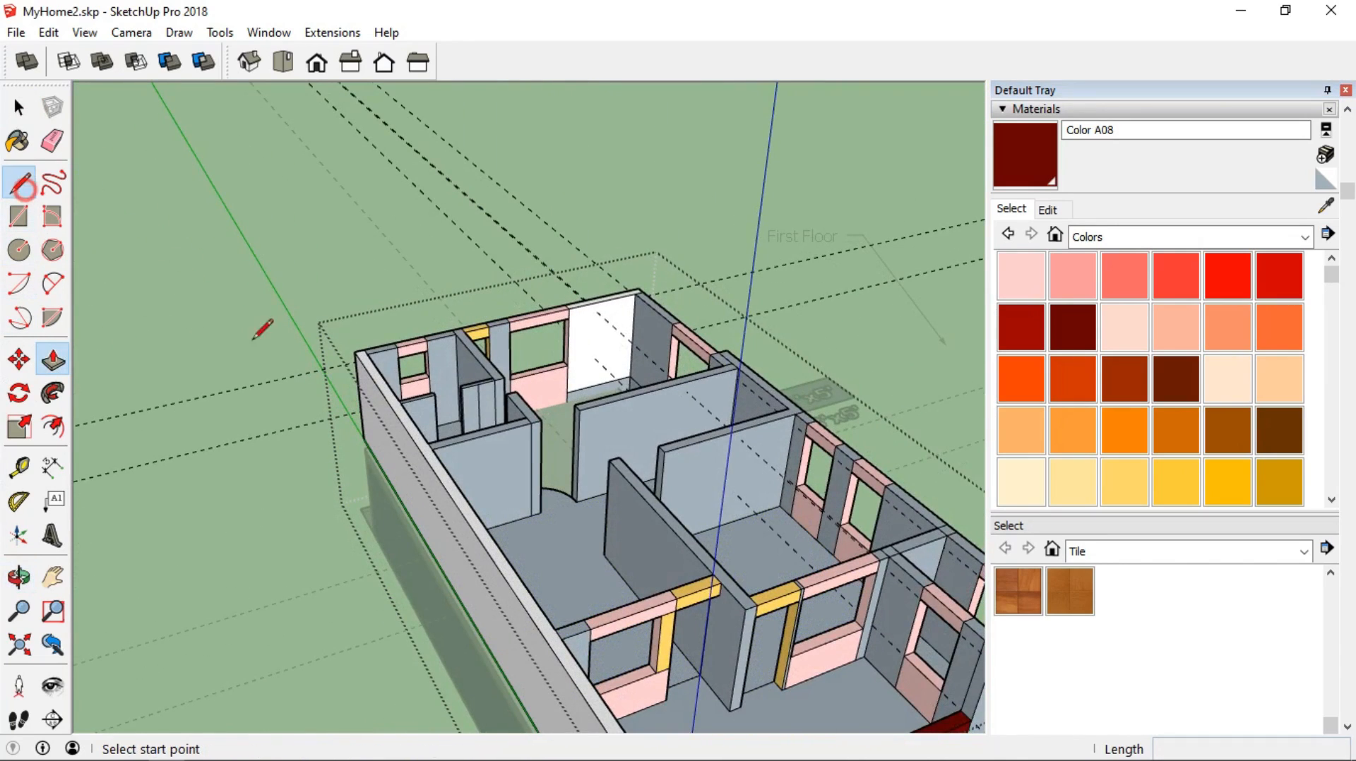
scroll(508, 677, "up", 3)
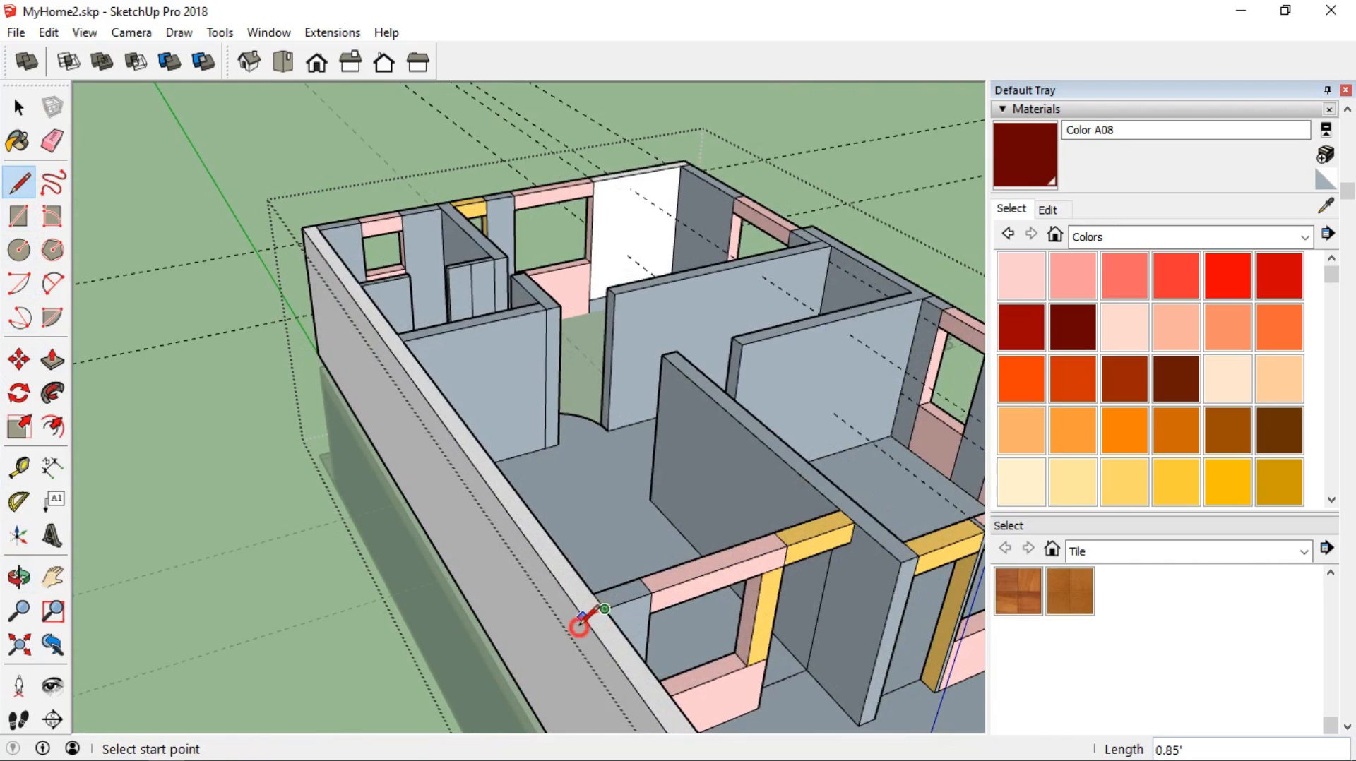
middle_click_drag(554, 661, 738, 479)
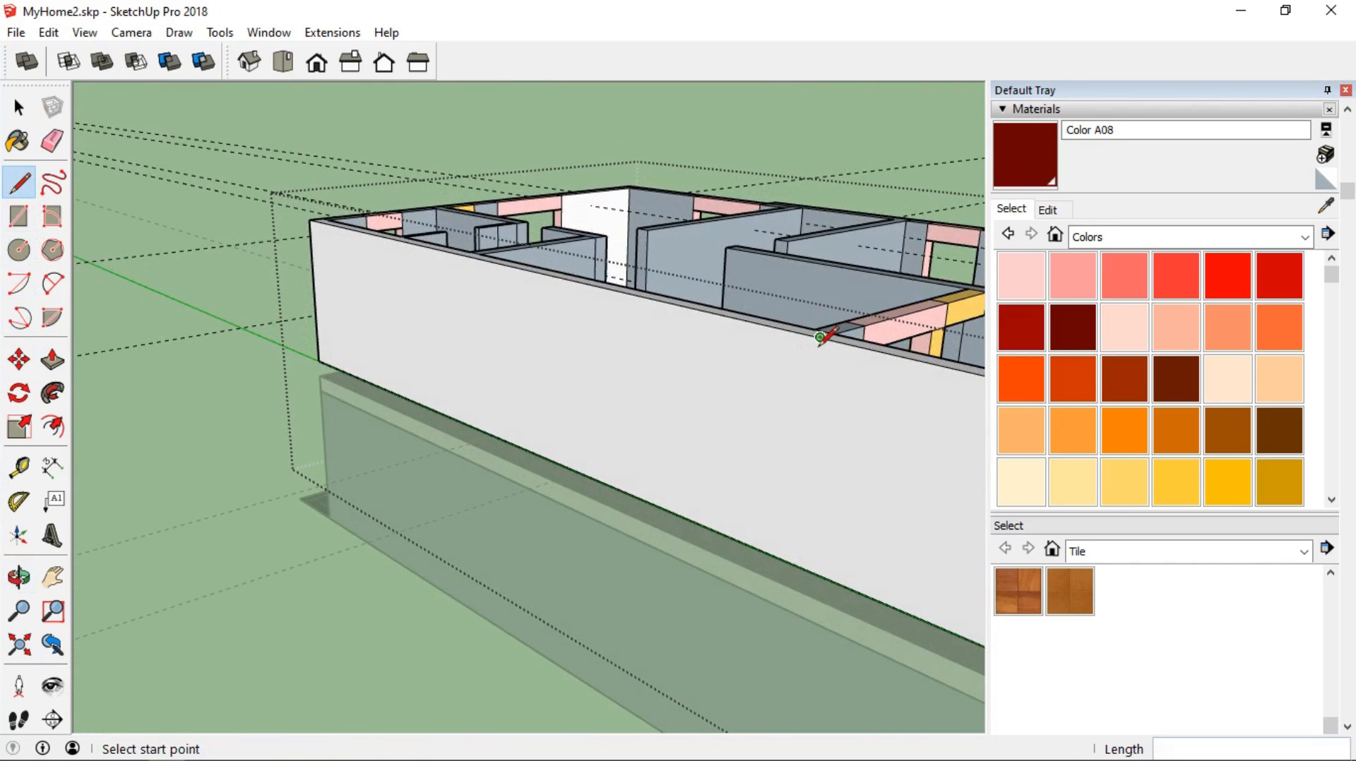
Push the top of the side wall section along the front terrace down to the parapet's height
left_click(53, 361)
middle_click_drag(772, 460, 341, 615)
left_click_drag(385, 596, 714, 720)
middle_click_drag(714, 720, 605, 643)
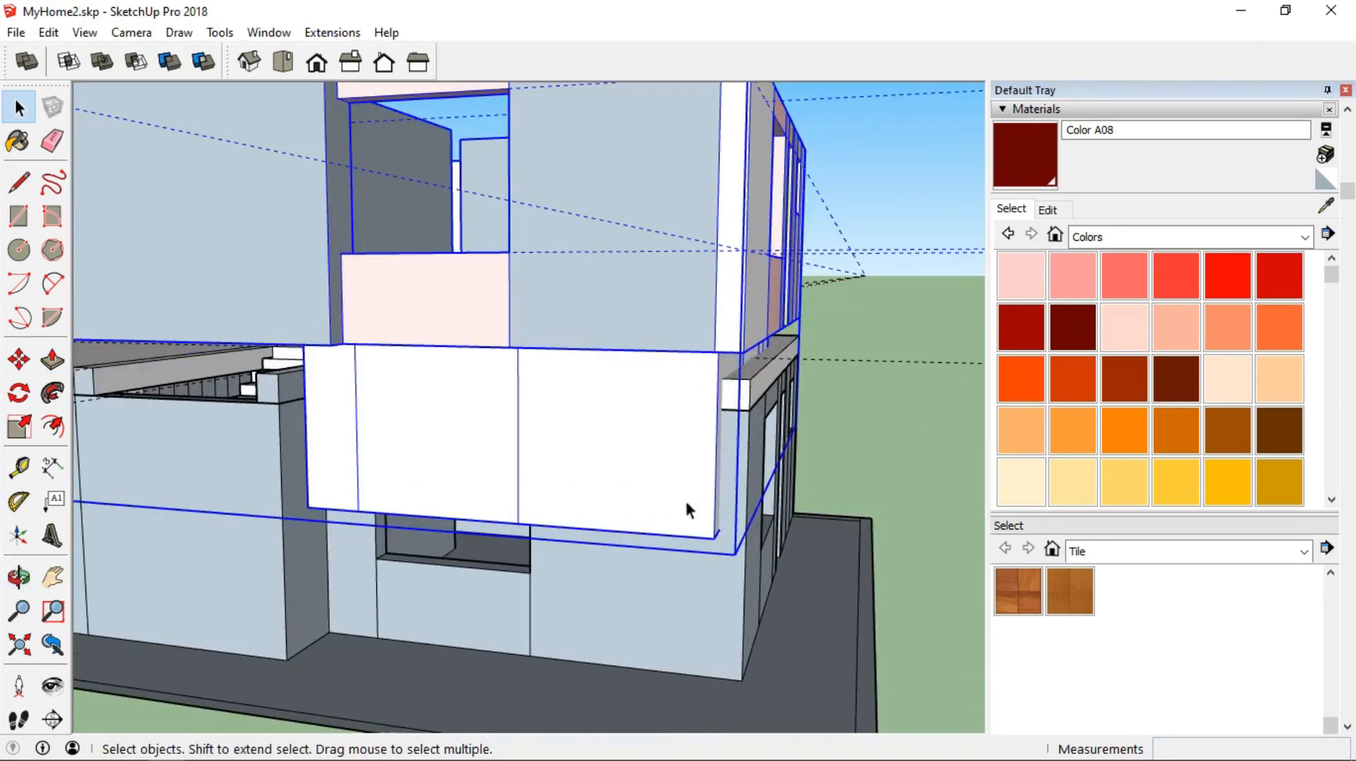
Push the underside of the block hanging below the first floor up 5.94' to the floor's base
middle_click_drag(688, 510, 337, 408)
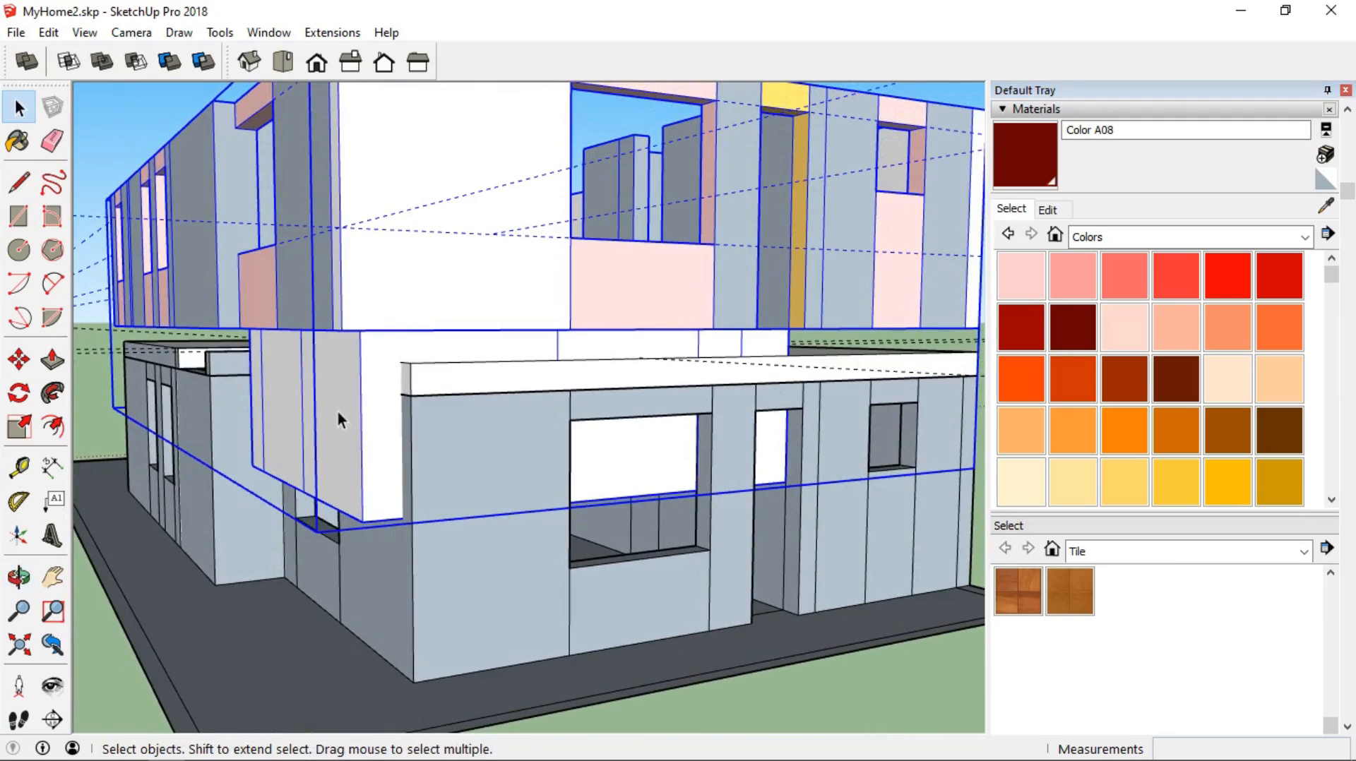
left_click(337, 412)
left_click(357, 424)
middle_click_drag(357, 500, 418, 355)
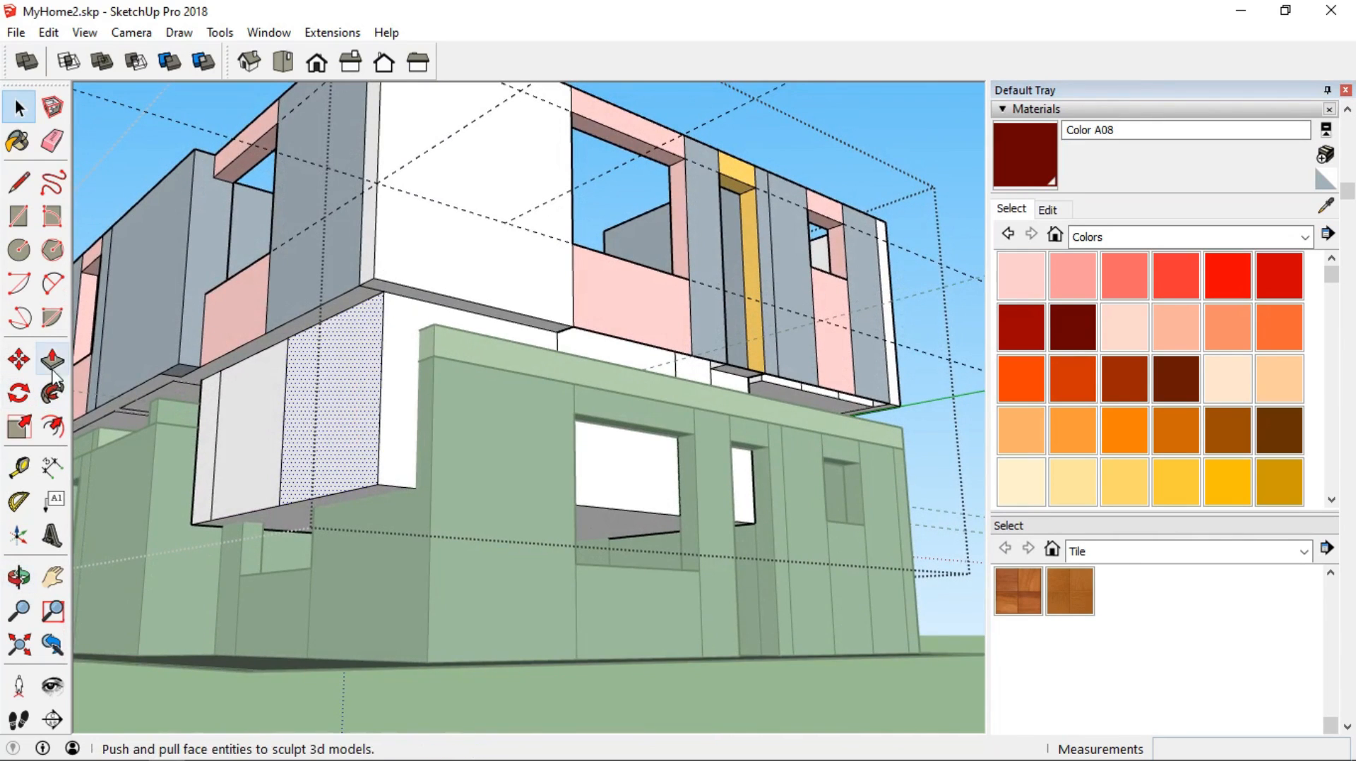
key("Escape")
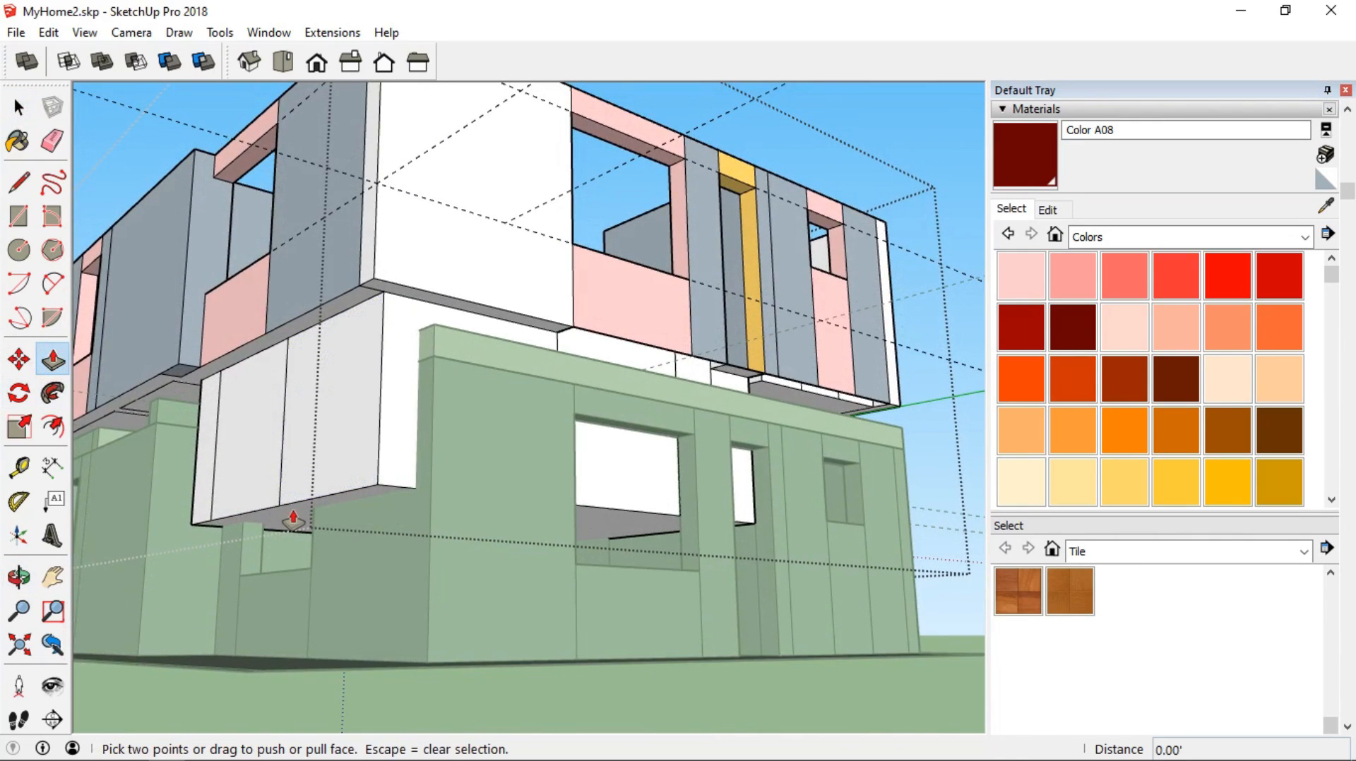
left_click_drag(288, 524, 470, 304)
middle_click_drag(470, 303, 296, 353)
left_click(15, 107)
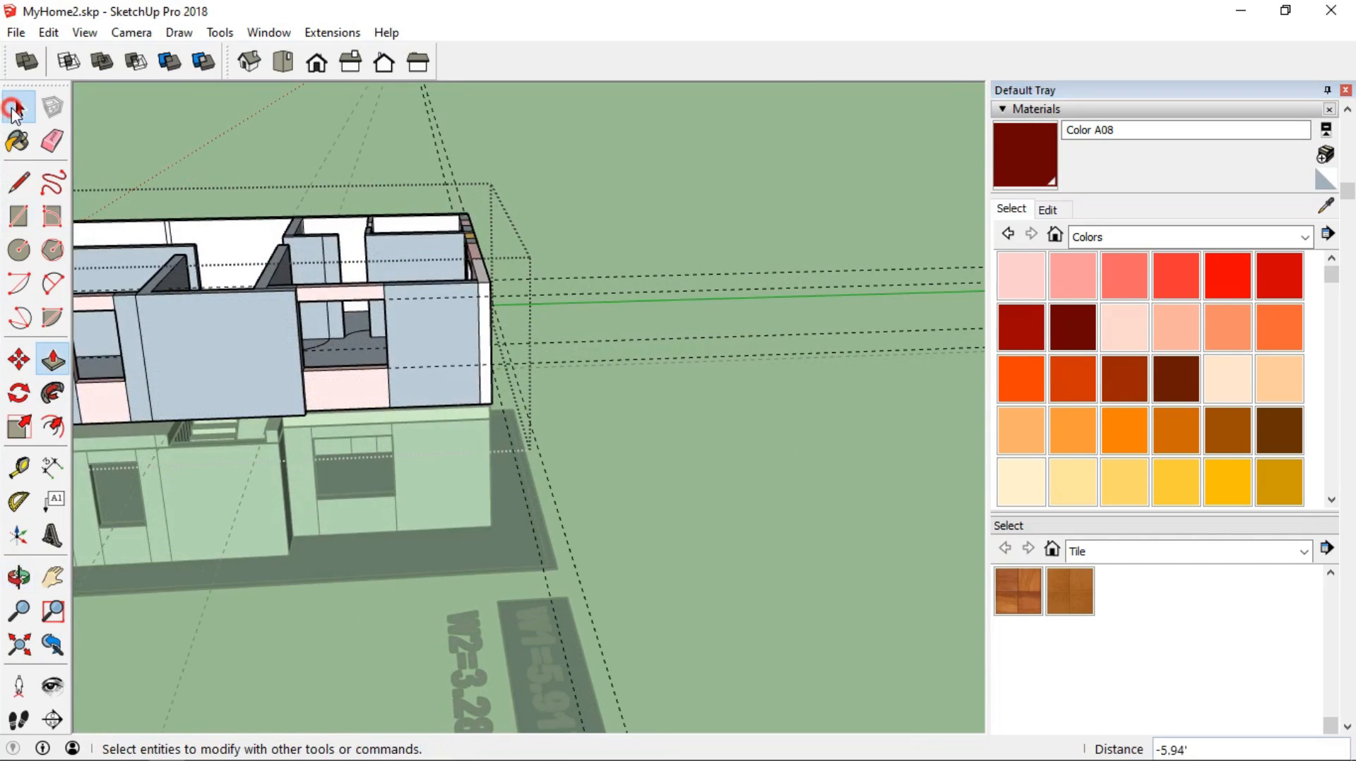
left_click(742, 337)
left_click(671, 430)
Move the first-floor group 1' down onto the ground floor
left_click(274, 289)
middle_click_drag(274, 290, 629, 339)
middle_click_drag(560, 499, 877, 272, "shift")
scroll(142, 469, "up", 3)
middle_click_drag(233, 575, 452, 452)
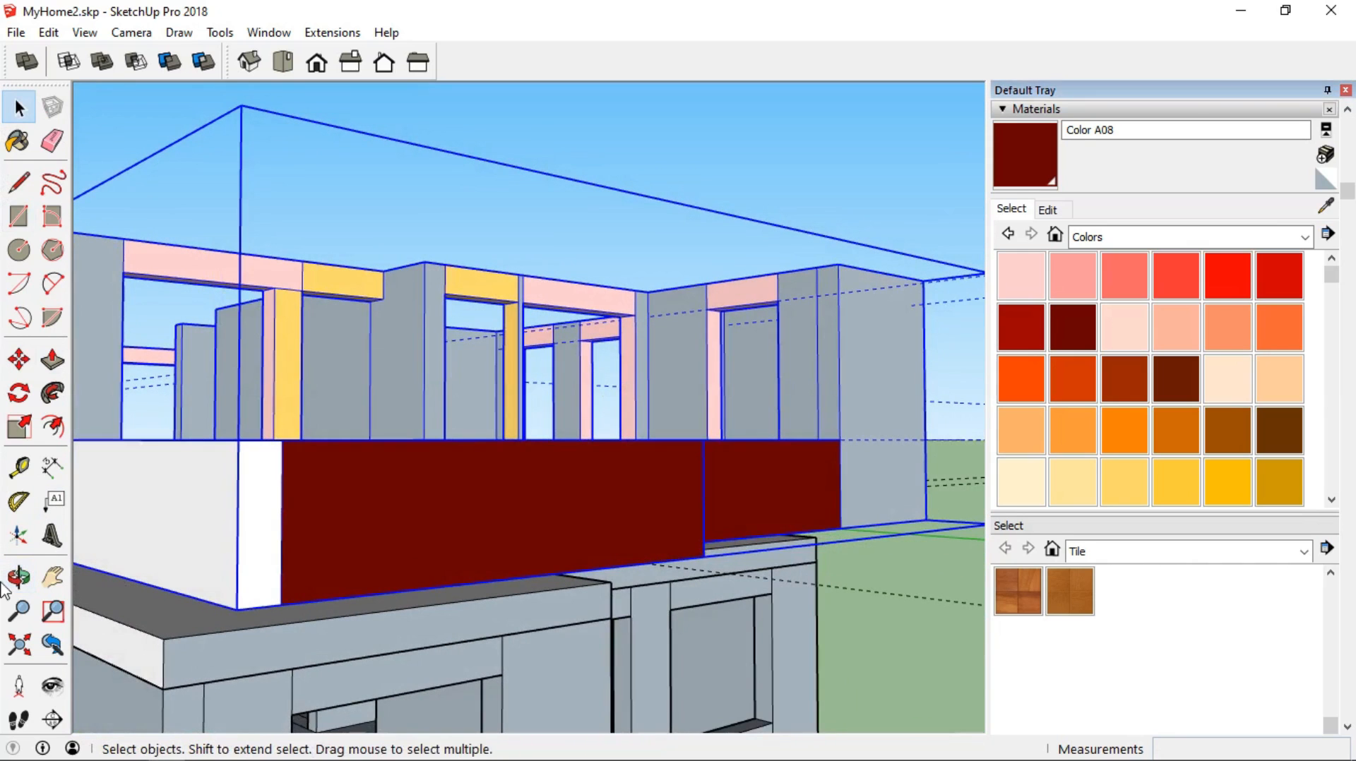
left_click(27, 373)
middle_click_drag(139, 590, 642, 547)
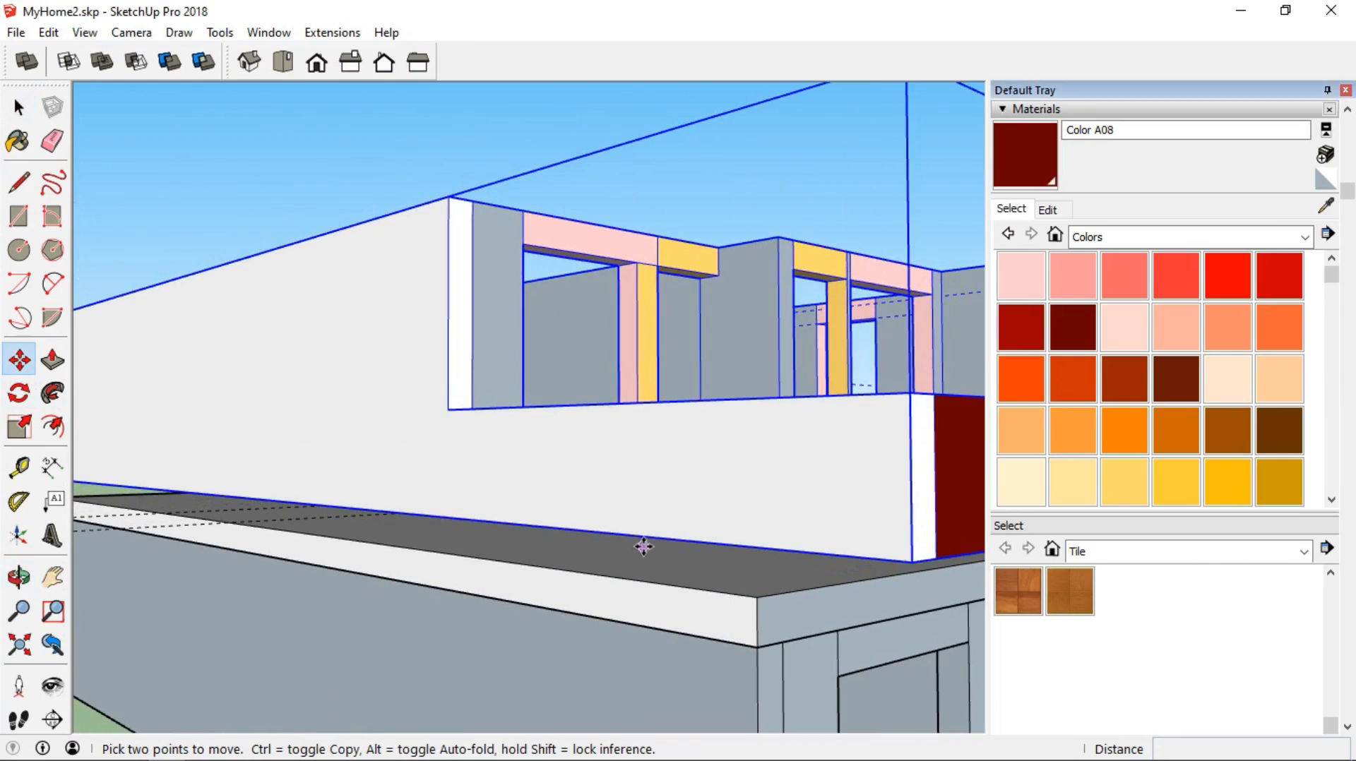
scroll(647, 572, "up", 2)
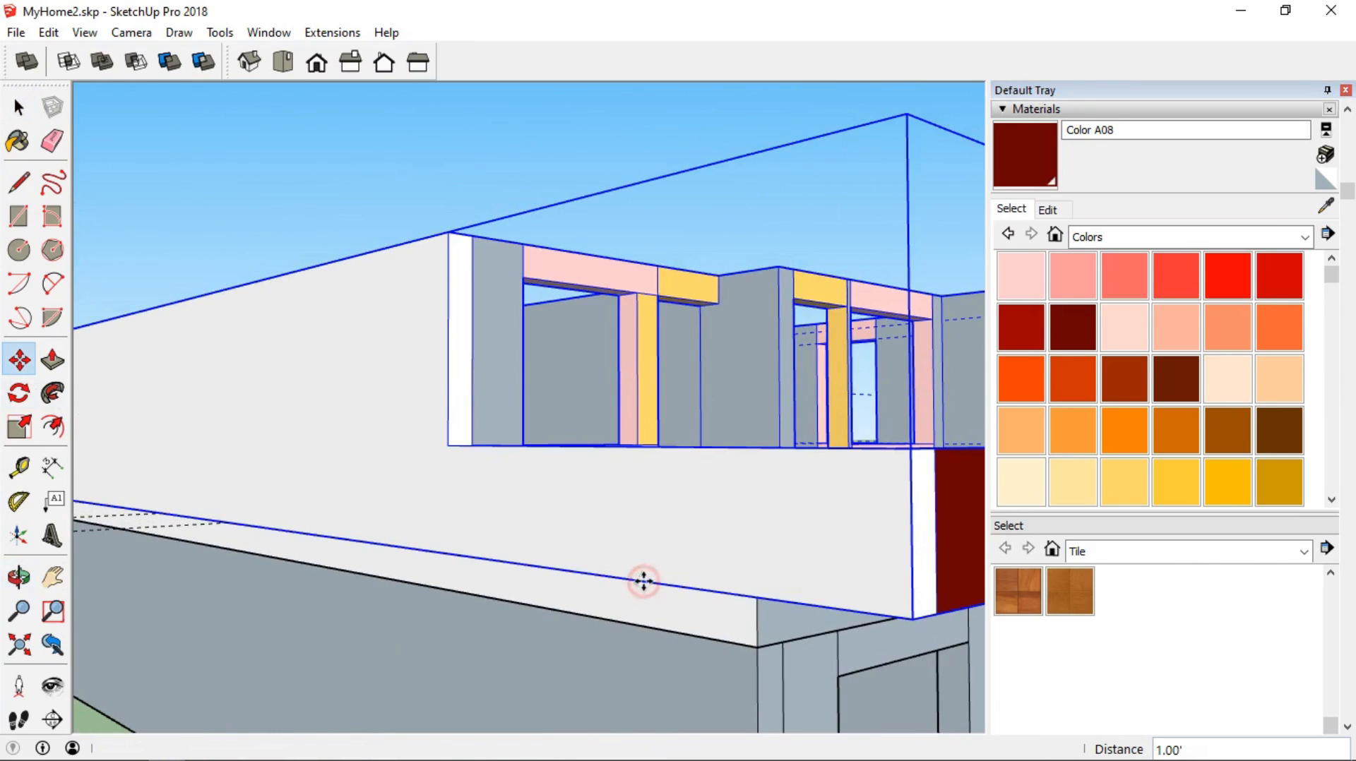
scroll(644, 579, "down", 3)
Open the ground floor's slab group, delete its top face and leave the group
middle_click_drag(659, 556, 409, 612)
key("space")
double_click(409, 612)
left_click(388, 609)
key("Delete")
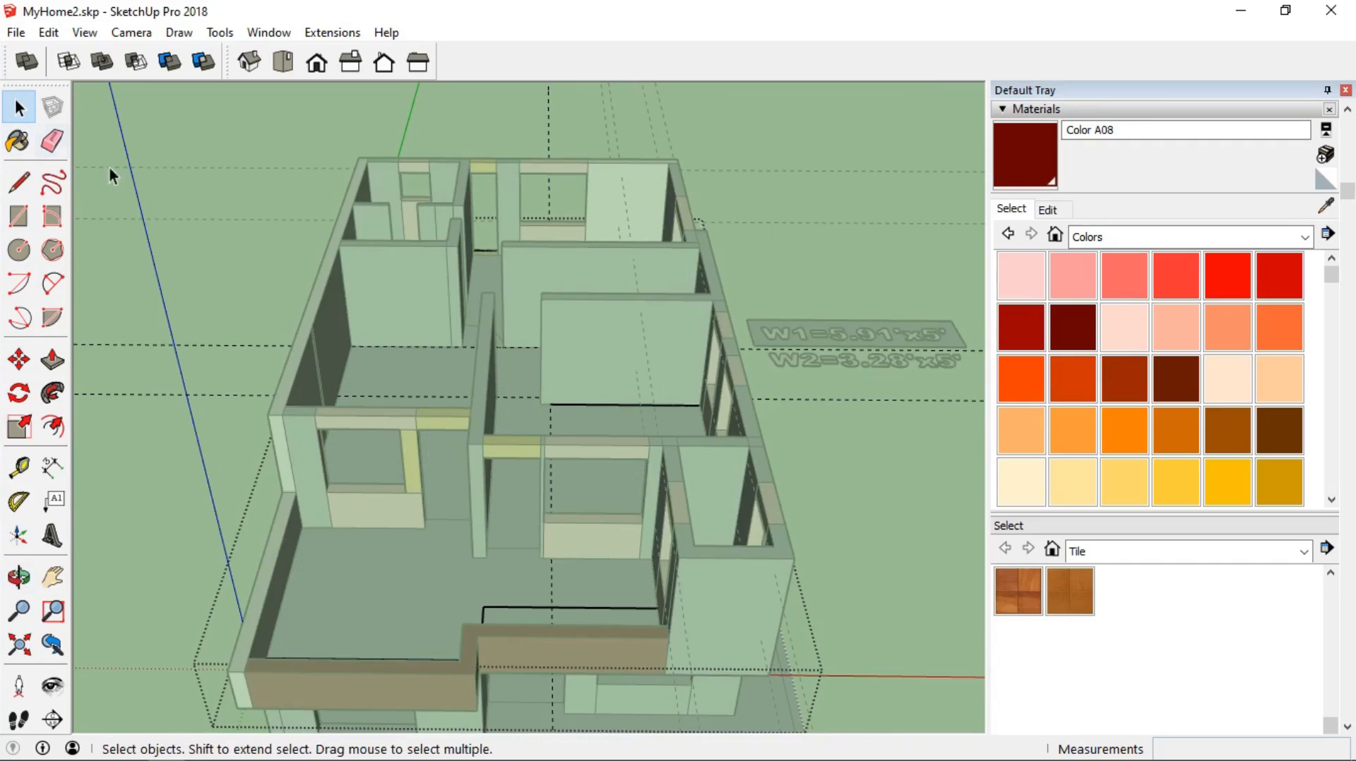
left_click(188, 222)
middle_click_drag(218, 314, 332, 353)
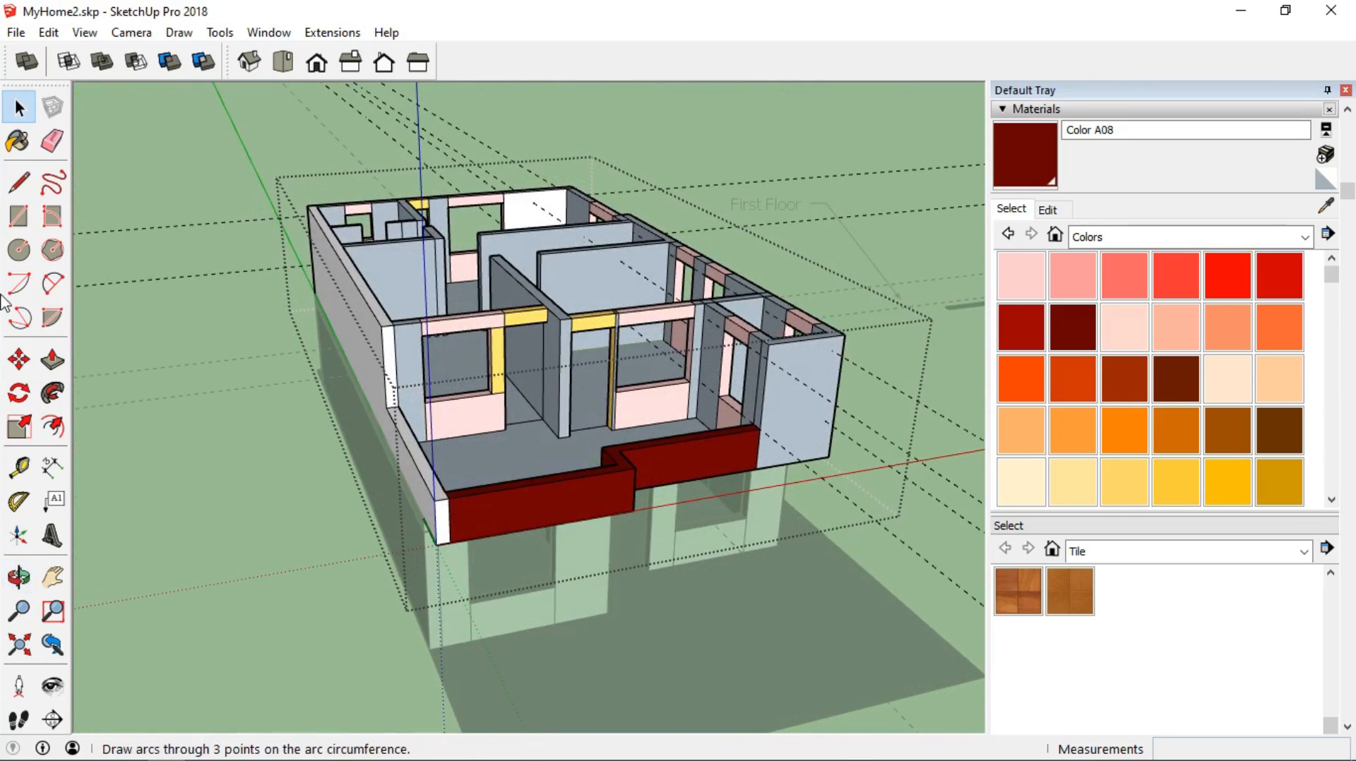
left_click(149, 103)
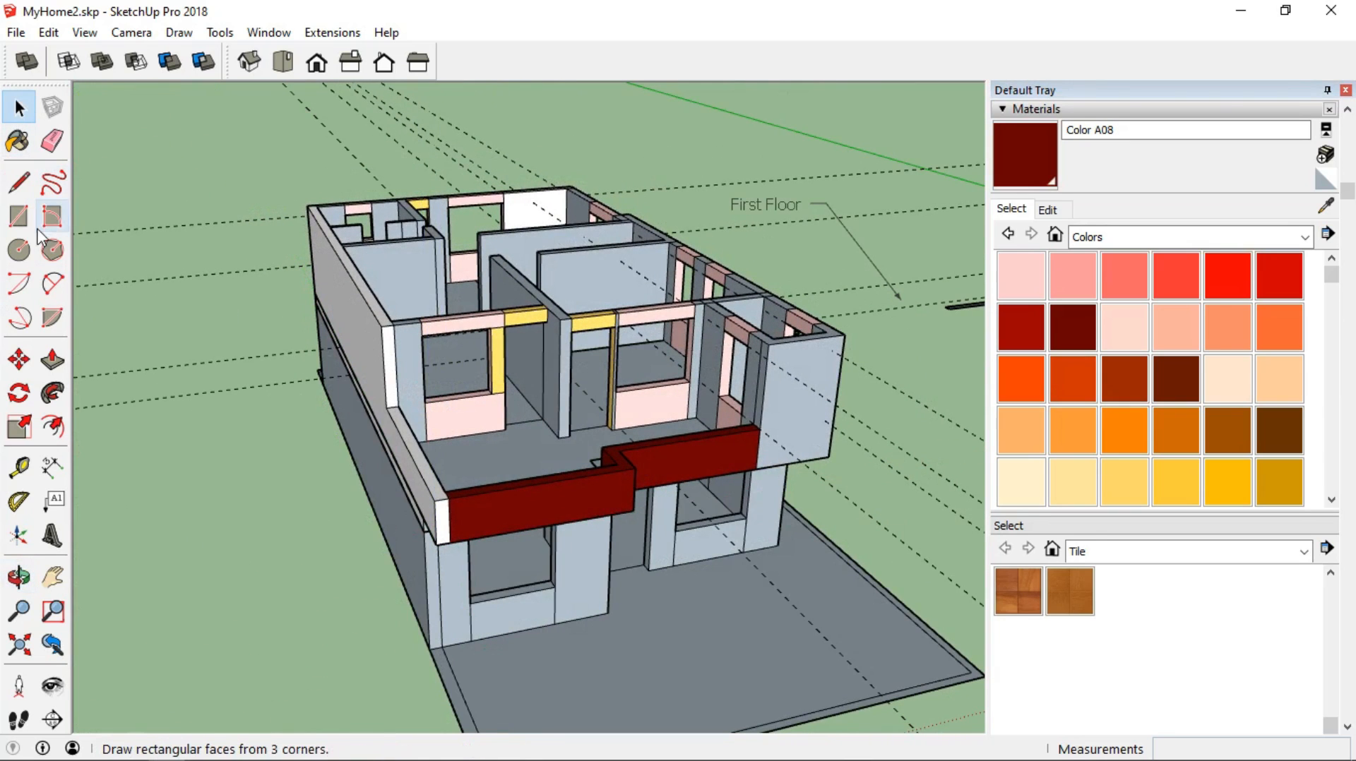
Draw a roof rectangle about 11.85' by 36.95' on the wall tops from the rear corner to the front cross wall
middle_click_drag(554, 181, 282, 206)
left_click(296, 230)
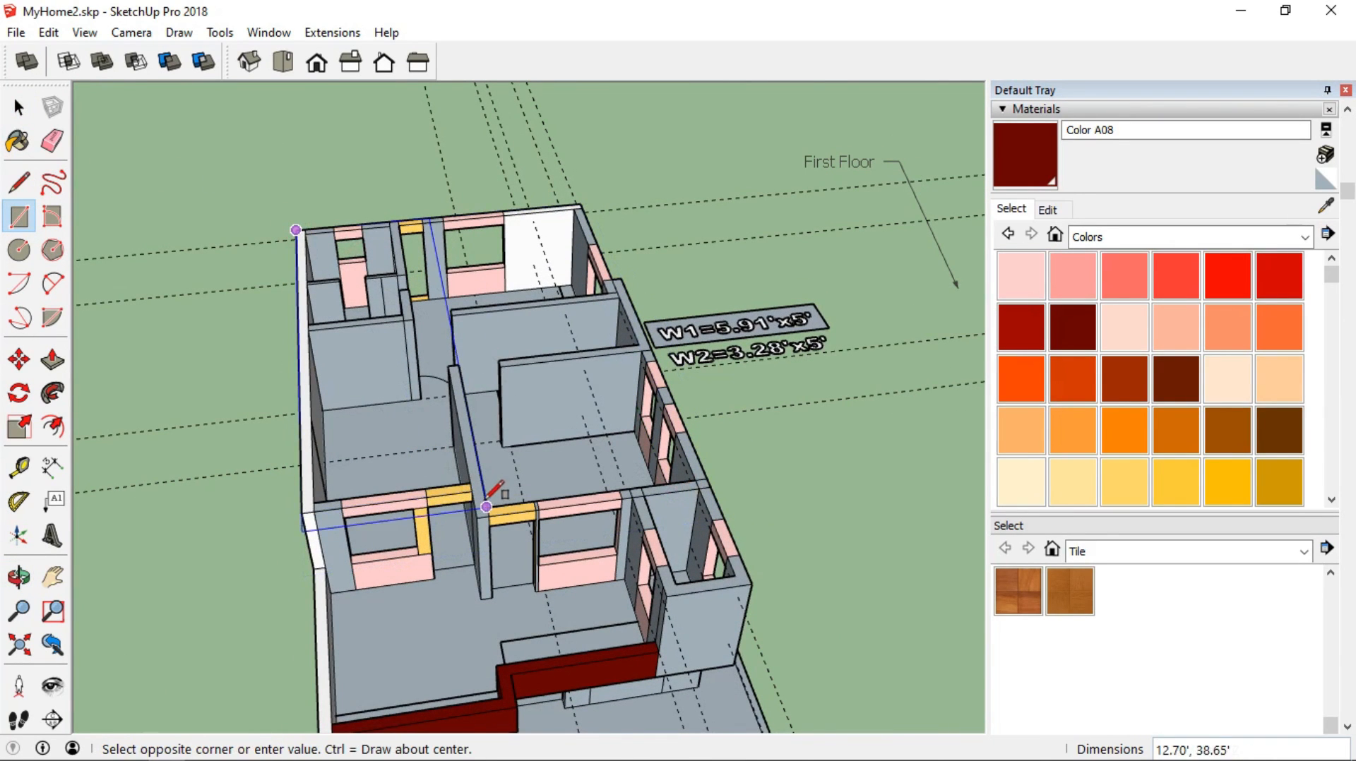
scroll(488, 496, "up", 3)
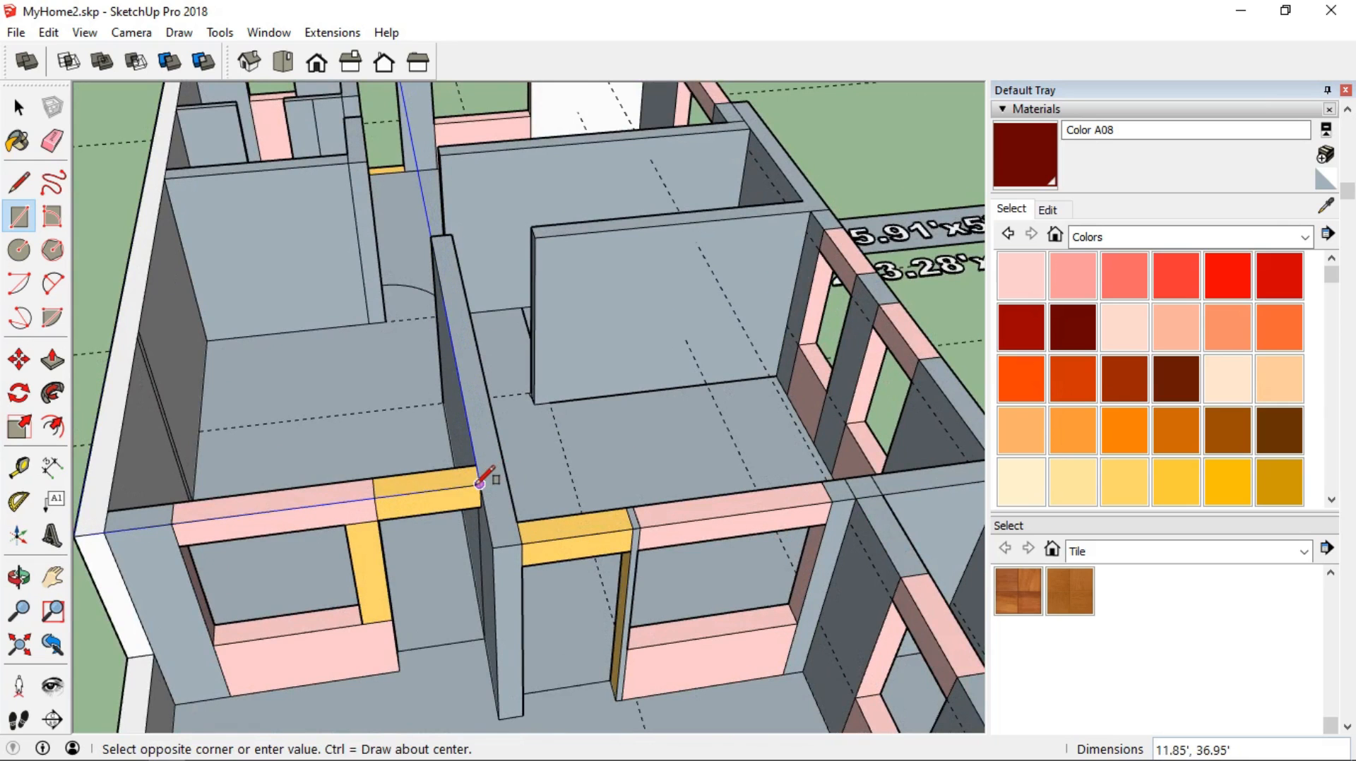
left_click(480, 483)
Draw a roof rectangle about 39.50' by 16.70' over the neighbouring rooms and another over the small front corner room
scroll(503, 420, "down", 4)
middle_click_drag(469, 152, 469, 317, "shift")
scroll(432, 306, "up", 5)
left_click(400, 297)
scroll(627, 585, "down", 5)
middle_click_drag(630, 604, 452, 317, "shift")
left_click(587, 412)
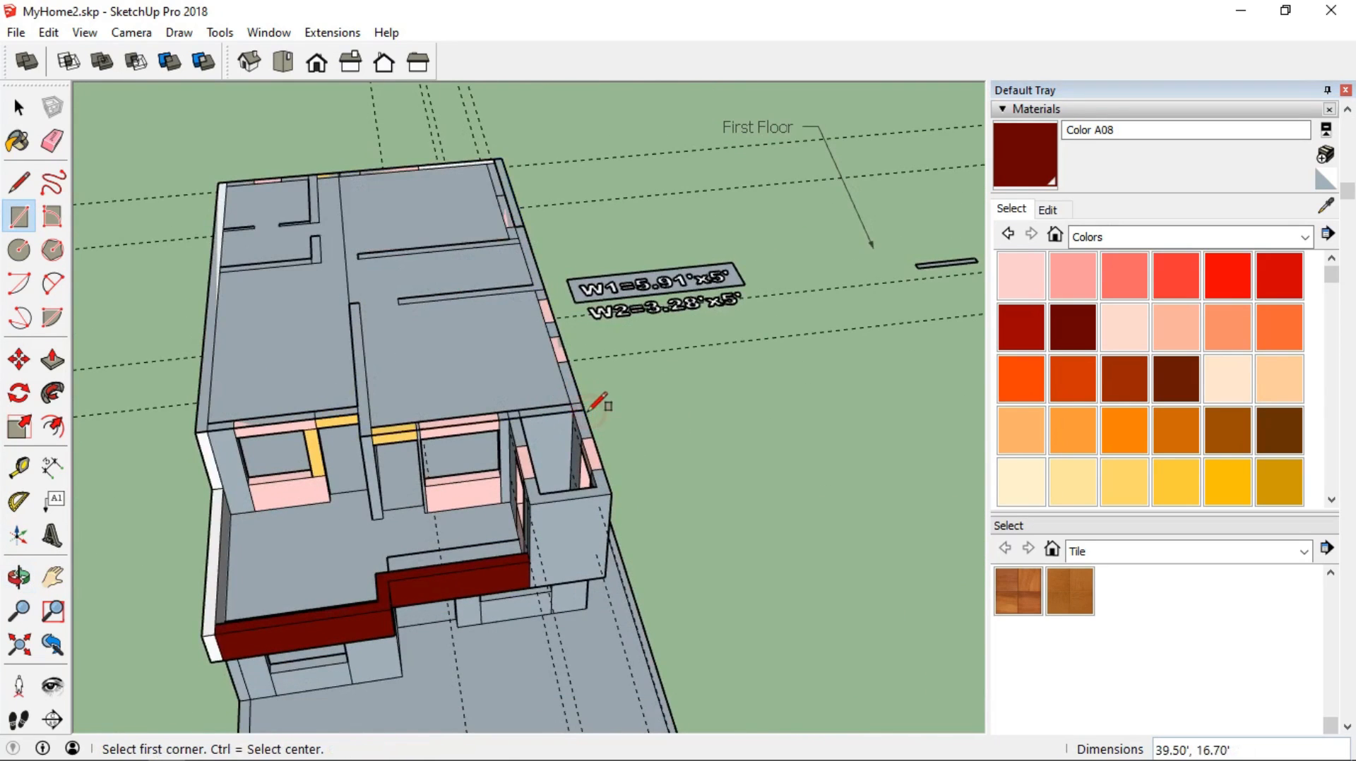
scroll(511, 424, "up", 2)
left_click(725, 554)
scroll(472, 422, "down", 3)
Extrude the three roof rectangles upward to the same thickness and erase the seams between them on top
left_click(53, 361)
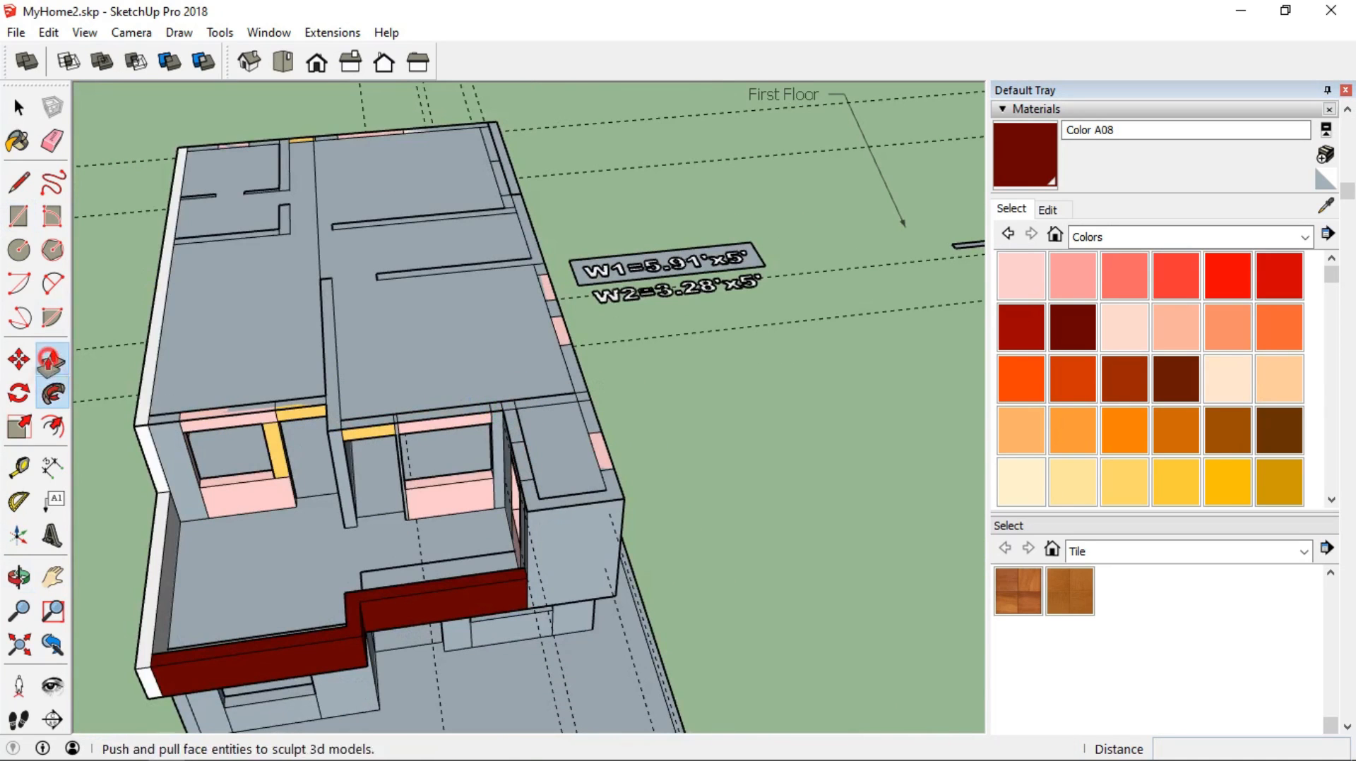
double_click(247, 327)
double_click(396, 372)
key("e")
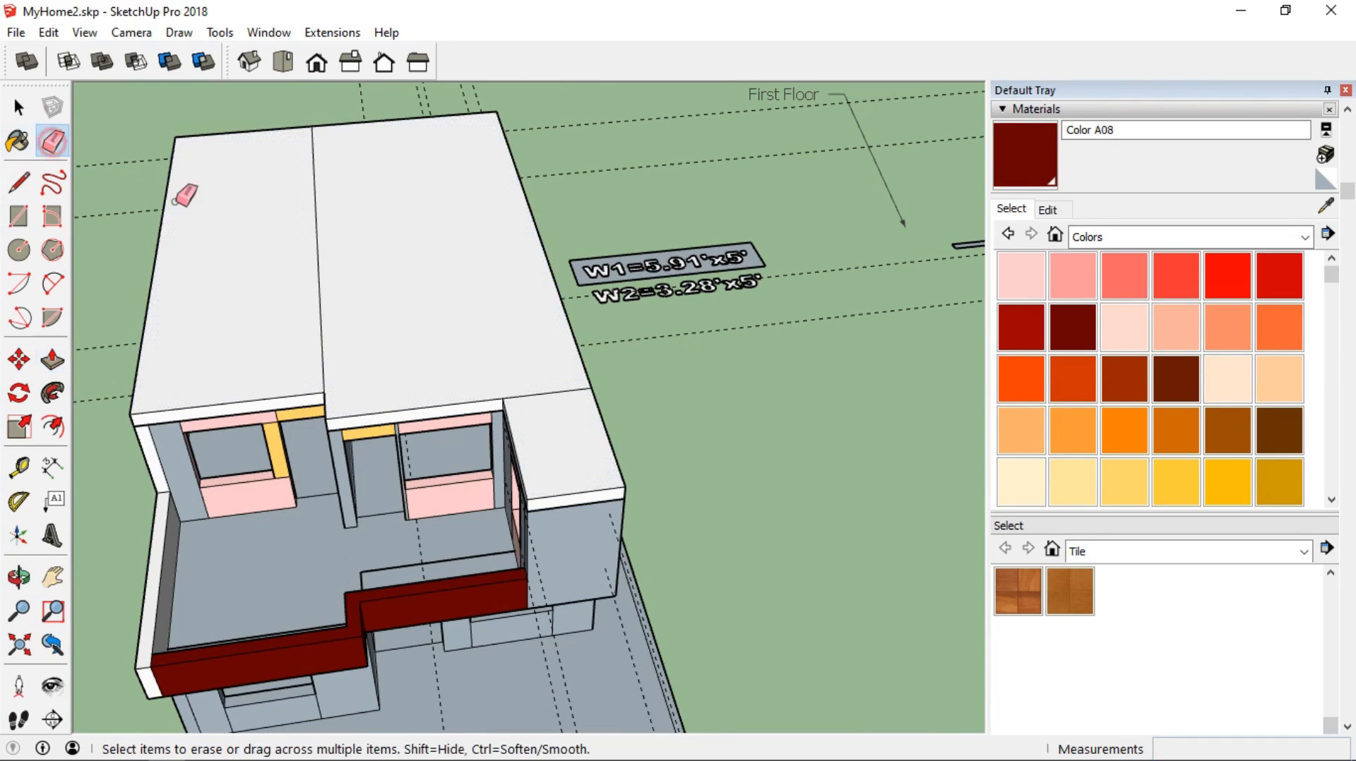
scroll(544, 411, "down", 2)
mouse_move(365, 441)
middle_mouse_down()
mouse_move(596, 261)
mouse_move(595, 297)
middle_mouse_up()
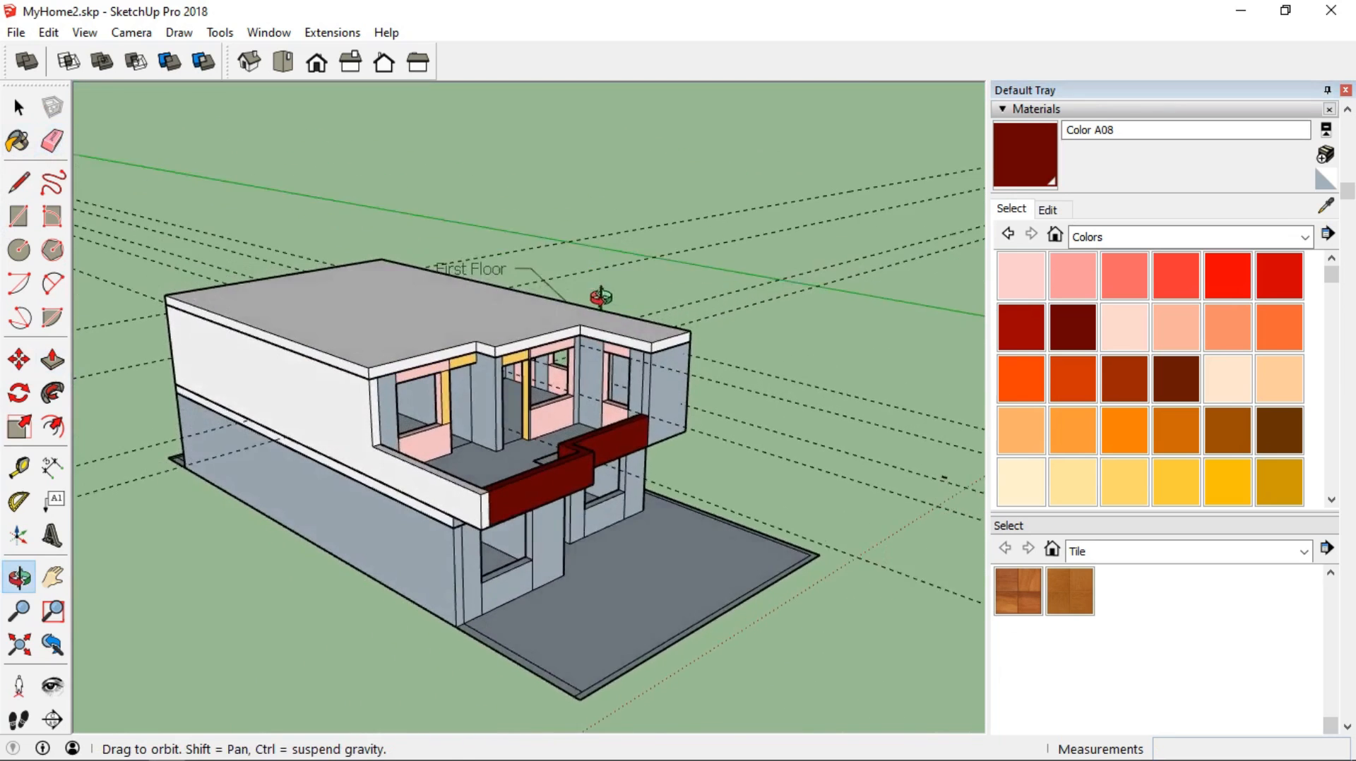
Pull the roof slab's front face 13.85' out over the terrace and extend the adjacent recessed face out to the parapet
scroll(562, 388, "up", 3)
left_click(53, 360)
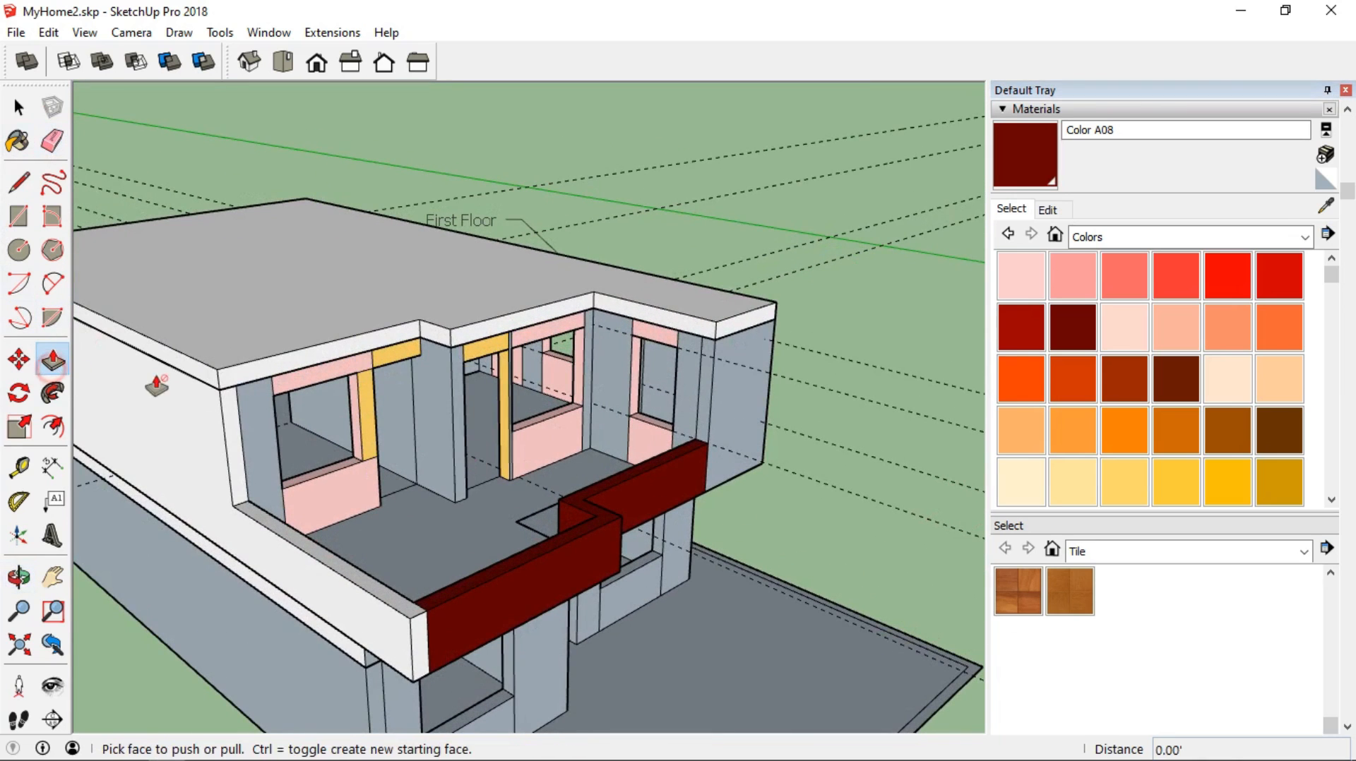
left_click(341, 351)
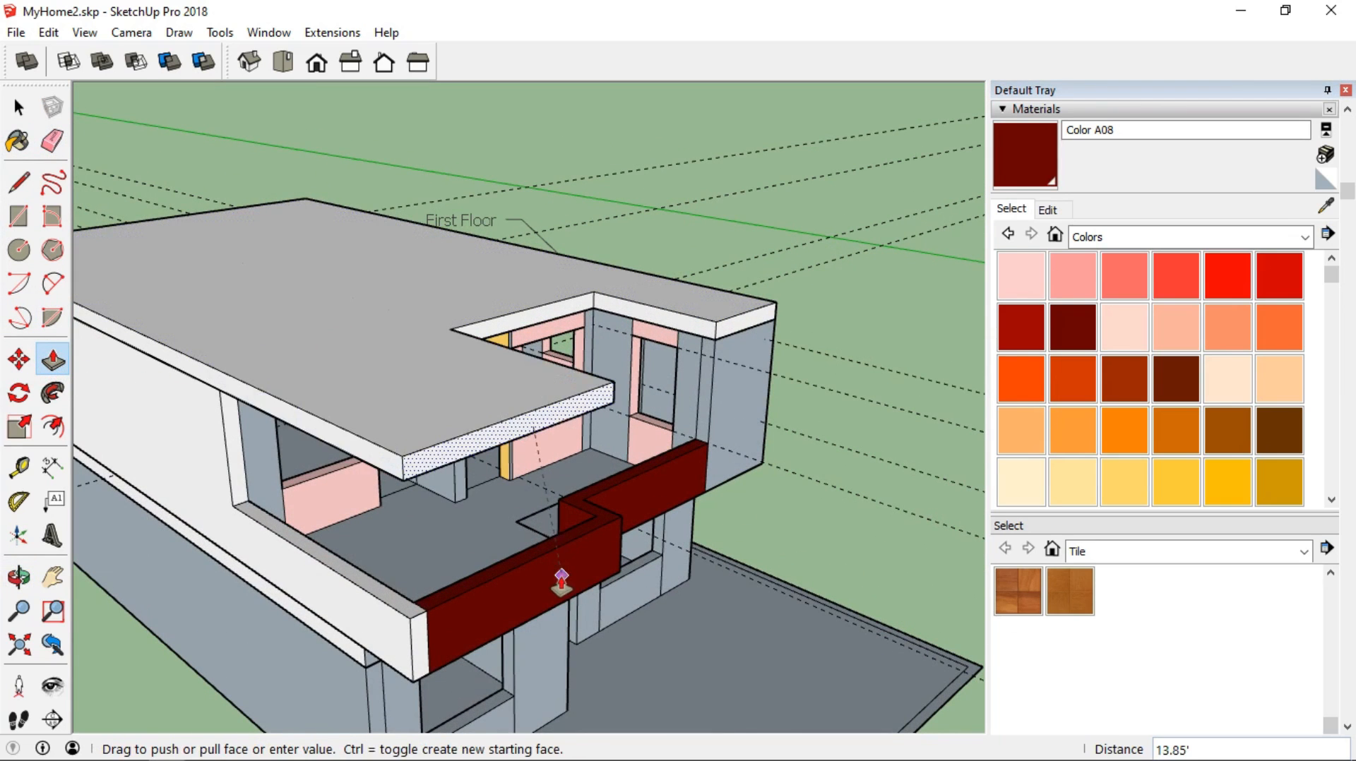
left_click(558, 578)
middle_click_drag(633, 398, 447, 514)
left_click(472, 318)
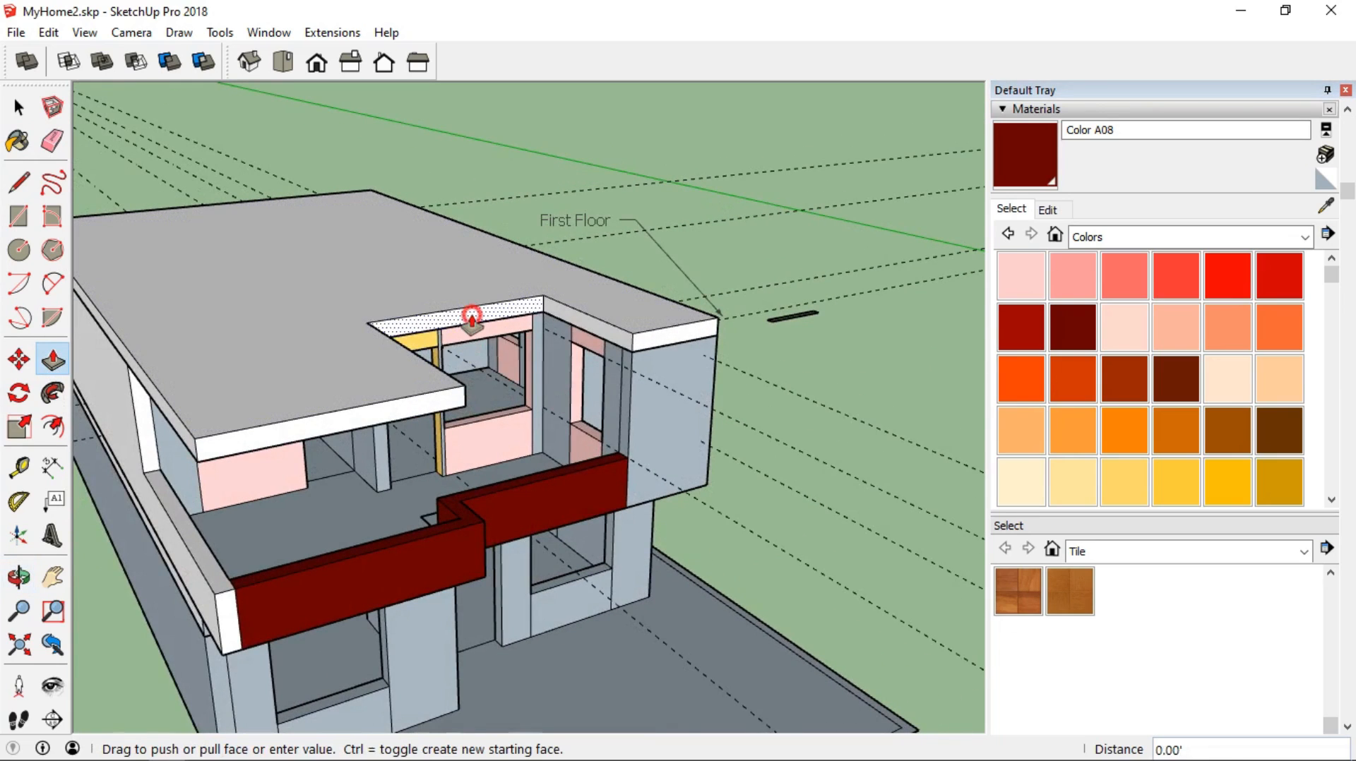
left_click(561, 512)
middle_click_drag(561, 519, 802, 460)
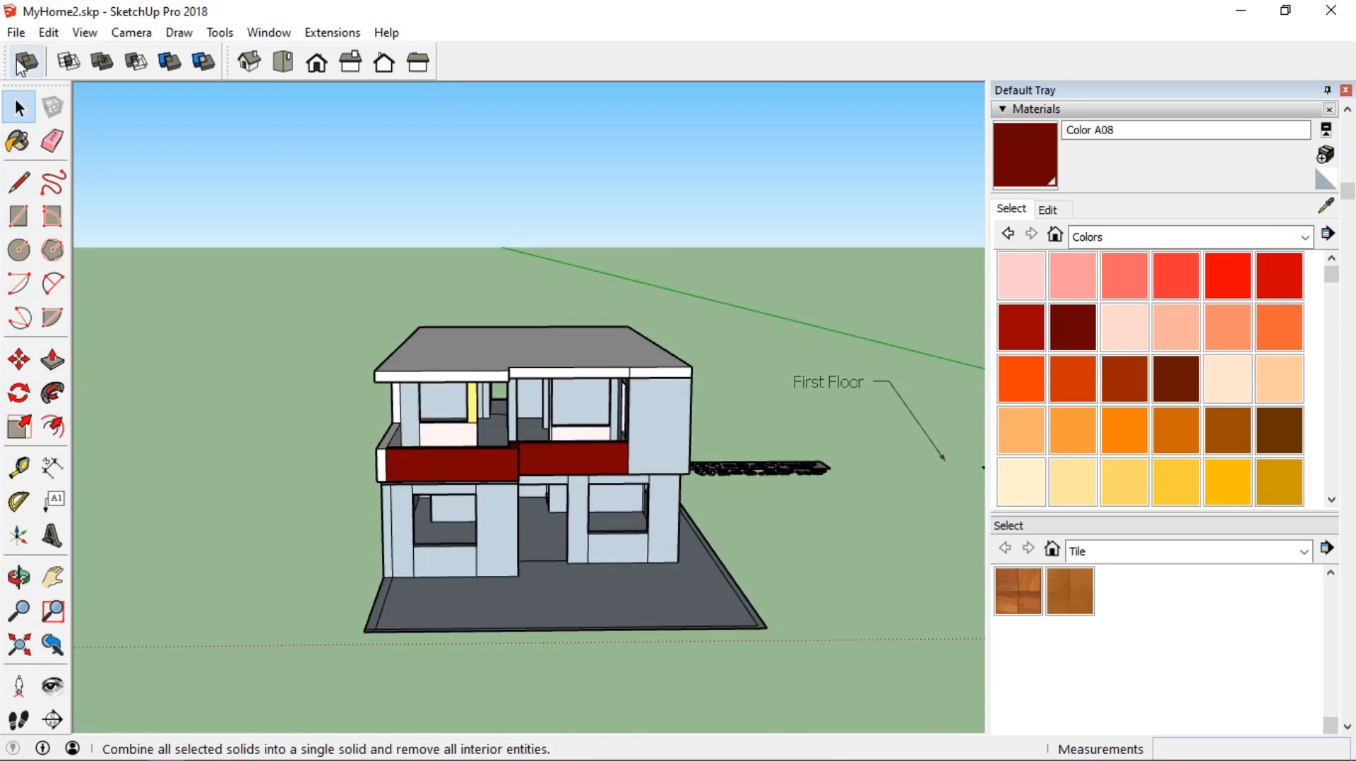
left_click(9, 40)
left_click(85, 76)
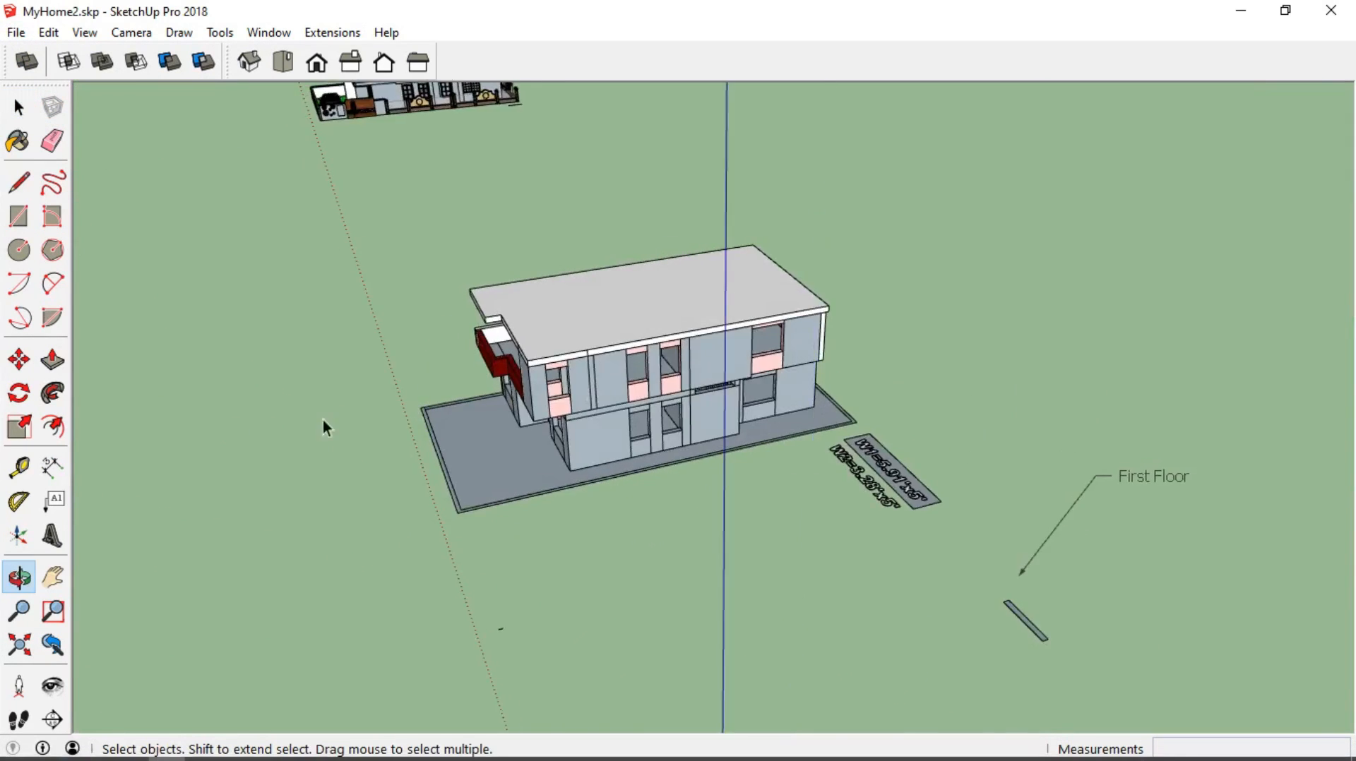
Open the slab group between the two floors and close the gap in its side band with a rectangle
scroll(697, 301, "up", 5)
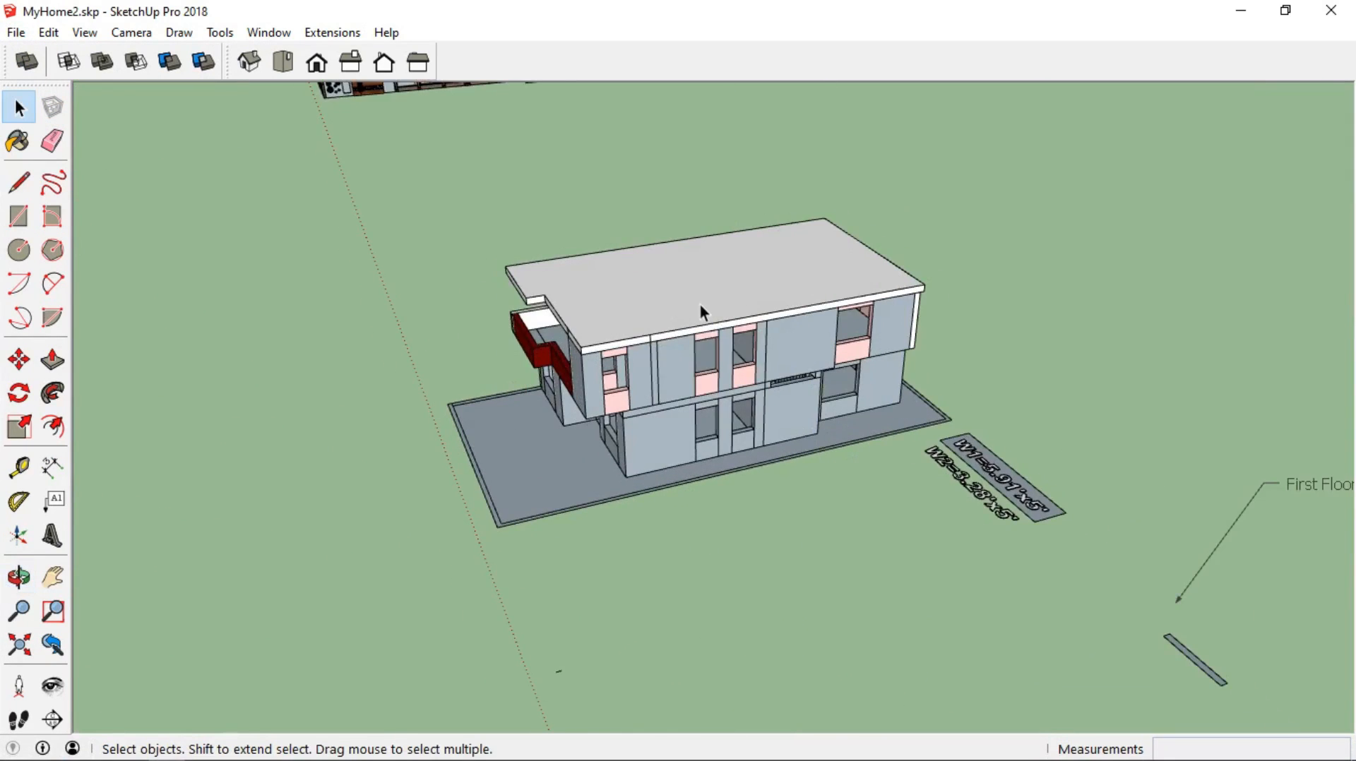
middle_click_drag(823, 342, 854, 354)
middle_click_drag(815, 445, 755, 520)
left_click(754, 505)
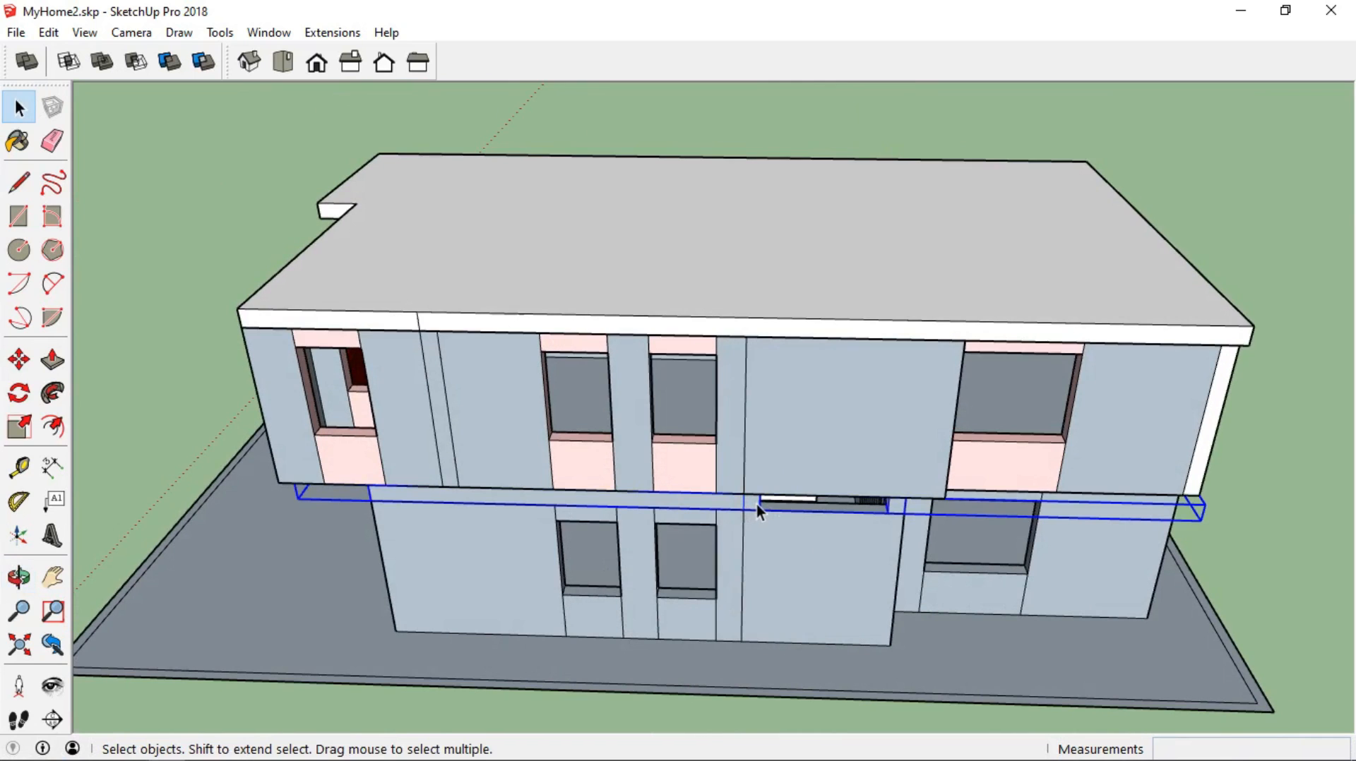
double_click(755, 504)
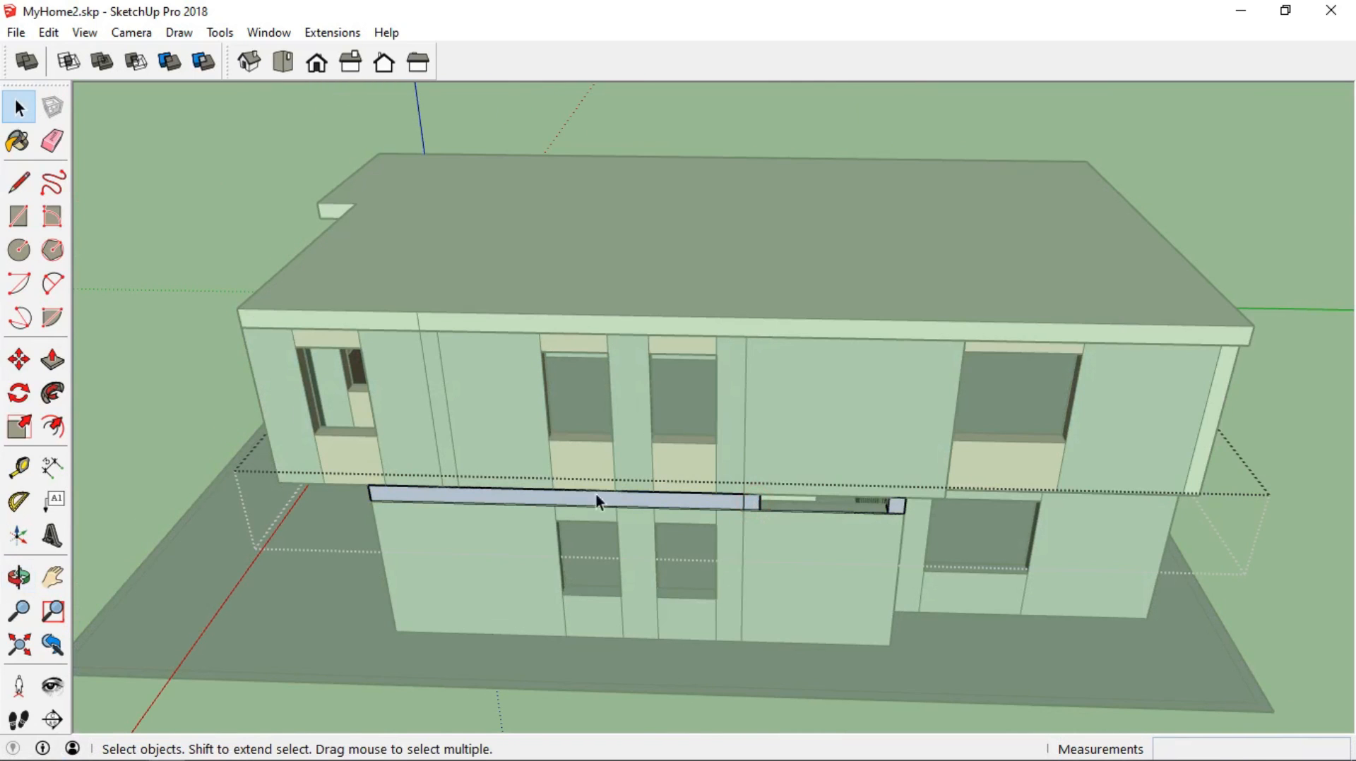
scroll(756, 485, "up", 5)
middle_click_drag(771, 514, 771, 440)
left_click(770, 440)
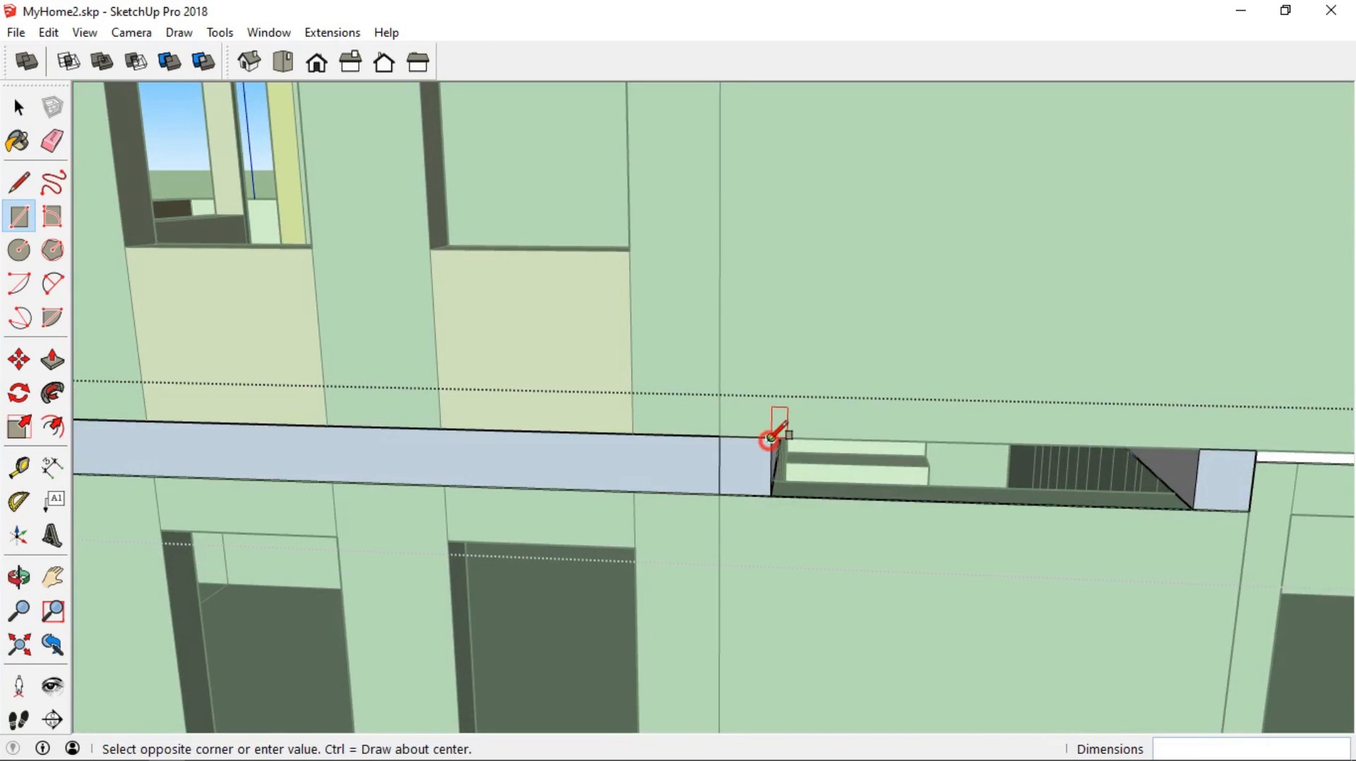
left_click(1192, 509)
middle_click_drag(1021, 424, 1101, 607)
left_click(14, 111)
scroll(747, 474, "down", 3)
left_click(883, 490)
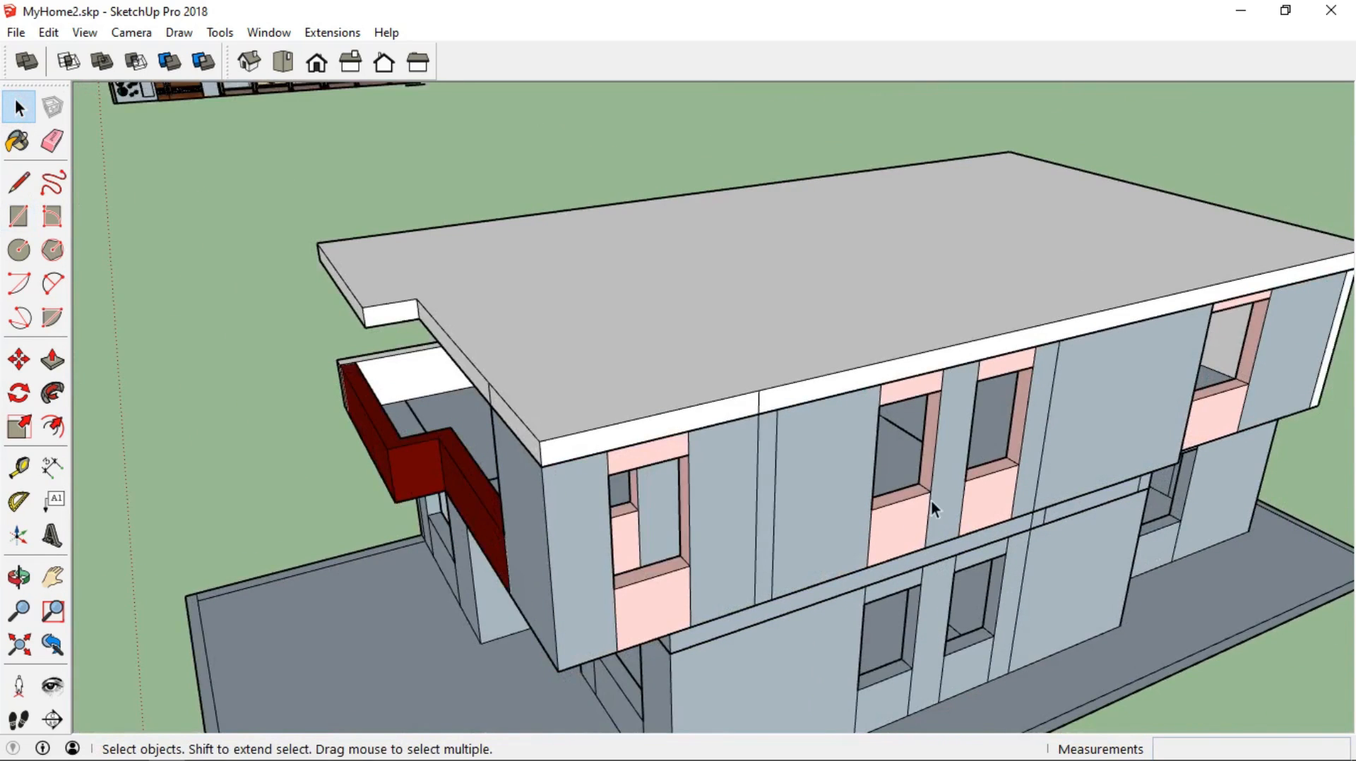
middle_click_drag(931, 502, 136, 319)
left_click(52, 361)
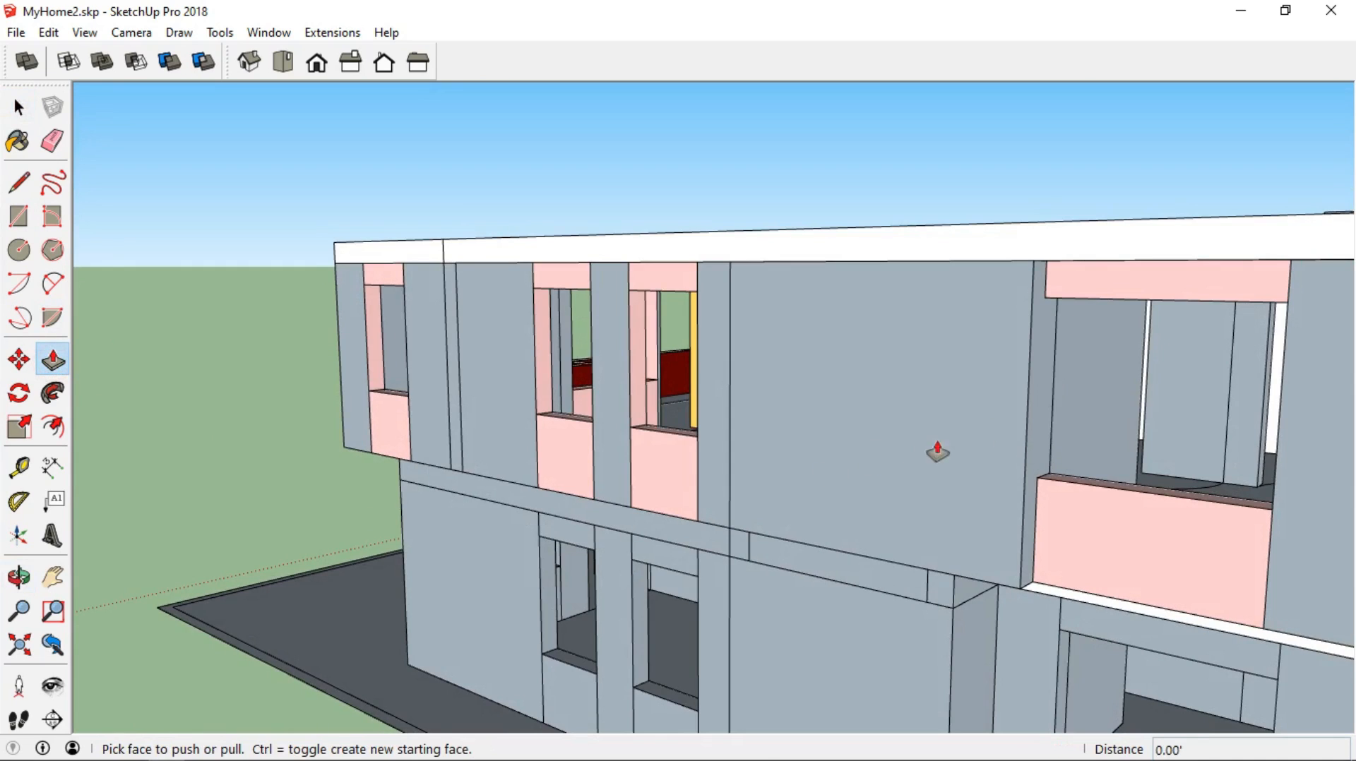
left_click(1035, 424)
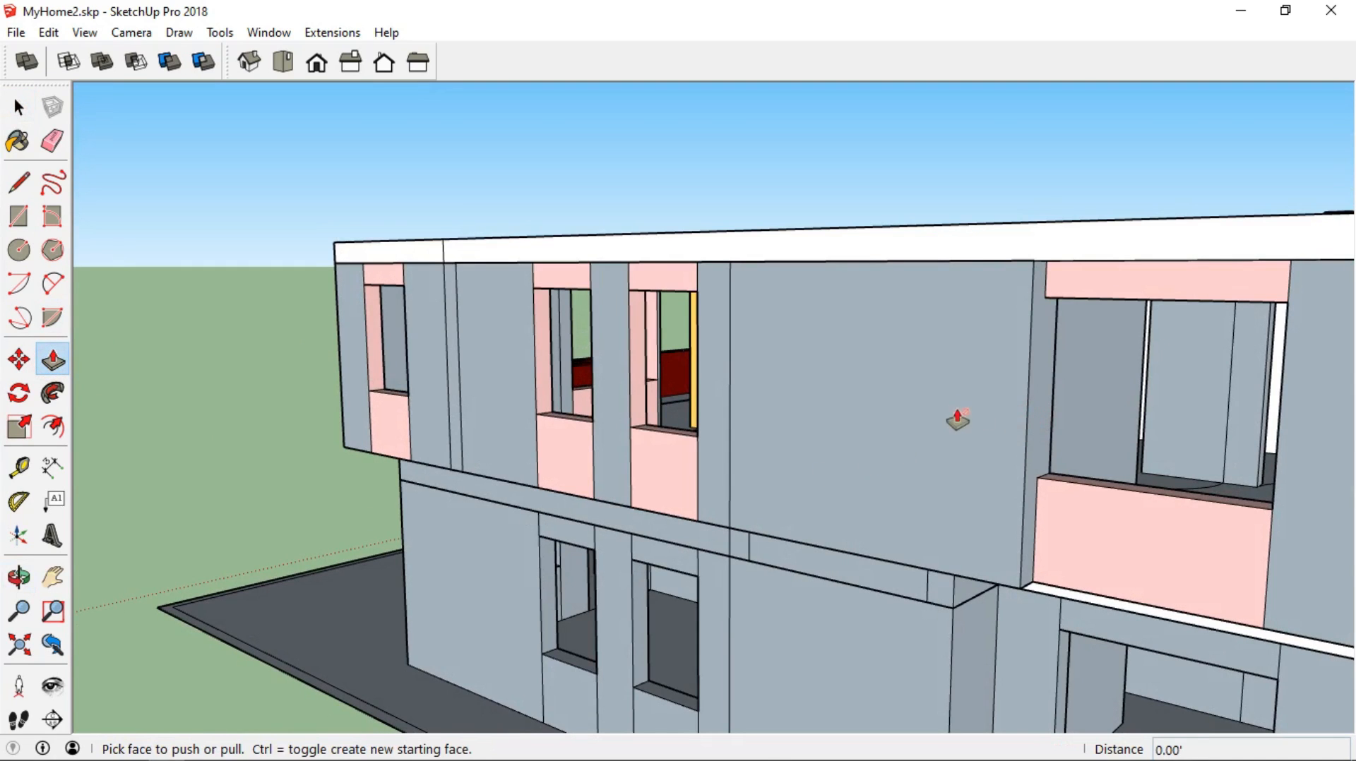
key("space")
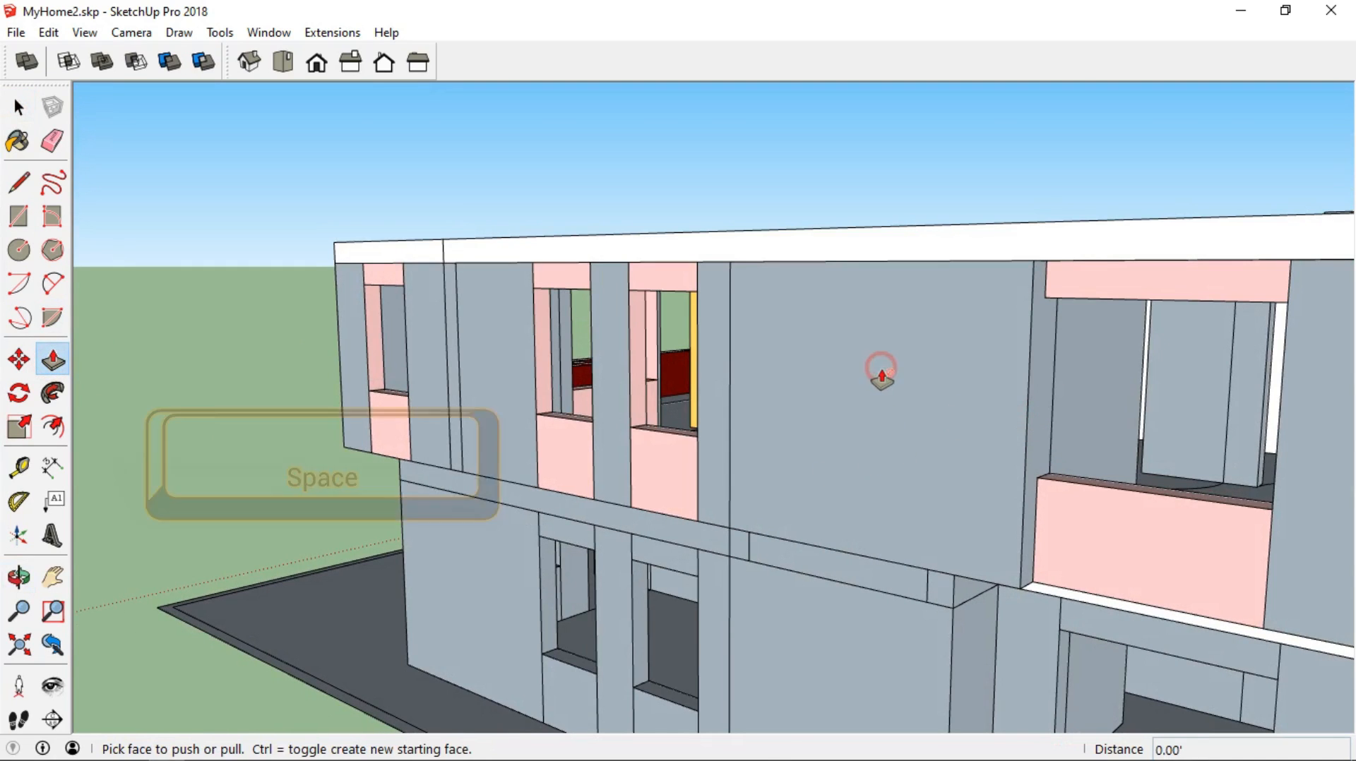
Explode the first-floor wall group
left_click(878, 377)
right_click(891, 361)
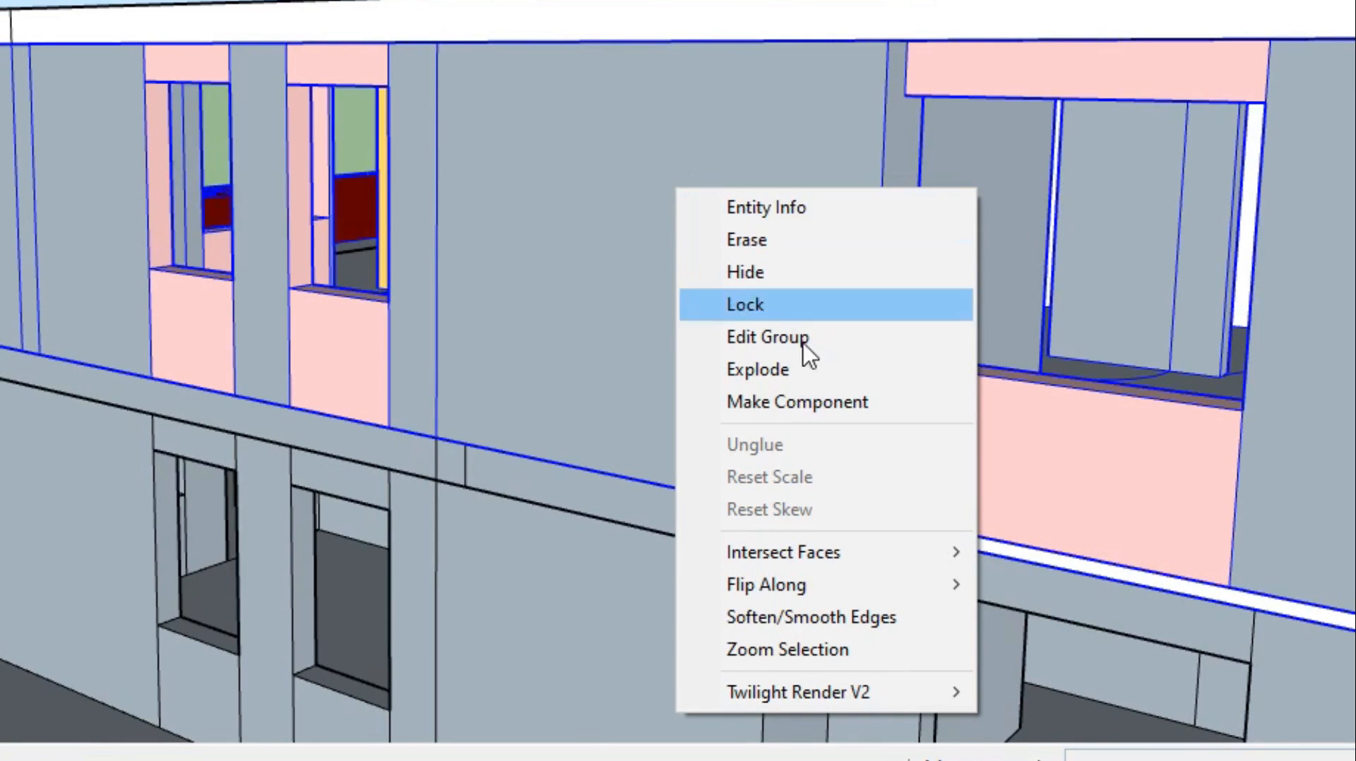
left_click(782, 367)
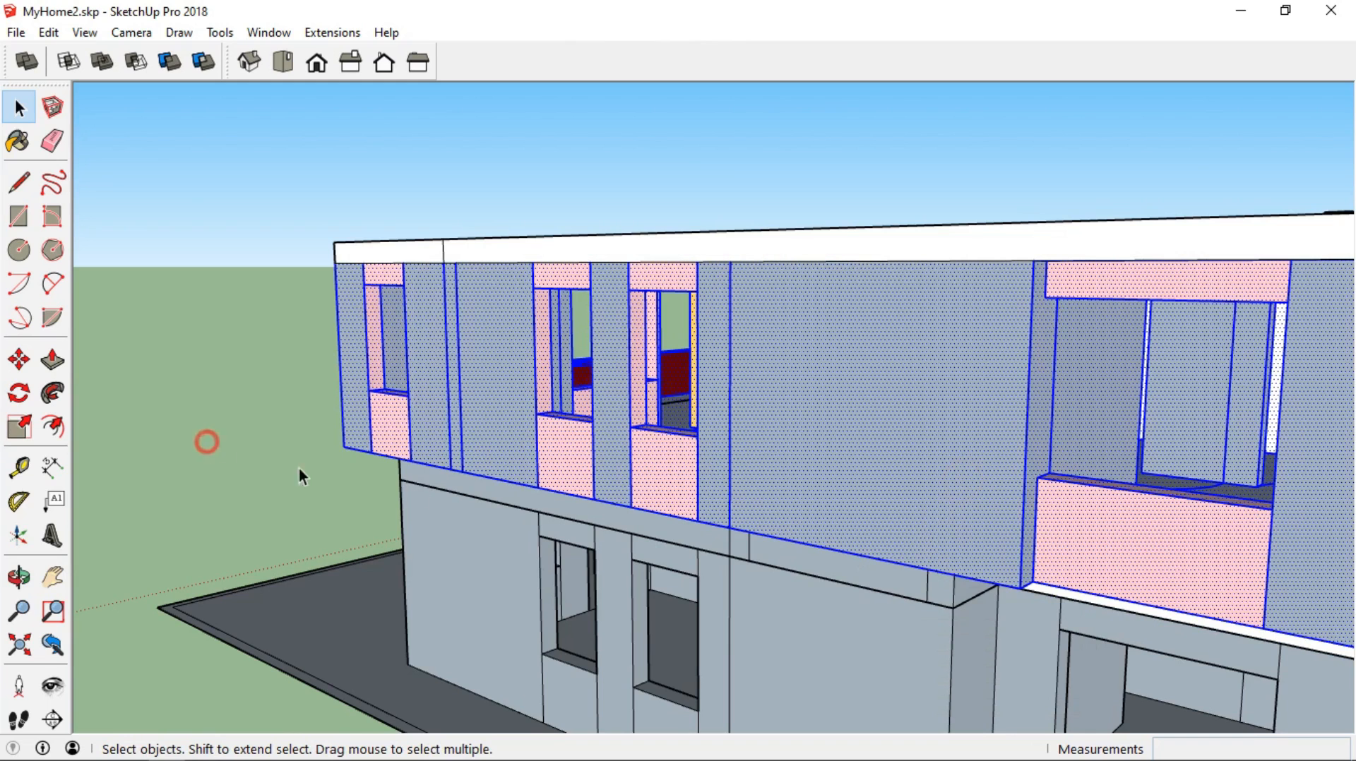
Push the narrow return face beside the wide first-floor window opening back 2.00' to line up with the ground-floor wall corner
left_click(879, 249)
left_click(852, 377)
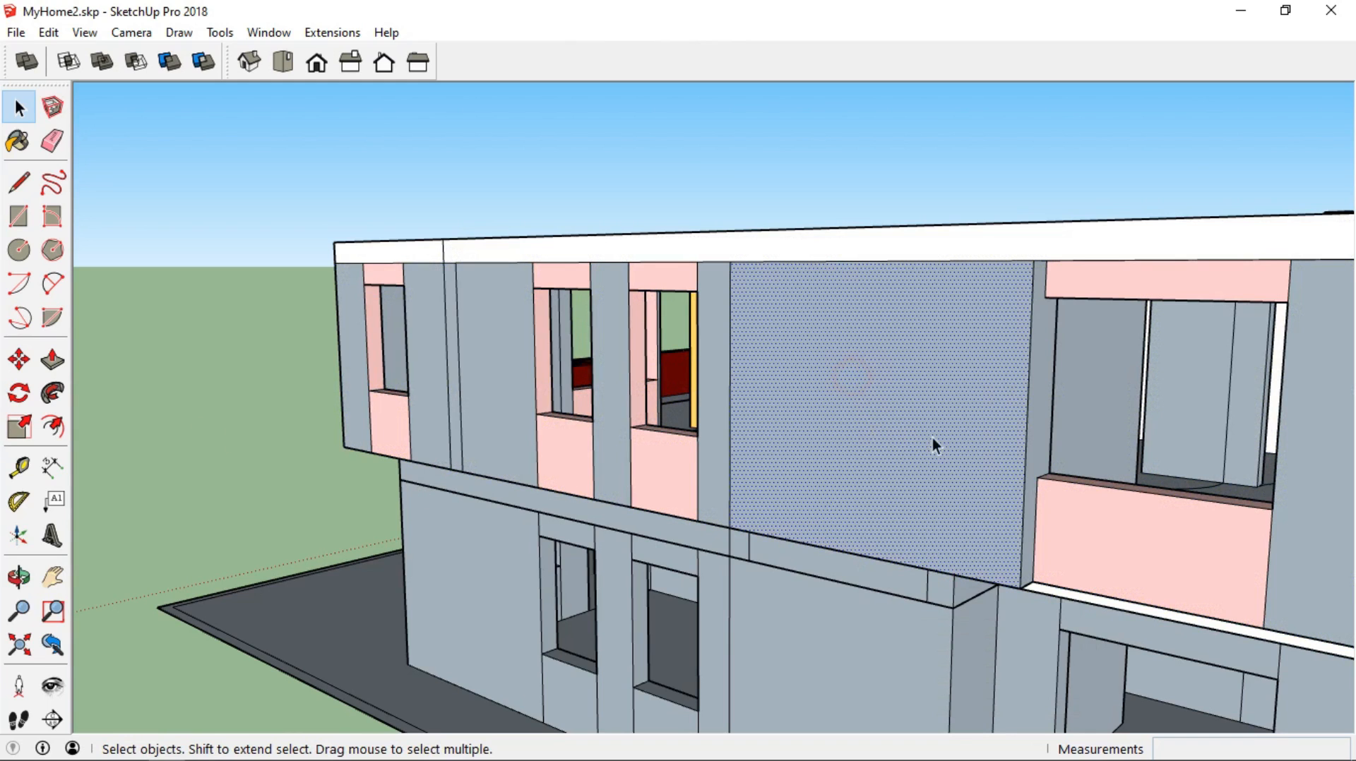
left_click(51, 359)
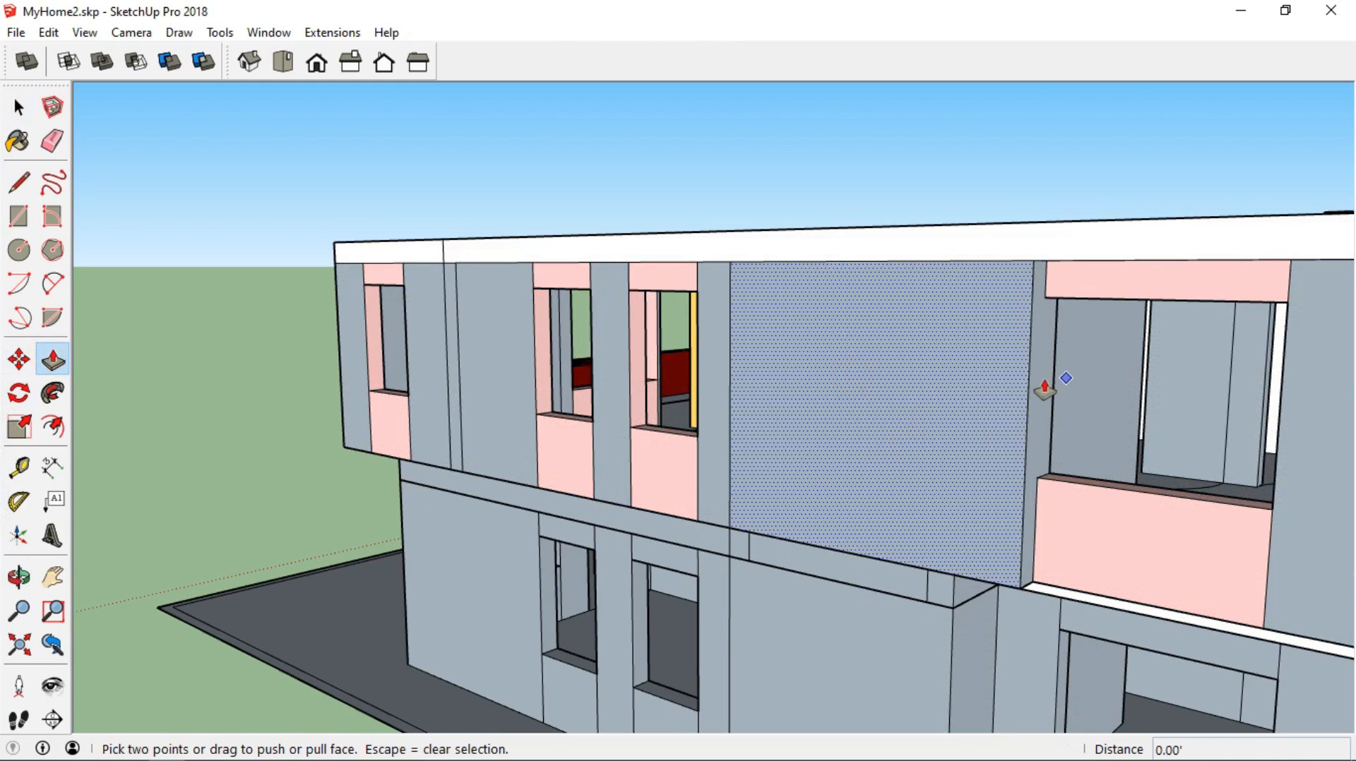
key("Escape")
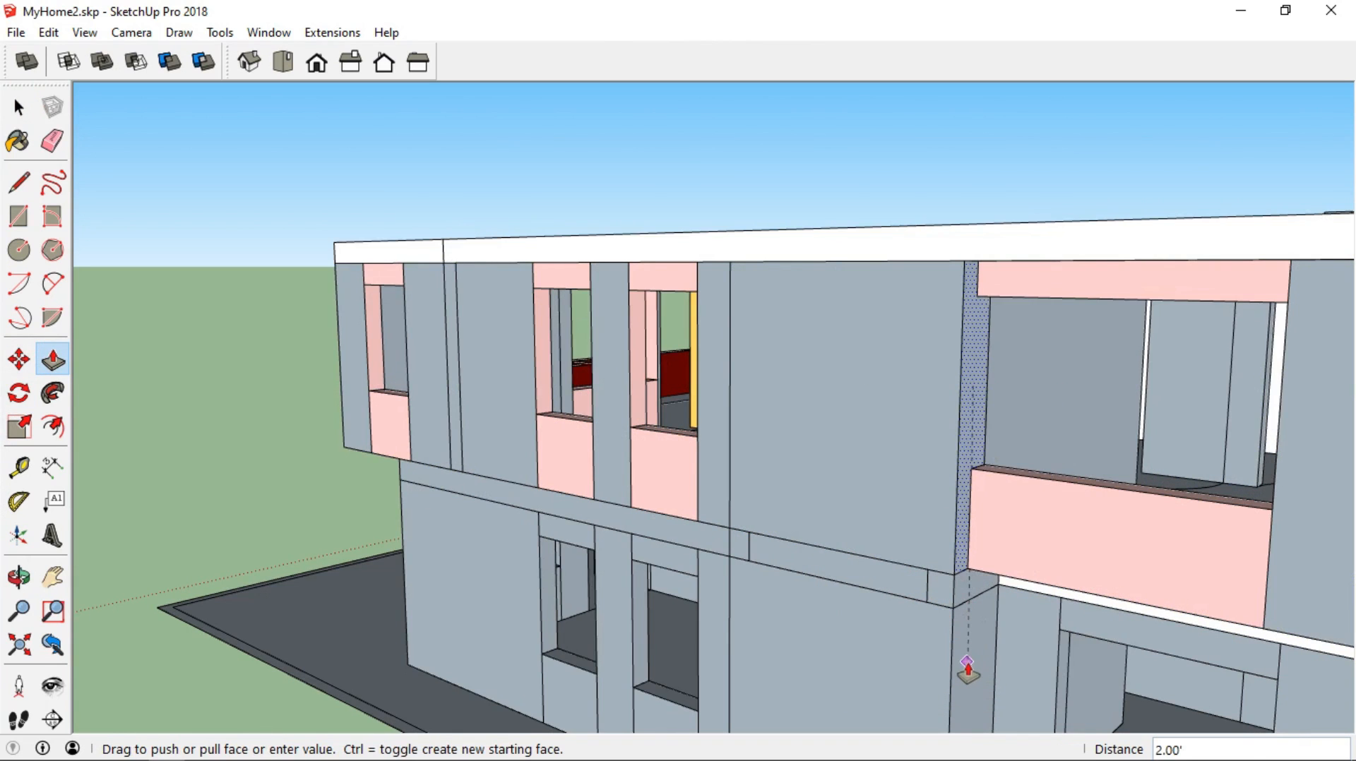
left_click(967, 661)
Draw 1.00' vertical lines across the roof slab's edge band at both ends of the blank wall panel
mouse_move(863, 563)
middle_mouse_down()
mouse_move(1038, 647)
mouse_move(1050, 463)
middle_mouse_up()
left_click(19, 182)
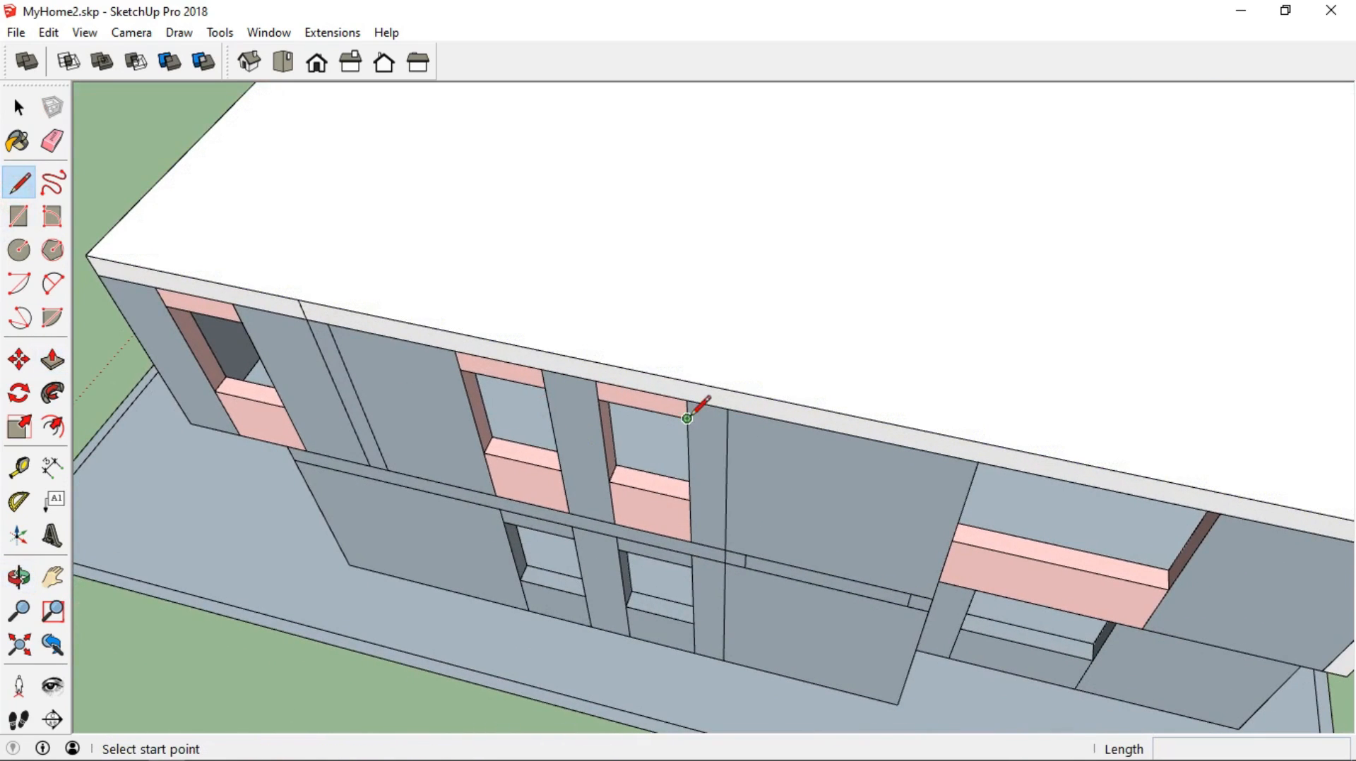
left_click(728, 408)
left_click(727, 389)
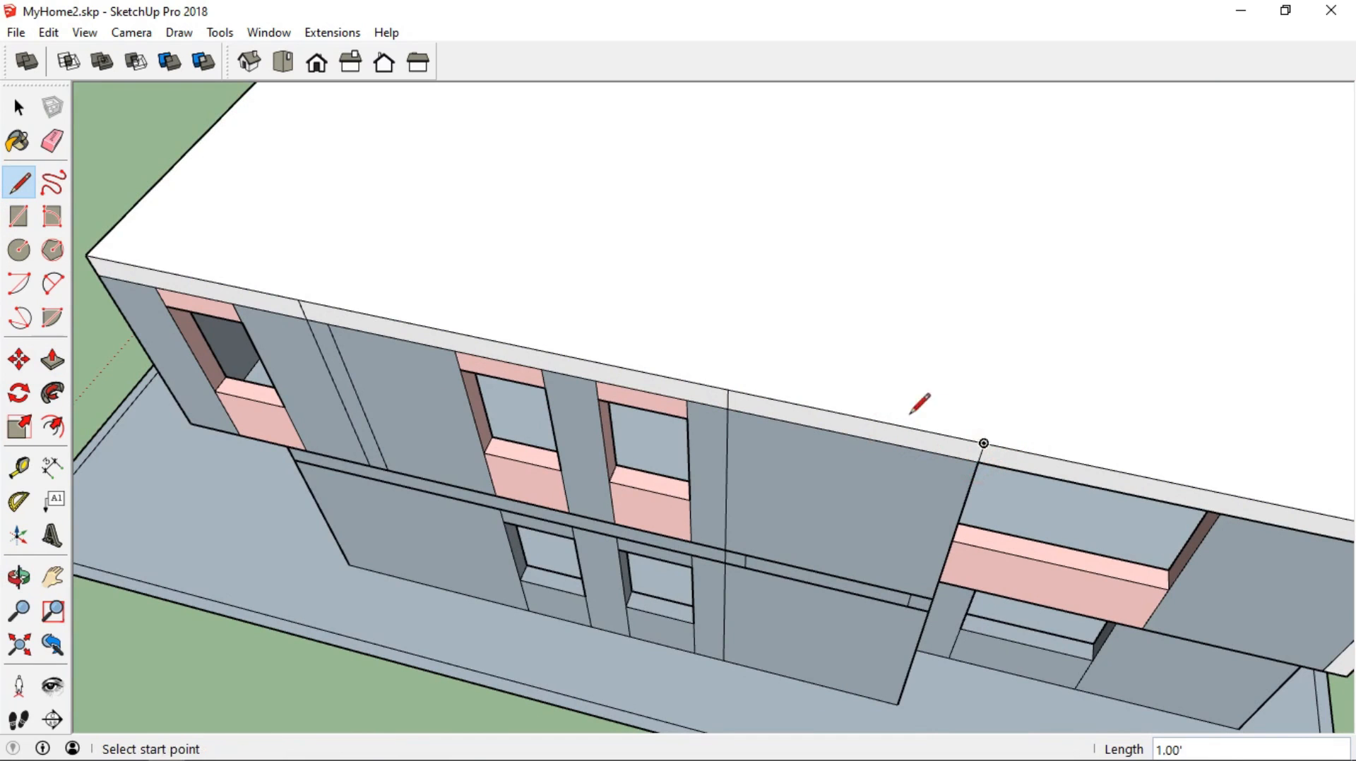
Place a guide 12' in from the roof's side edge and draw a rectangle between the two edge lines up to it
left_click(19, 467)
left_click(856, 416)
middle_click_drag(895, 247, 710, 358)
type("12")
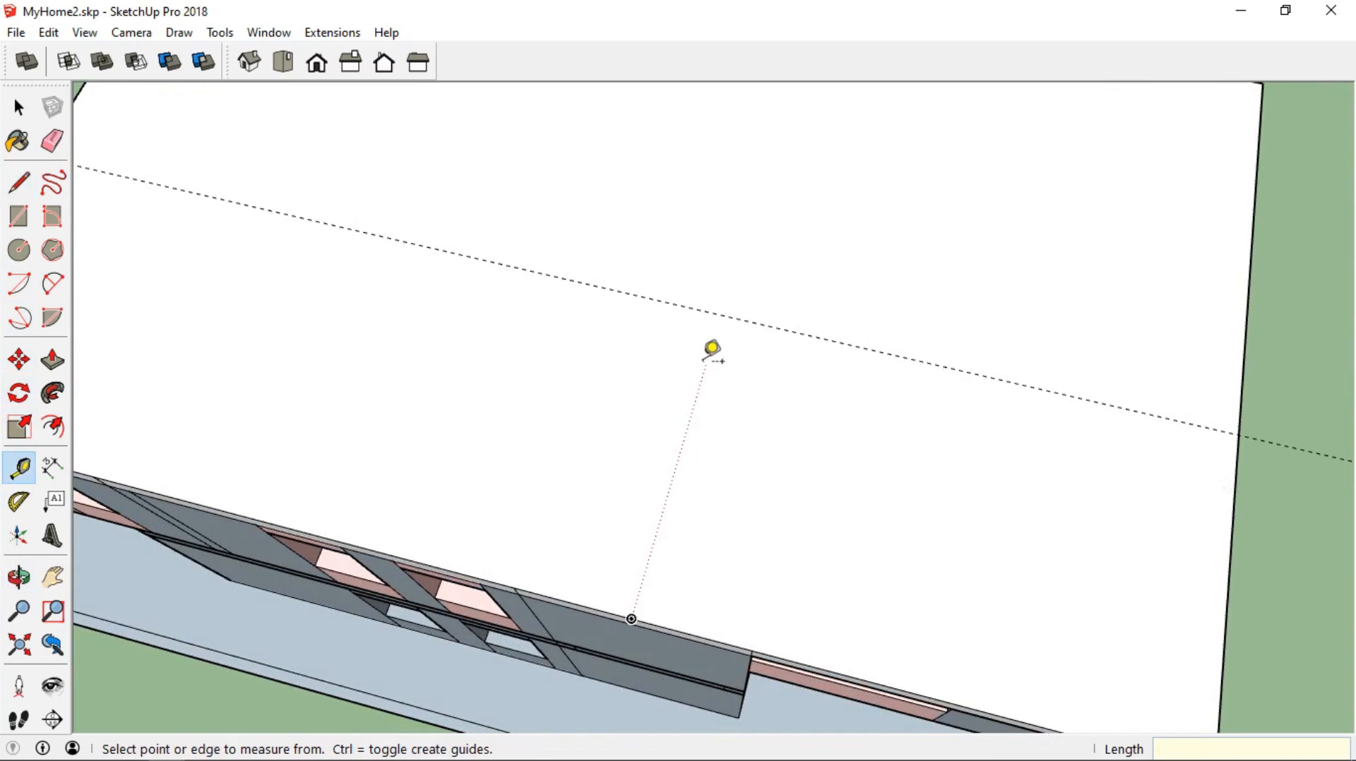
left_click(29, 219)
middle_click_drag(560, 584, 554, 350)
left_click(548, 356)
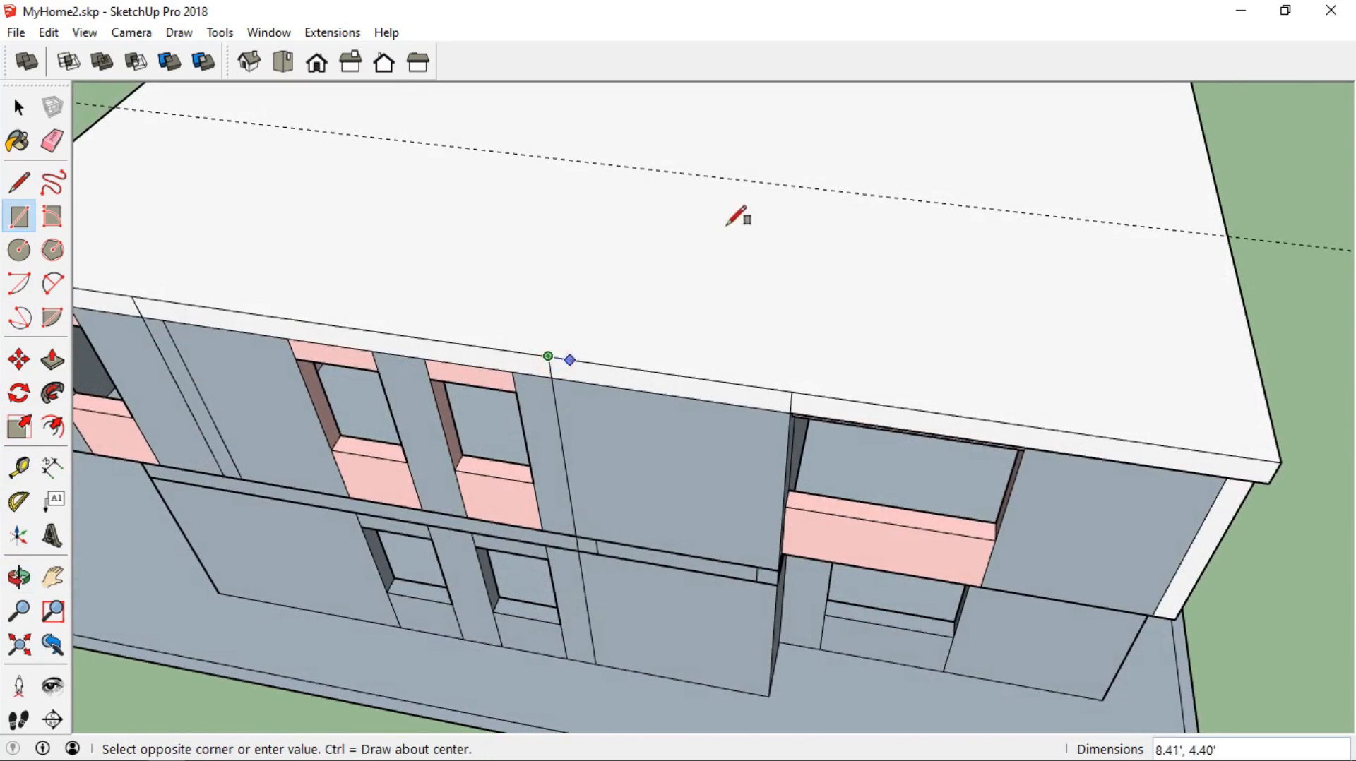
Offset the roof rectangle inward to form a wall border and extrude that border up 8'
left_click(53, 426)
left_click(580, 286)
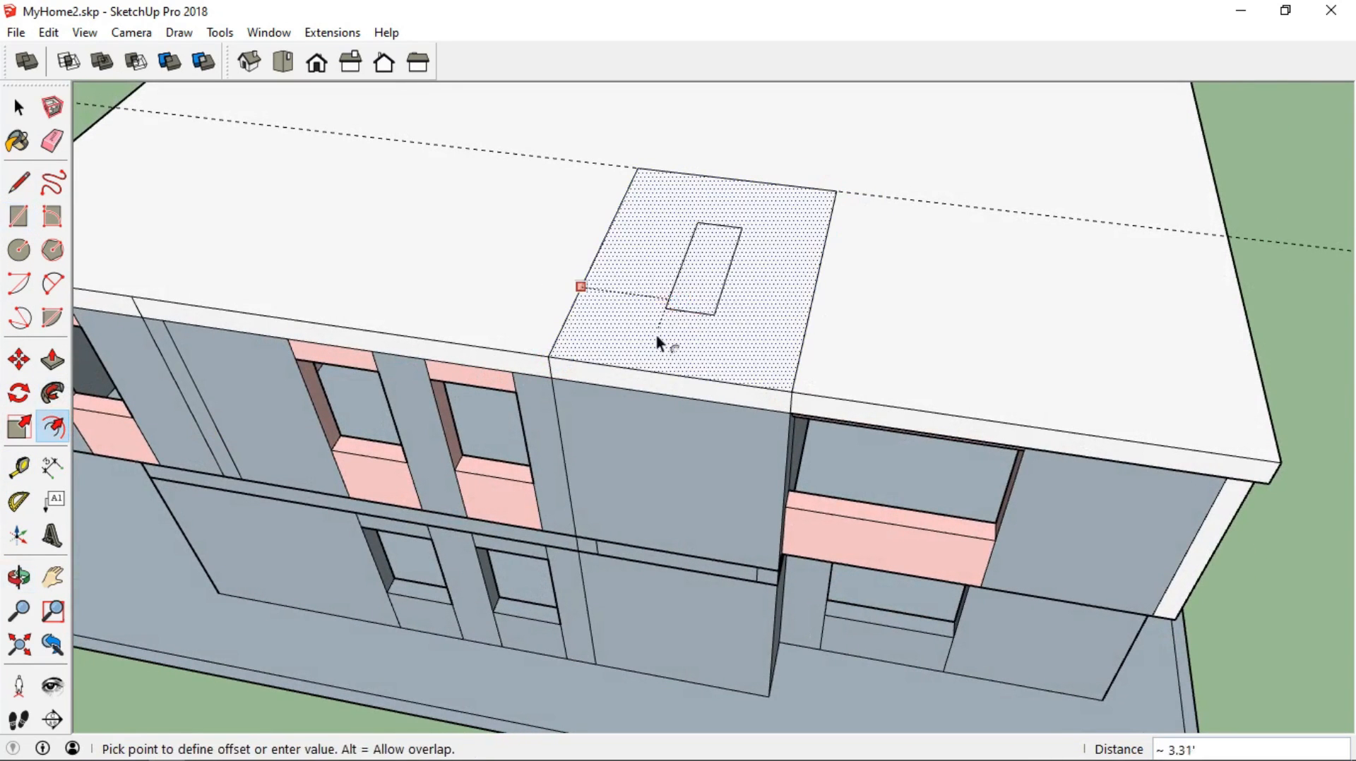
left_click(626, 324)
key("p")
left_click_drag(781, 373, 780, 247)
type("8")
key("Return")
Draw a line along the inner edge of the roof room's top opening to close it with a face
middle_click_drag(780, 251, 366, 365)
left_click(19, 182)
left_click(569, 227)
left_click(624, 353)
Draw a doorway rectangle on the roof room's wall along the guide and push it in 0.85' through the wall
mouse_move(624, 353)
middle_mouse_down()
mouse_move(368, 249)
mouse_move(706, 233)
middle_mouse_up()
key("r")
left_click(746, 223)
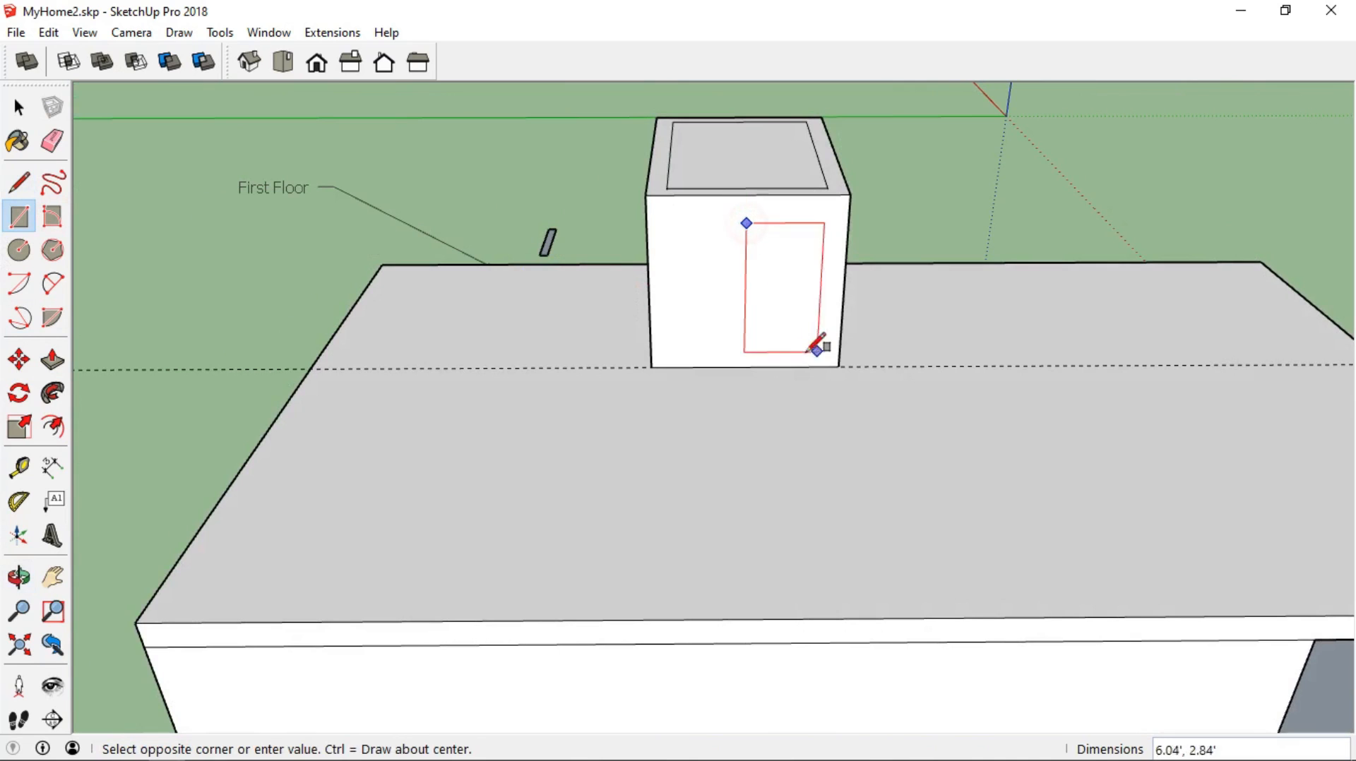
left_click(819, 366)
left_click(53, 361)
left_click(792, 264)
left_click(758, 189)
Inspect the aligned side walls and roof room, and examine the finished detailed house models standing farther along from several angles
middle_click_drag(758, 189, 472, 267)
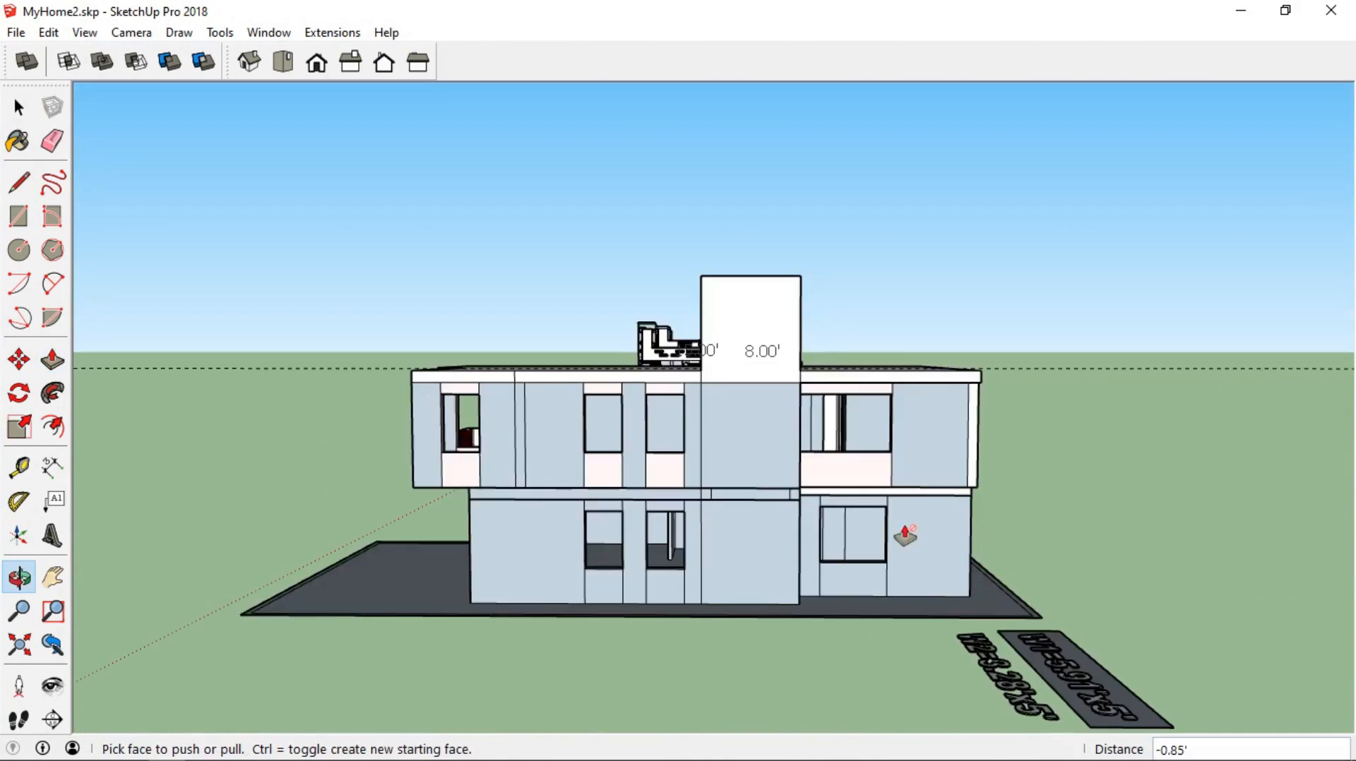
middle_click_drag(905, 536, 750, 528)
scroll(733, 542, "up", 1)
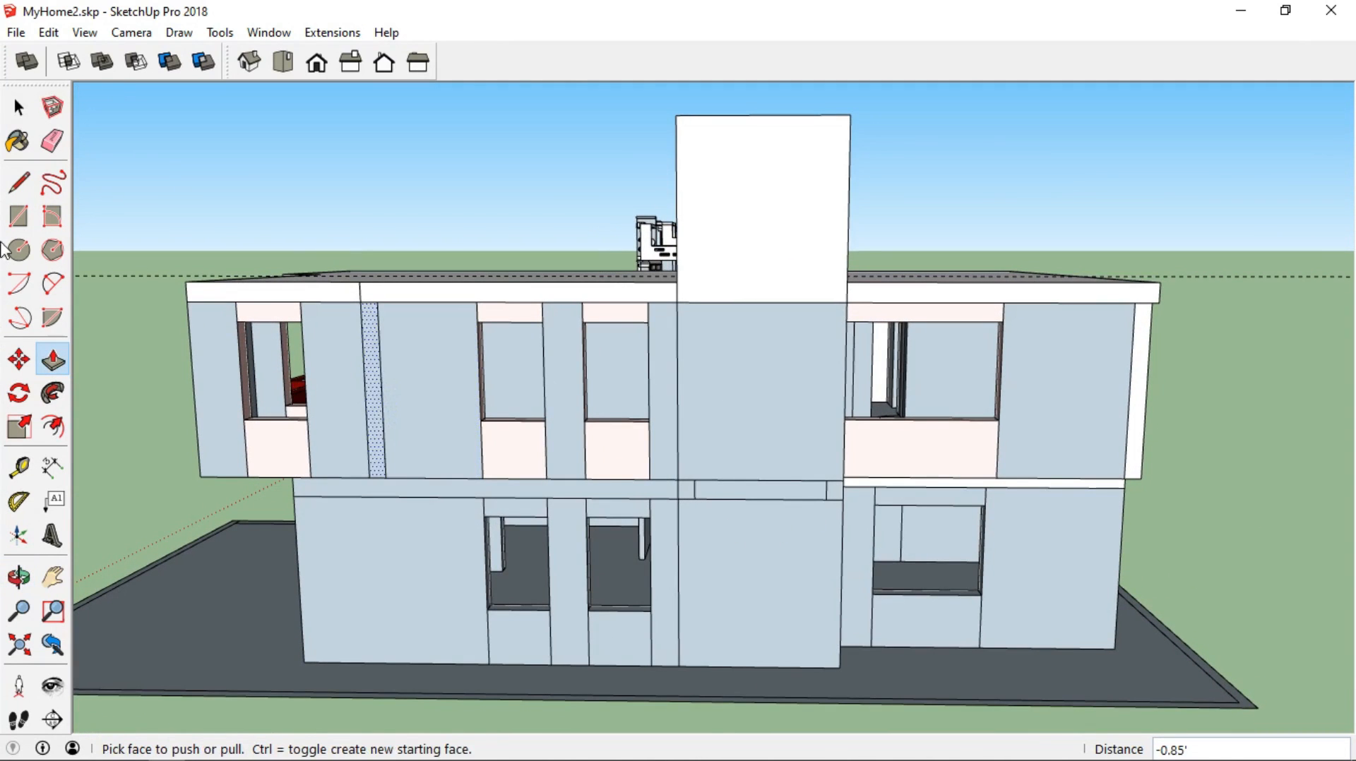
left_click(18, 107)
scroll(378, 414, "down", 1)
middle_click_drag(403, 442, 1157, 586)
middle_click_drag(179, 341, 911, 575)
middle_click_drag(274, 378, 674, 392, "shift")
scroll(269, 374, "down", 6)
middle_click_drag(548, 367, 551, 367, "shift")
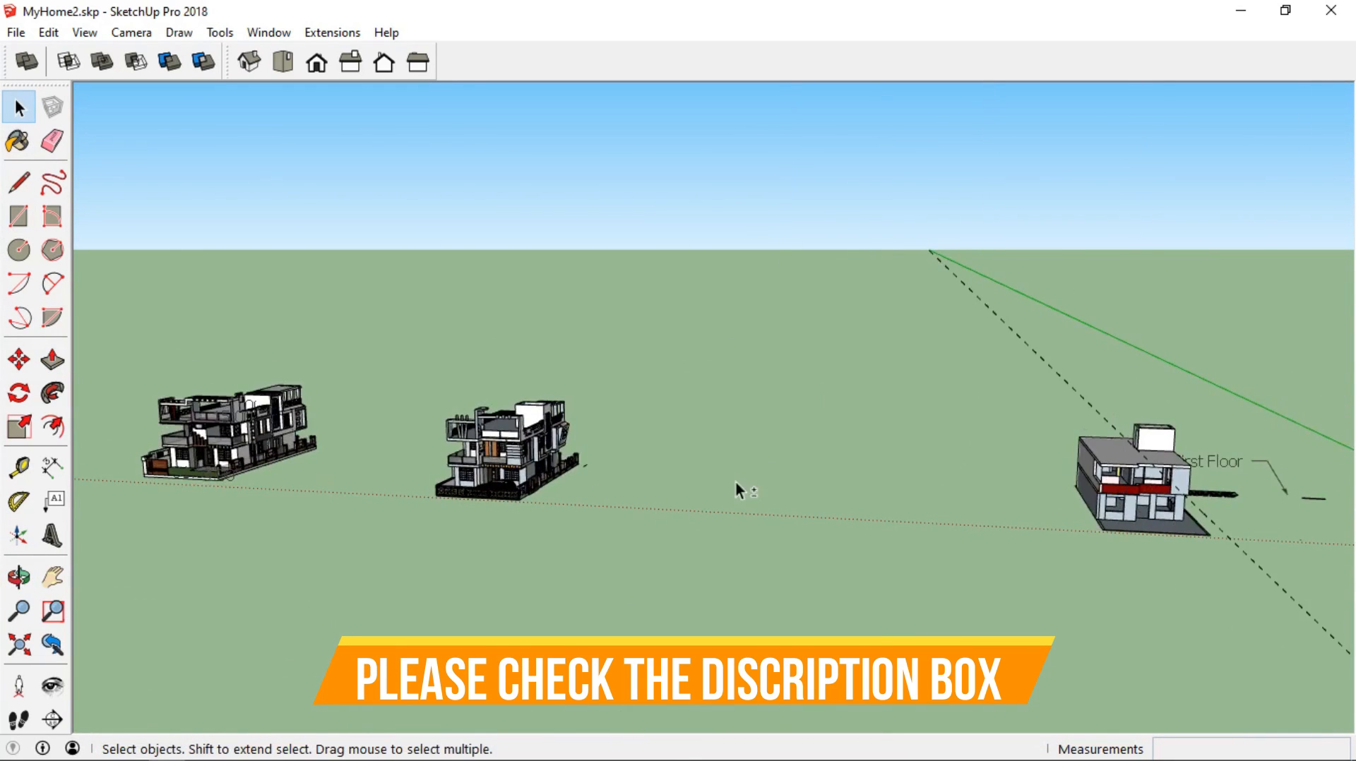
scroll(484, 495, "up", 8)
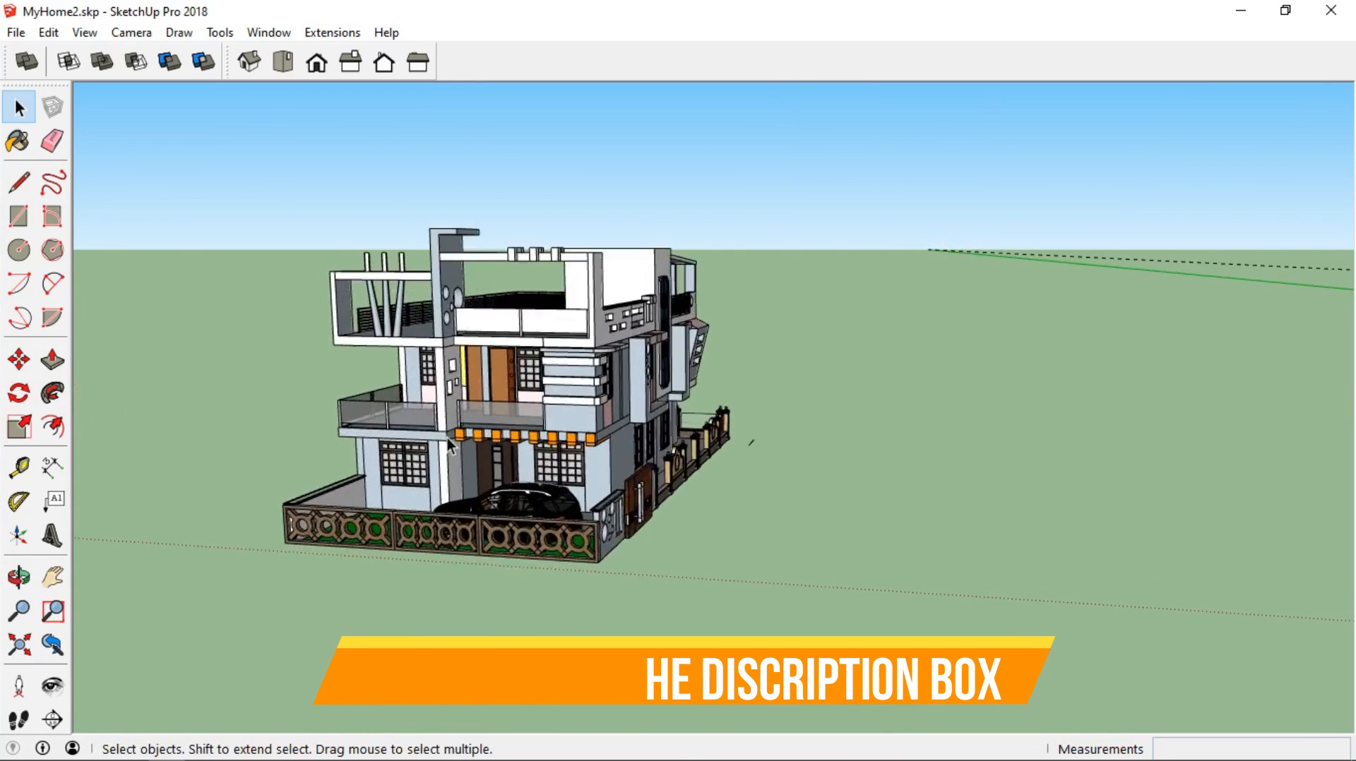
scroll(452, 443, "up", 3)
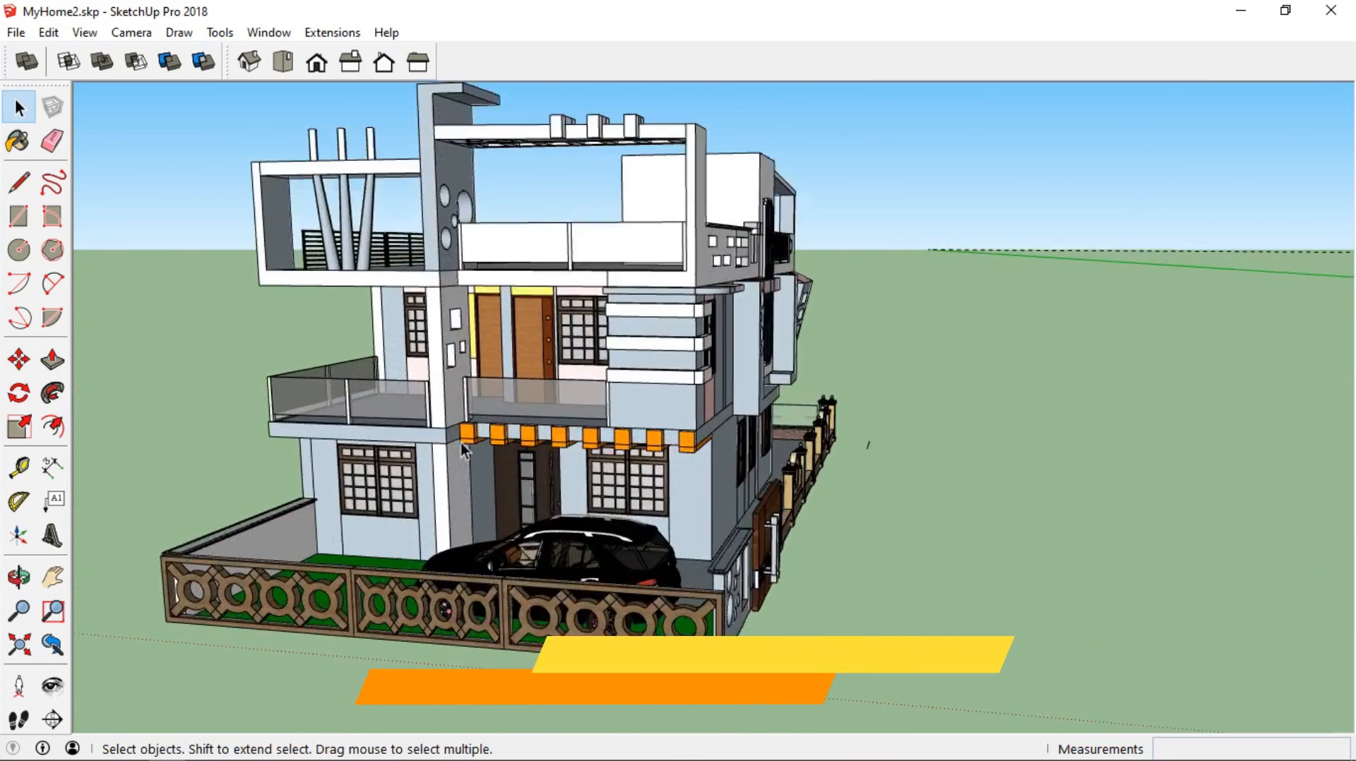
middle_click_drag(619, 407, 325, 480)
middle_click_drag(895, 516, 777, 485)
scroll(619, 503, "down", 3)
scroll(975, 523, "up", 2)
scroll(975, 523, "up", 2)
middle_click_drag(984, 485, 1329, 631)
middle_click_drag(562, 414, 1195, 345)
scroll(776, 247, "up", 4)
middle_click_drag(778, 256, 1222, 293)
middle_click_drag(663, 281, 1011, 295)
scroll(1010, 296, "down", 4)
middle_click_drag(878, 278, 830, 452)
Examine the plain two-storey house model's front, roof slab and roof room from above
middle_click_drag(1168, 524, 922, 326, "shift")
scroll(1066, 427, "down", 2)
scroll(1064, 422, "down", 2)
scroll(1065, 358, "down", 5)
middle_click_drag(1064, 358, 716, 316, "shift")
scroll(717, 321, "up", 3)
middle_click_drag(836, 345, 903, 385)
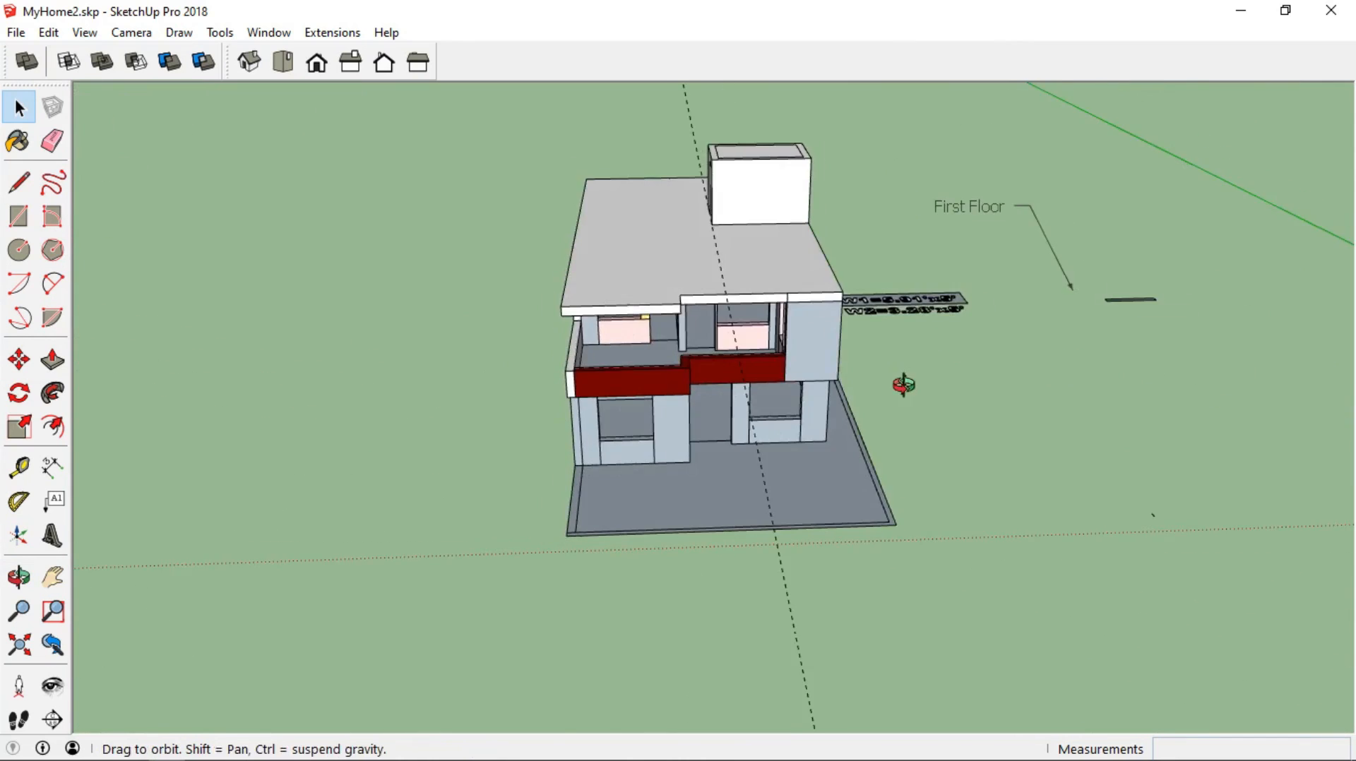
scroll(888, 378, "up", 3)
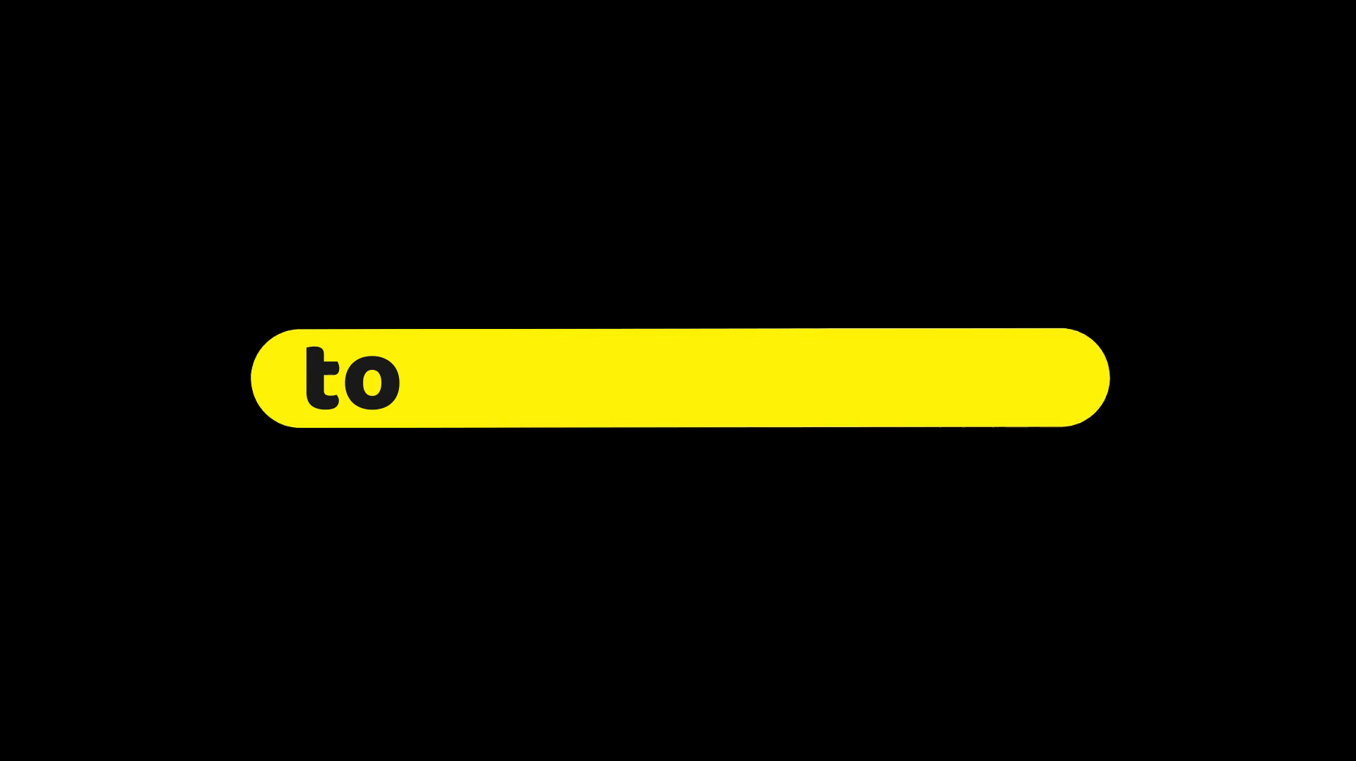